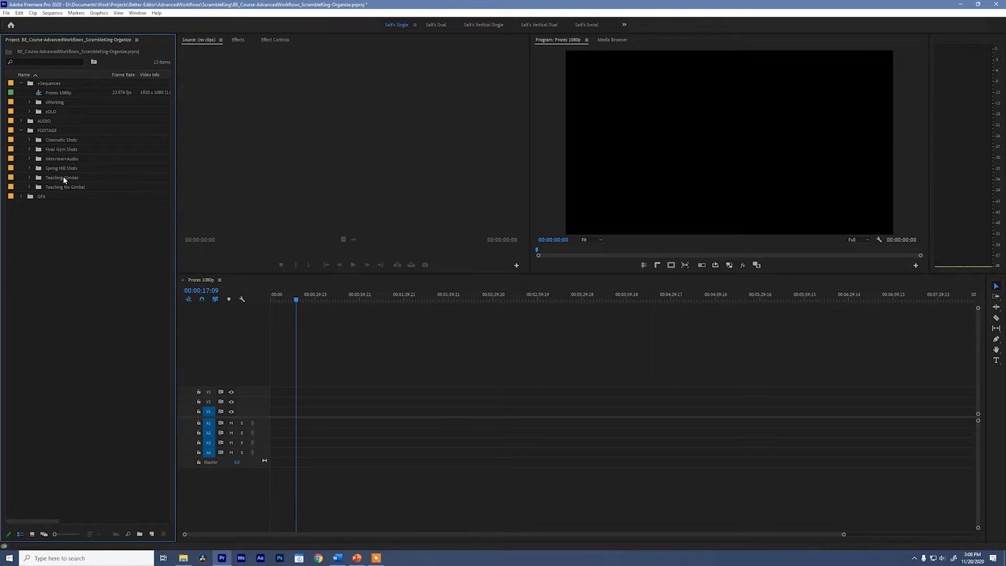
Look through the clip thumbnails of the Cinematic Shots bin in an enlarged separate window.
click(30, 141)
double_click(31, 141)
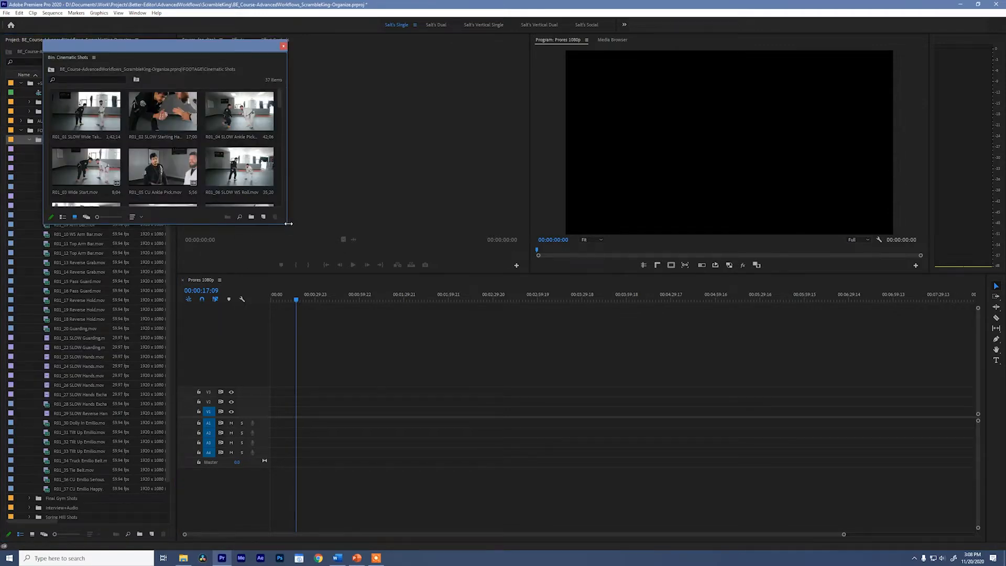
drag(286, 223, 696, 223)
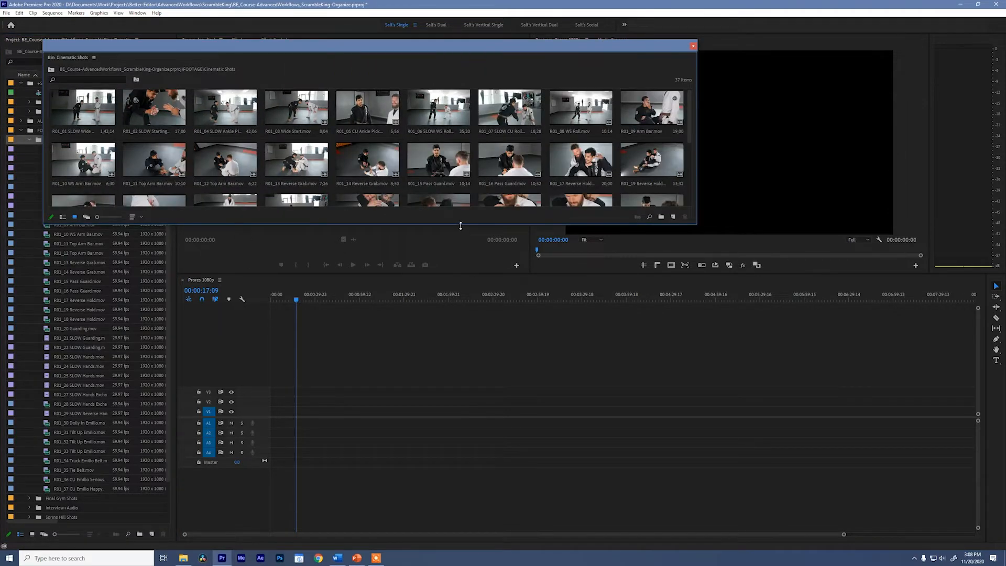
drag(462, 225, 486, 499)
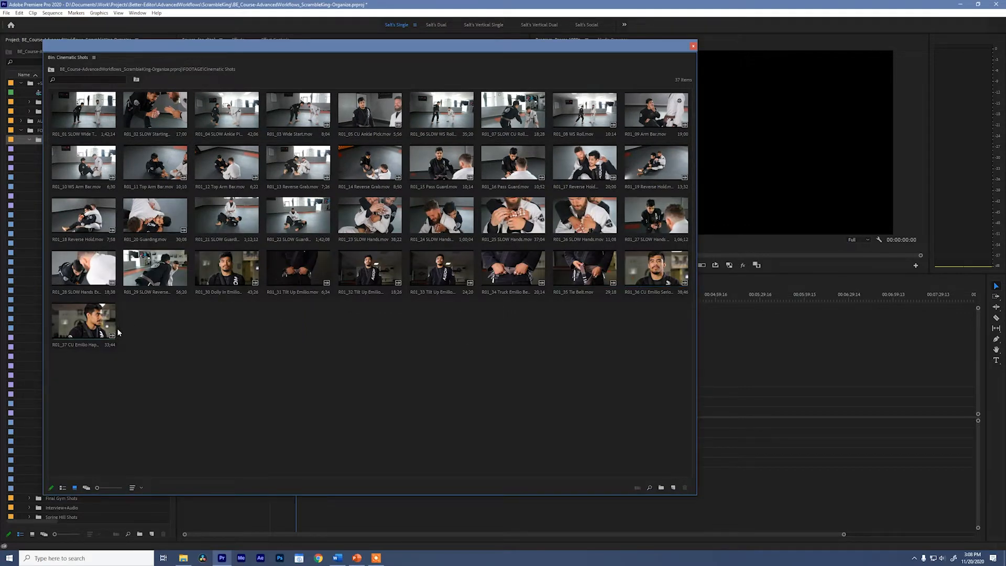
click(692, 47)
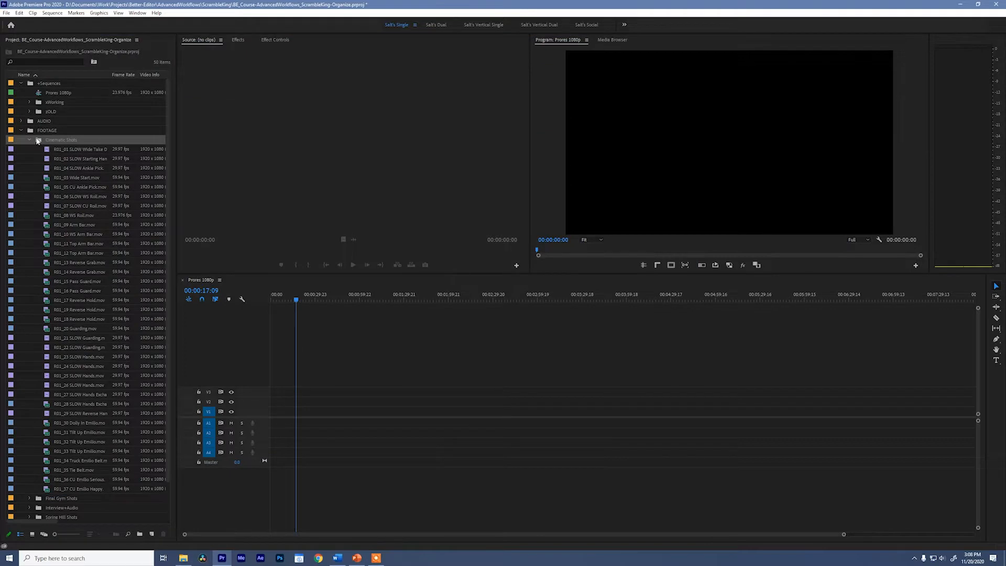
click(30, 140)
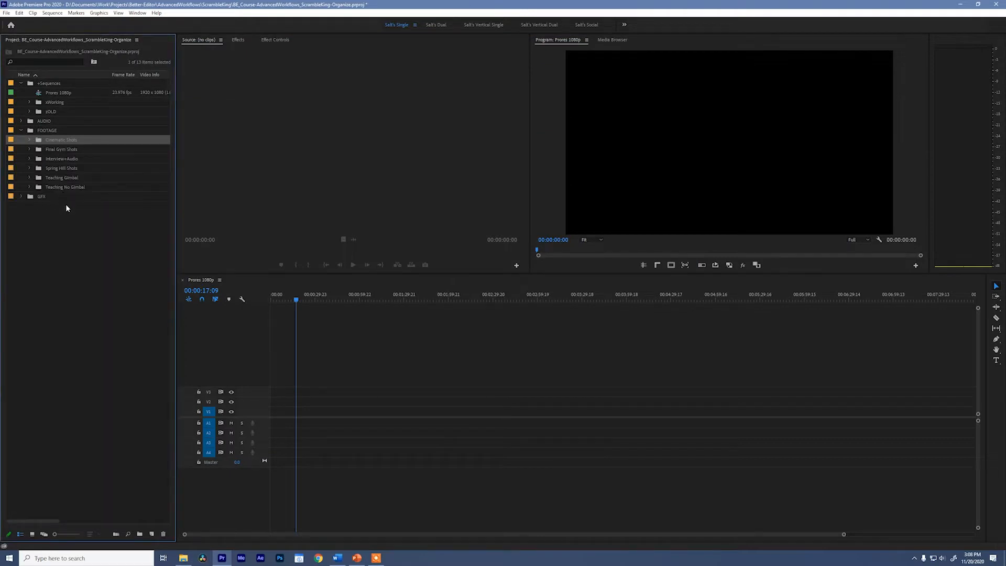
Create a new bin named Source inside the FOOTAGE bin.
click(50, 131)
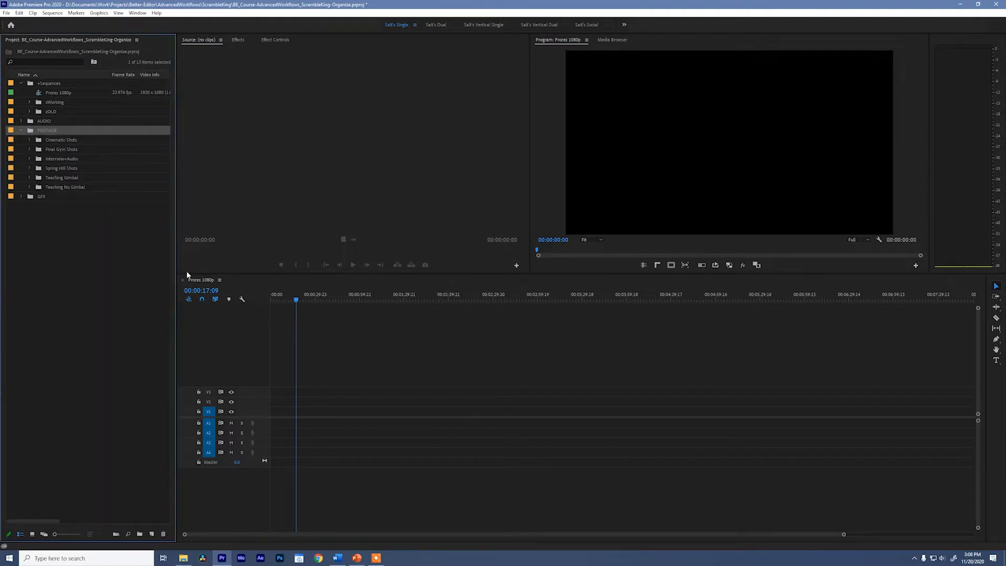
key(ctrl+b)
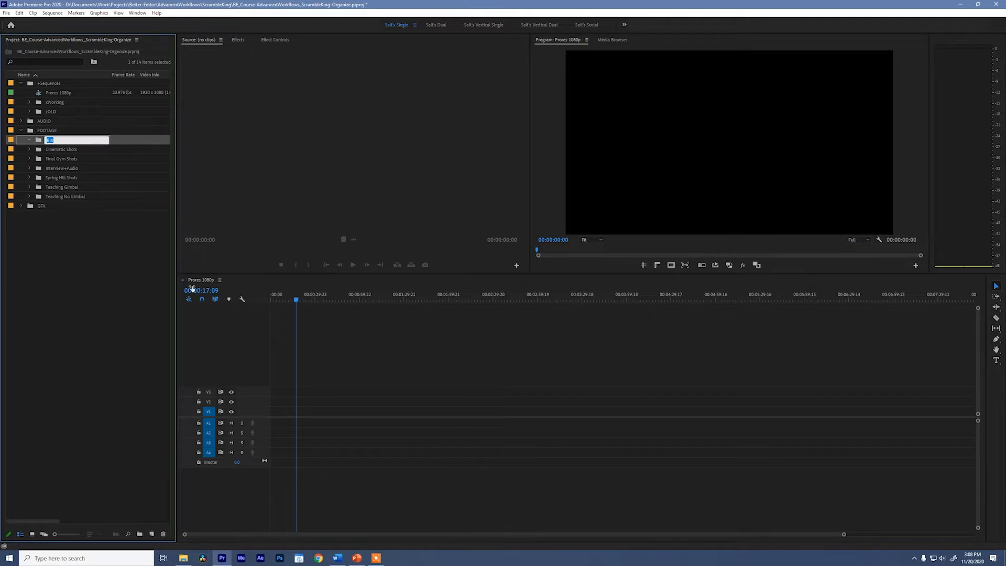
text(Source)
key(Return)
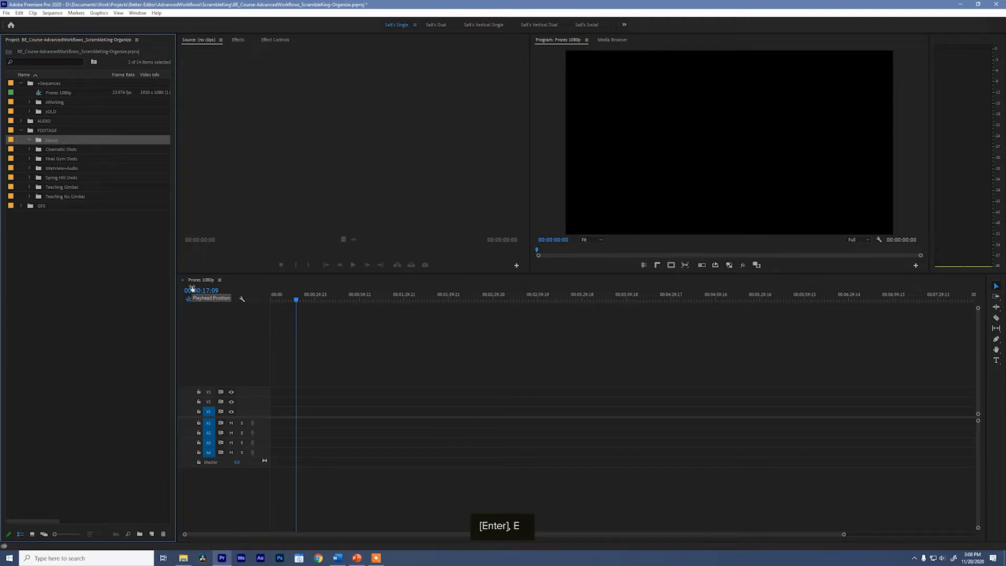
Move all the shot bins from Cinematic Shots to Teaching No Gimbal into the Source bin.
click(54, 150)
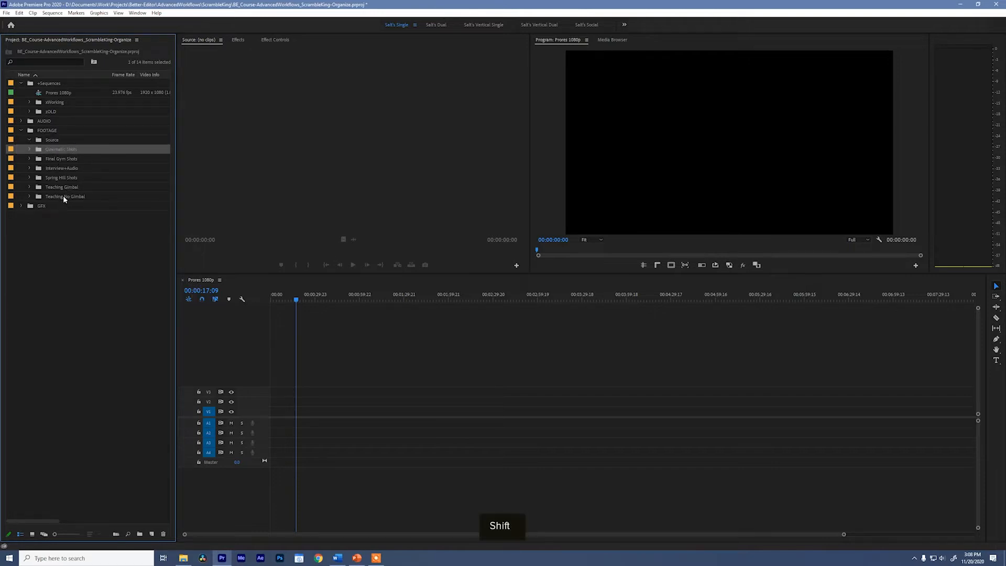
shift+click(63, 196)
drag(54, 141, 54, 142)
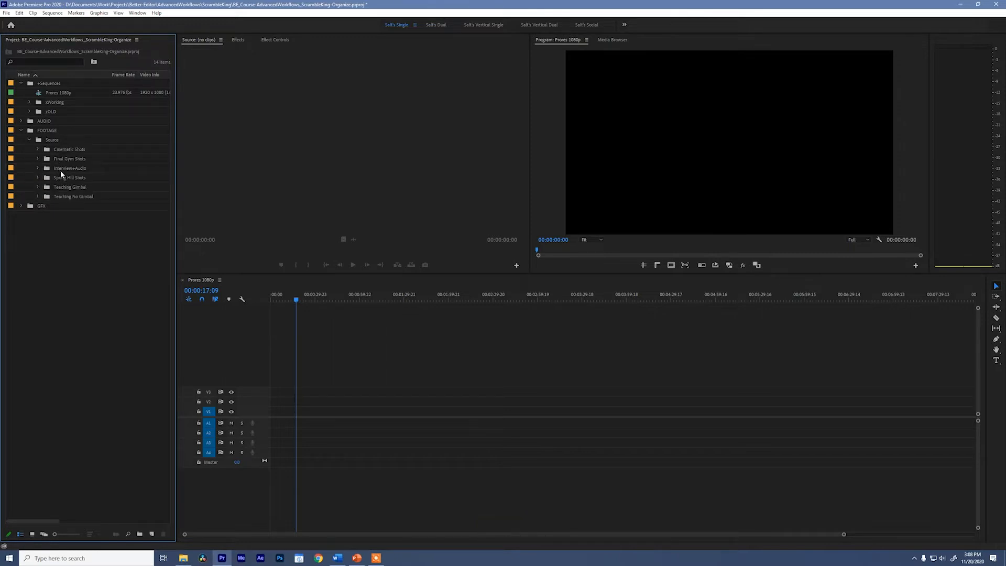
Check the contents of the Interview+Audio bin and move it out of Source, directly into FOOTAGE.
click(37, 169)
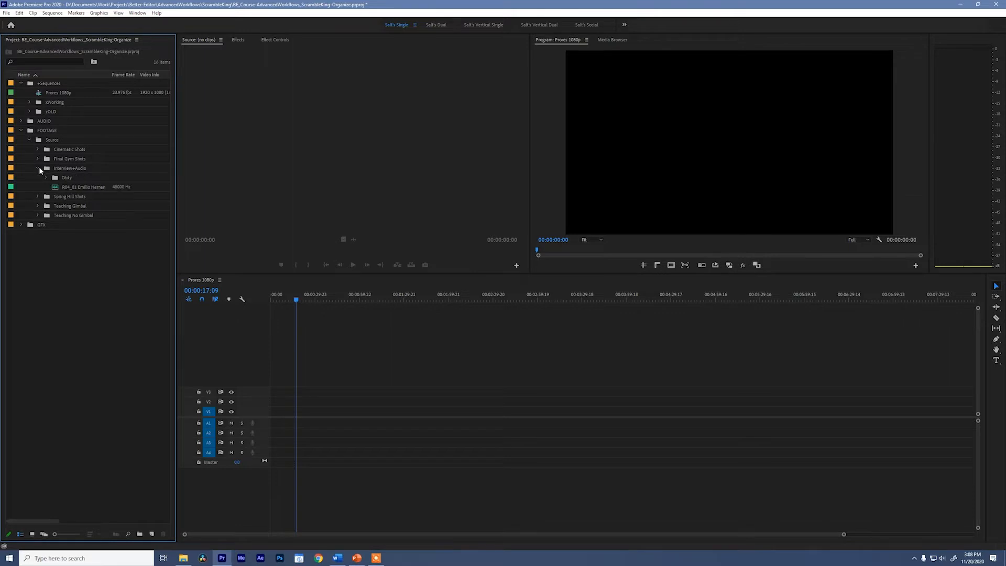
click(37, 168)
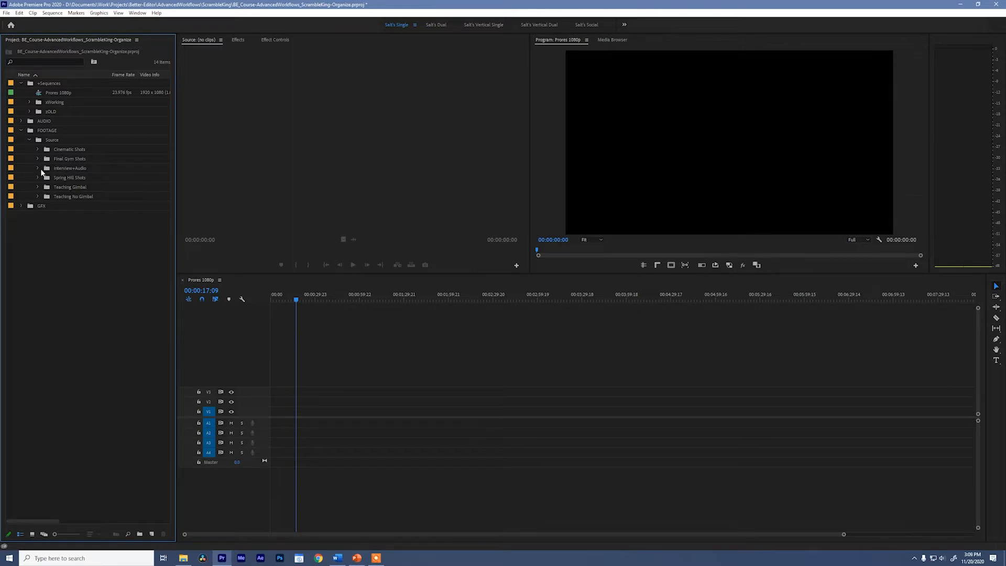
drag(47, 169, 46, 131)
Open the Cinematic Shots bin in its own window, enlarged and placed clear of the project's bin list.
double_click(47, 160)
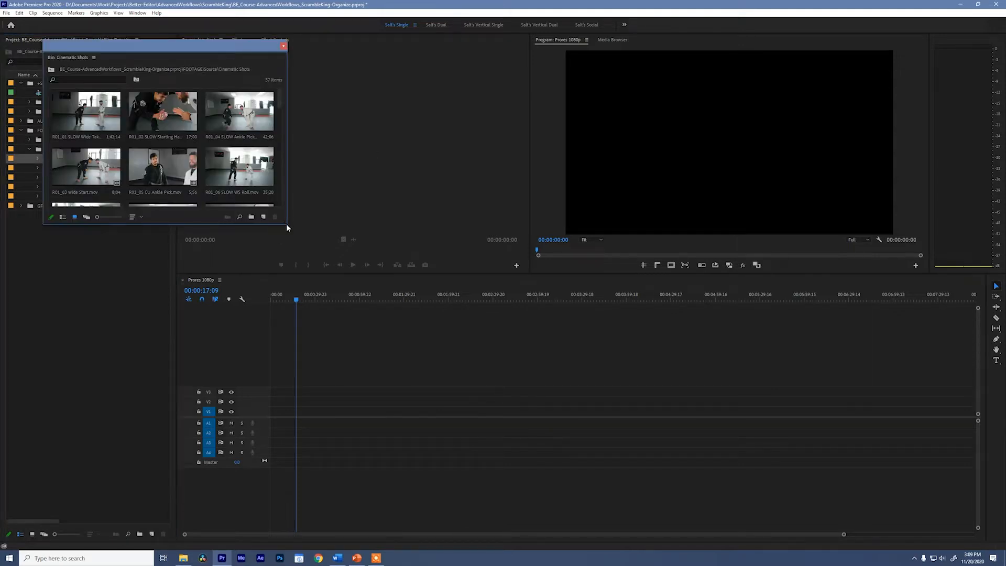
drag(286, 225, 564, 471)
drag(397, 49, 618, 50)
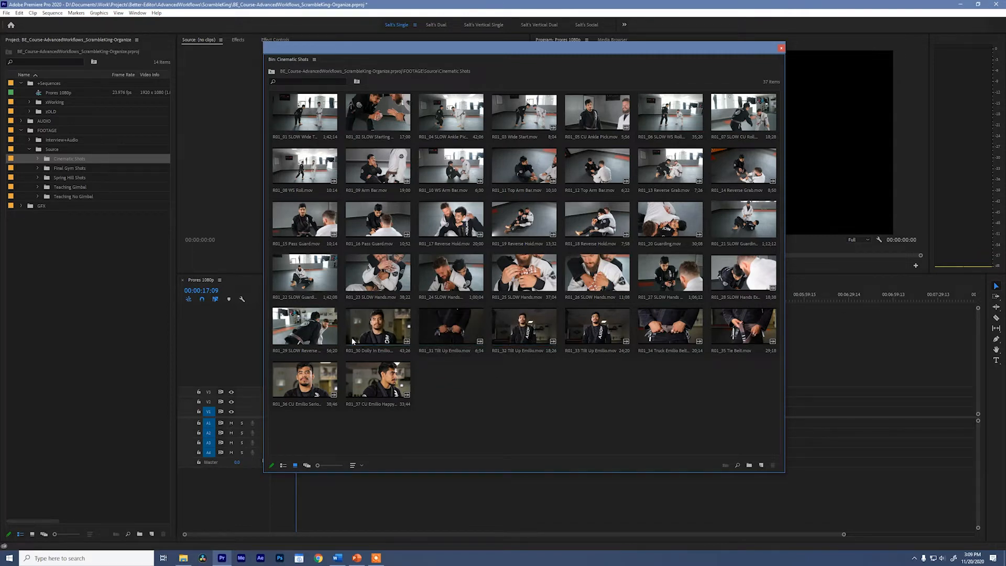
Create a new bin named Portraits inside the FOOTAGE bin.
click(46, 132)
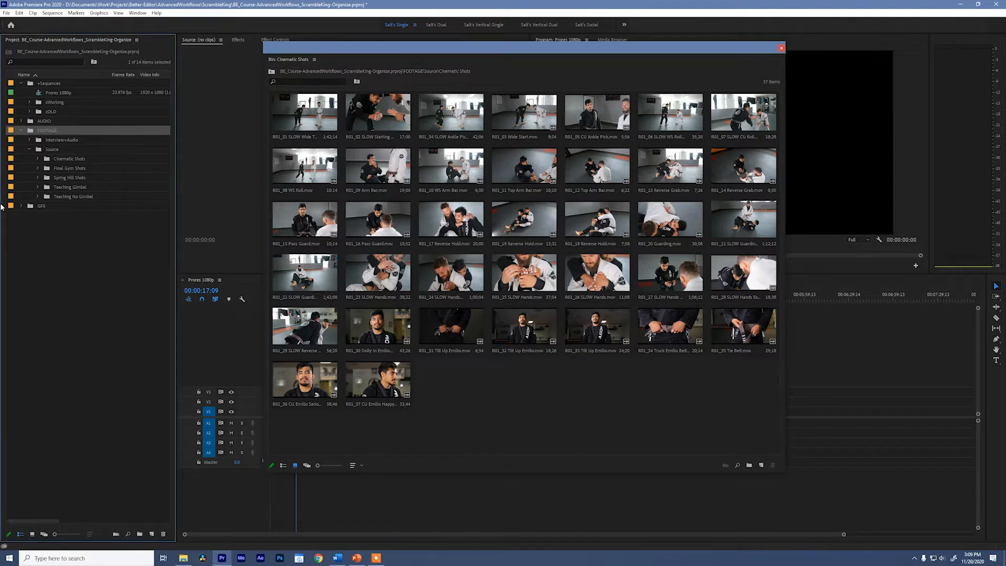
key(ctrl+b)
key(BackSpace)
text(Portraits)
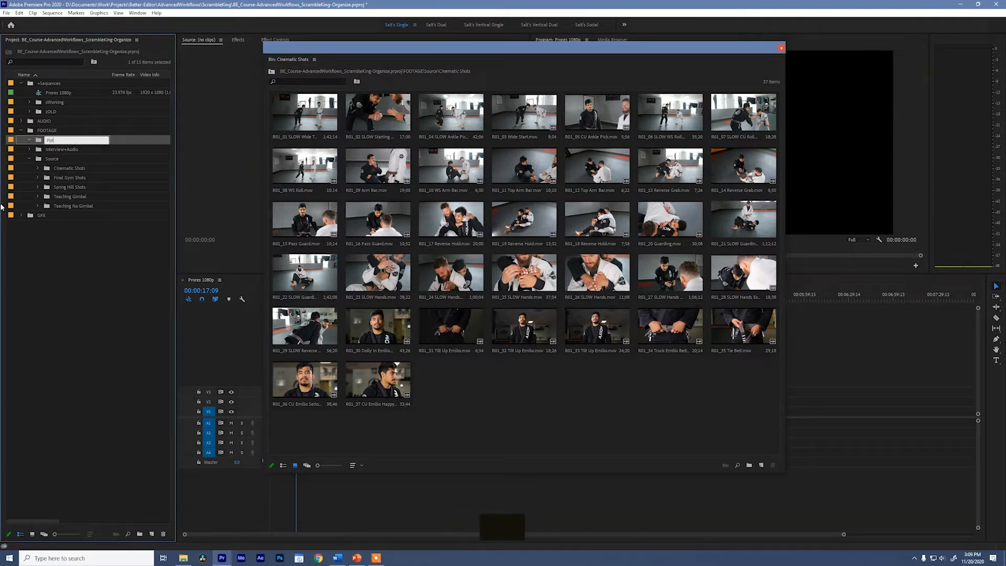
key(BackSpace)
key(BackSpace)
key(BackSpace)
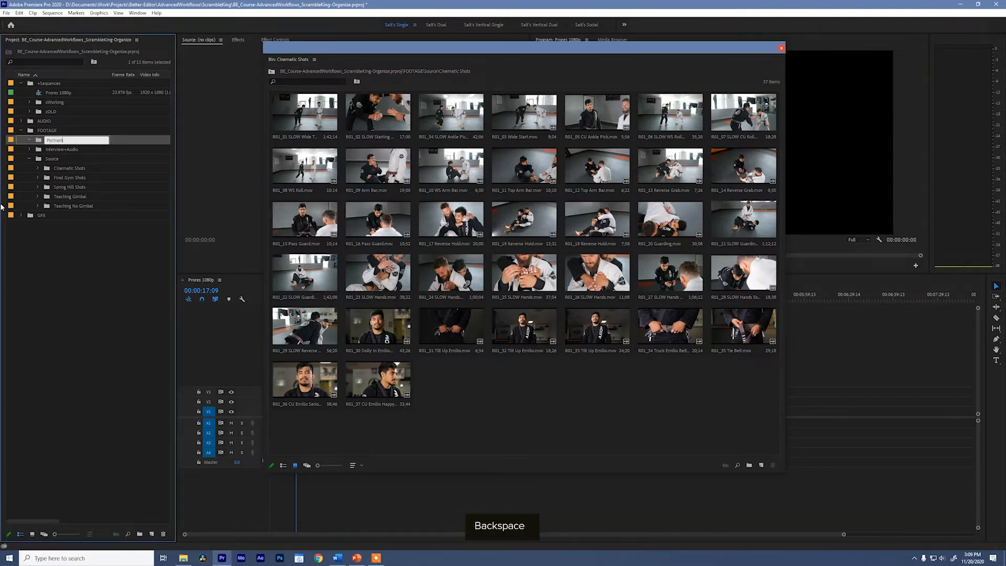
text(ts)
key(Return)
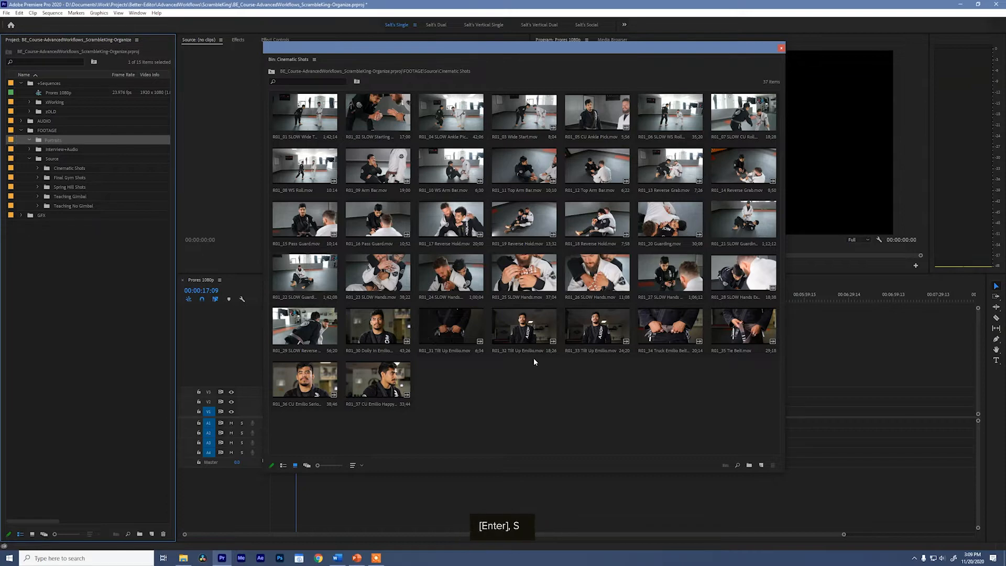
Move the clips R01_30 through R01_37 from Cinematic Shots into the Portraits bin.
click(378, 328)
shift+click(378, 380)
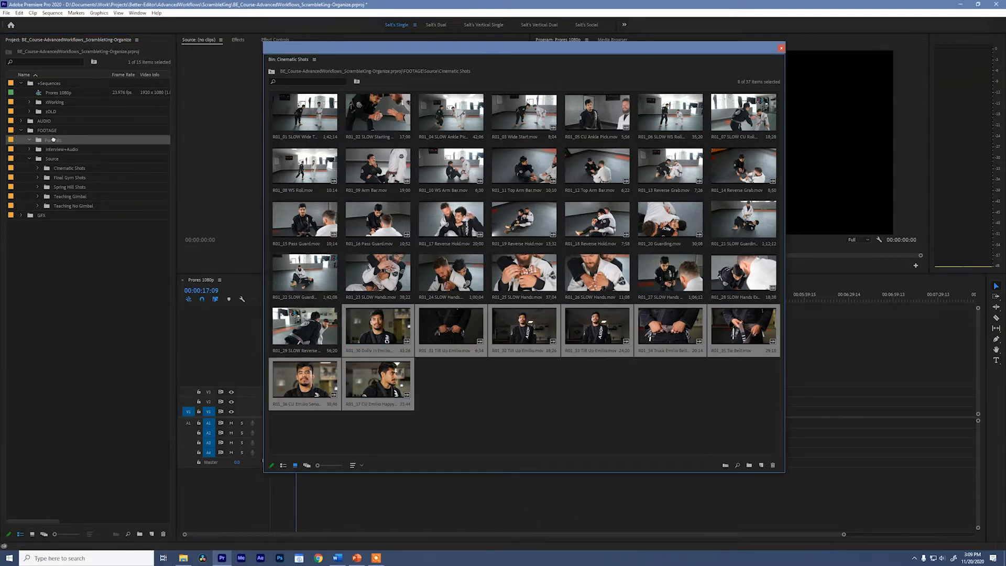
drag(378, 327, 52, 140)
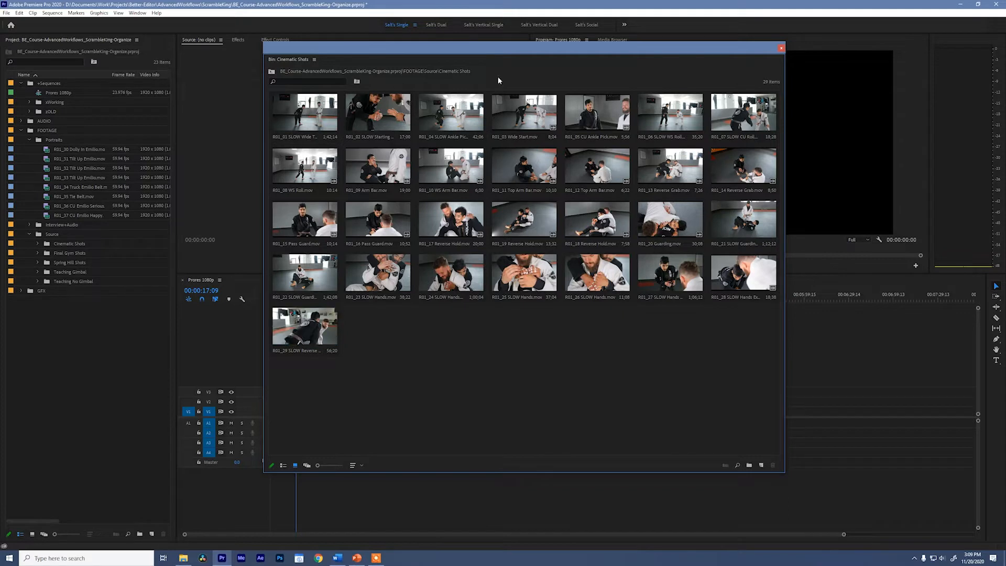
Rename the Cinematic Shots bin as "Rolling - 2 Person".
click(70, 244)
text(Roll)
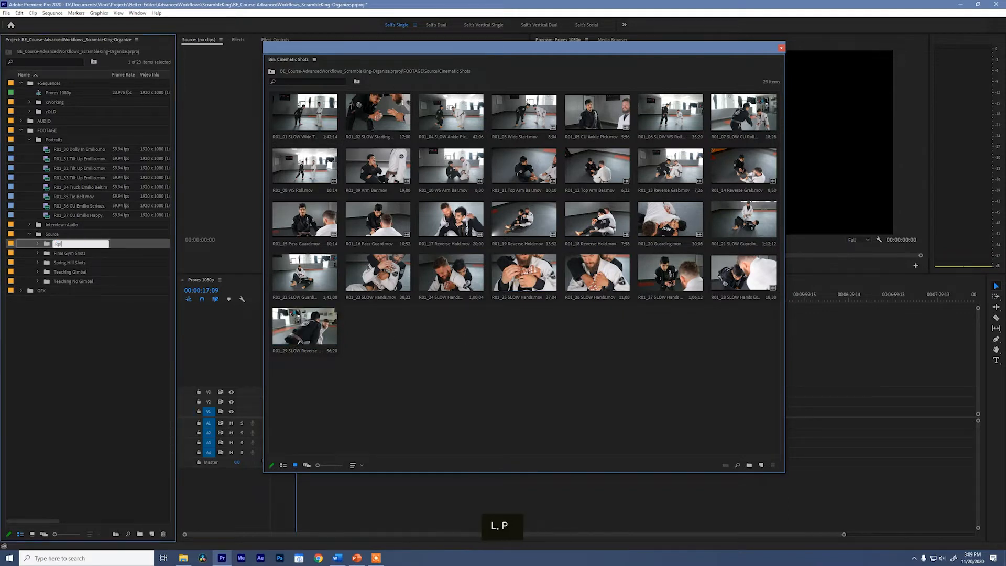
key(ctrl+a)
text(R)
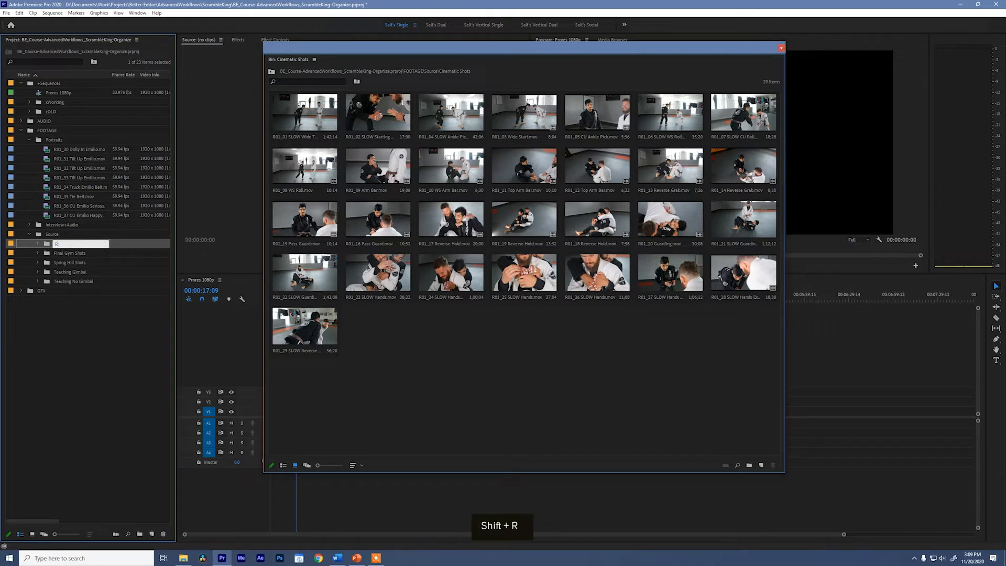
text(olling - 2 Person)
key(Return)
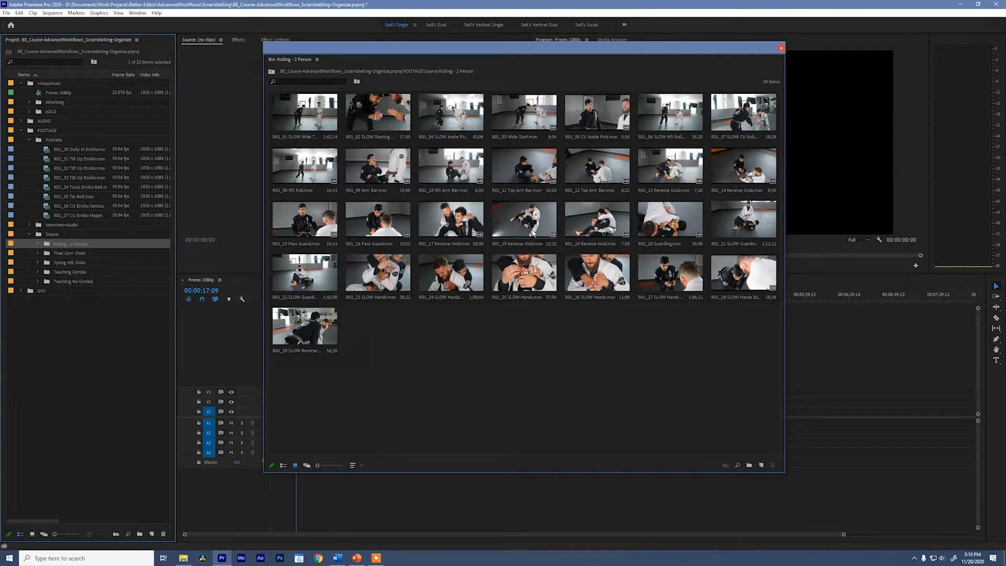
Close the separate bin window and move the Rolling - 2 Person bin out of Source, directly into FOOTAGE.
click(782, 48)
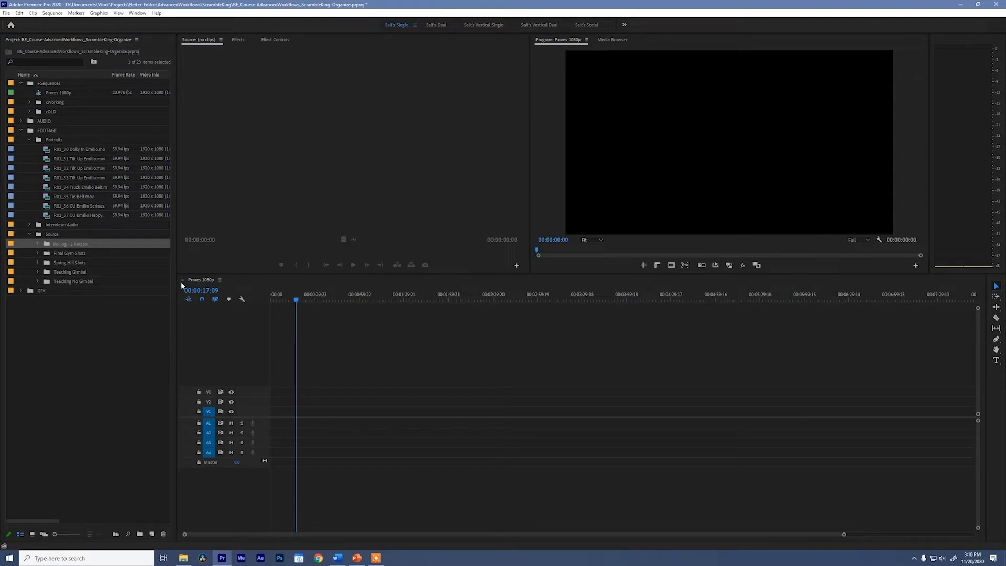
click(29, 140)
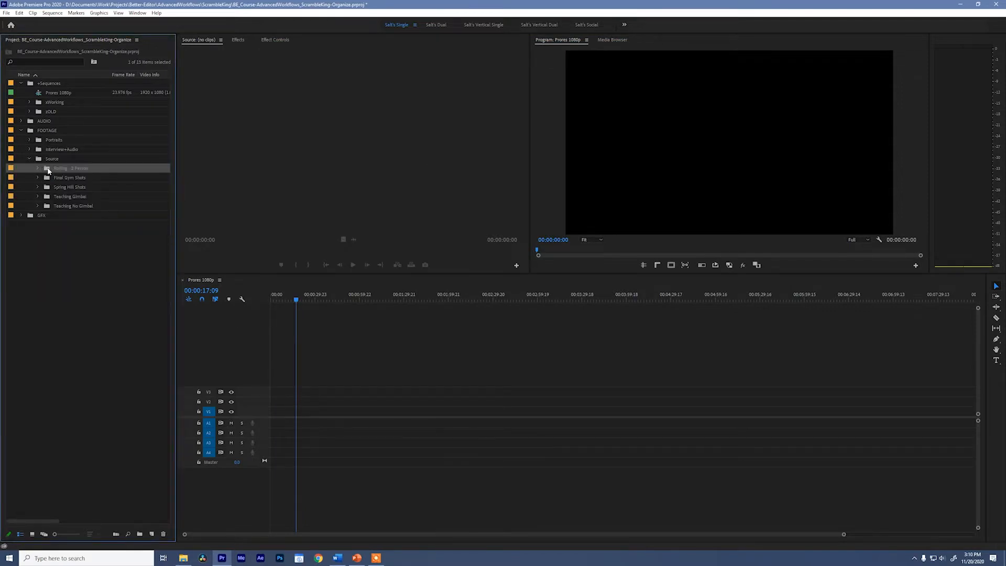
drag(47, 168, 46, 135)
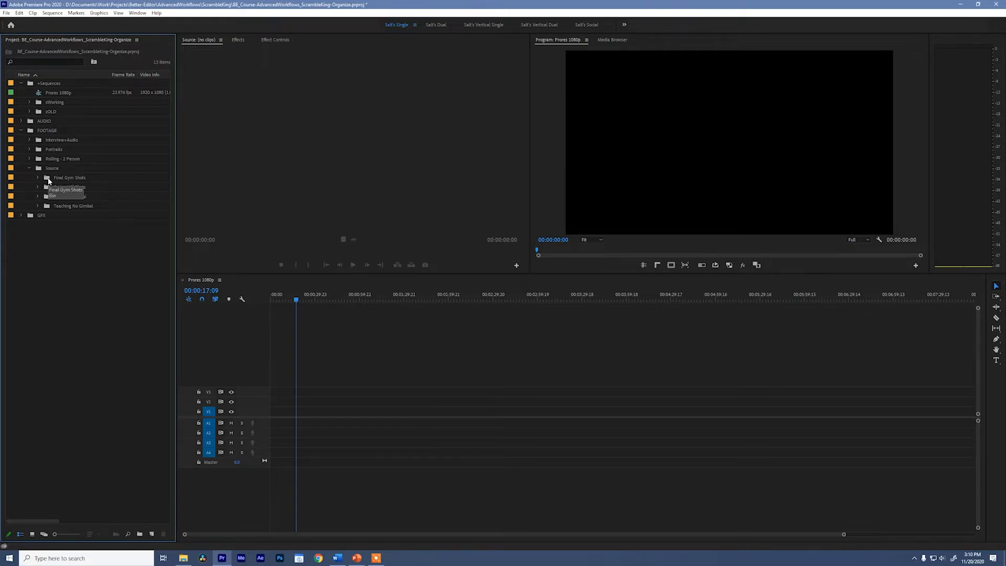
Open the Final Gym Shots bin in its own window, enlarged to show its clips beside the project's bin list.
double_click(47, 179)
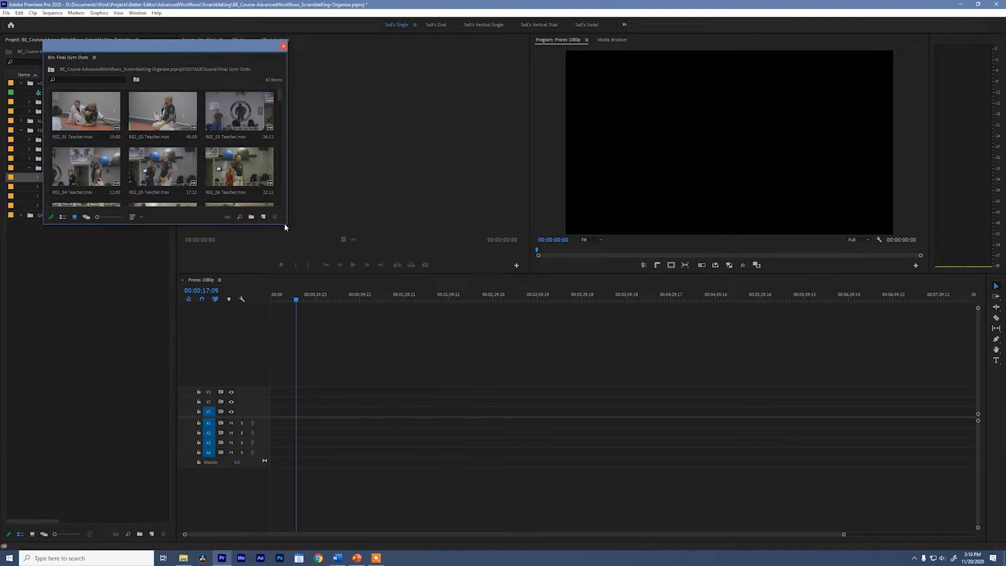
drag(284, 224, 677, 506)
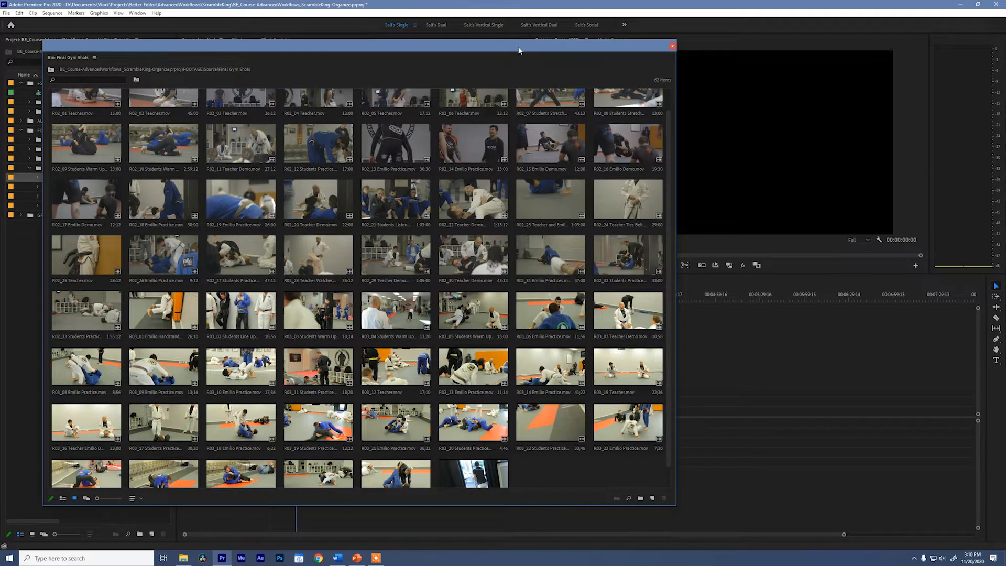
drag(519, 47, 641, 32)
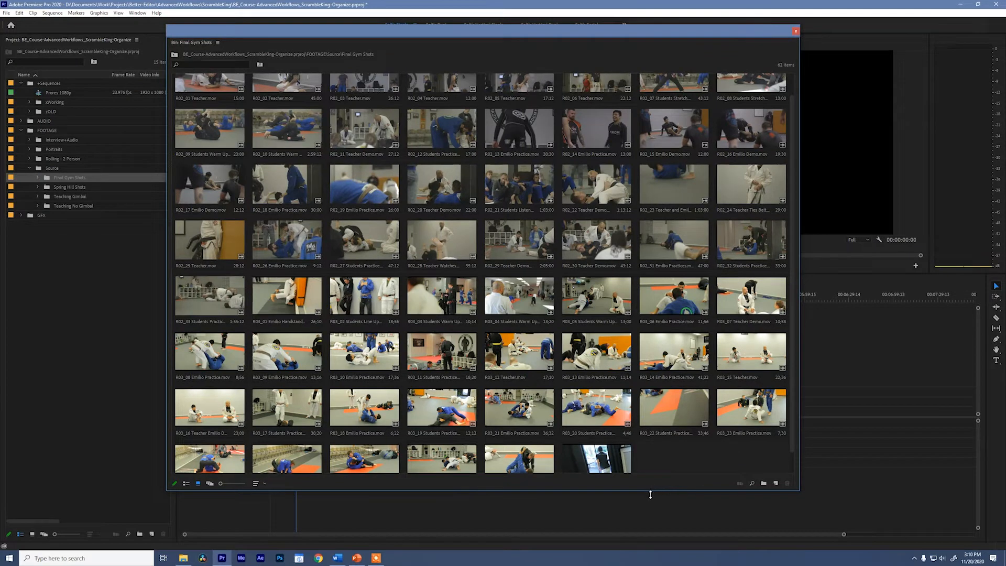
drag(651, 495, 663, 511)
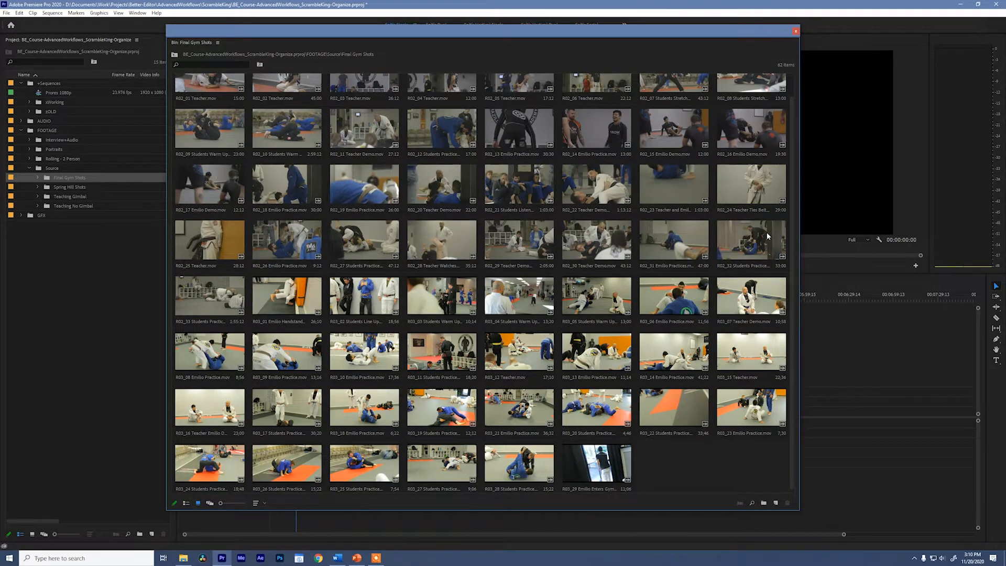
scroll(594, 130, up, 1)
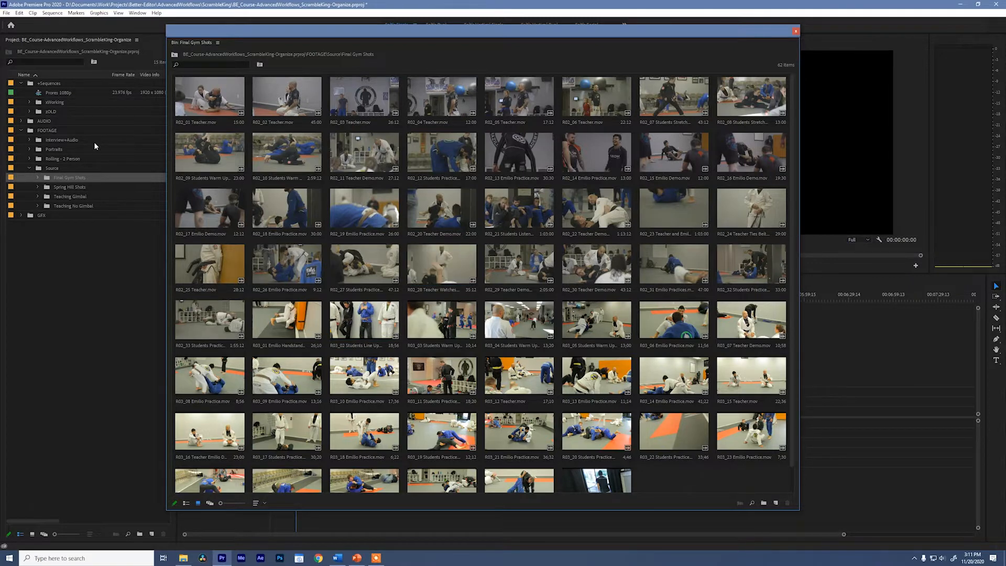
Create a new bin named "Rolling - Coaching" inside the FOOTAGE bin.
click(51, 130)
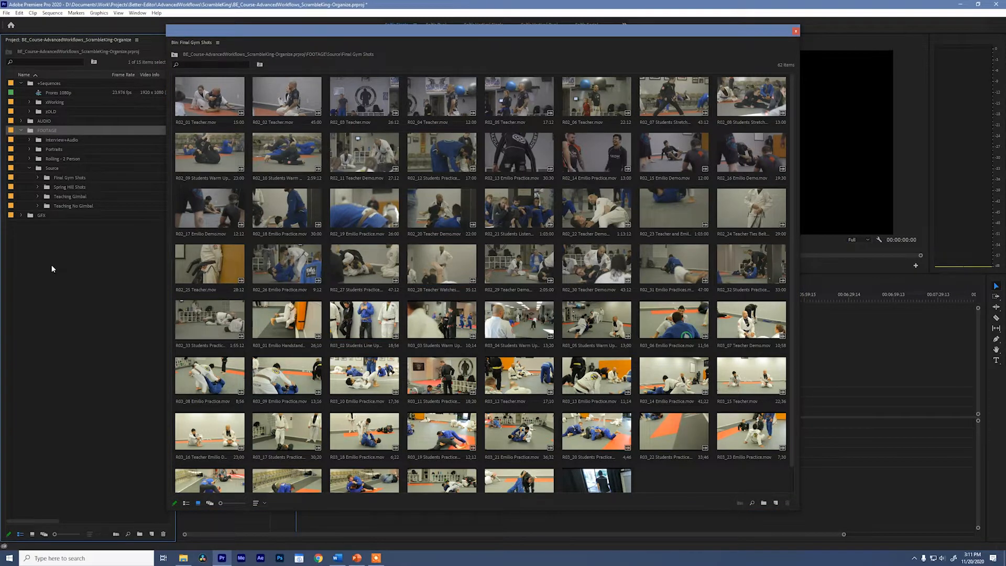
key(ctrl+b)
text(Rol)
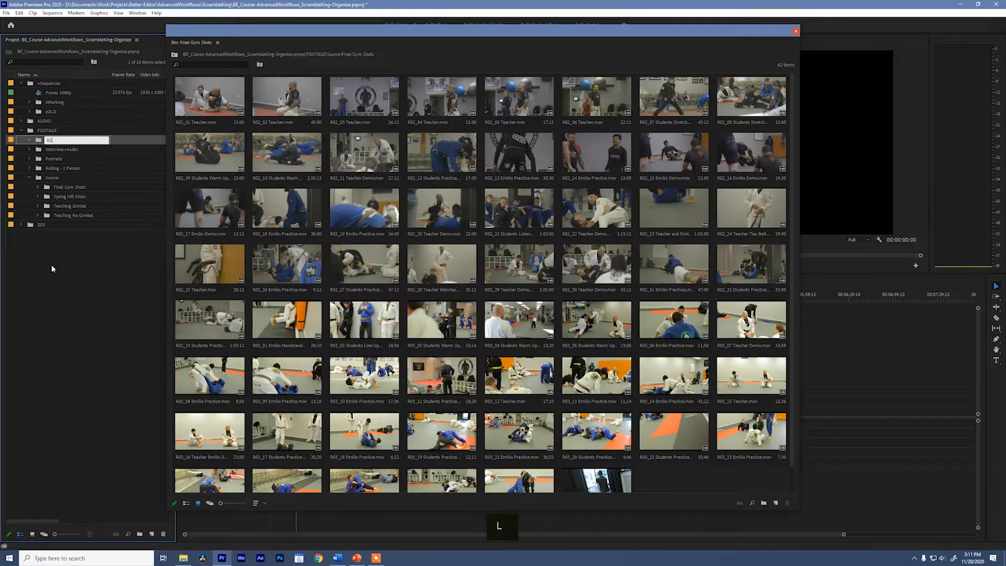
key(BackSpace)
text(lling - Coaching)
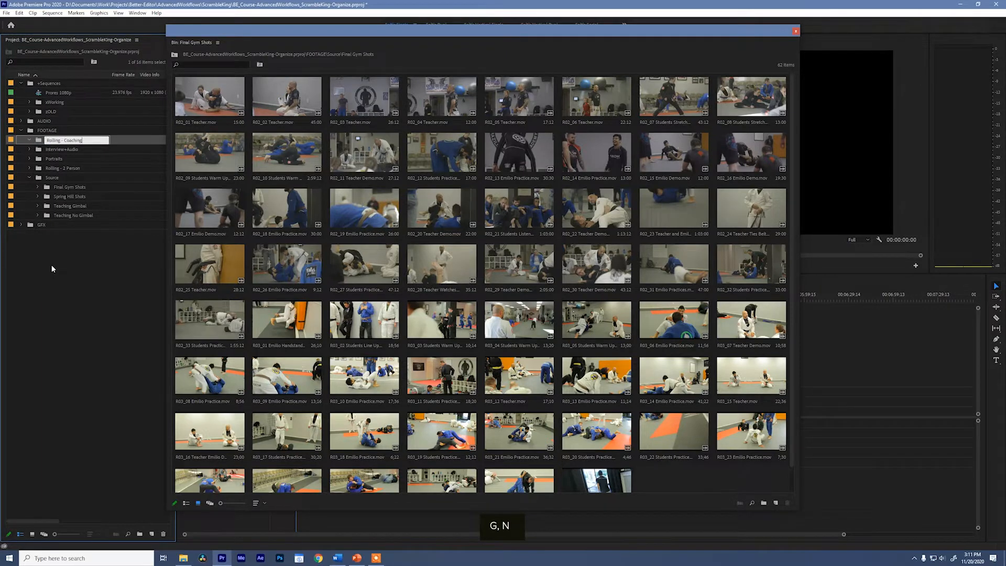
key(Return)
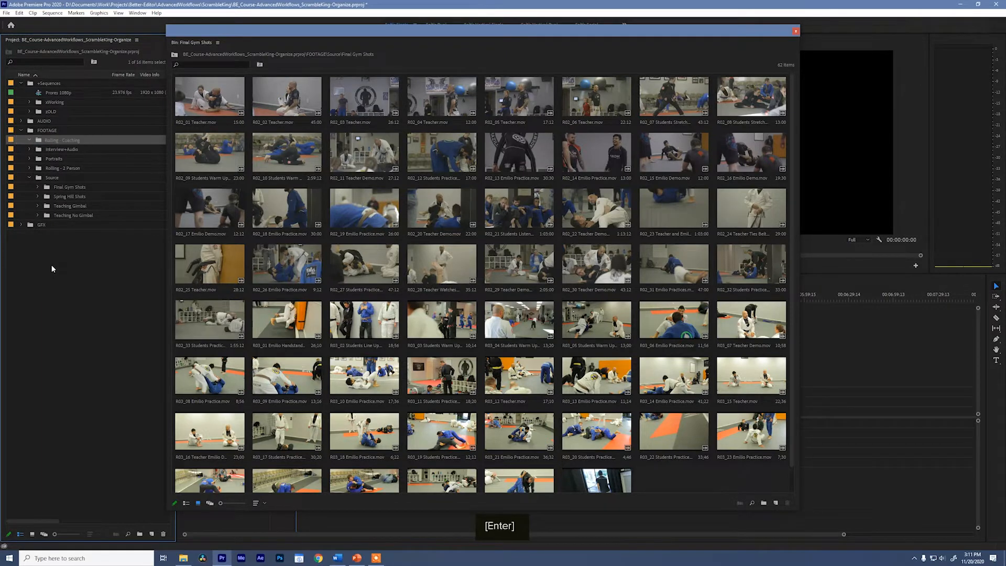
Move the six Teacher clips R02_01 through R02_06 from Final Gym Shots into the Rolling - Coaching bin, leaving that bin collapsed.
click(211, 101)
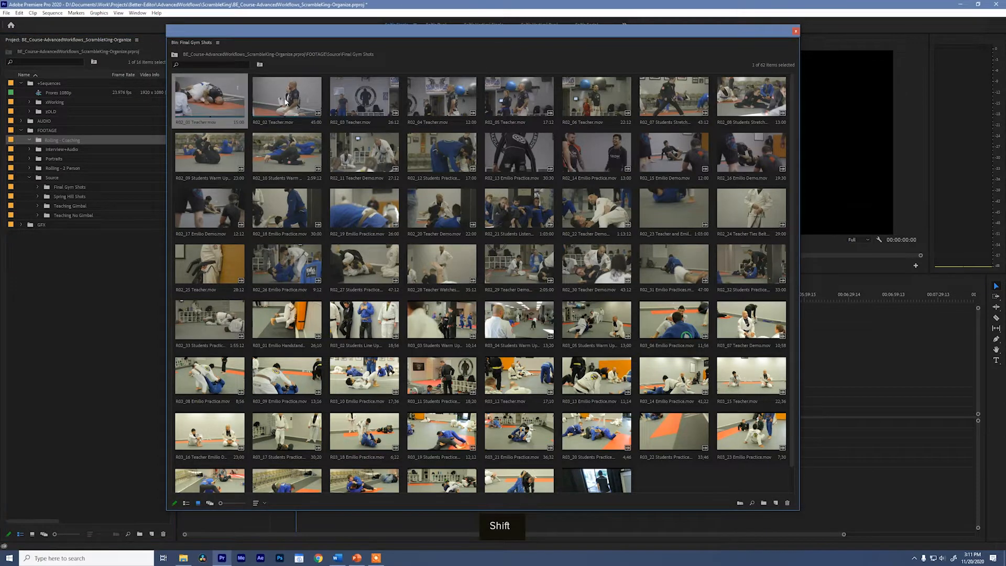
shift+click(262, 105)
drag(245, 113, 113, 152)
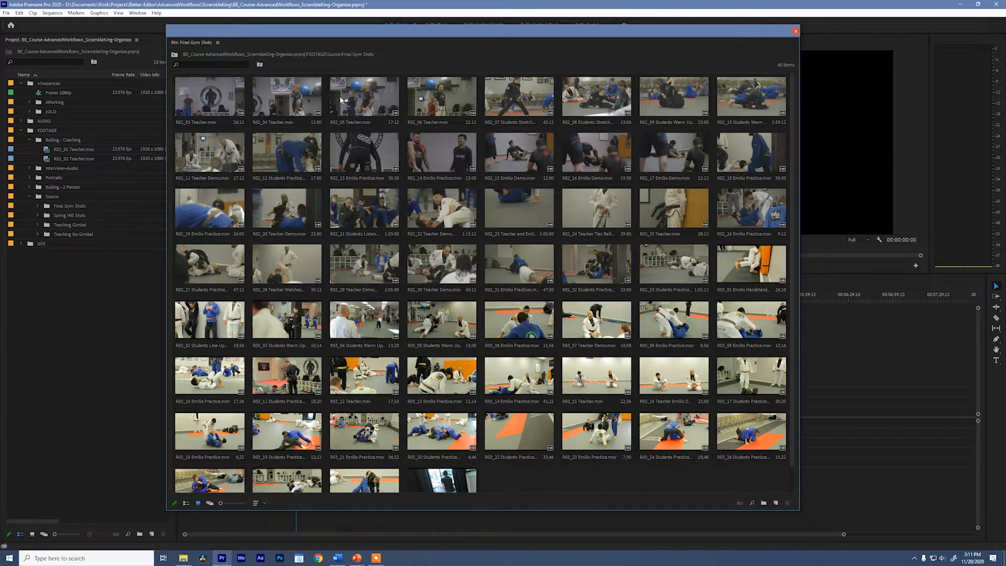
click(448, 99)
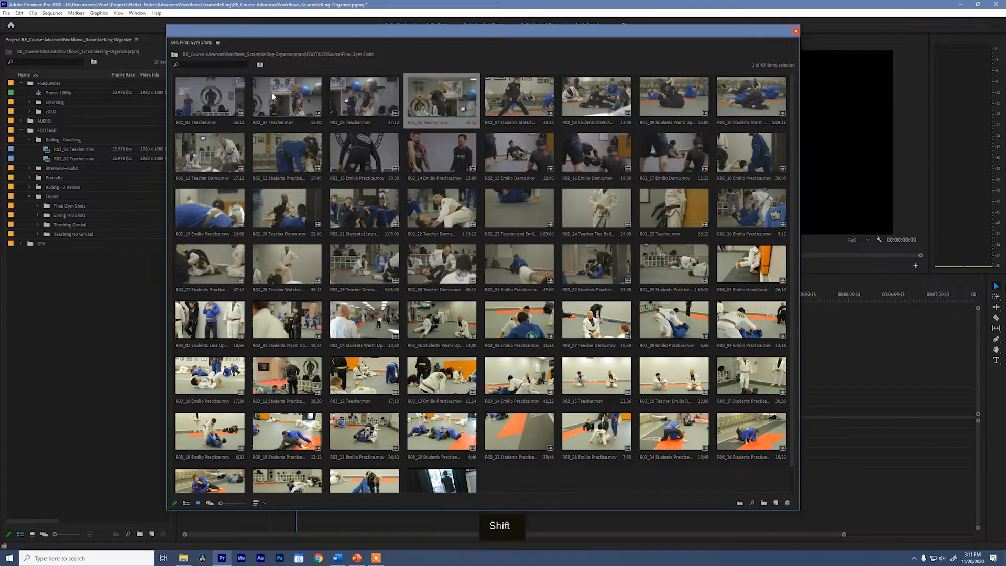
shift+click(198, 101)
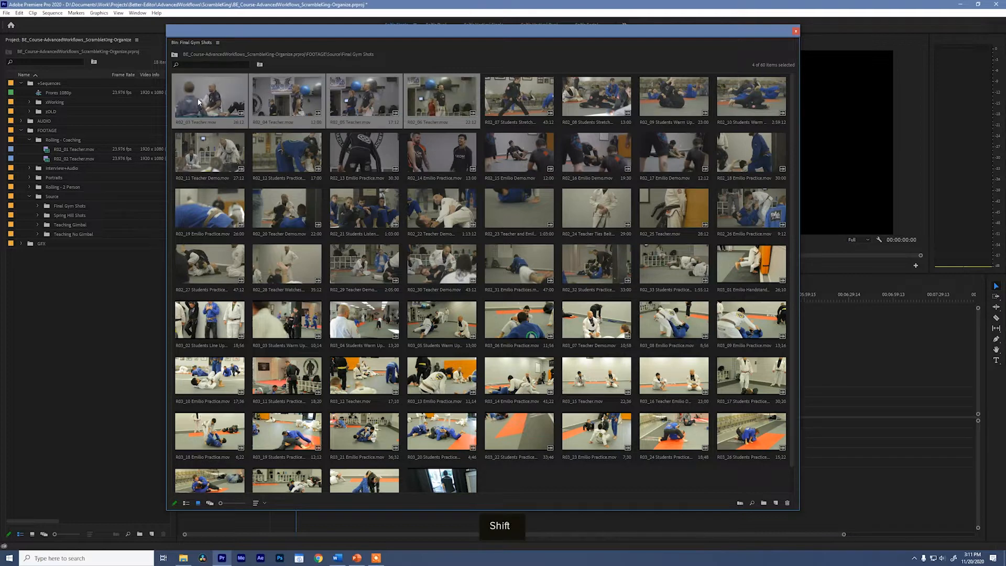
drag(198, 101, 68, 140)
click(29, 140)
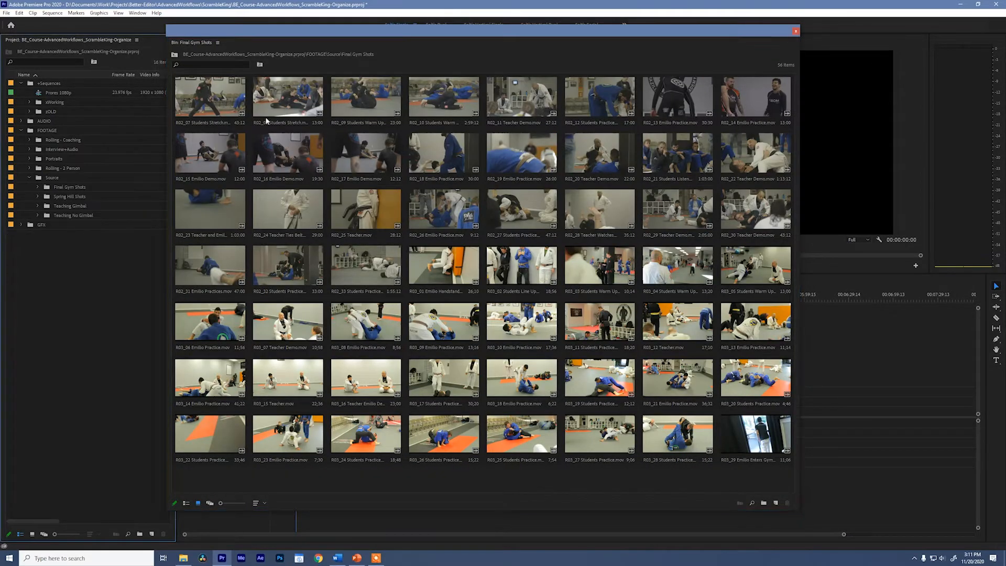
Save the project and move all Final Gym Shots clips except the last one, the gym entrance shot, into Rolling - Coaching.
click(518, 103)
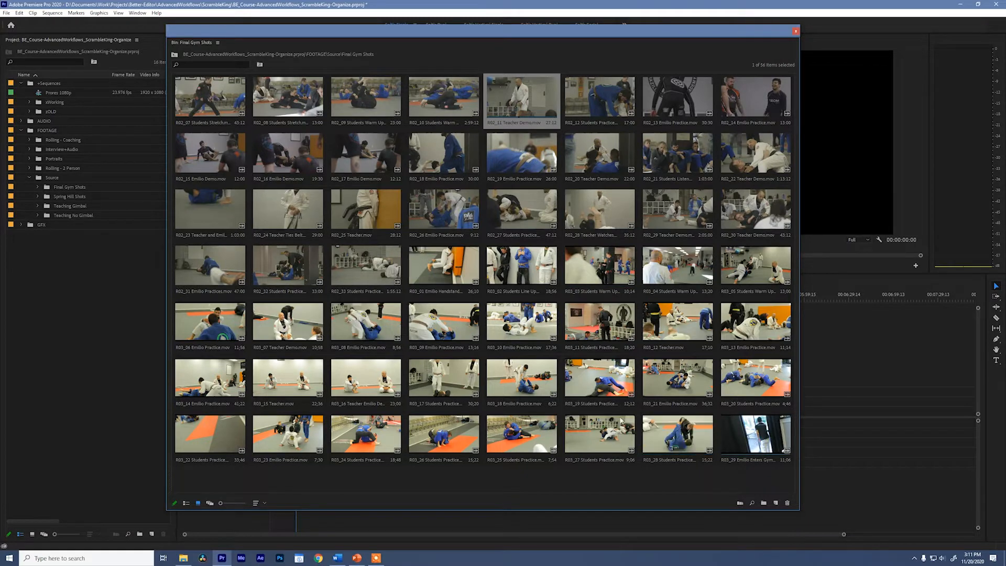
key(ctrl+s)
click(209, 97)
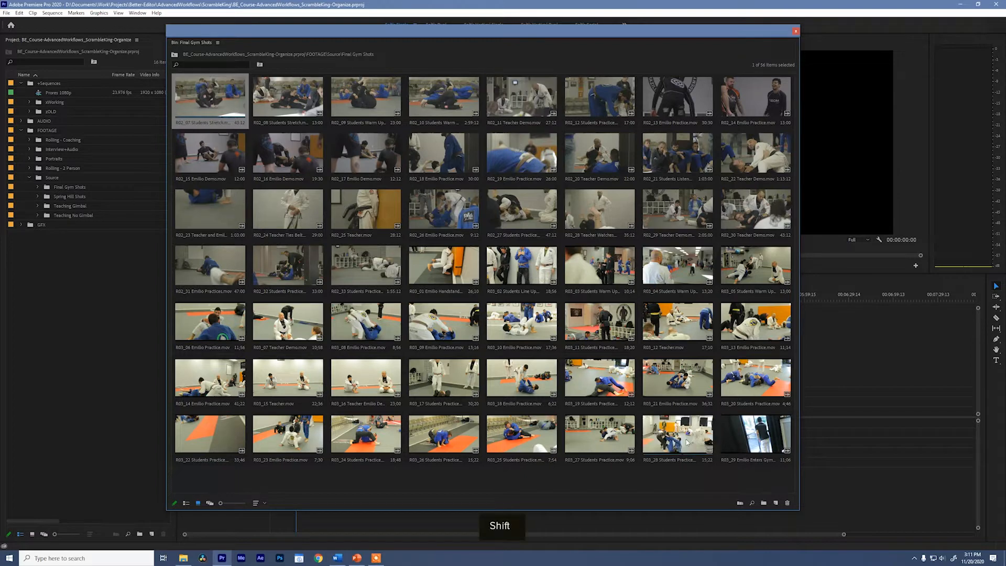
shift+click(655, 427)
drag(220, 97, 56, 140)
Rename the Rolling - Coaching bin as "Coaching / Training".
click(72, 142)
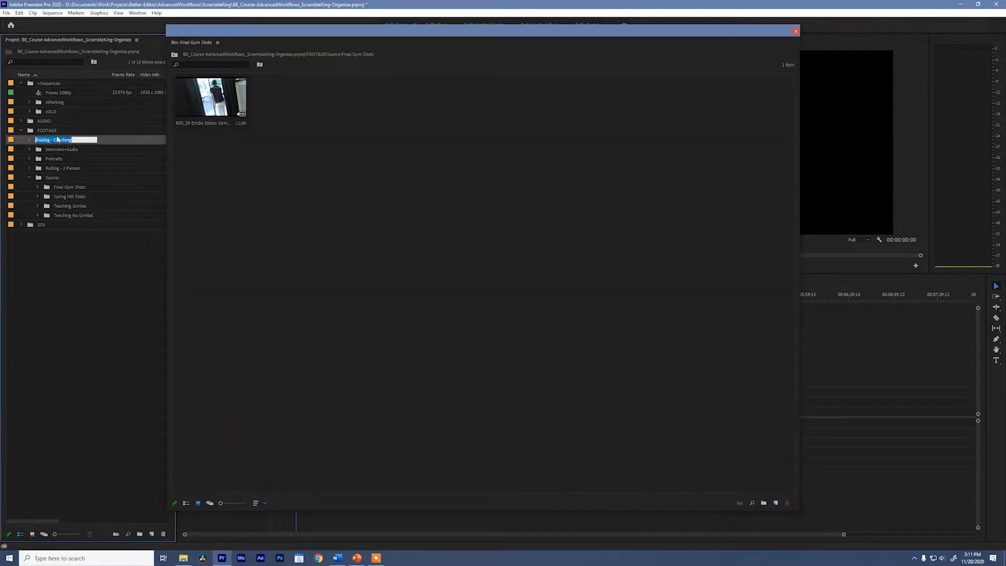
text(Coaching / Trai)
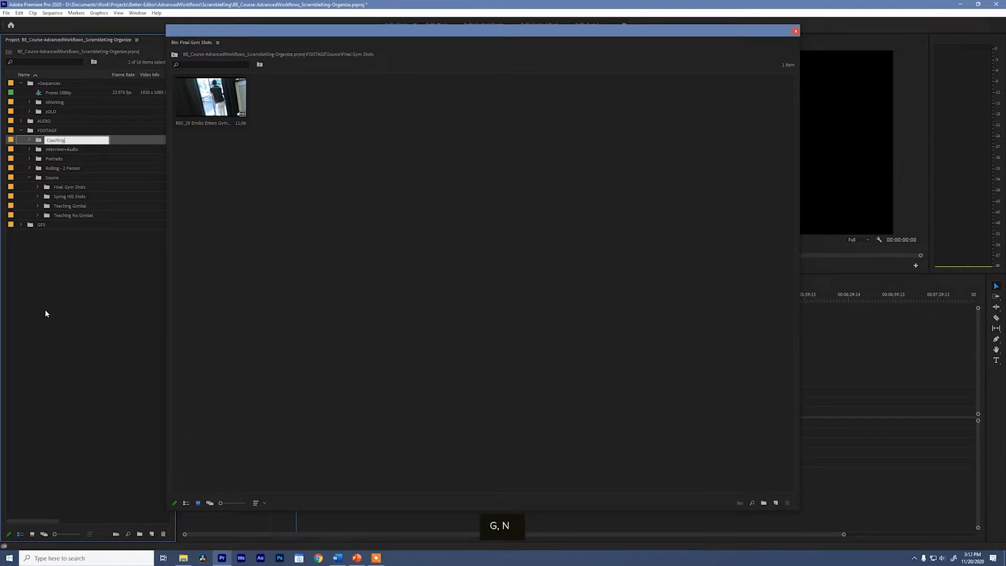
text(ning)
key(Return)
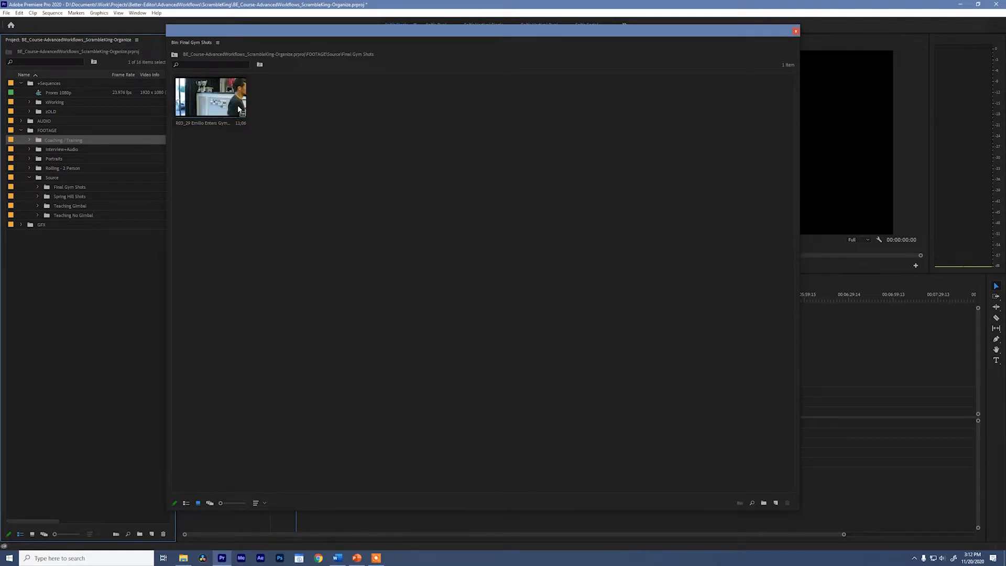
Move the remaining gym entrance clip into Coaching / Training and delete the emptied Final Gym Shots bin after closing its window.
click(214, 103)
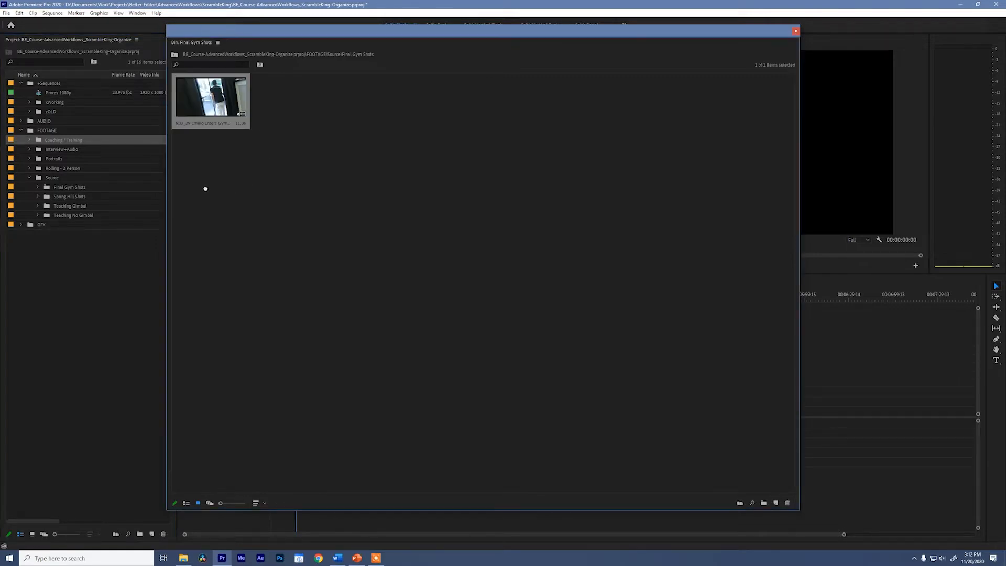
drag(205, 188, 63, 139)
click(795, 31)
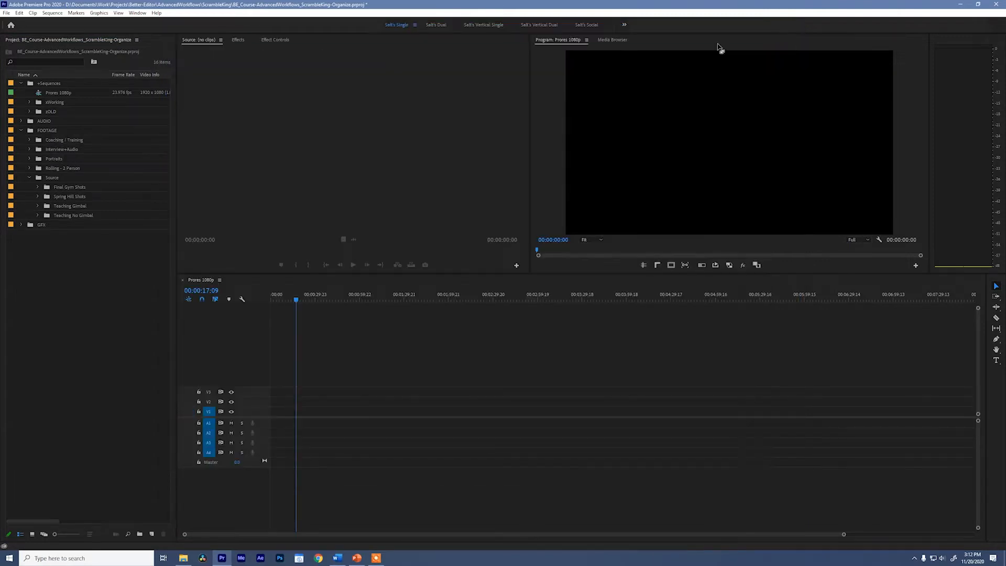
click(70, 187)
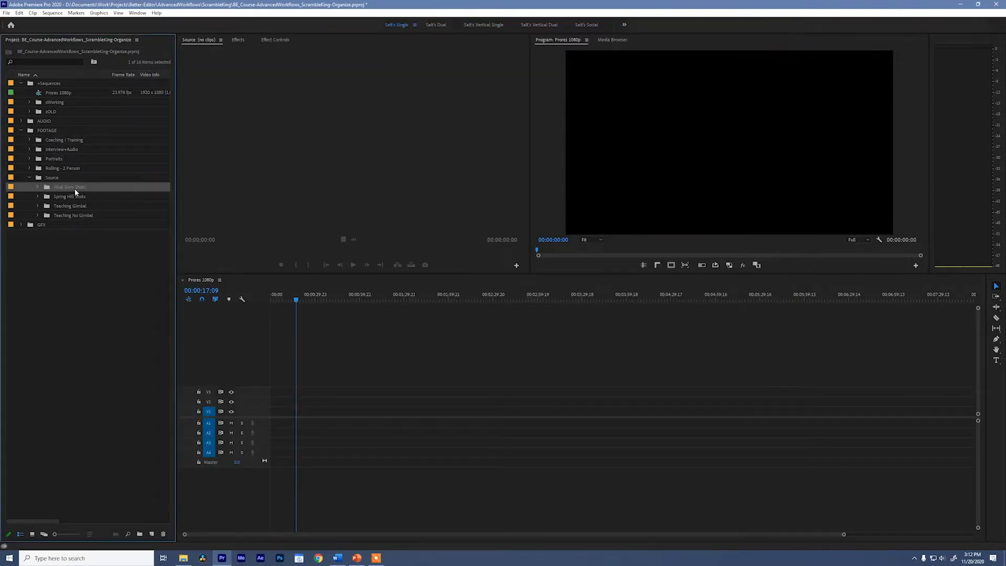
key(Delete)
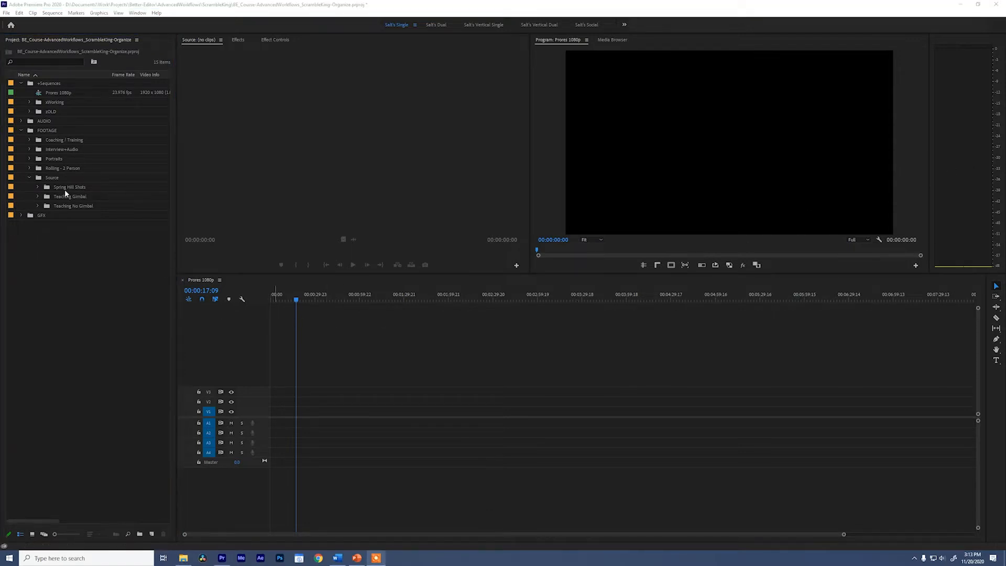
Open the Spring Hill Shots bin in its own window, enlarged to show all its clips as thumbnails.
double_click(48, 188)
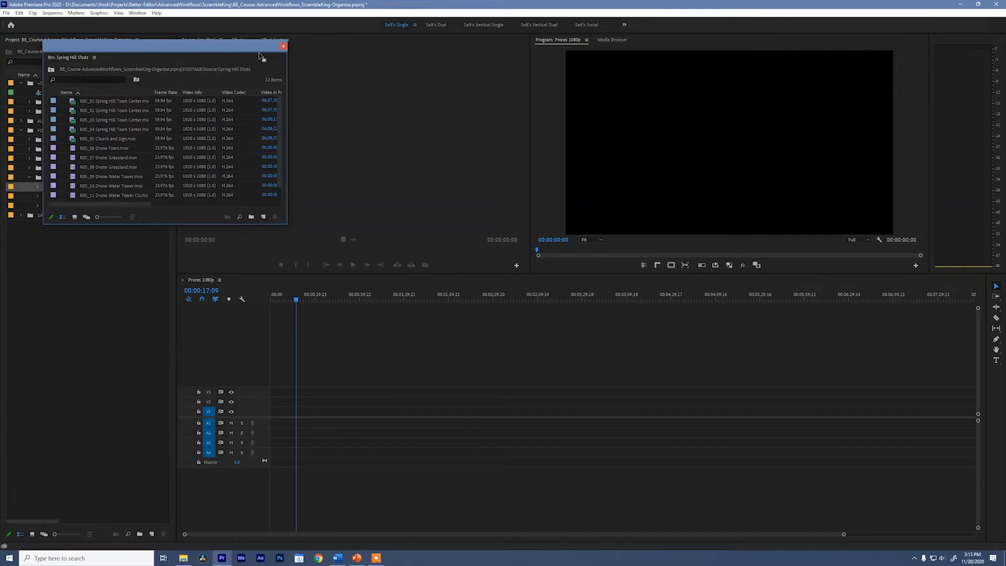
drag(259, 55, 489, 62)
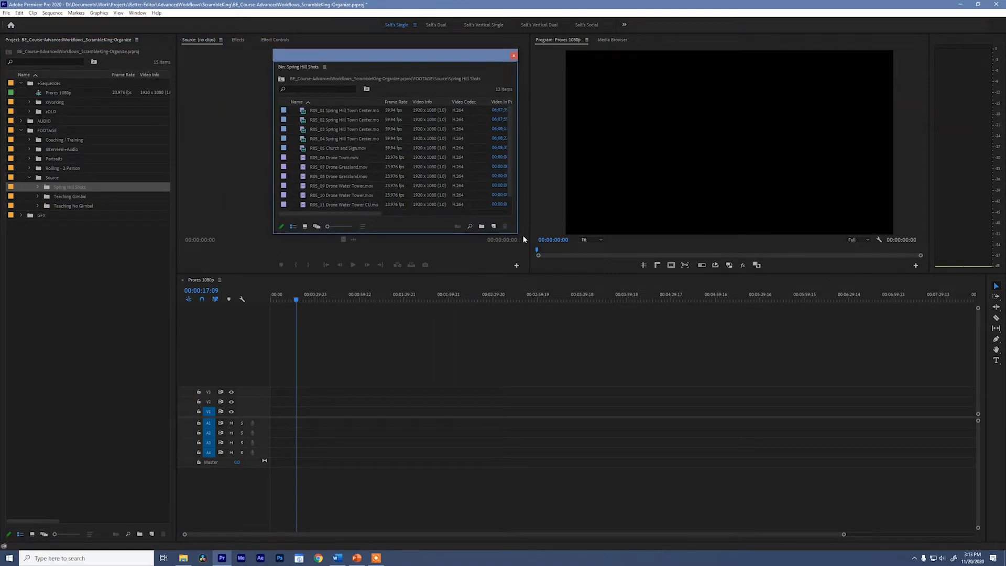
click(306, 227)
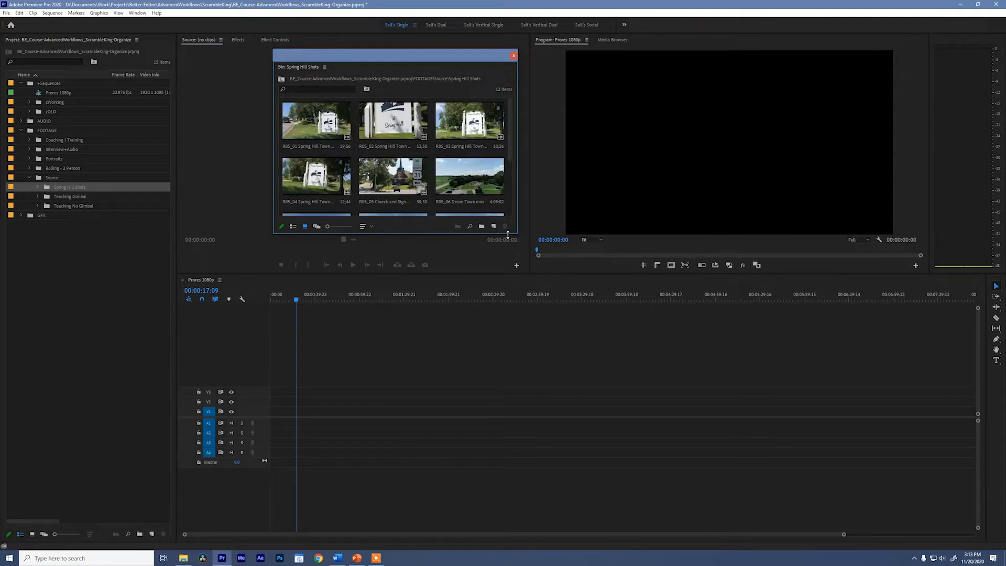
drag(511, 235, 495, 420)
drag(517, 348, 764, 325)
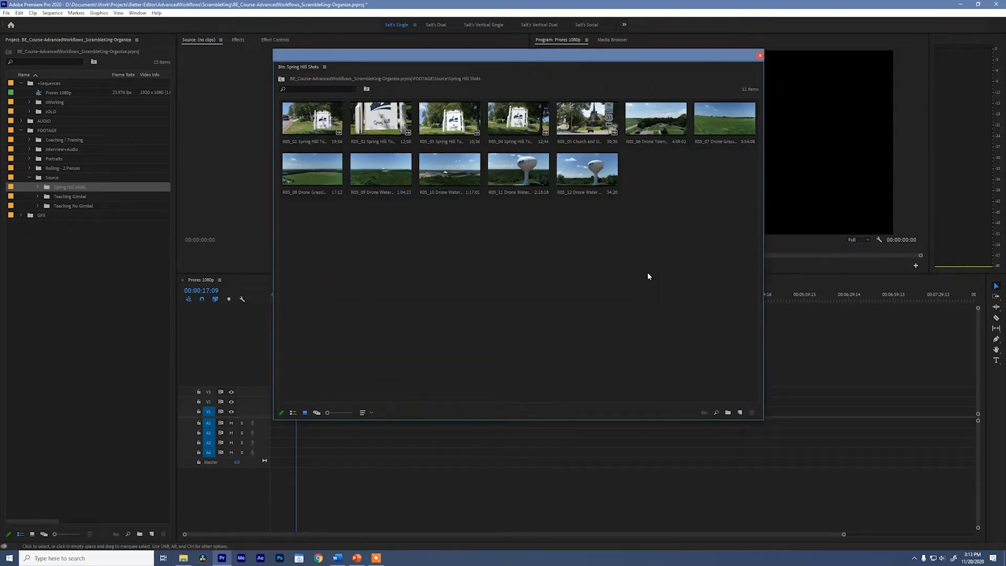
Close the separate bin window and move the Spring Hill Shots bin out of Source, directly into FOOTAGE.
click(760, 56)
click(85, 188)
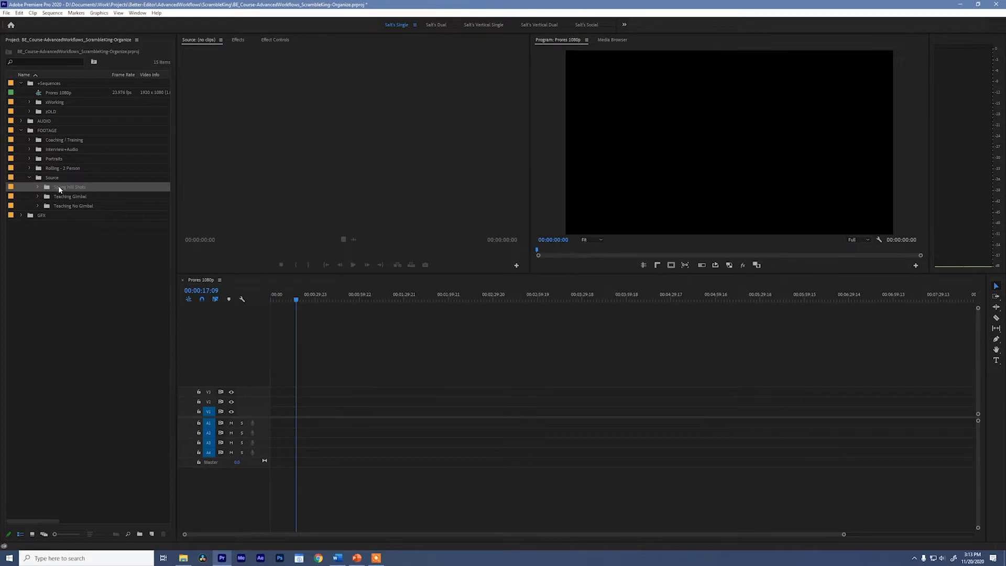
drag(63, 133, 63, 134)
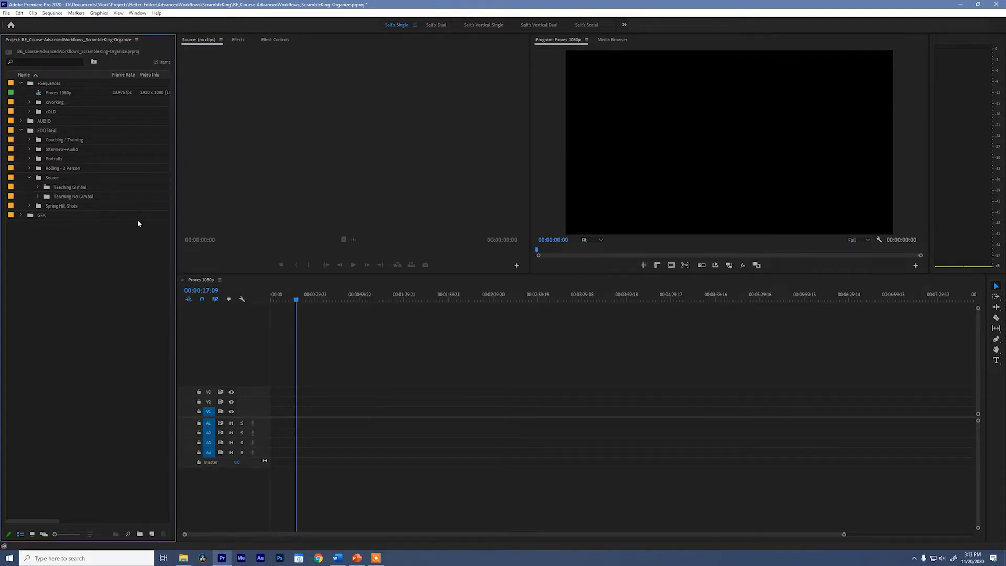
Move all R06 clips from the first sub-bin of Teaching Gimbal directly into Teaching Gimbal and delete the emptied sub-bin.
click(37, 197)
click(38, 187)
click(39, 215)
click(46, 197)
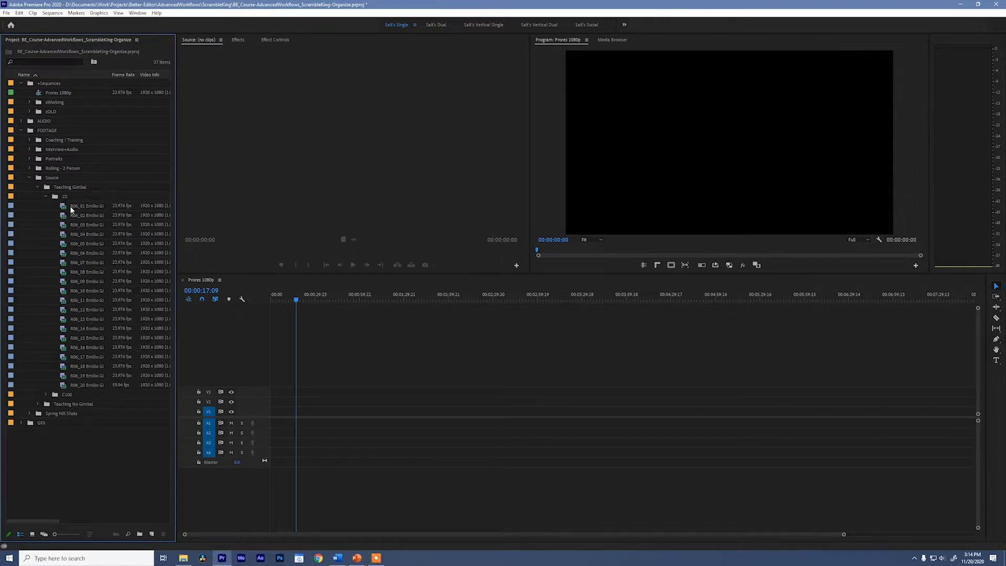
click(72, 207)
shift+click(92, 384)
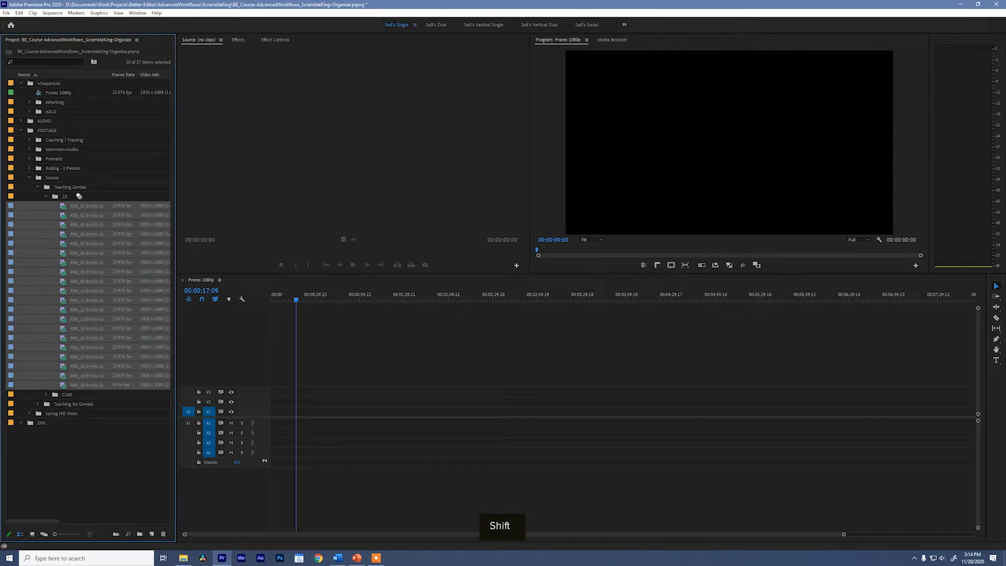
drag(79, 196, 74, 188)
click(55, 197)
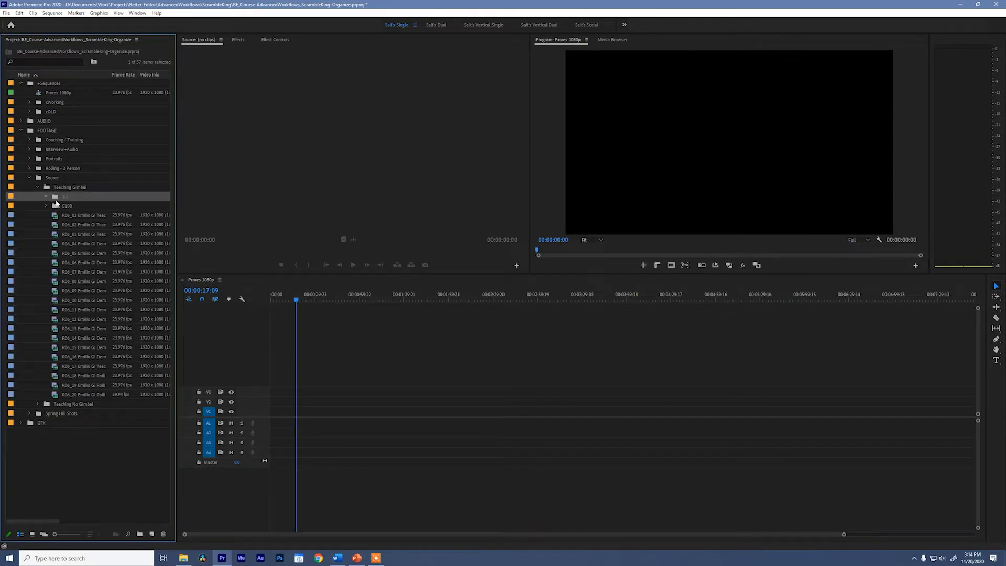
key(Delete)
Move all R07 clips from the C100 sub-bin directly into Teaching Gimbal and delete the emptied C100 bin.
click(46, 196)
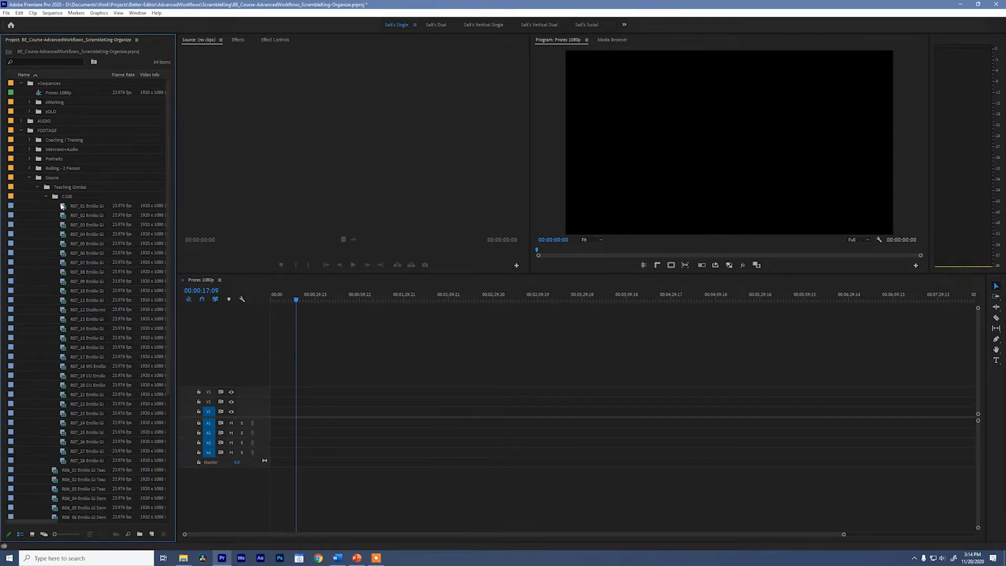
click(58, 206)
shift+click(74, 457)
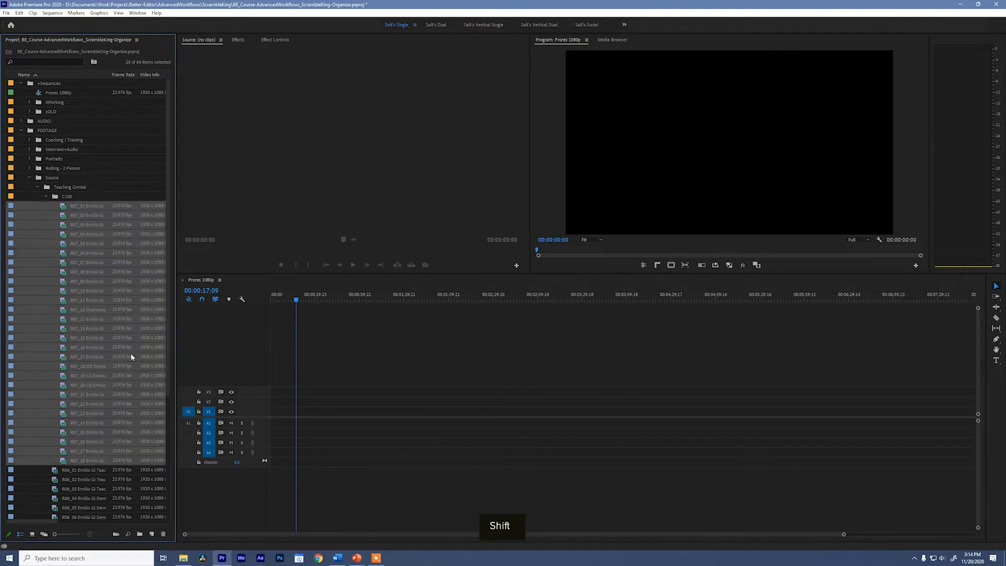
drag(68, 206, 70, 186)
click(59, 195)
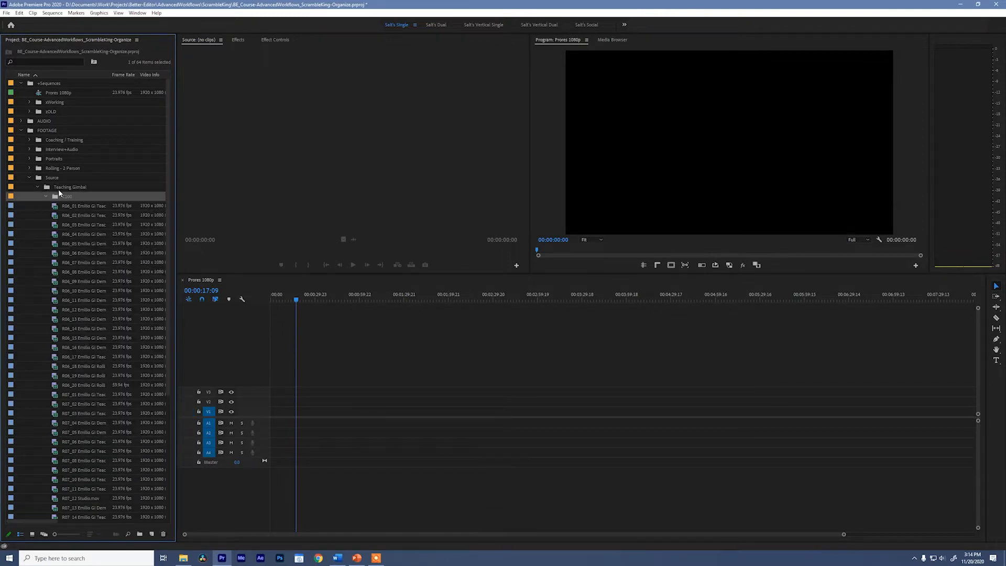
key(Delete)
Review the Teaching Gimbal clips as thumbnails in an enlarged separate window and close it.
double_click(61, 187)
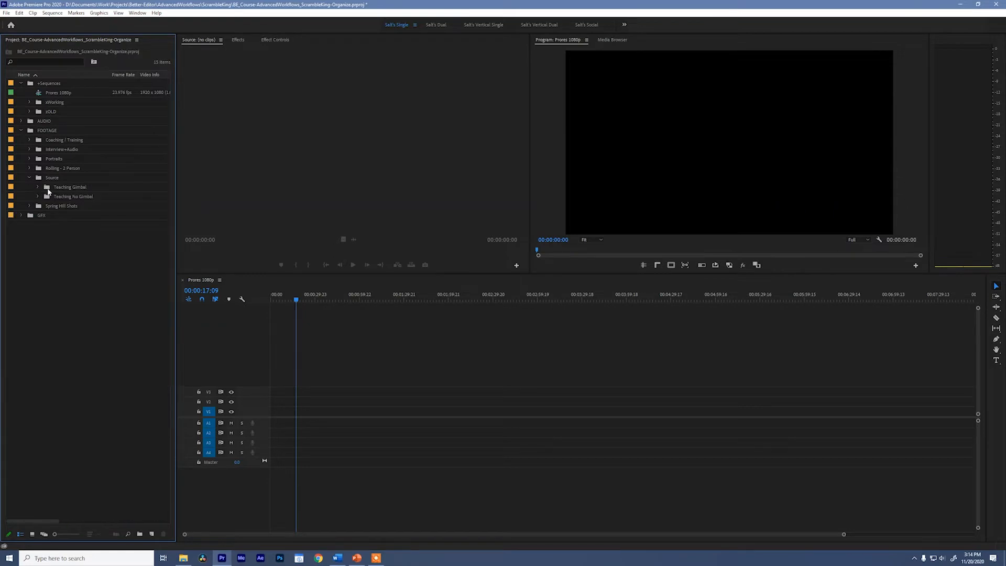
drag(253, 49, 442, 48)
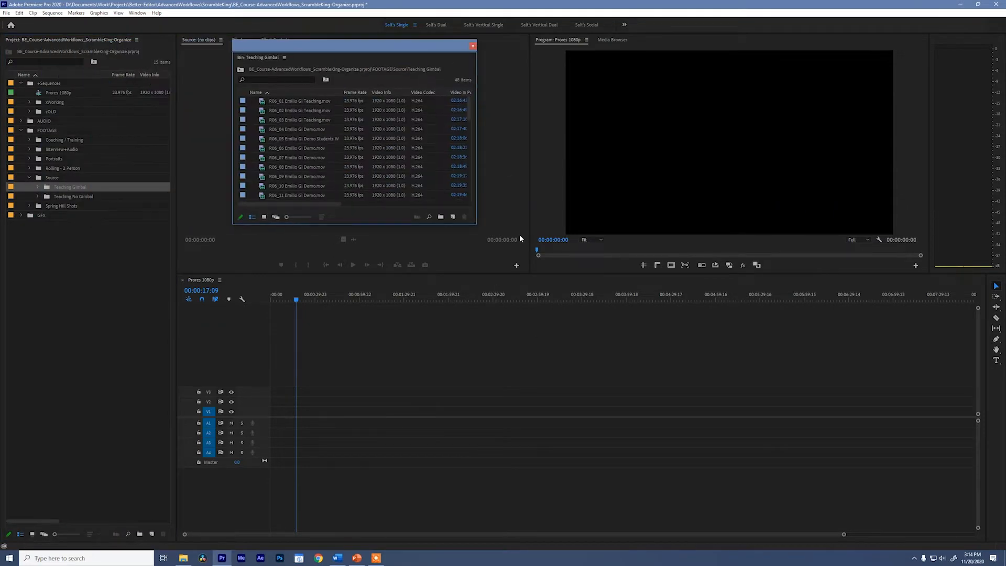
drag(477, 228, 746, 435)
click(264, 428)
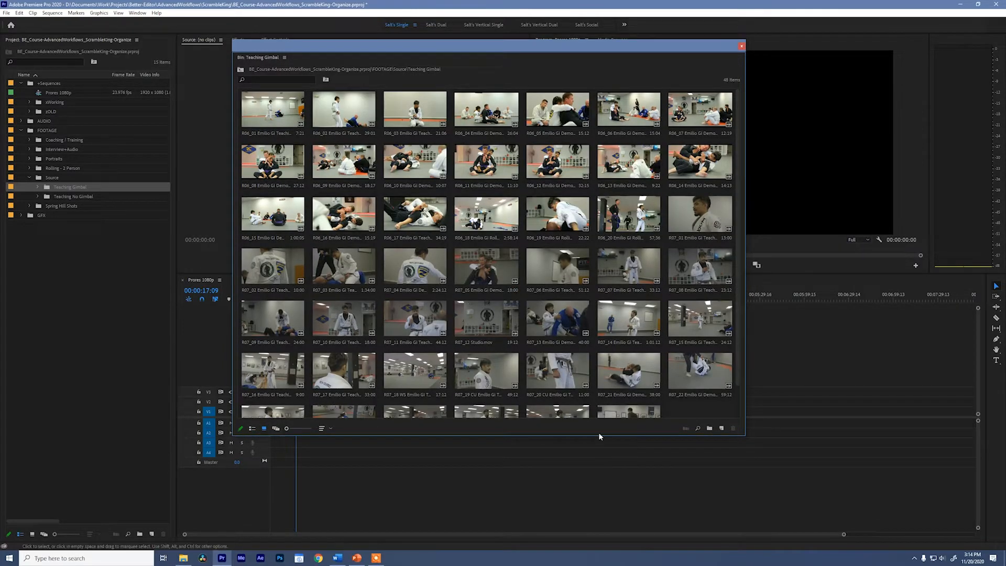
drag(603, 479, 612, 490)
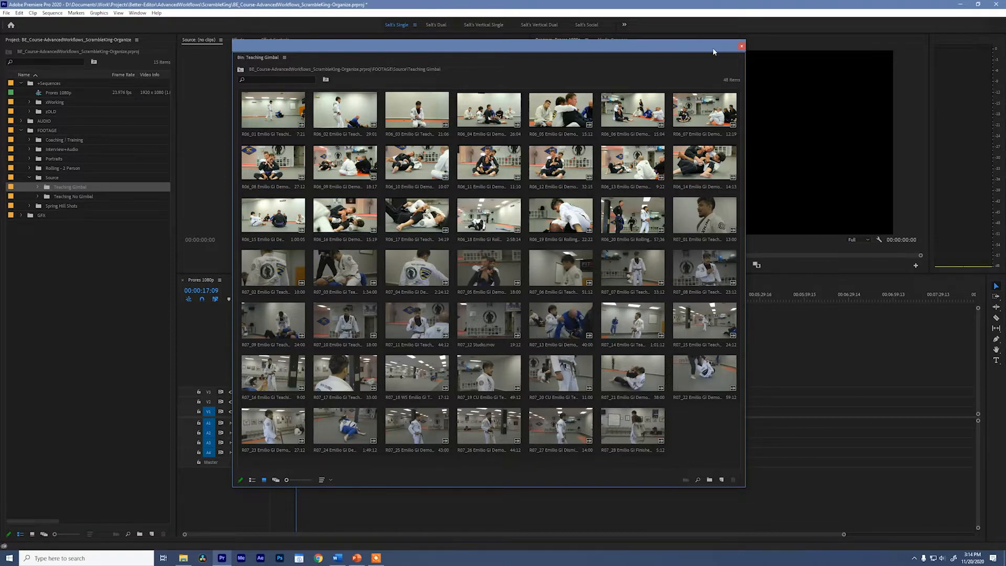
click(742, 47)
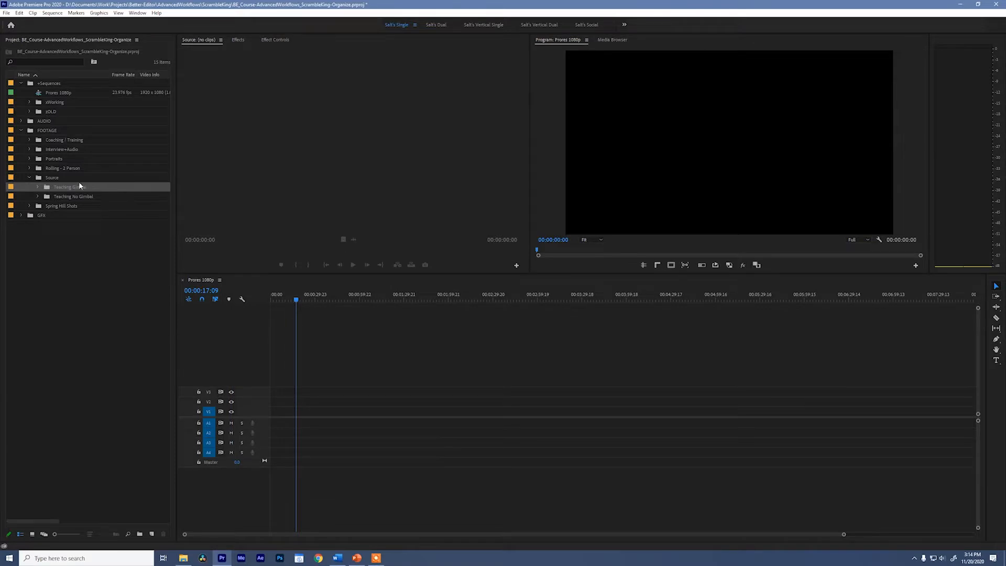
Rename the Teaching Gimbal bin by inserting the instructor's first name between "Teaching" and "Gimbal", with the parts separated by hyphens.
click(46, 190)
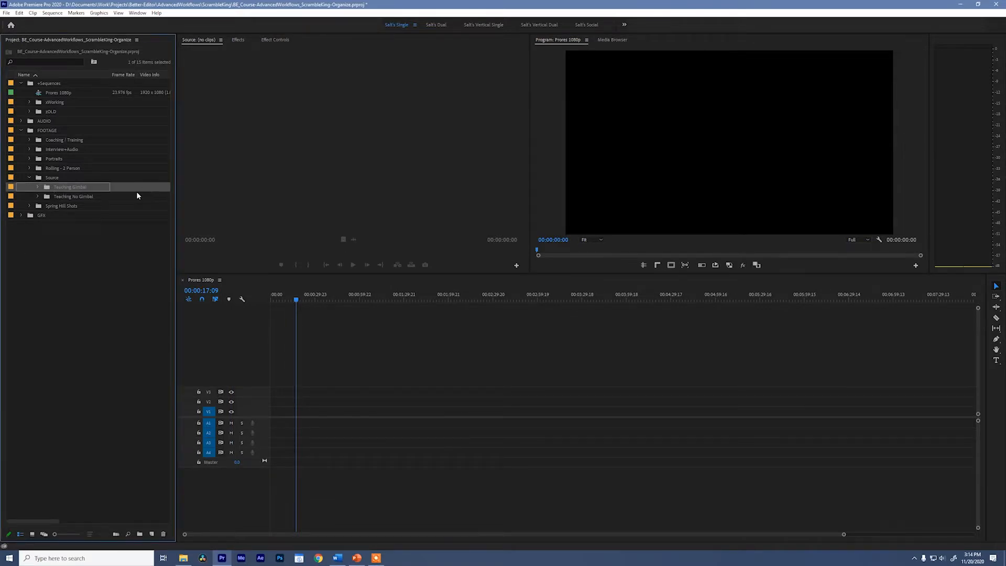
click(72, 188)
text(- Emil)
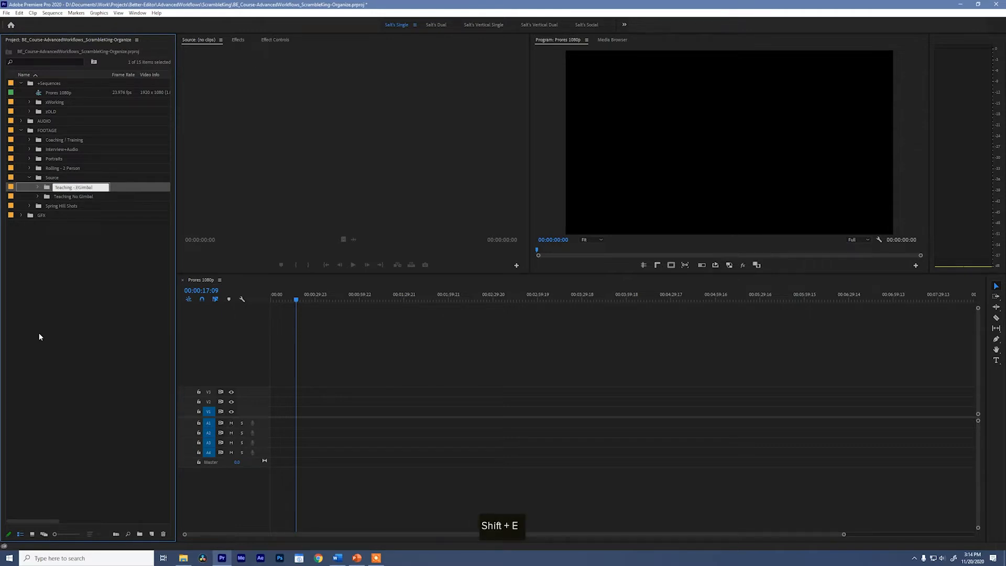
text(io )
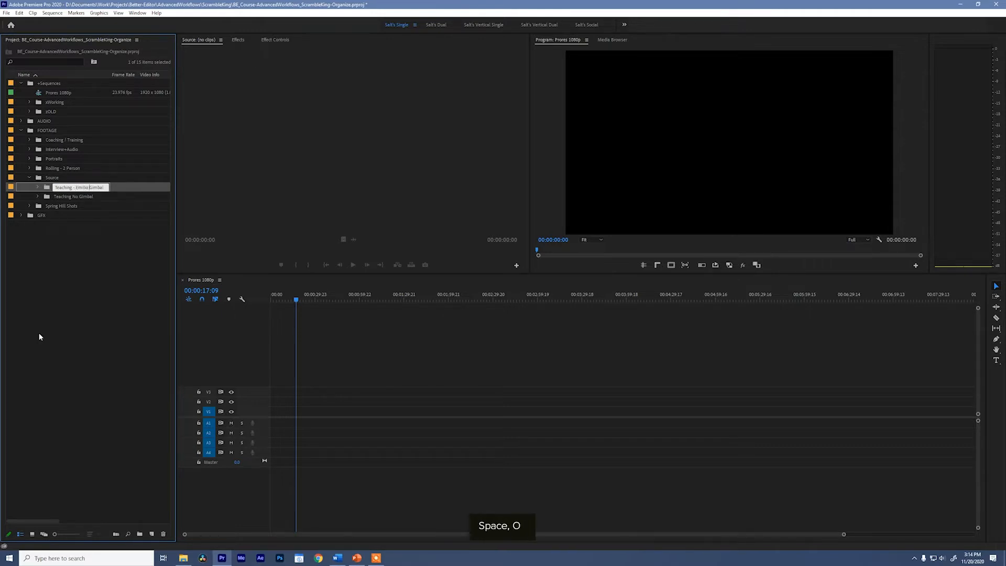
text(-)
key(Return)
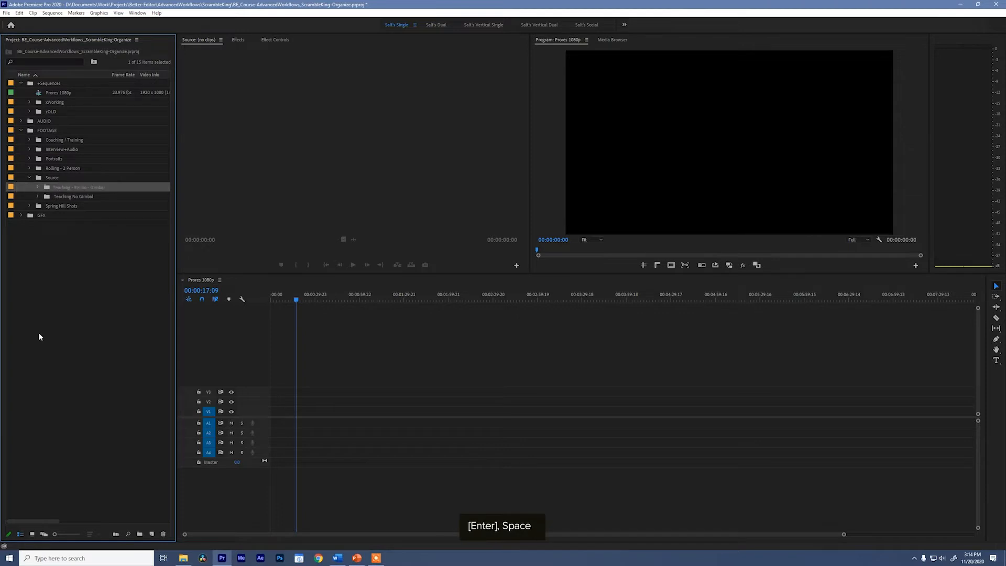
Open the Teaching No Gimbal bin separately and move all R09 clips from its C100 sub-bin directly into the bin.
double_click(47, 198)
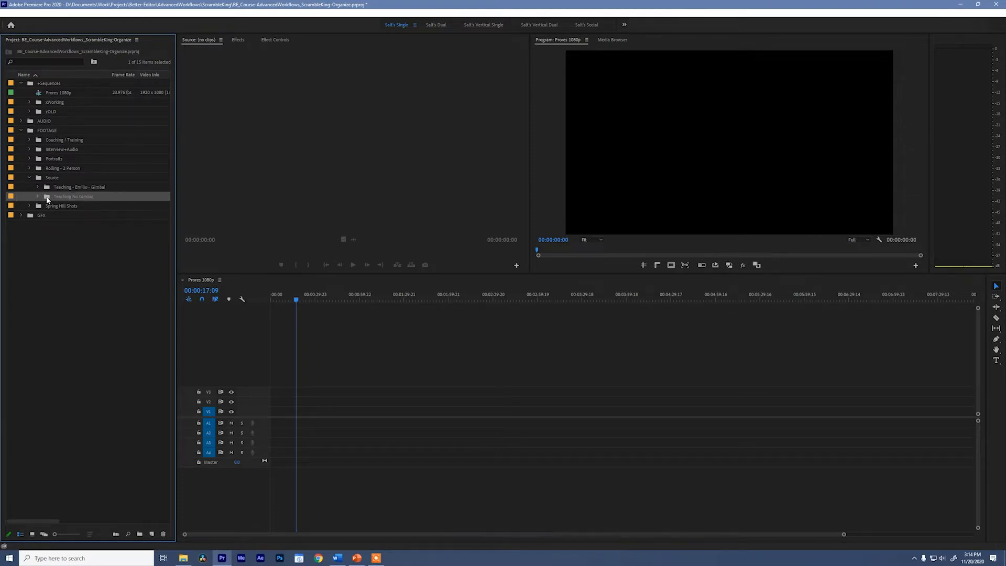
click(64, 110)
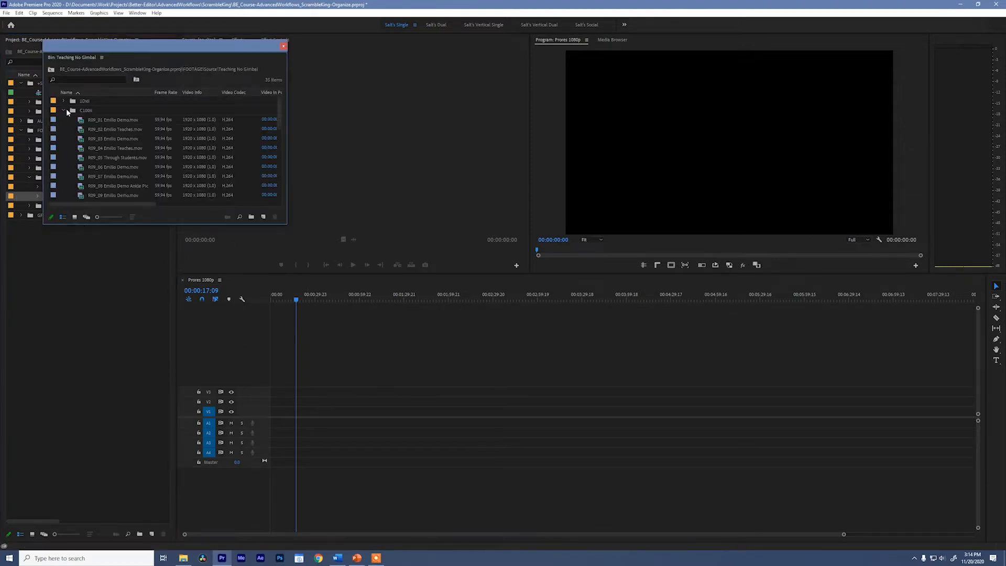
click(95, 122)
drag(281, 125, 272, 197)
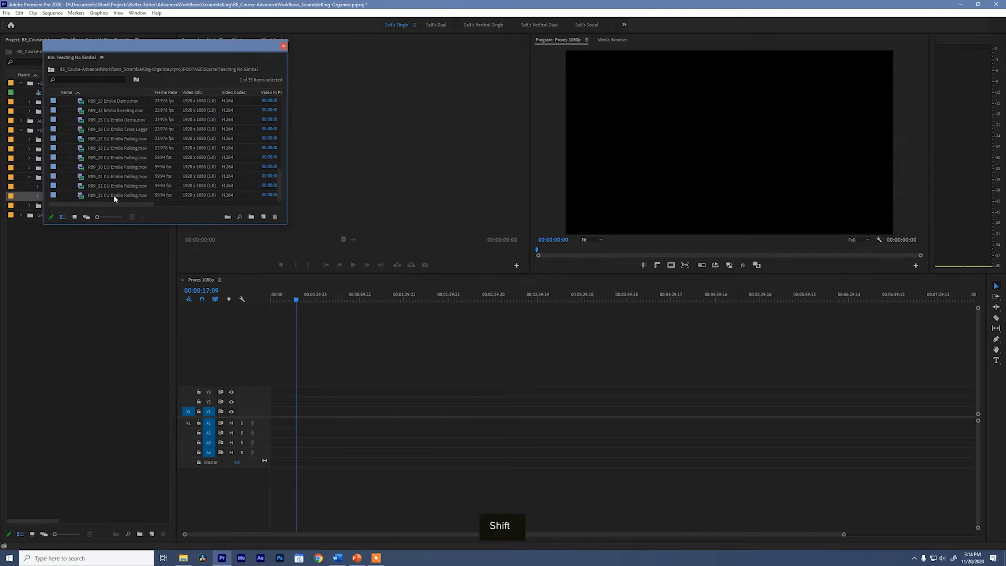
shift+click(114, 195)
drag(148, 49, 260, 52)
click(332, 210)
drag(344, 227, 344, 354)
drag(391, 273, 391, 196)
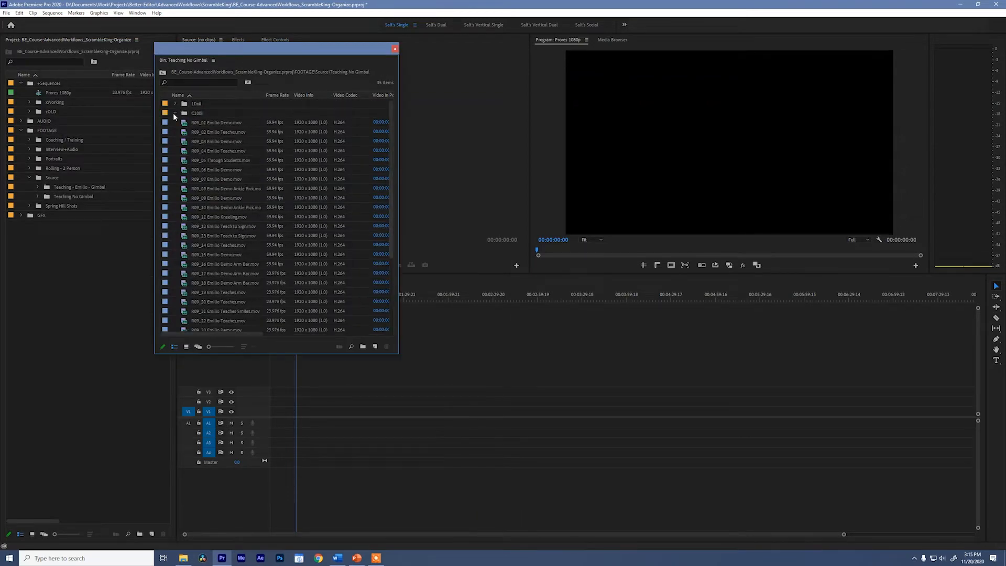
Move all R08 clips from the first sub-bin directly into Teaching No Gimbal and delete both emptied sub-bins.
click(175, 104)
click(217, 114)
shift+click(225, 311)
drag(222, 309, 199, 320)
click(196, 104)
shift+click(197, 113)
key(Delete)
Display the Teaching No Gimbal clips as thumbnails in an enlarged window and sort them by name.
click(186, 346)
drag(398, 353, 756, 448)
scroll(745, 234, down, 1)
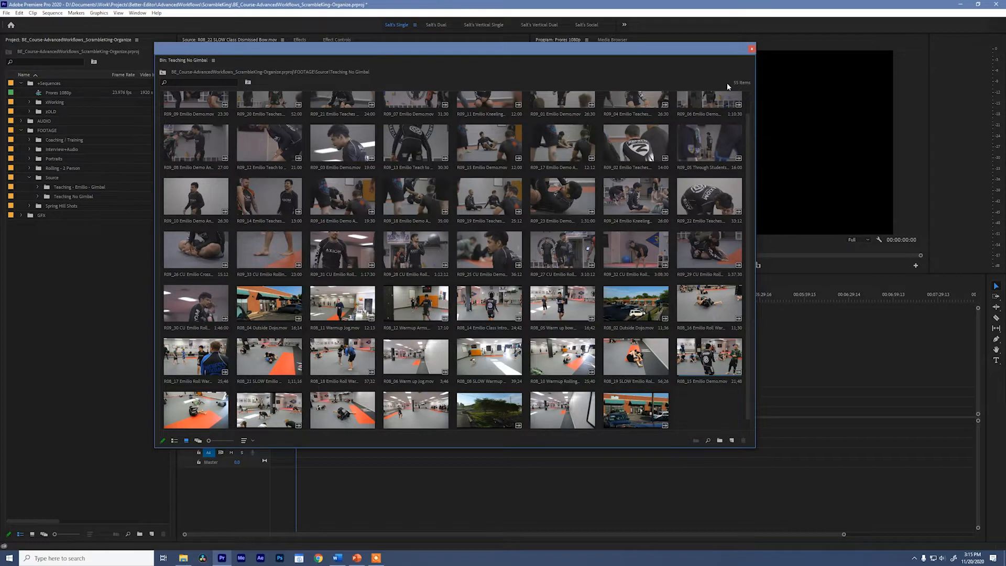
click(244, 441)
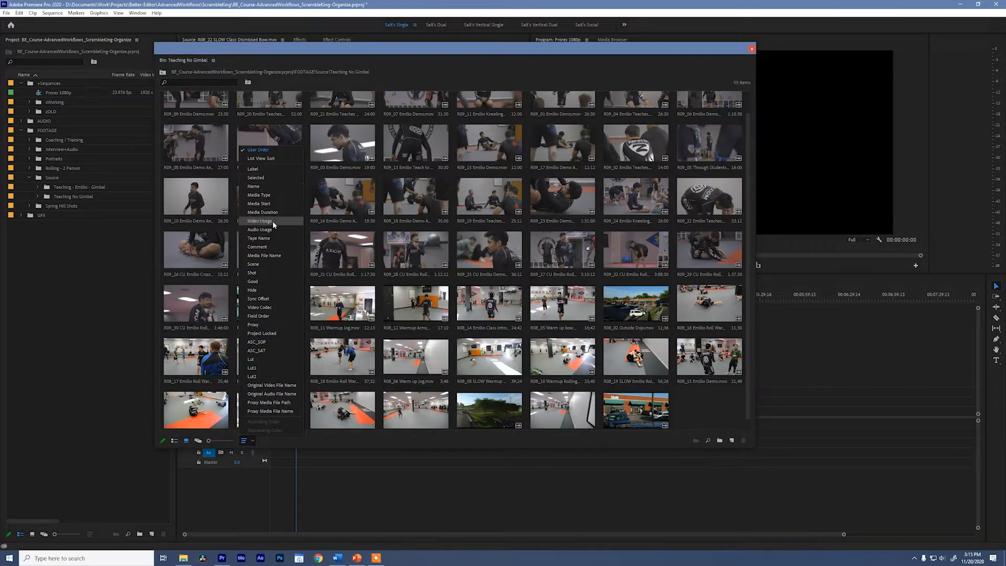
click(260, 185)
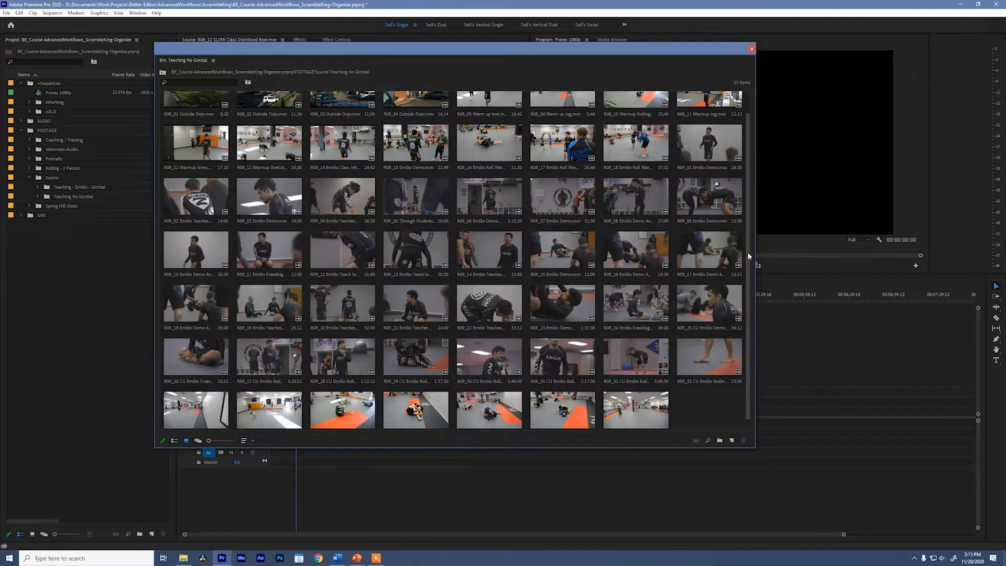
scroll(628, 224, up, 1)
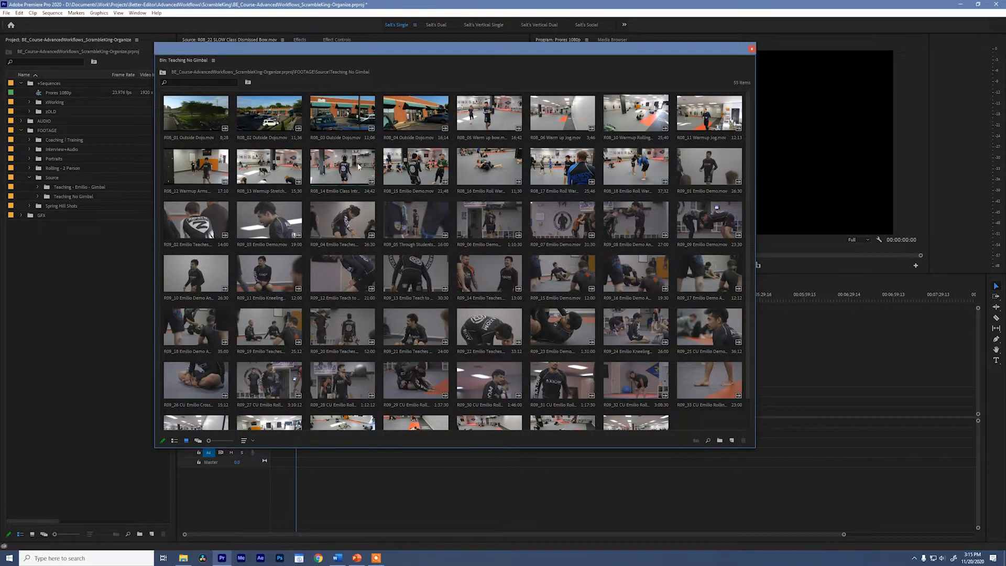
Move the four Outside Dojo clips, R08_01 through R08_04, into the Spring Hill Shots bin.
click(405, 122)
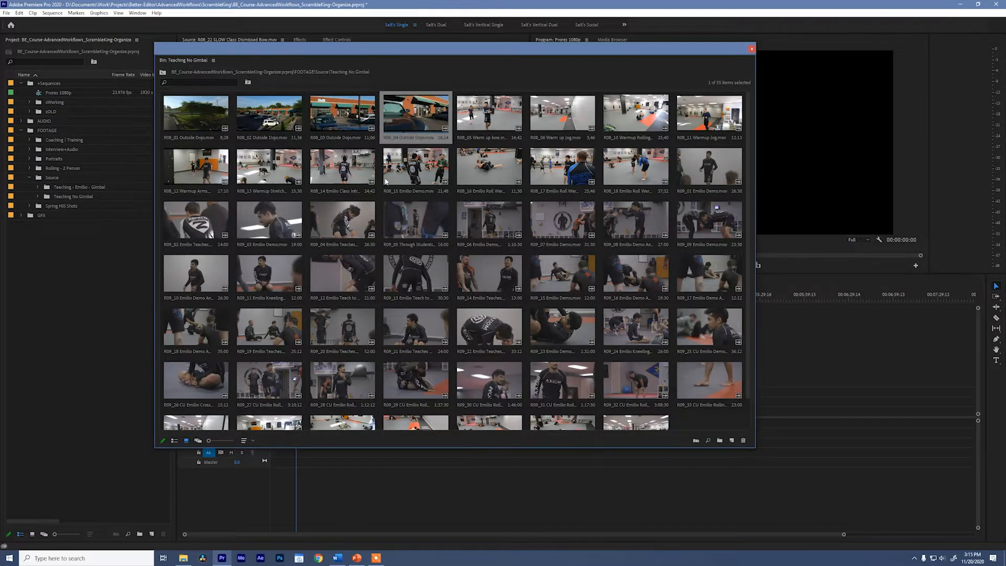
shift+click(205, 129)
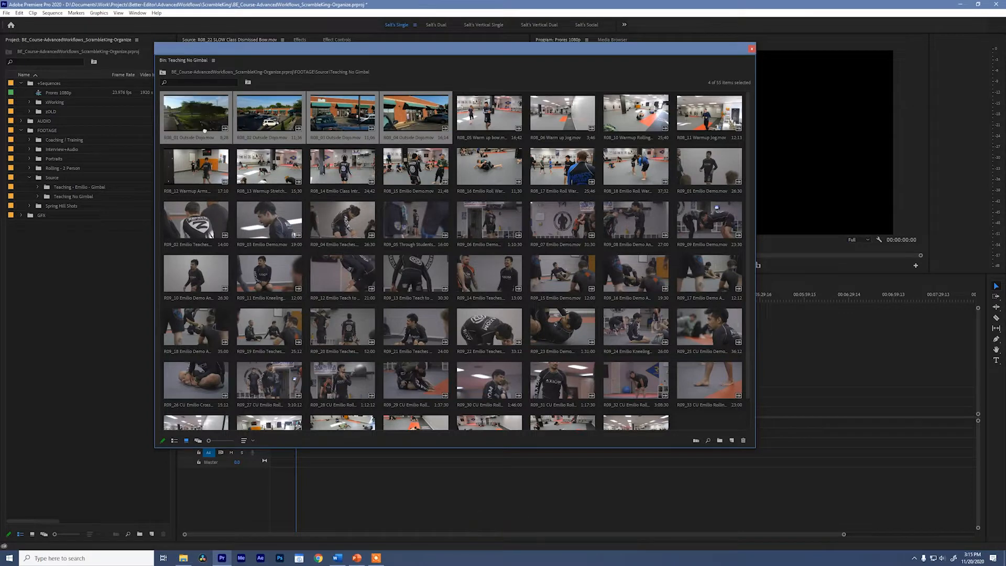
drag(205, 130, 65, 207)
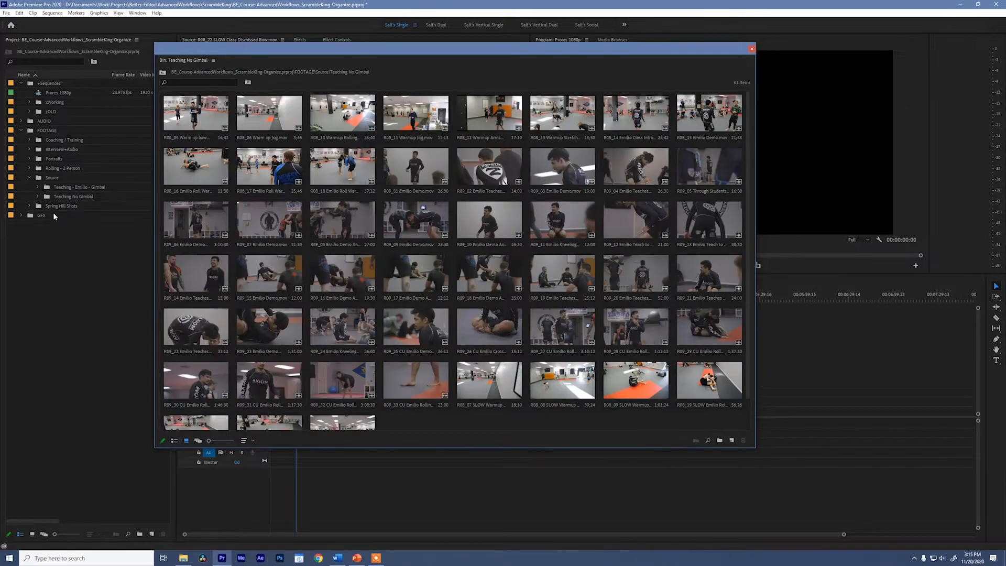
Rename the Spring Hill Shots bin as "Spring Hill / Dojo".
click(59, 206)
click(59, 206)
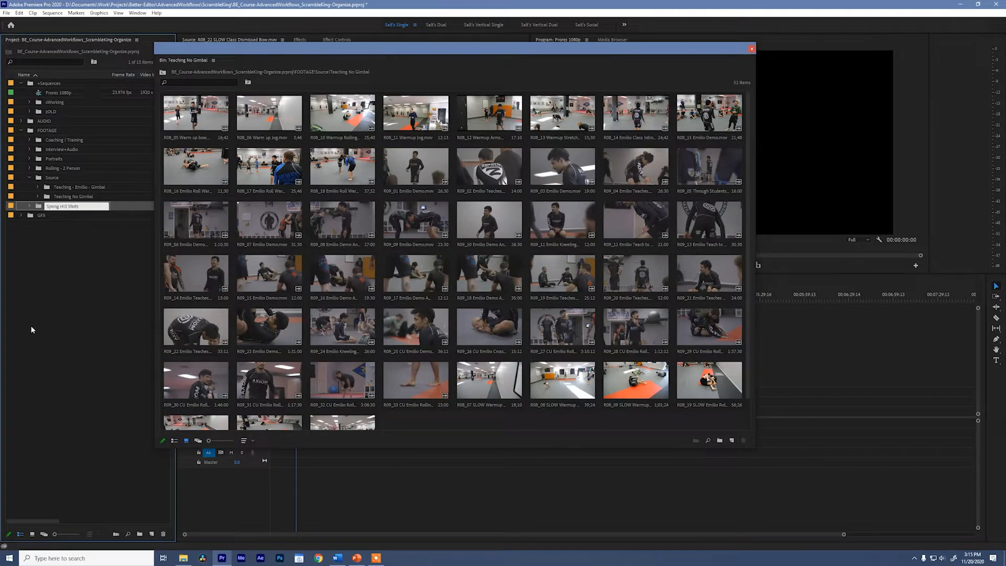
key(BackSpace)
key(BackSpace)
key(BackSpace)
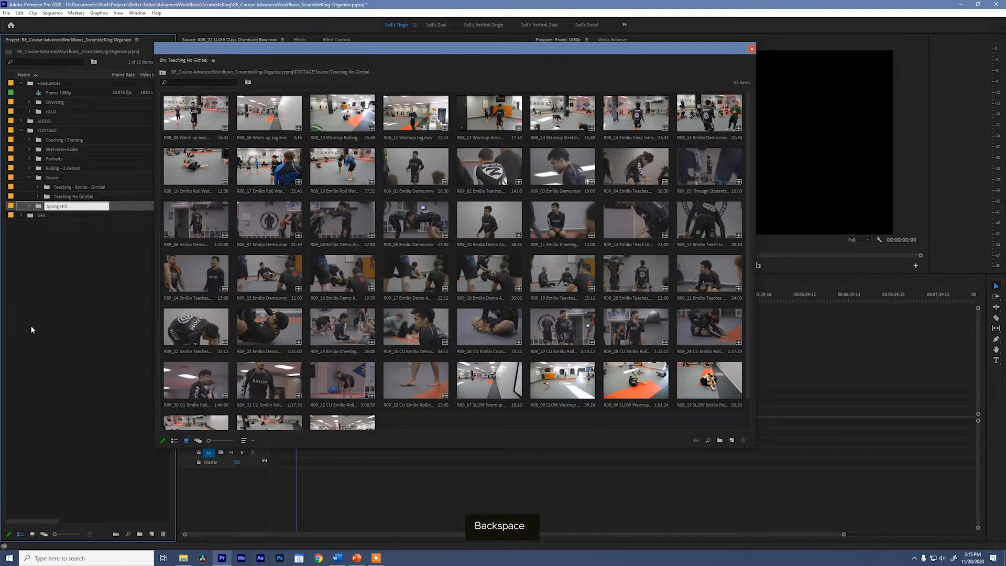
key(BackSpace)
text(\ D)
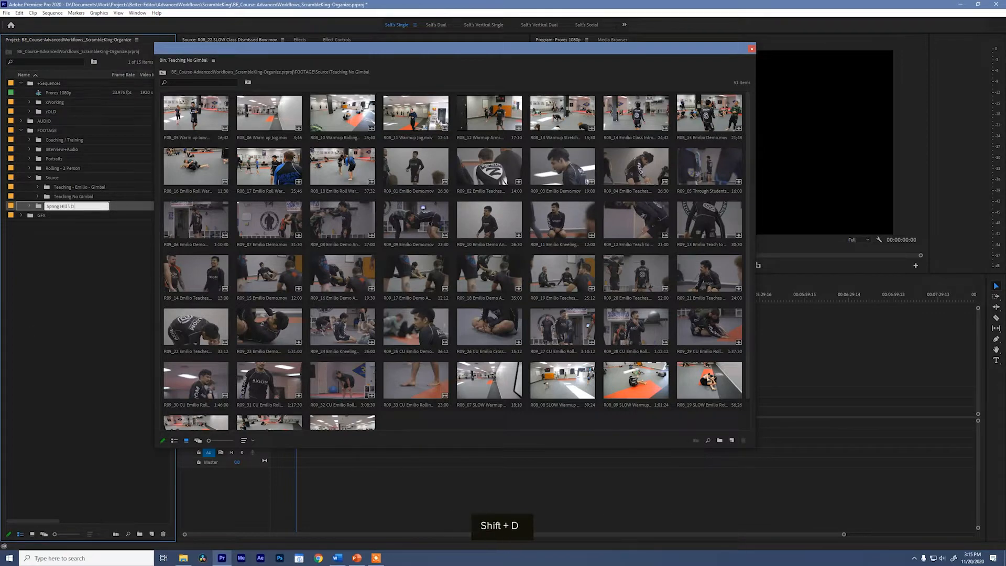
text(oj)
key(BackSpace)
key(BackSpace)
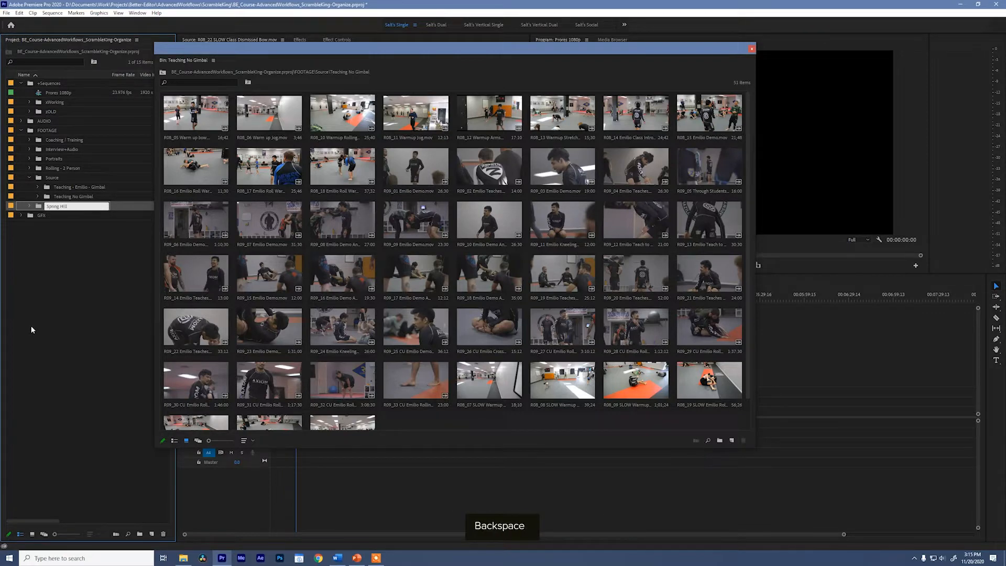
text(/)
key(BackSpace)
text(/ Ojai)
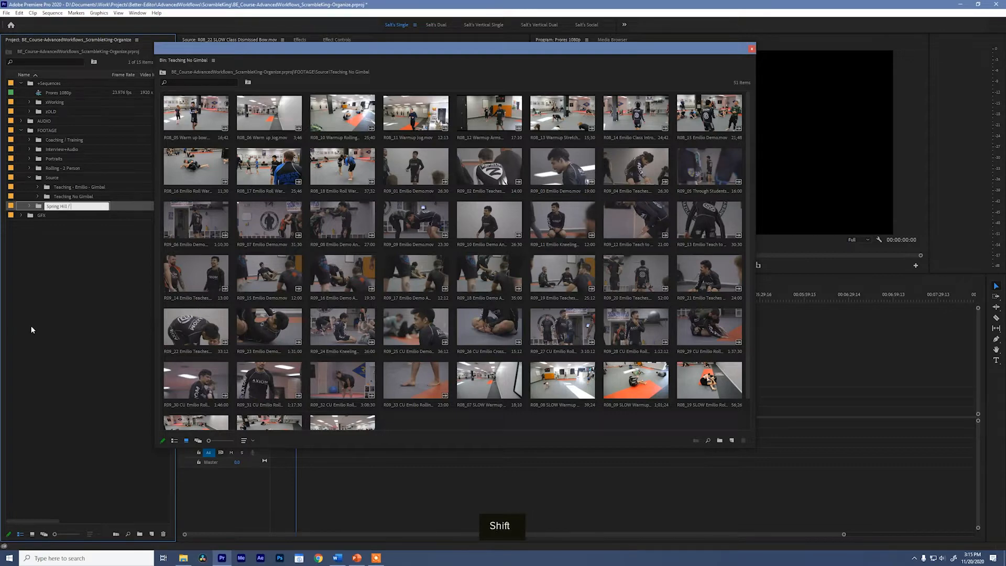
key(Return)
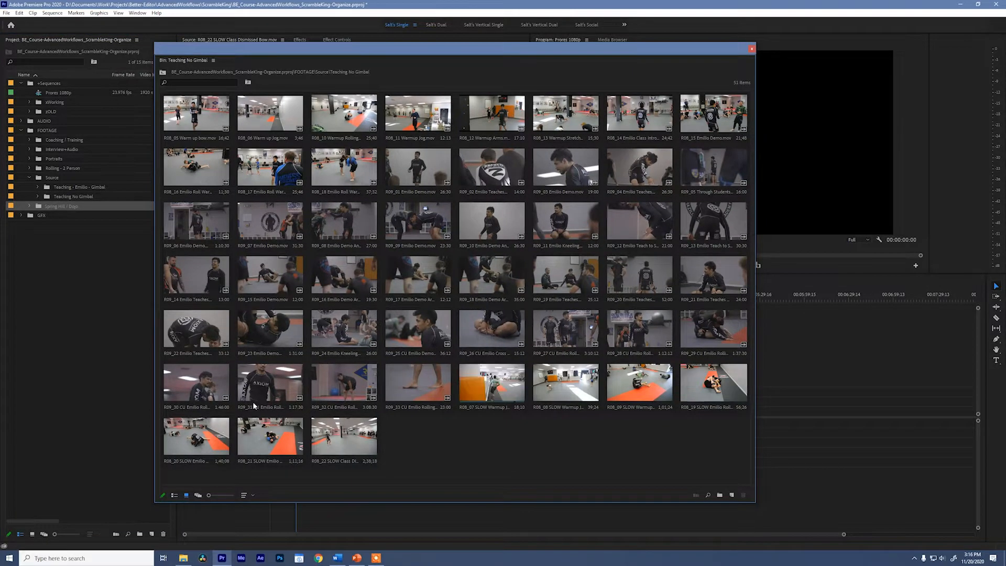
click(29, 131)
key(ctrl+b)
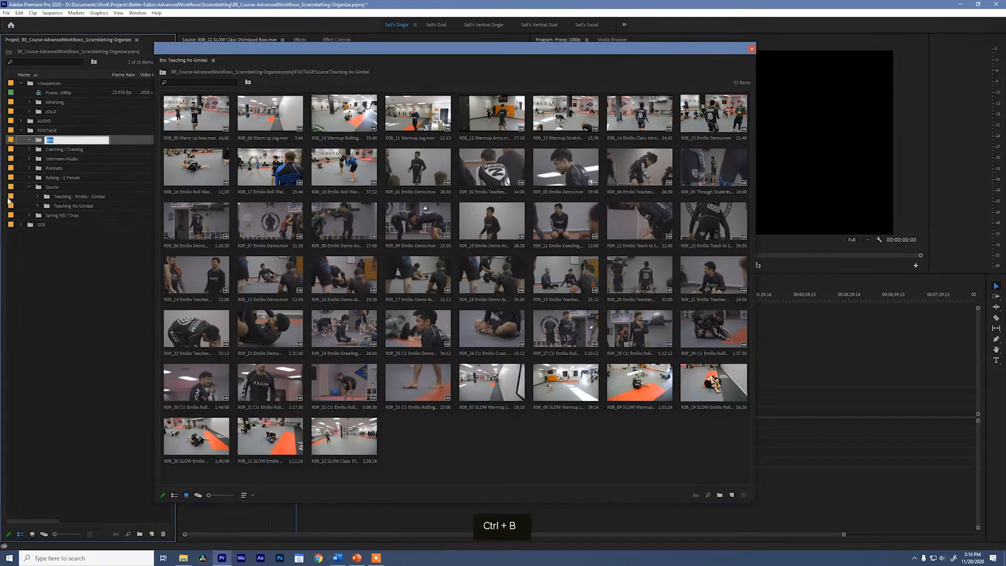
text(Emilio Tra)
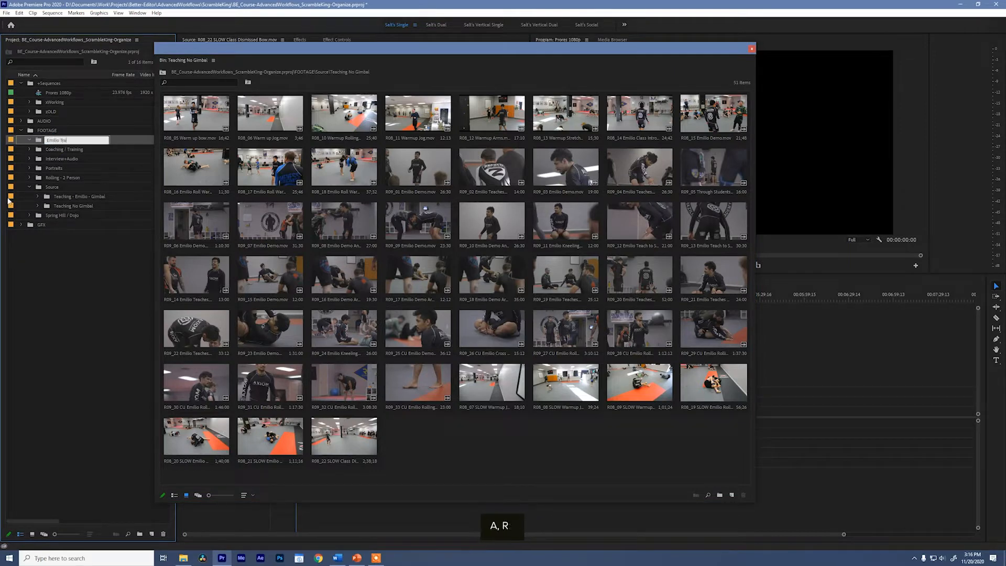
text(ining)
key(Return)
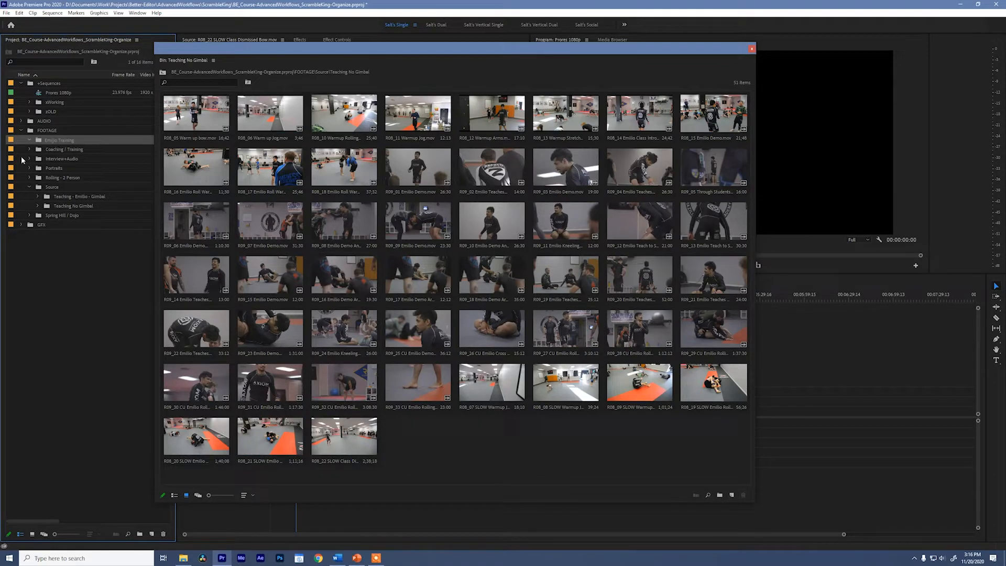
key(Delete)
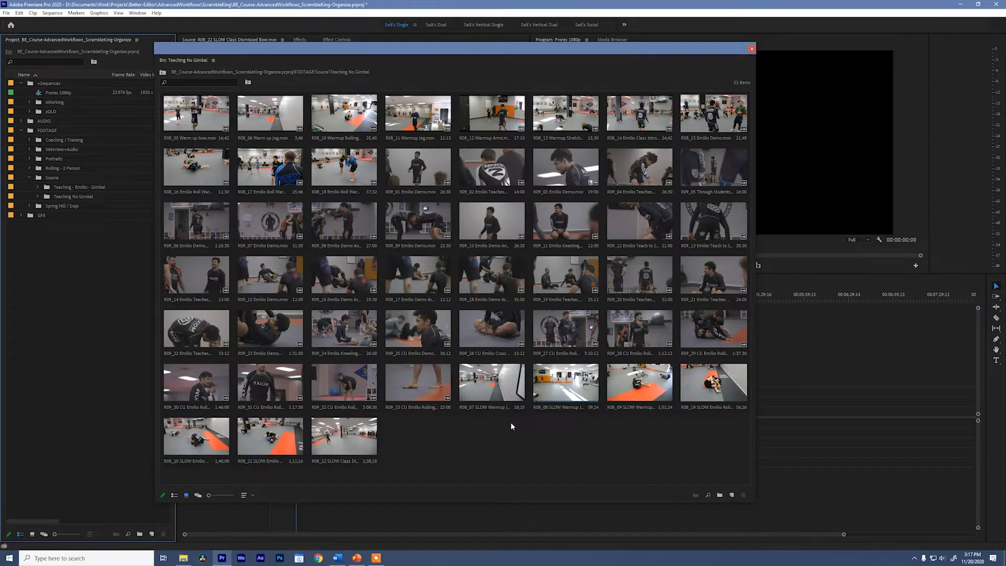
Close the separate bin window, move both Teaching bins from Source directly into FOOTAGE, and delete the emptied Source bin.
click(750, 49)
click(72, 188)
shift+click(68, 197)
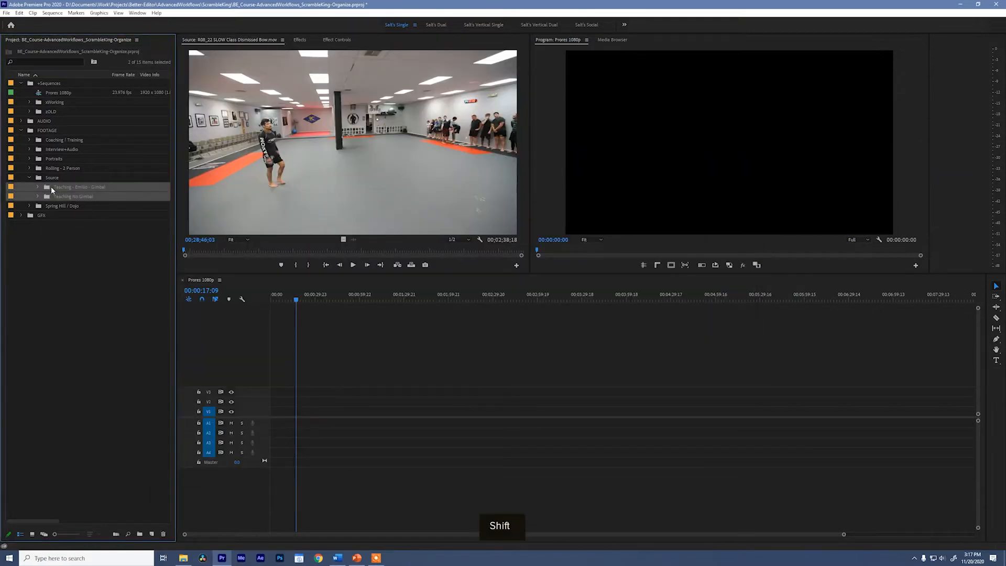
drag(48, 187, 49, 131)
click(79, 177)
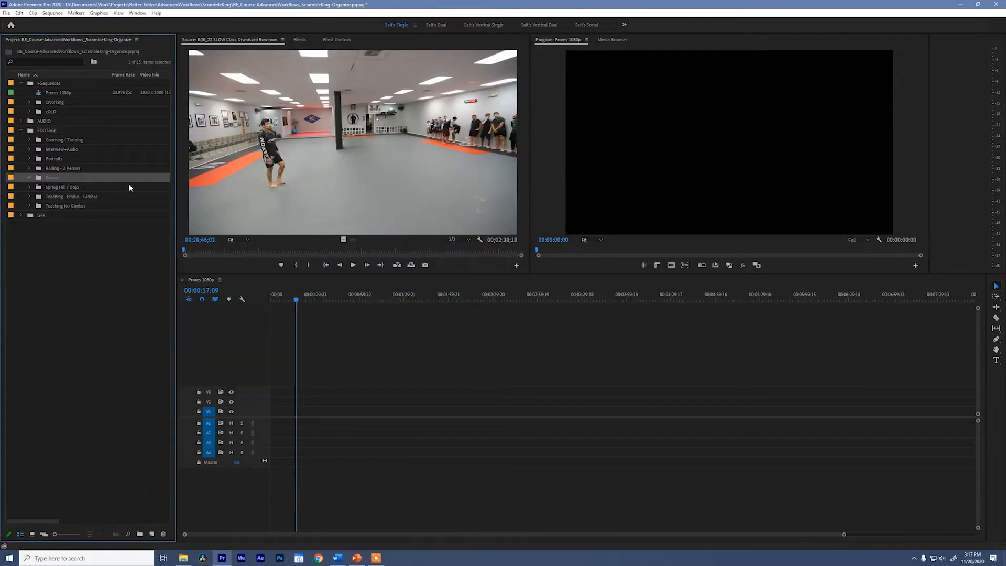
key(Delete)
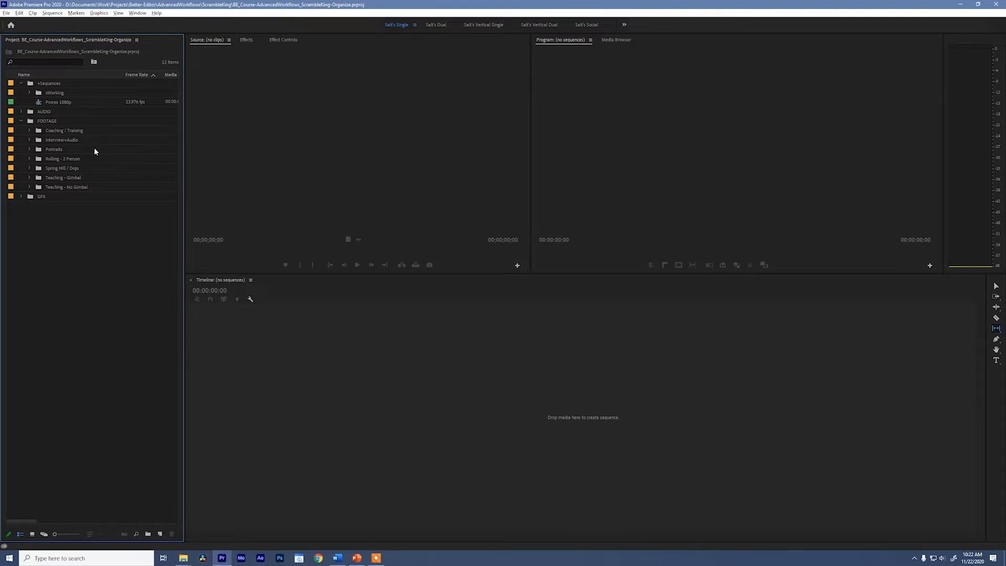
Select every clip in the Coaching / Training bin and create a new sequence from them.
click(30, 130)
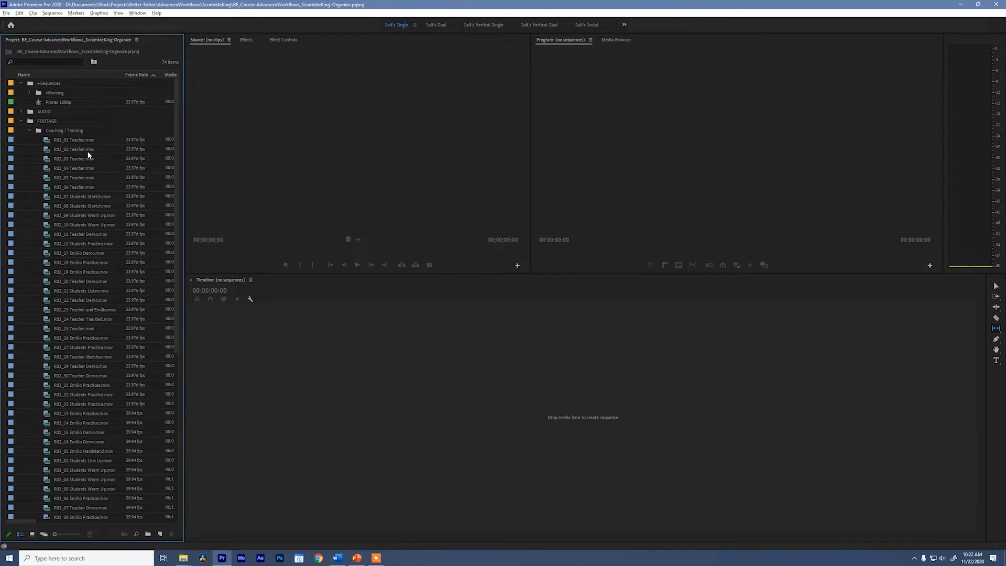
click(66, 139)
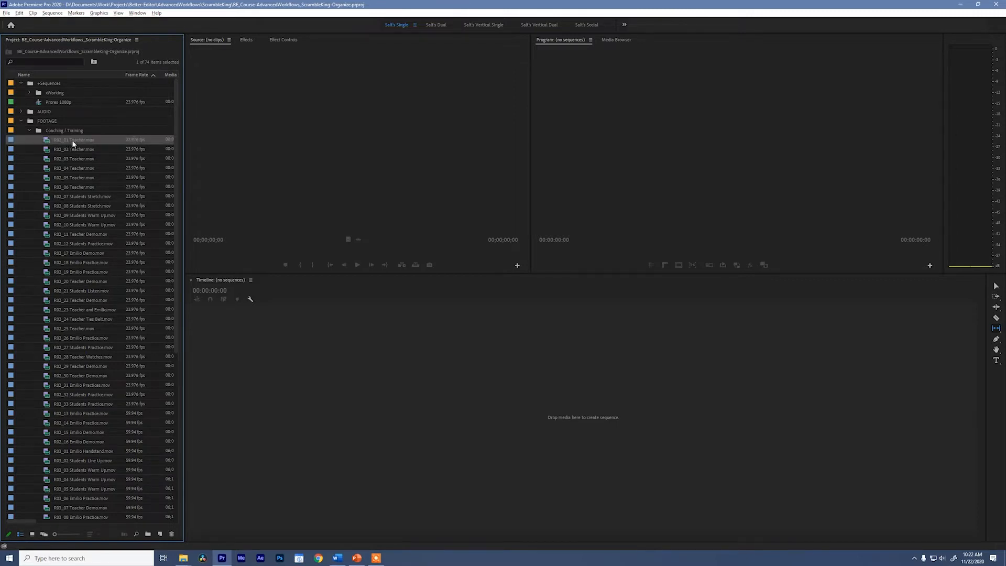
drag(175, 171, 185, 370)
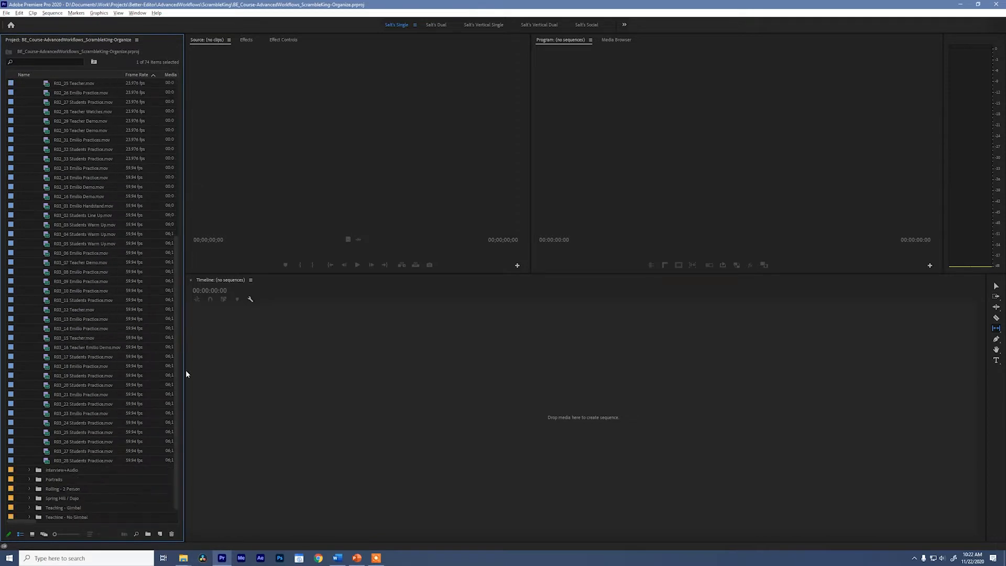
shift+click(102, 458)
drag(176, 418, 175, 271)
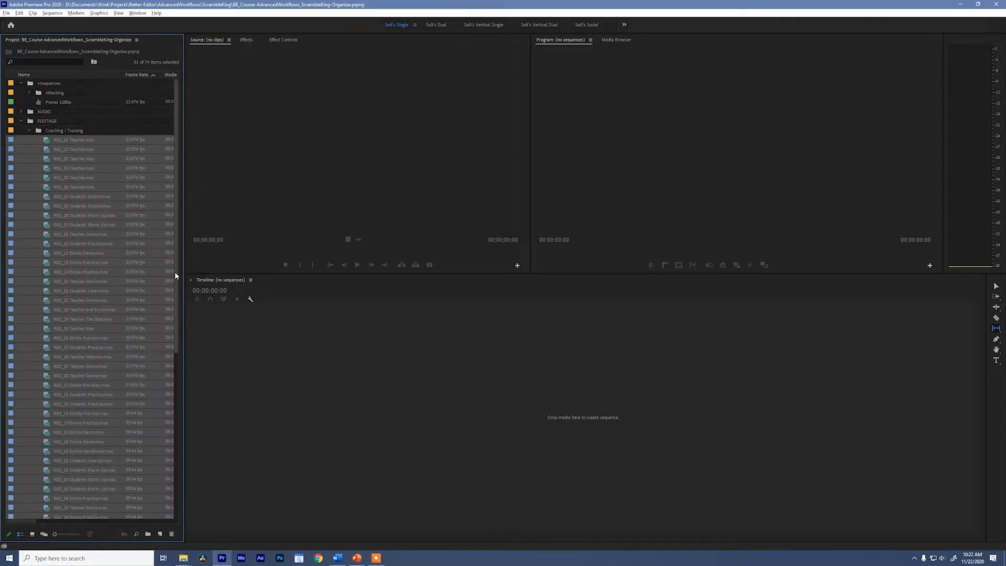
right_click(74, 148)
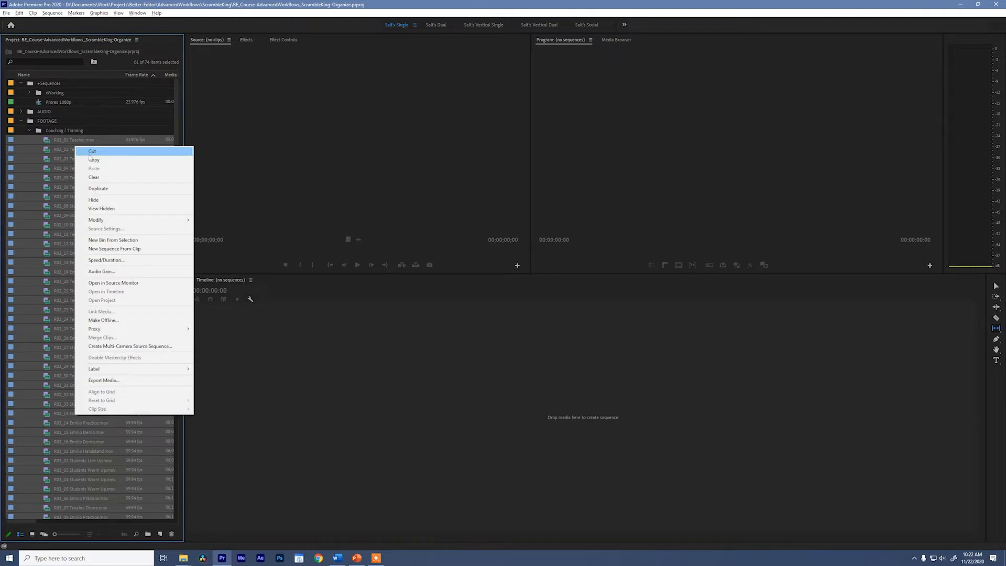
click(131, 250)
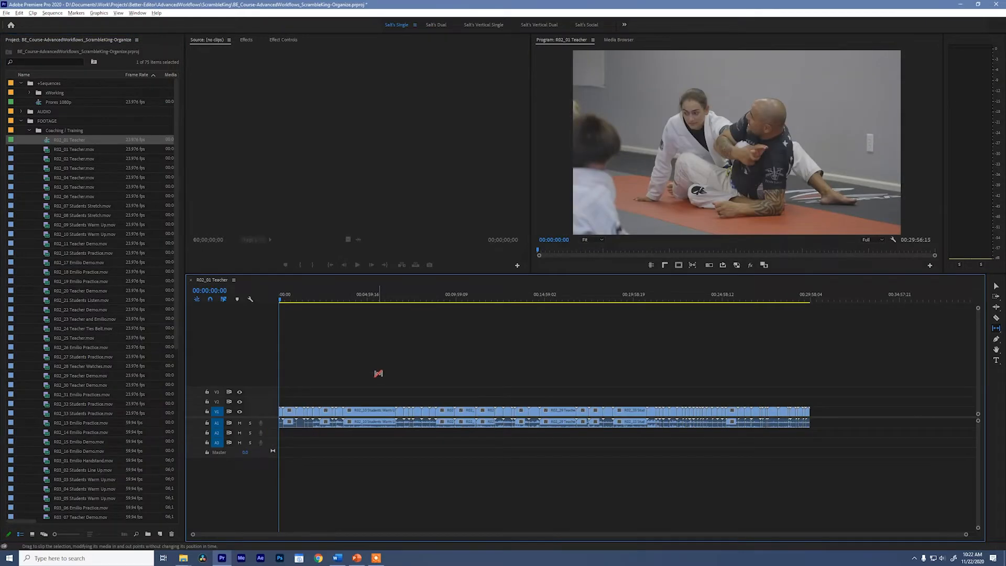
Switch to the Selection tool and move the new sequence's playhead to 00:00:49:11.
key(shift+z)
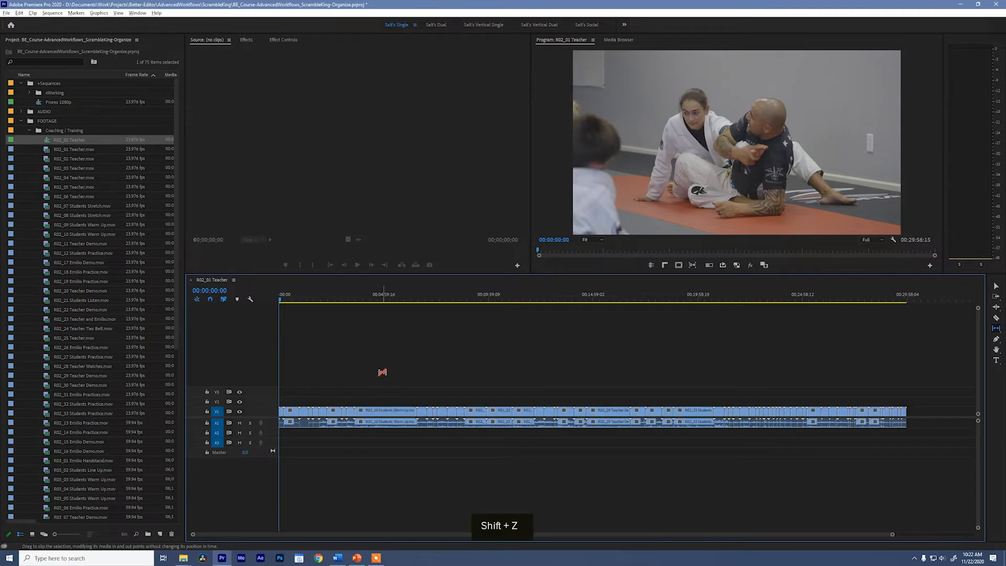
key(v)
click(296, 300)
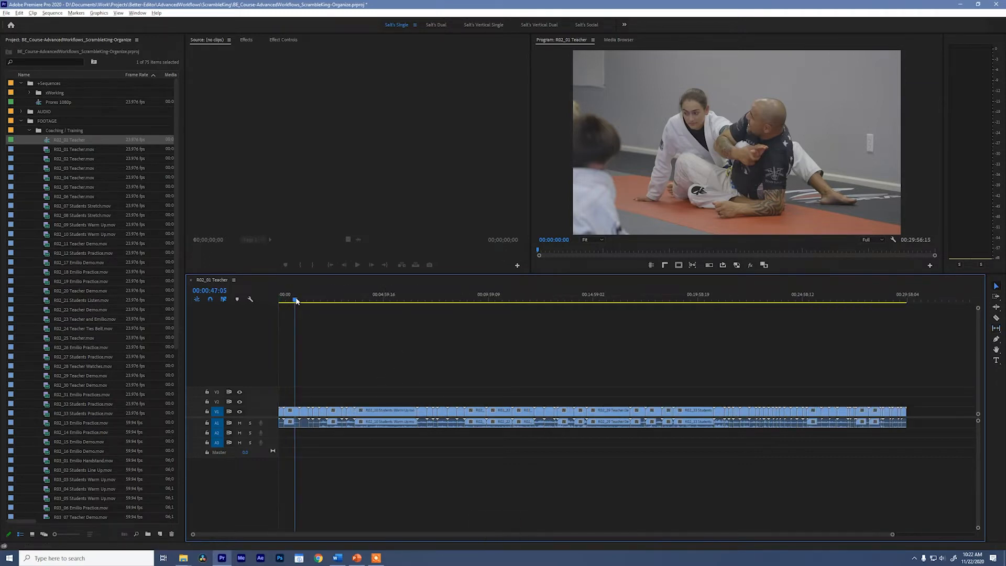
drag(296, 298, 296, 300)
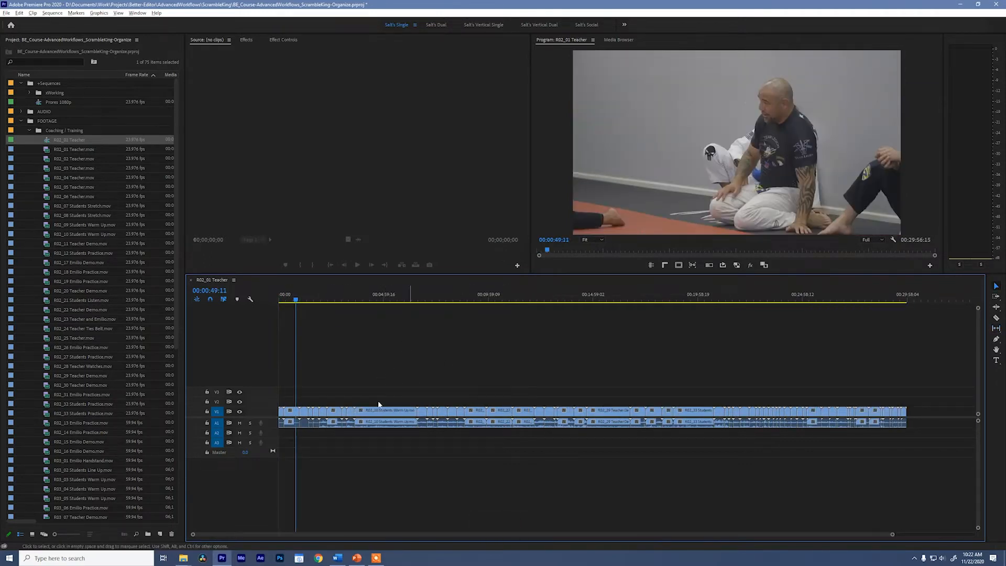
Set the sequence's video preview file format to QuickTime with the Apple ProRes 422 codec and apply the settings.
click(52, 12)
click(67, 23)
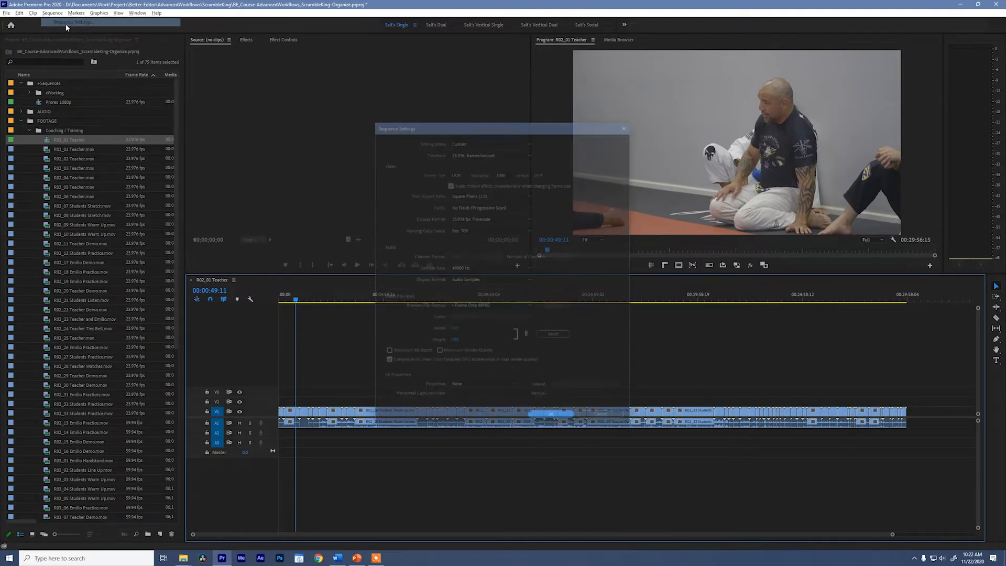
click(461, 307)
click(470, 401)
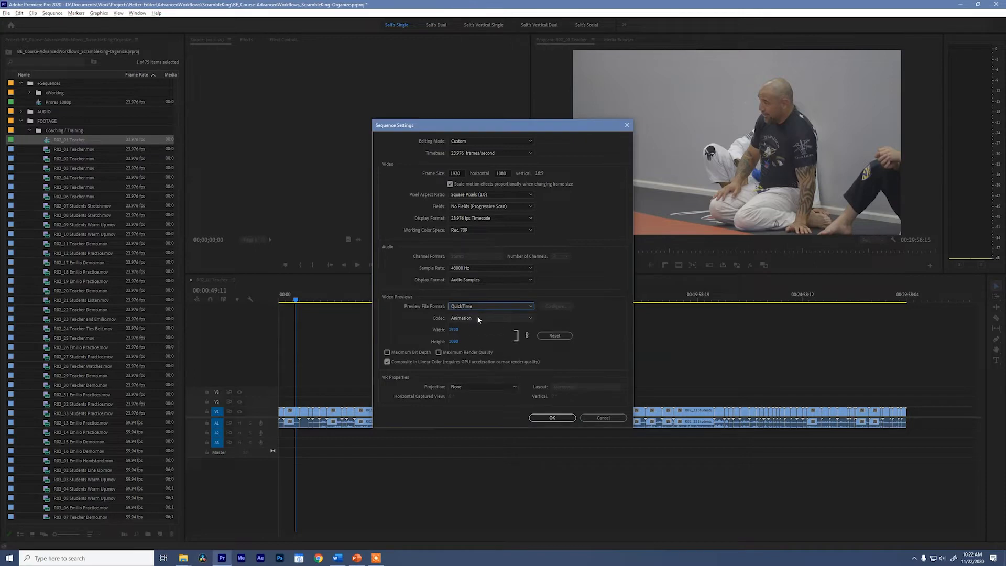
click(478, 317)
click(482, 336)
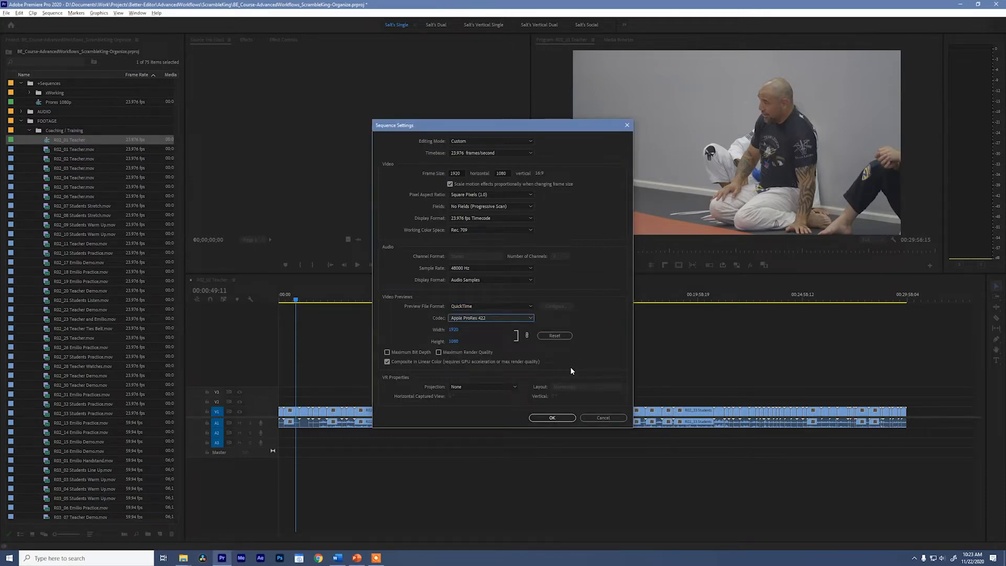
click(553, 417)
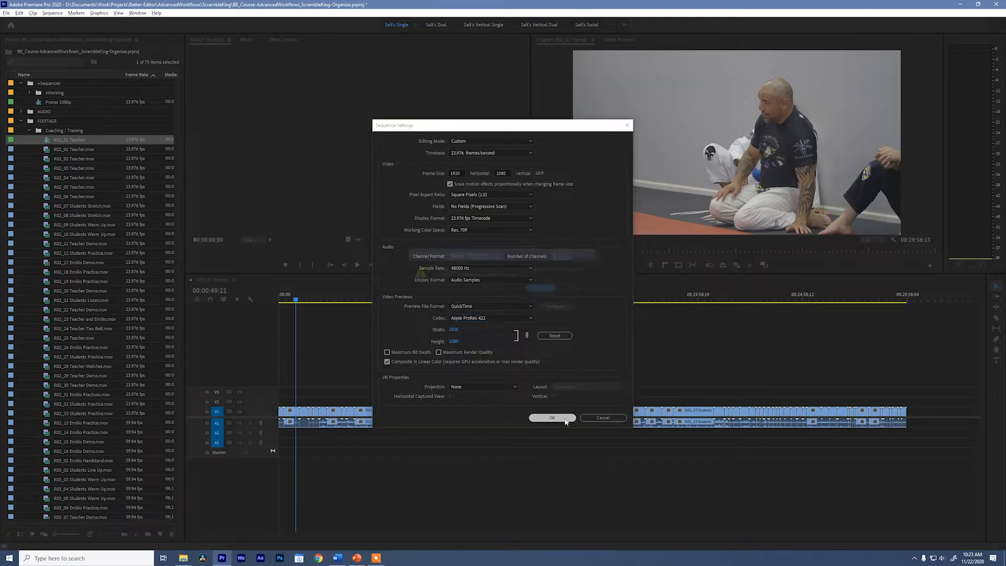
click(535, 290)
Review the sequence from its start, split R02_02 Teacher at 00:00:33:19, and delete the part before the cut, leaving a gap.
key(Home)
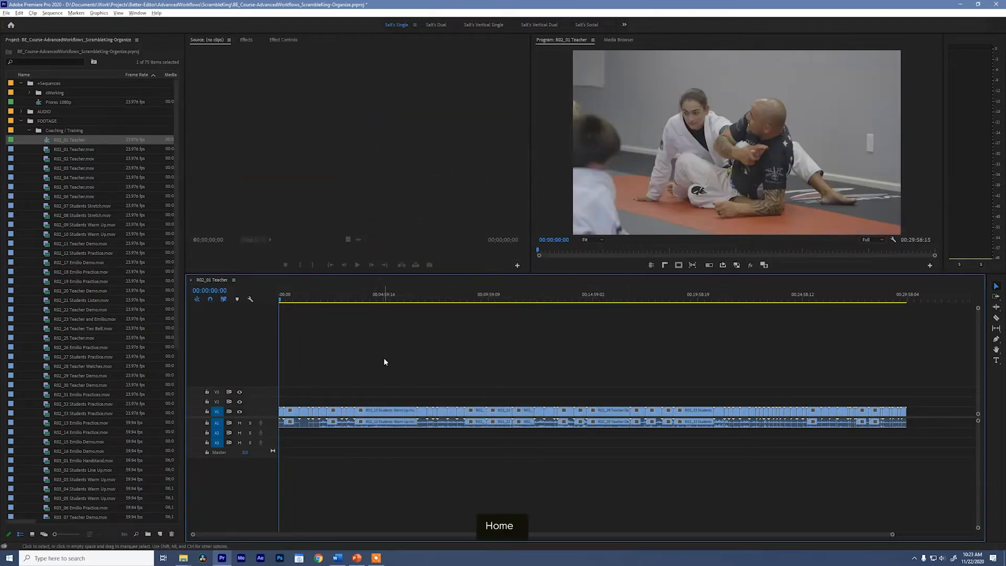
key(=)
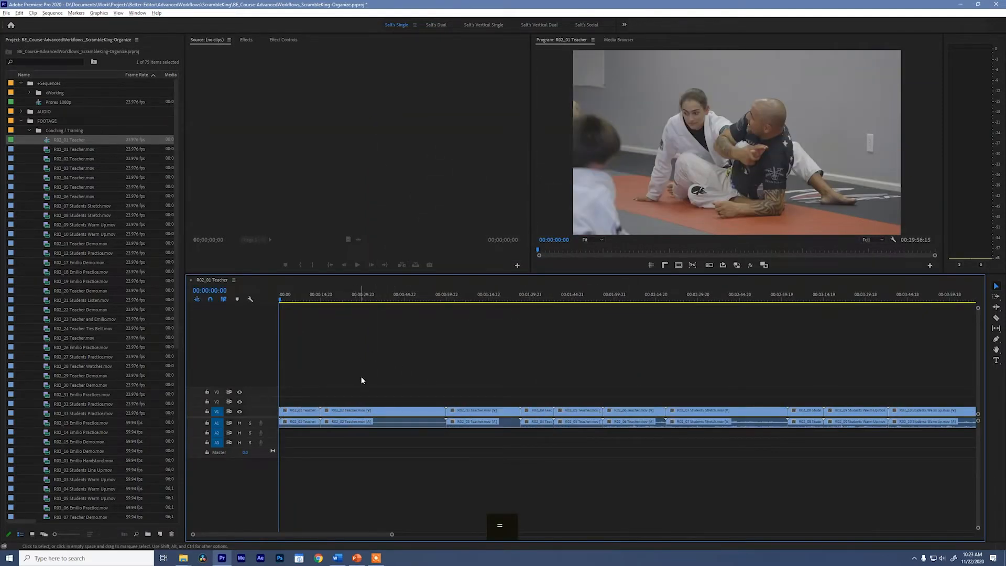
key(equal)
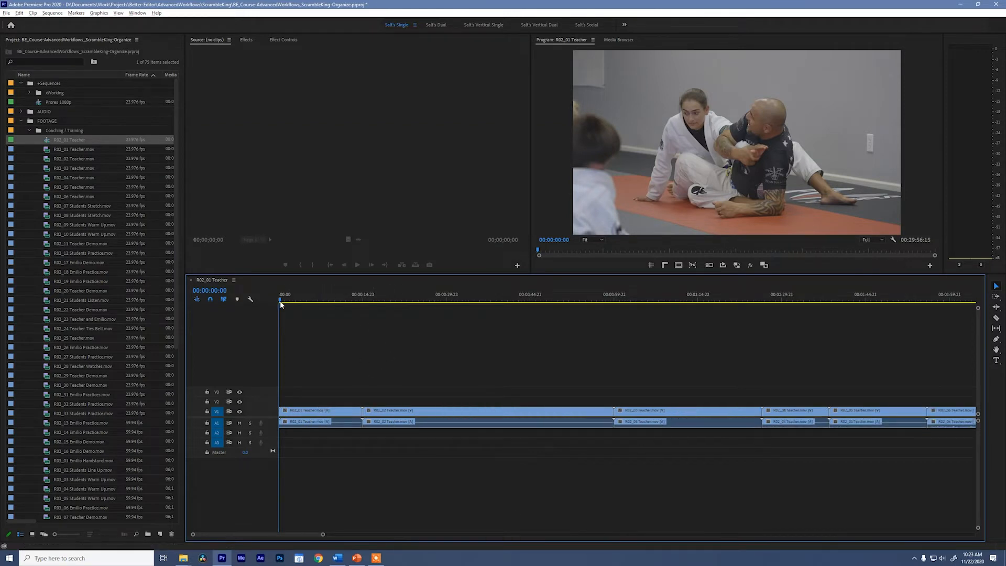
drag(284, 300, 433, 319)
key(space)
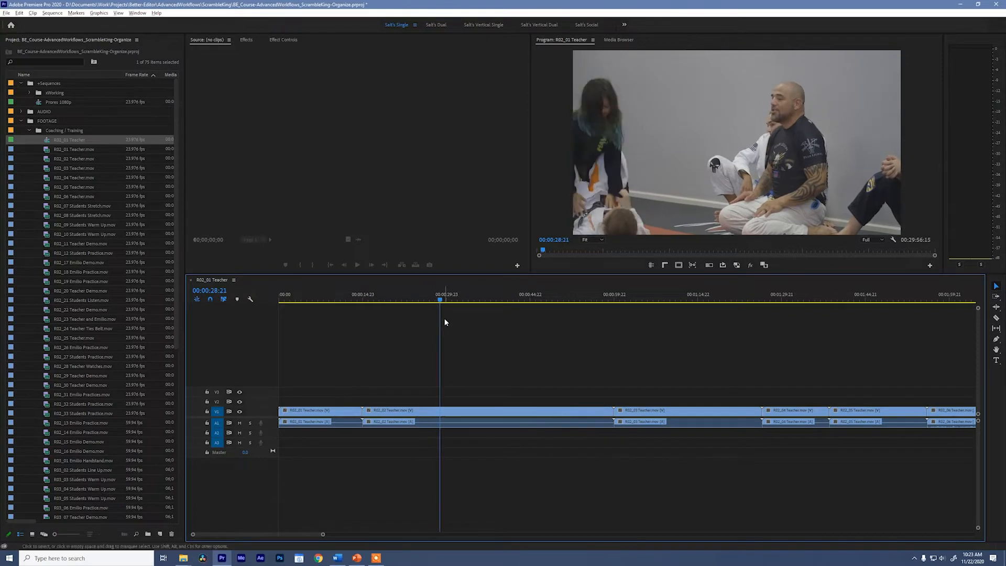
drag(353, 303, 275, 307)
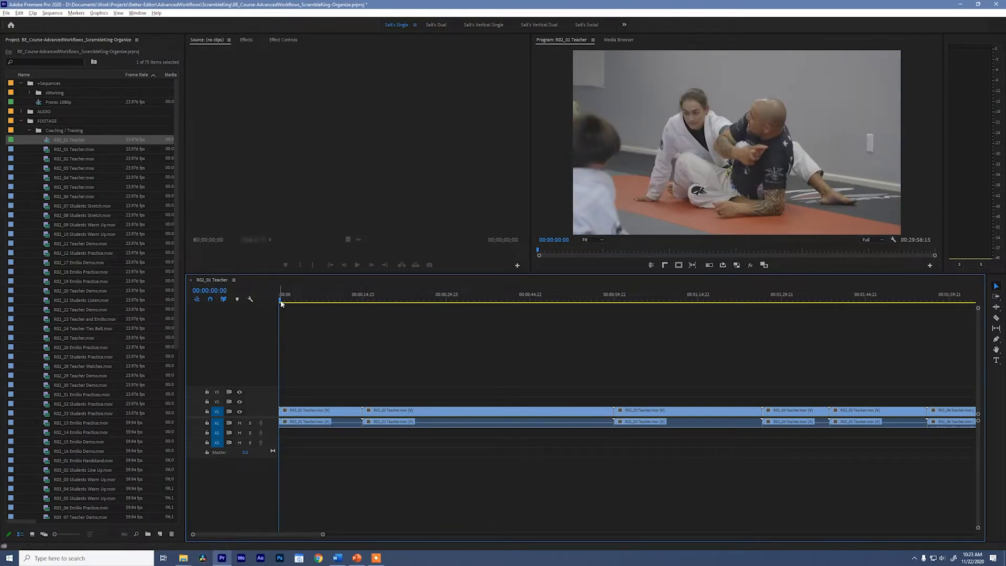
drag(279, 300, 466, 351)
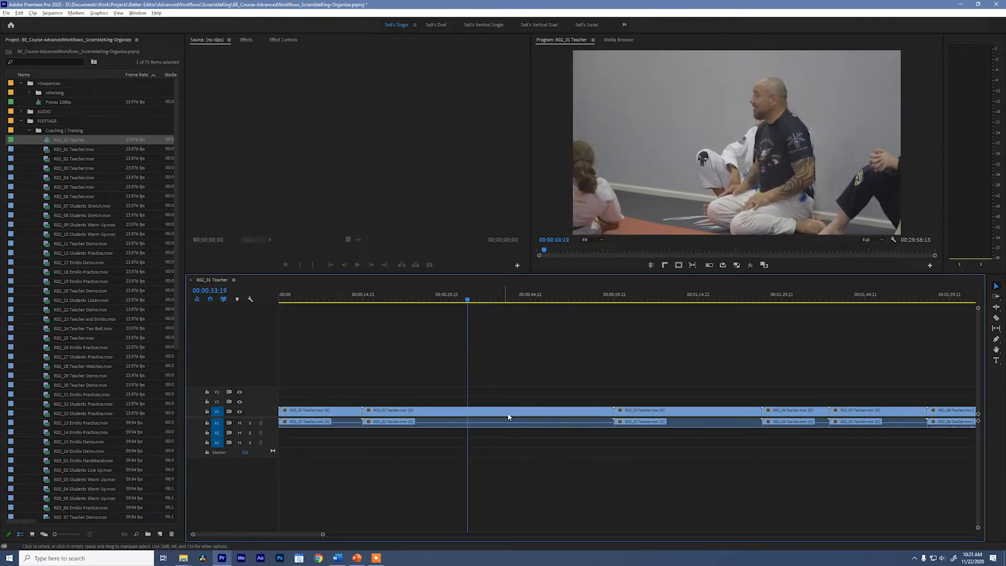
click(508, 417)
key(ctrl+k)
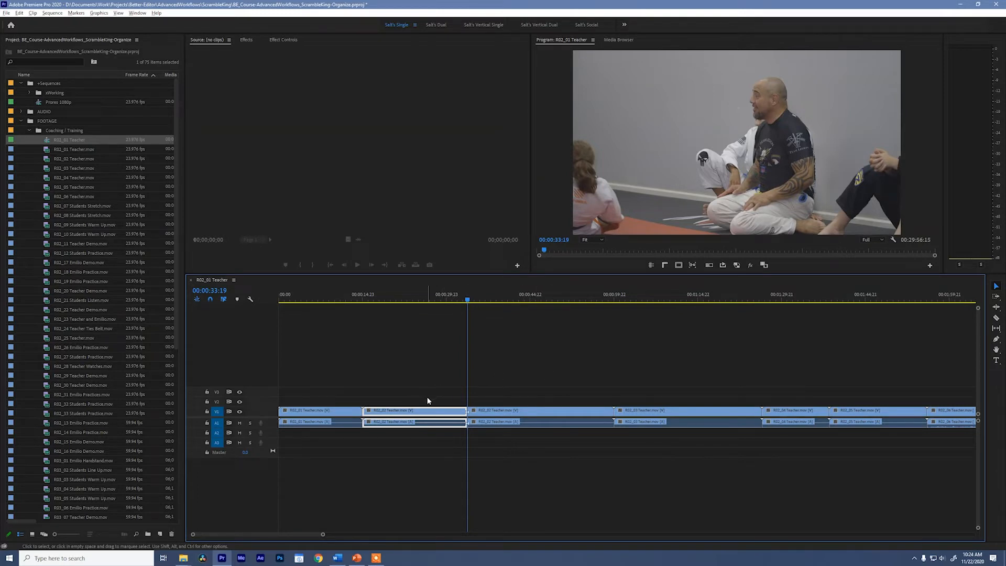
key(Delete)
Cut out the short section of R02_02 Teacher ending at 00:00:47:22 and delete it, leaving a gap.
click(498, 302)
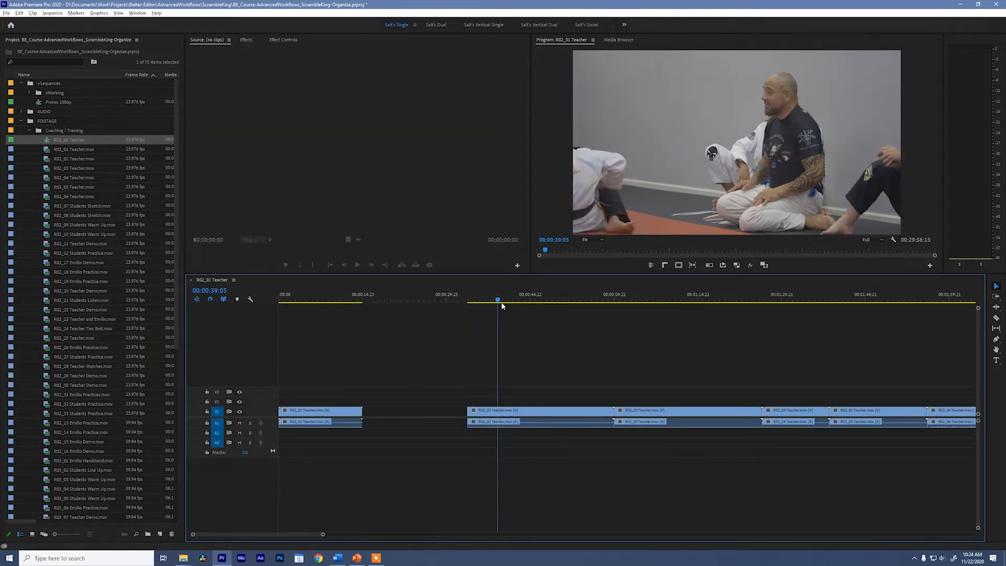
drag(502, 307, 547, 333)
key(g)
key(g)
click(541, 411)
key(Delete)
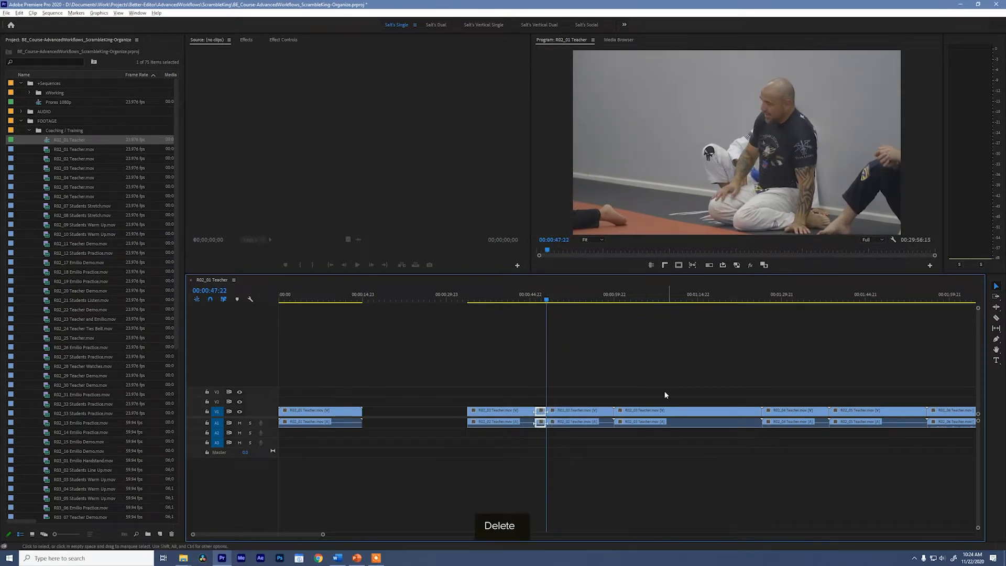
Review R02_03 Teacher, split it shortly after its start, and delete the long remainder up to R02_04 Teacher.
key(h)
drag(685, 362, 524, 366)
key(a)
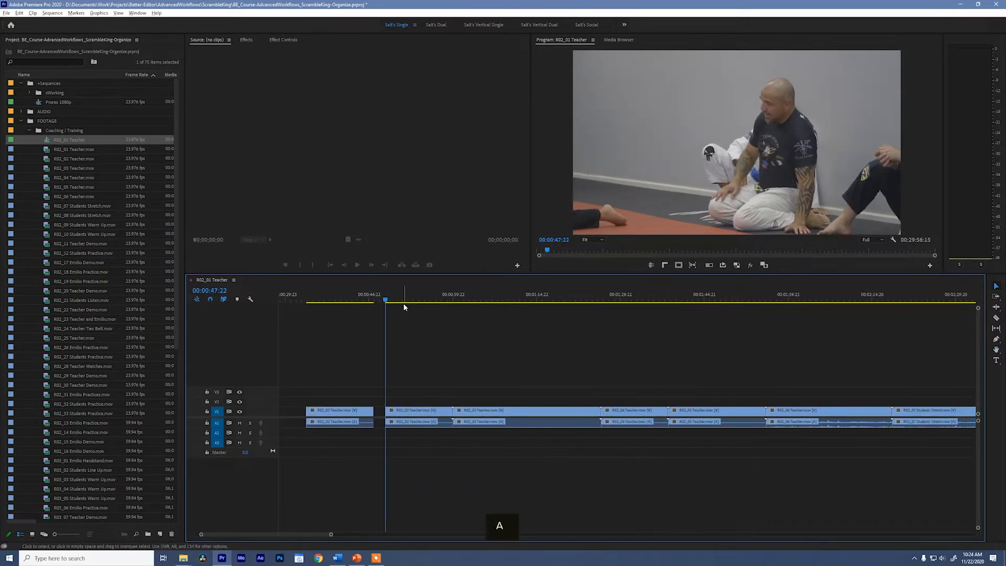
drag(404, 307, 461, 320)
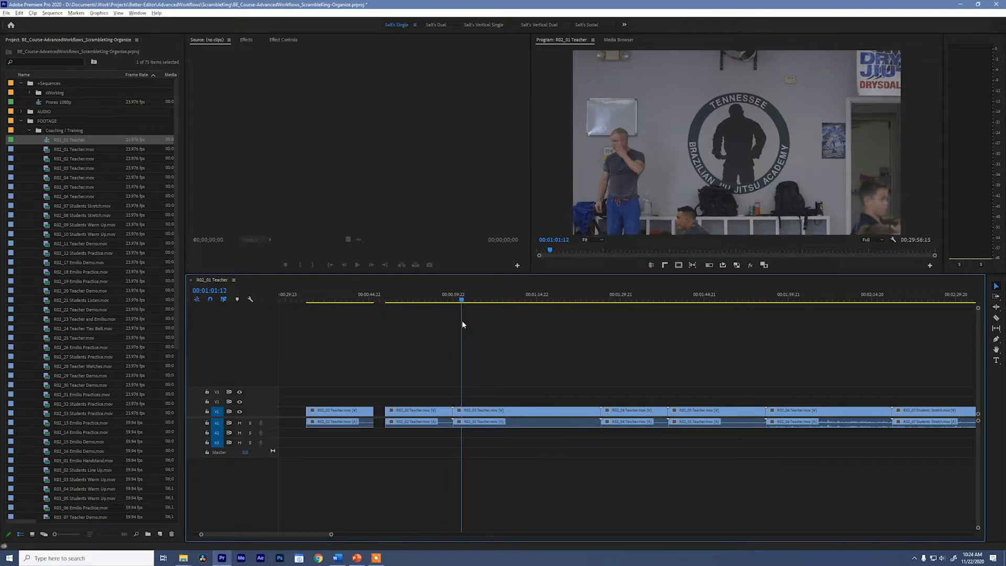
key(space)
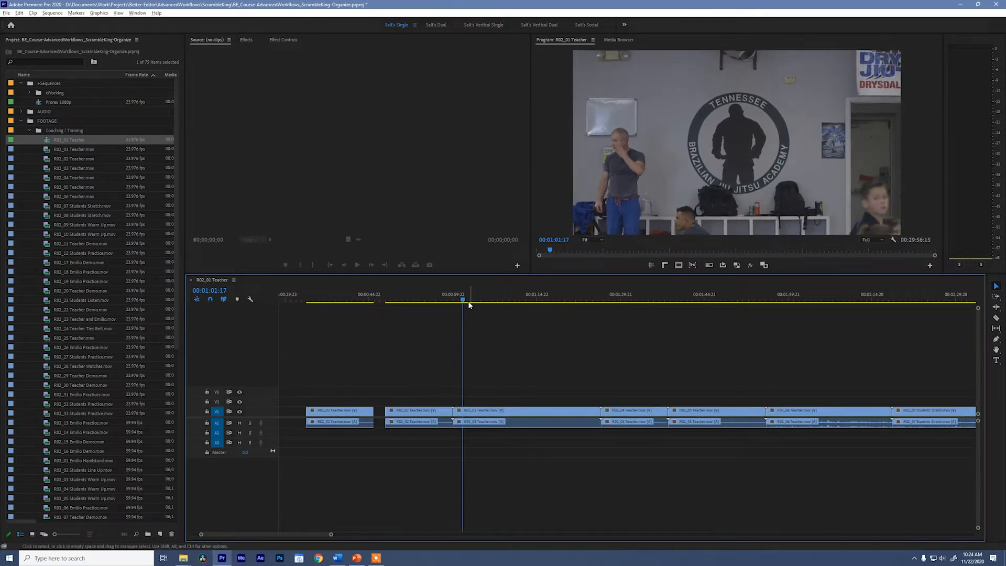
drag(463, 303, 498, 306)
key(g)
drag(508, 310, 601, 318)
click(557, 417)
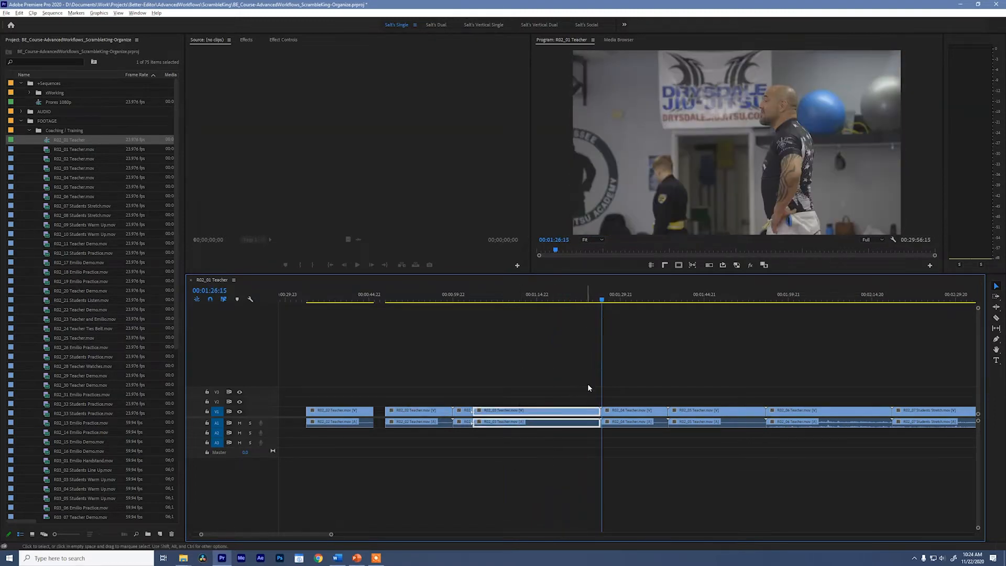
key(Delete)
Split R02_04 Teacher at 00:01:32:23 and delete the part before the cut.
scroll(576, 354, down, 3)
click(458, 301)
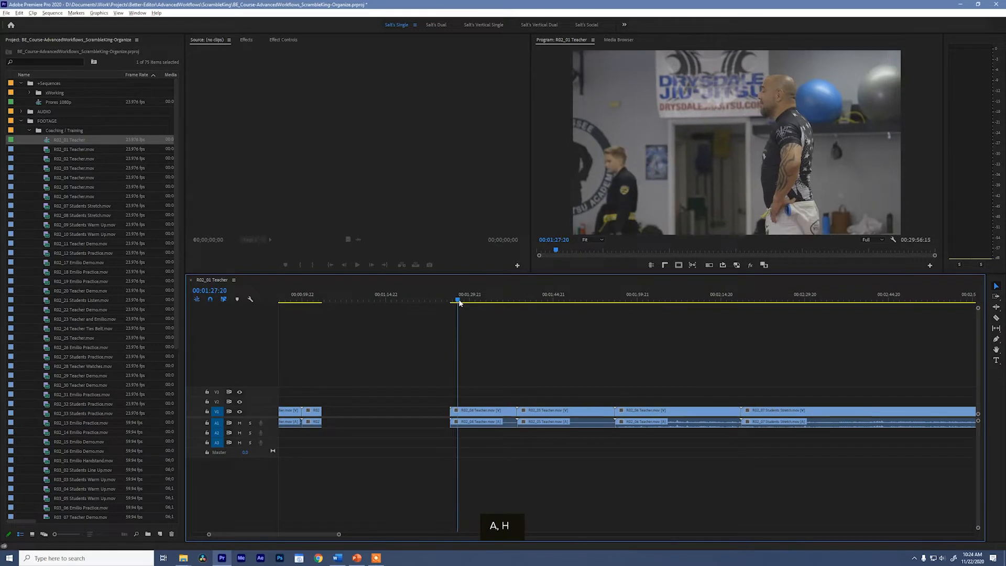
drag(458, 301, 490, 303)
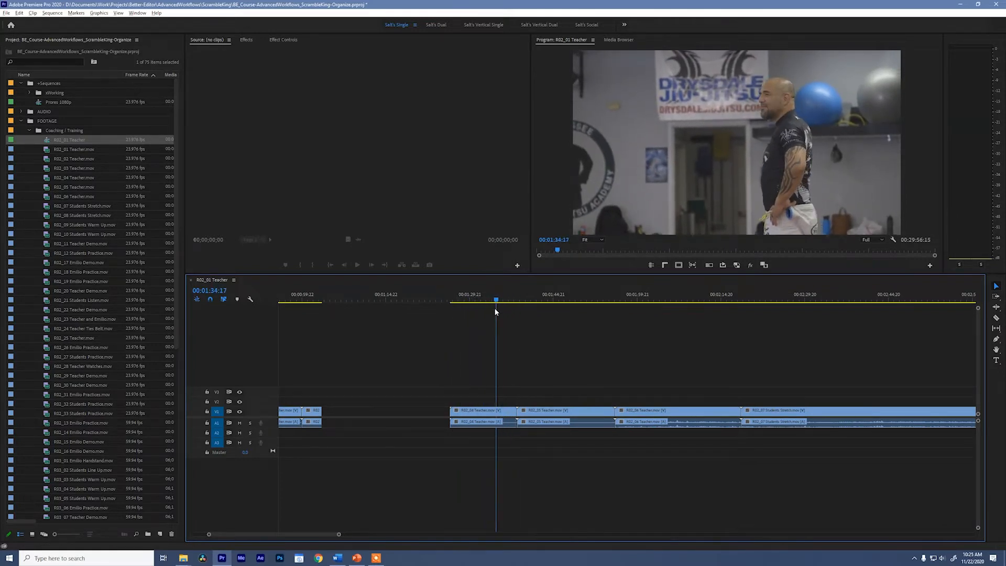
mouse_move(496, 312)
mouse_down()
mouse_move(473, 315)
mouse_move(497, 314)
mouse_move(486, 318)
mouse_up()
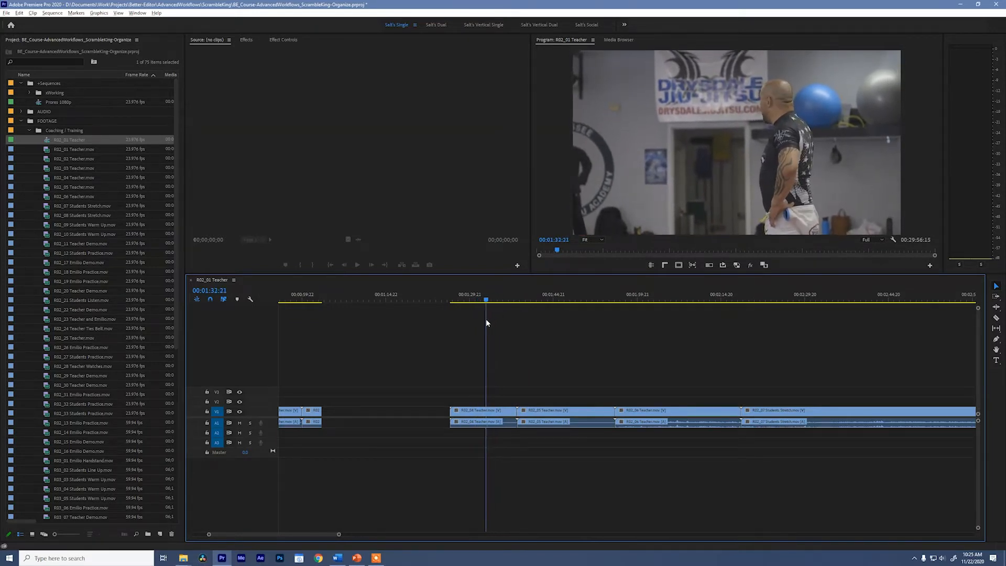
key(g)
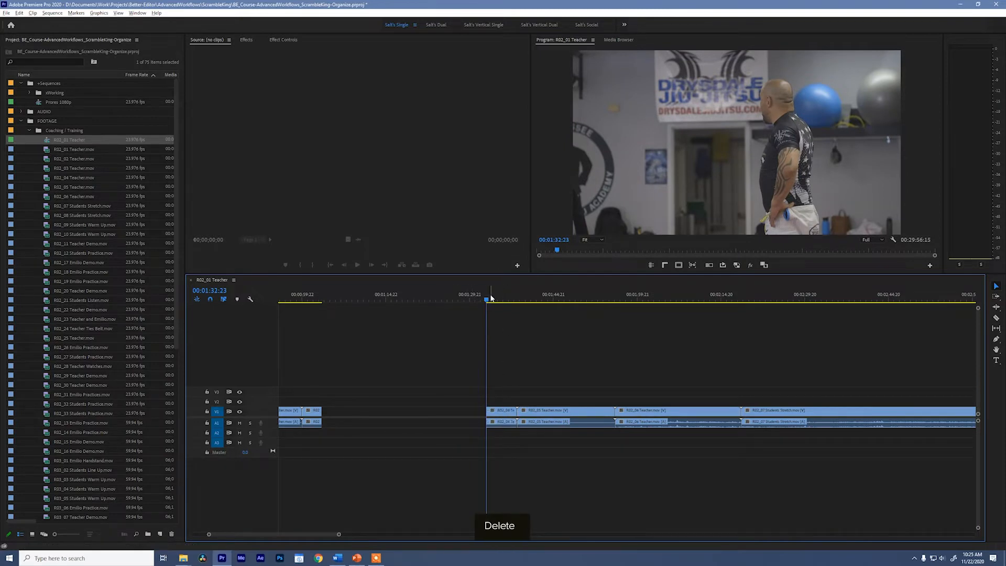
Review R02_05 Teacher, split it at 00:01:53:01, and delete its ending.
click(492, 301)
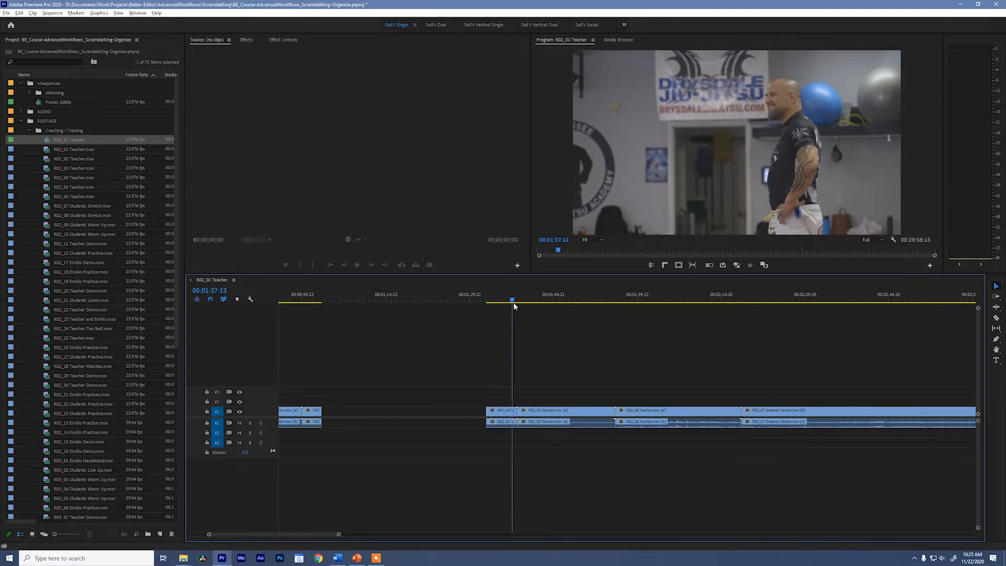
drag(517, 303, 601, 321)
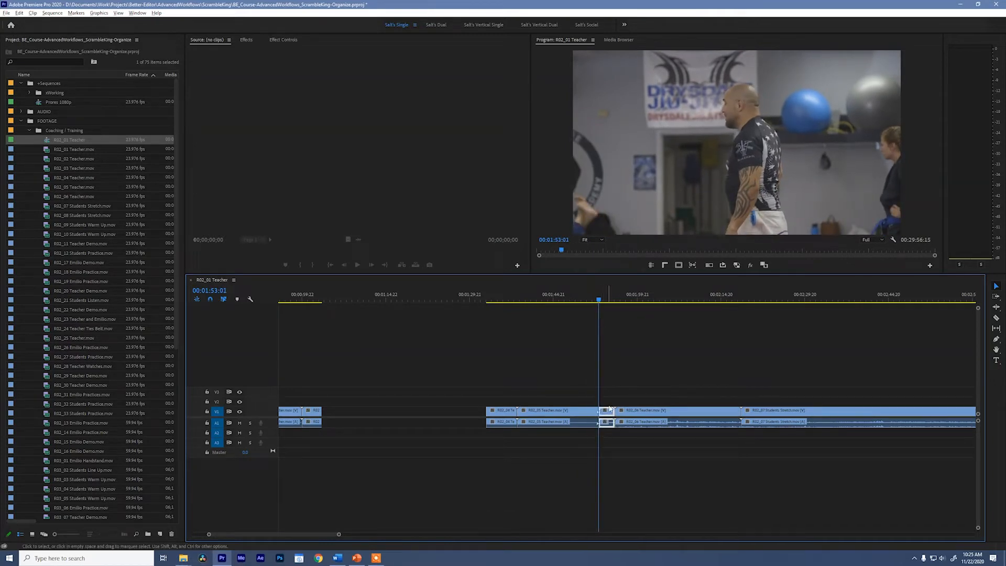
key(Delete)
Review R02_06 Teacher, split it at 00:02:14:13, and delete its ending.
key(shift+z)
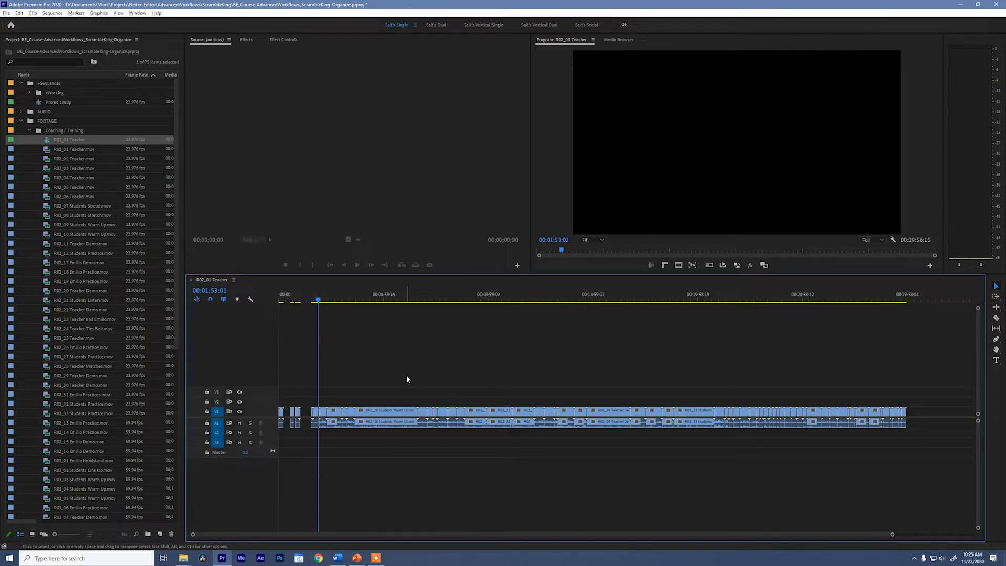
key(equal)
key(equal)
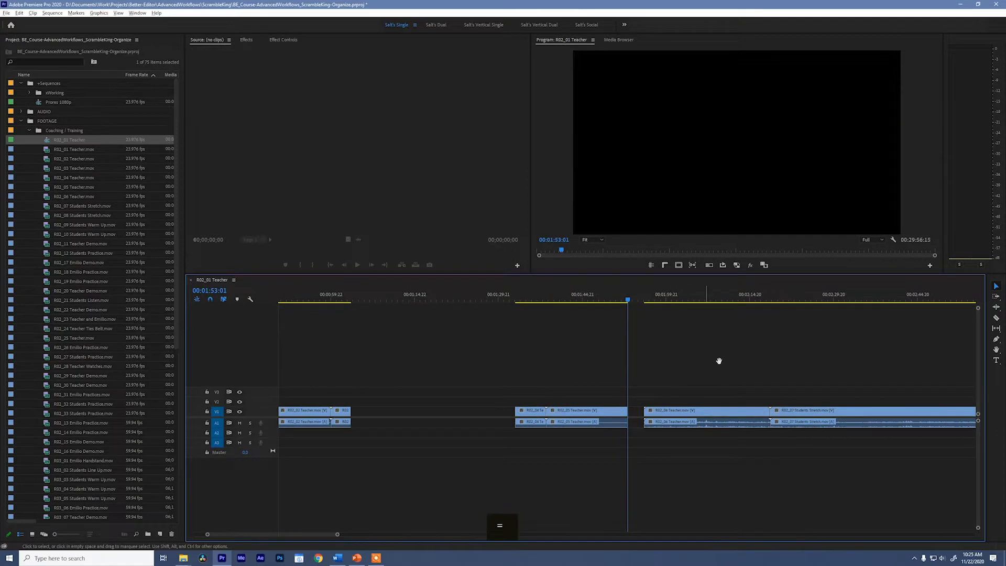
drag(719, 361, 503, 366)
key(a)
drag(441, 302, 535, 319)
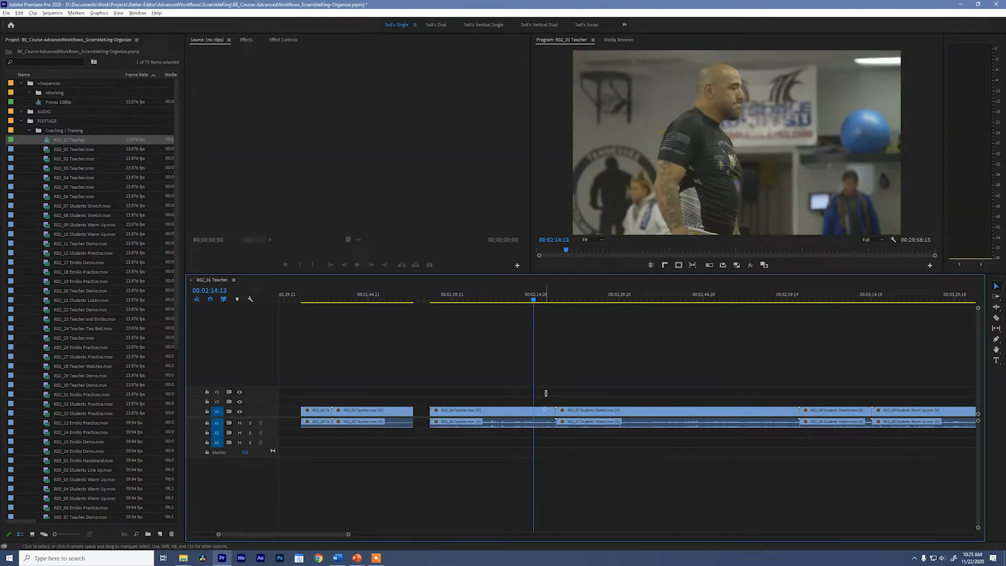
key(g)
key(Delete)
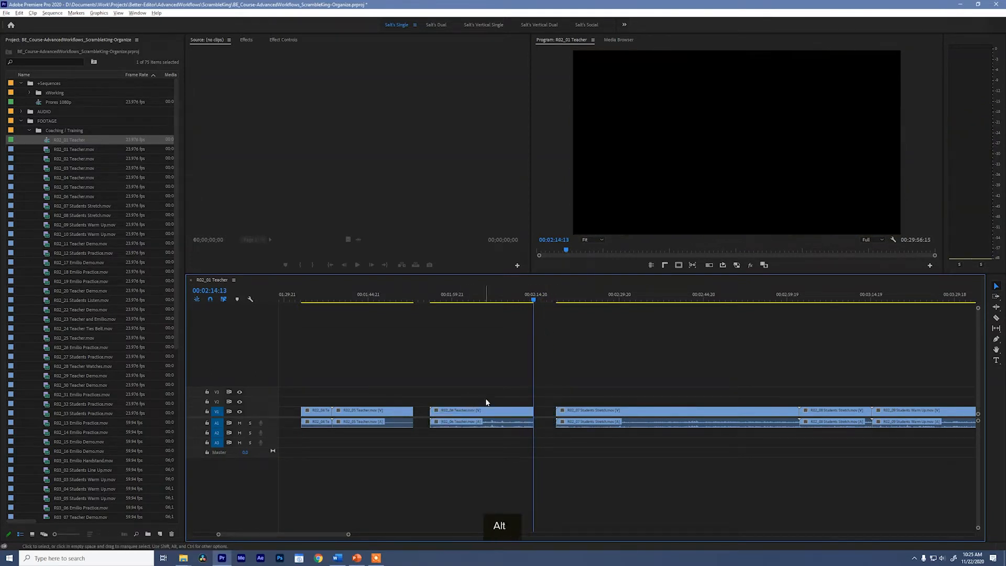
Move the video of the remaining R02_06 Teacher clip up to track V2 and scrub through the trimmed clips.
key(alt+Up)
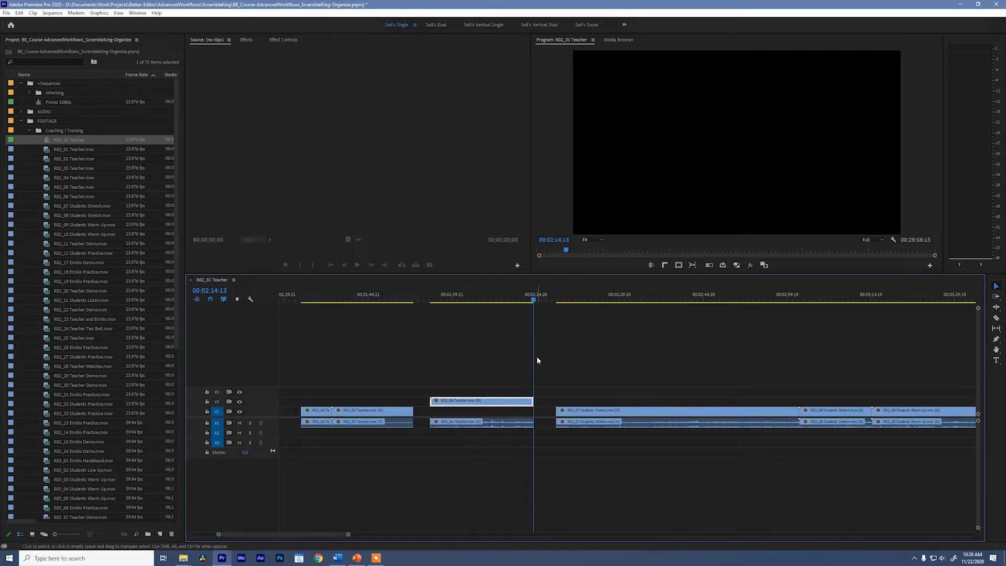
key(shift+z)
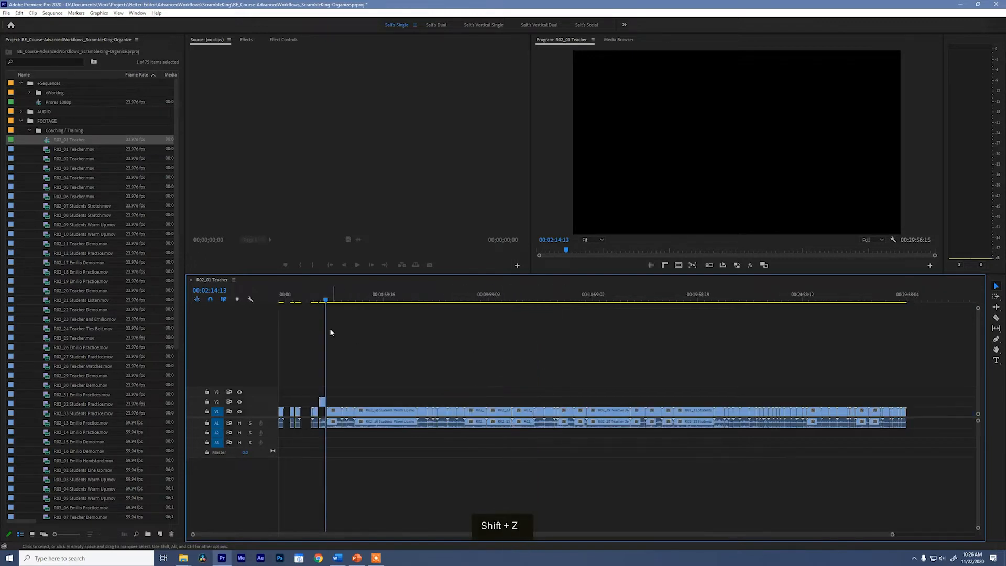
drag(284, 307, 323, 307)
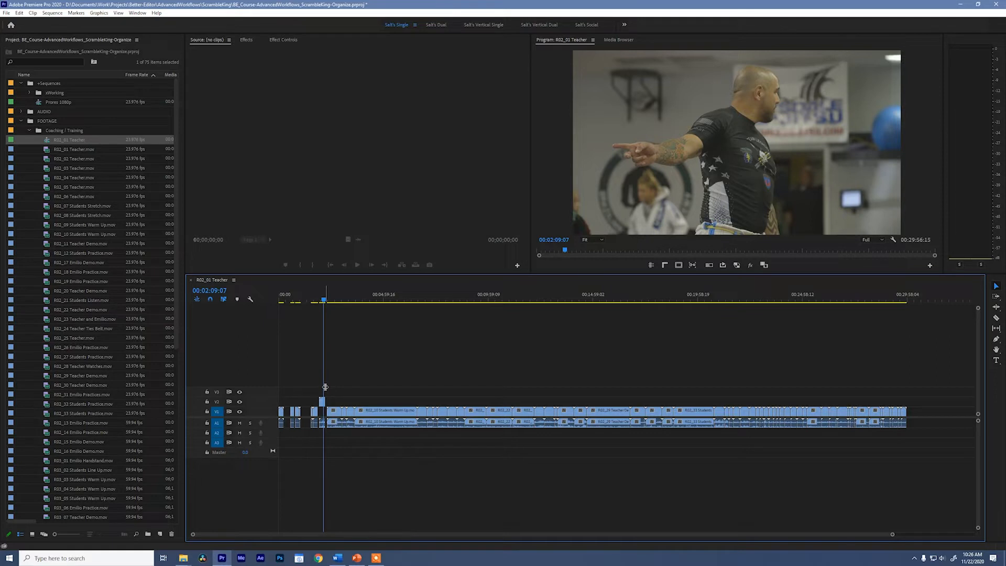
Review the start of R02_07 Students Stretch, split it at 00:02:25:01, and delete the part before the cut.
key(equal)
key(equal)
key(equal)
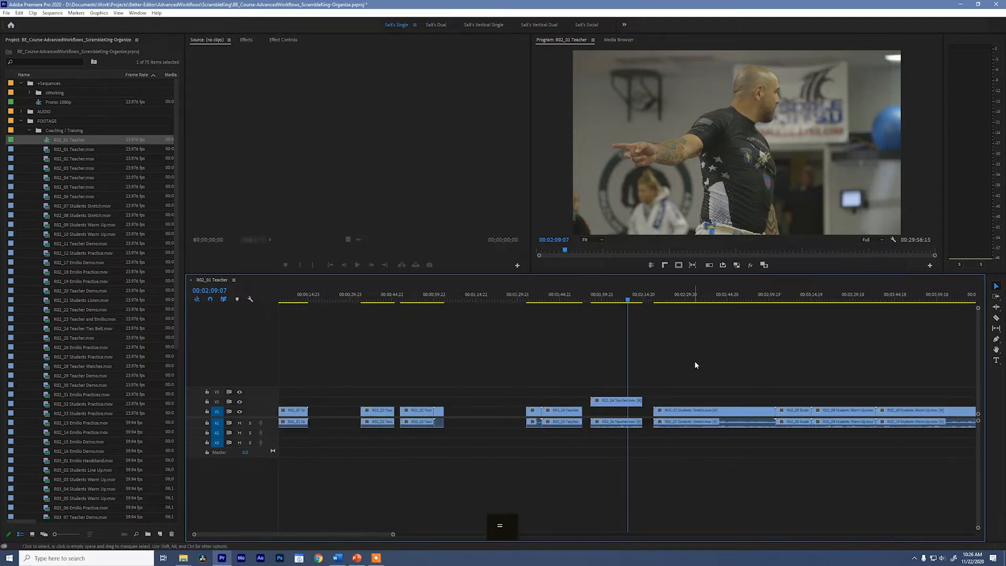
key(h)
drag(694, 361, 498, 362)
key(v)
mouse_move(438, 301)
mouse_down()
mouse_move(472, 303)
mouse_move(457, 303)
mouse_up()
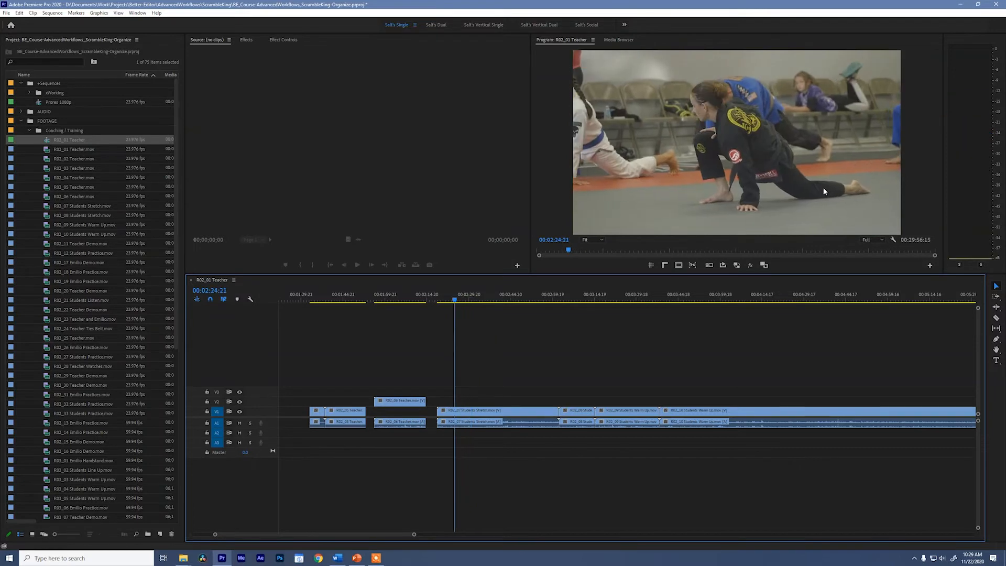
key(space)
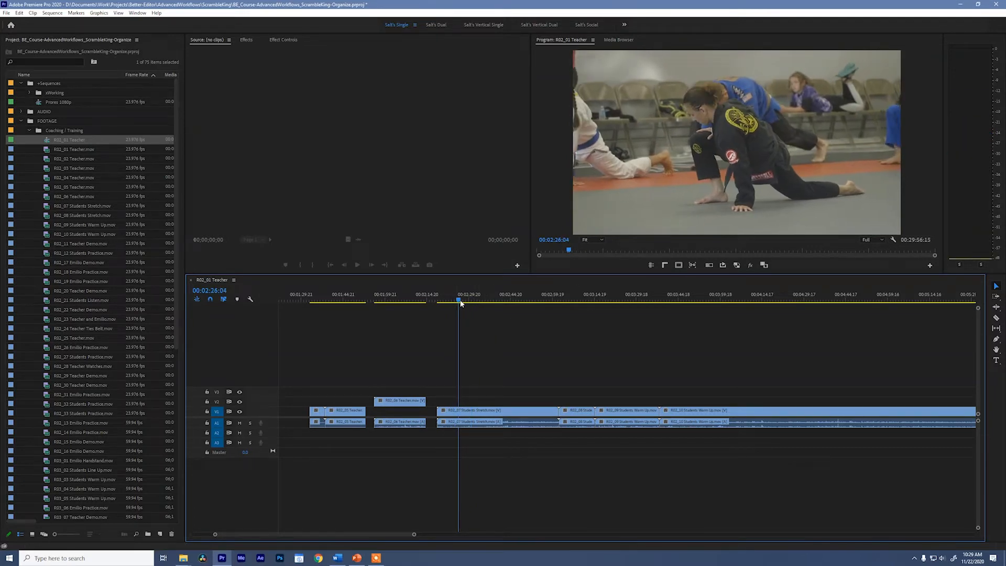
mouse_move(452, 305)
mouse_down()
mouse_move(439, 305)
mouse_move(457, 305)
mouse_up()
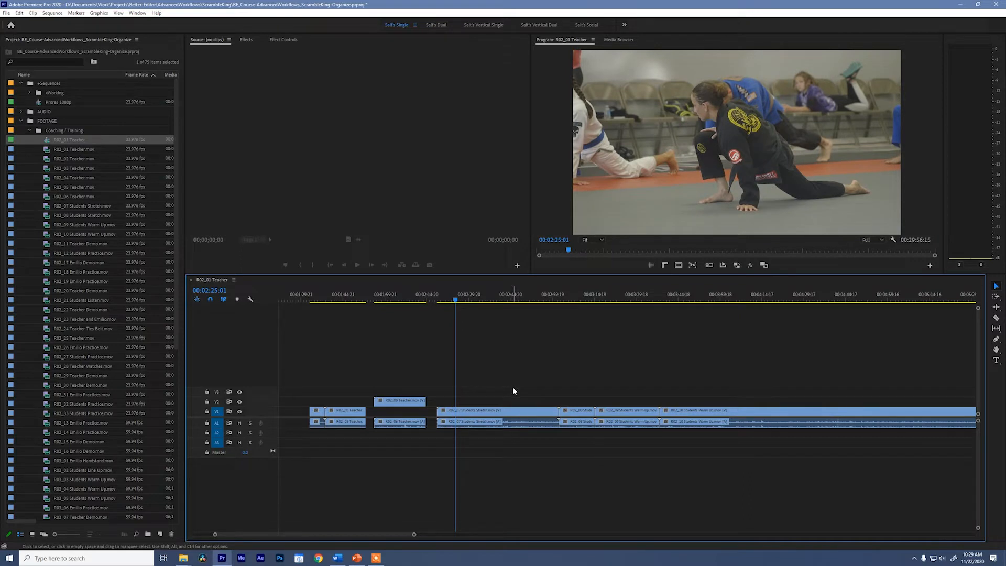
drag(514, 389, 490, 439)
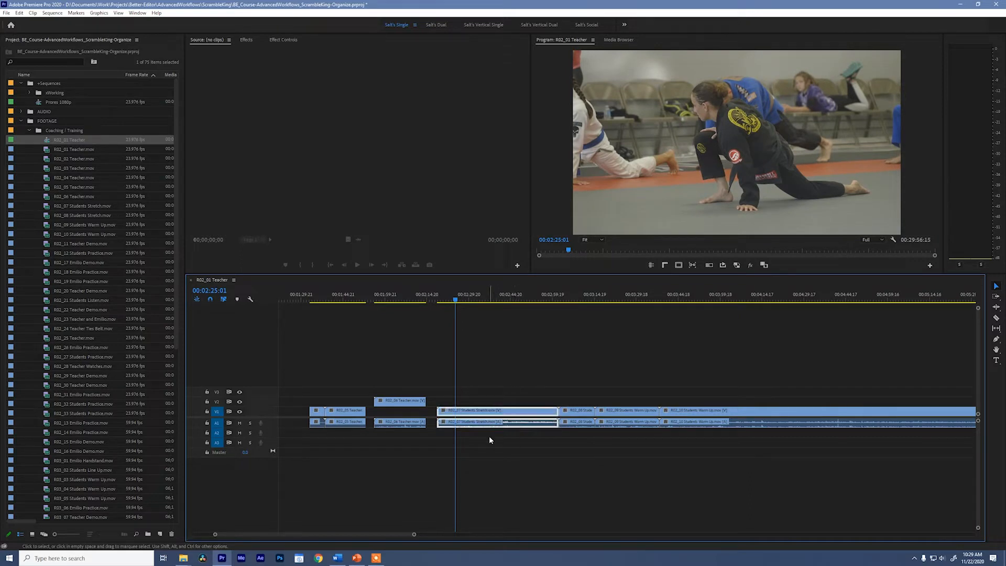
key(g)
key(Delete)
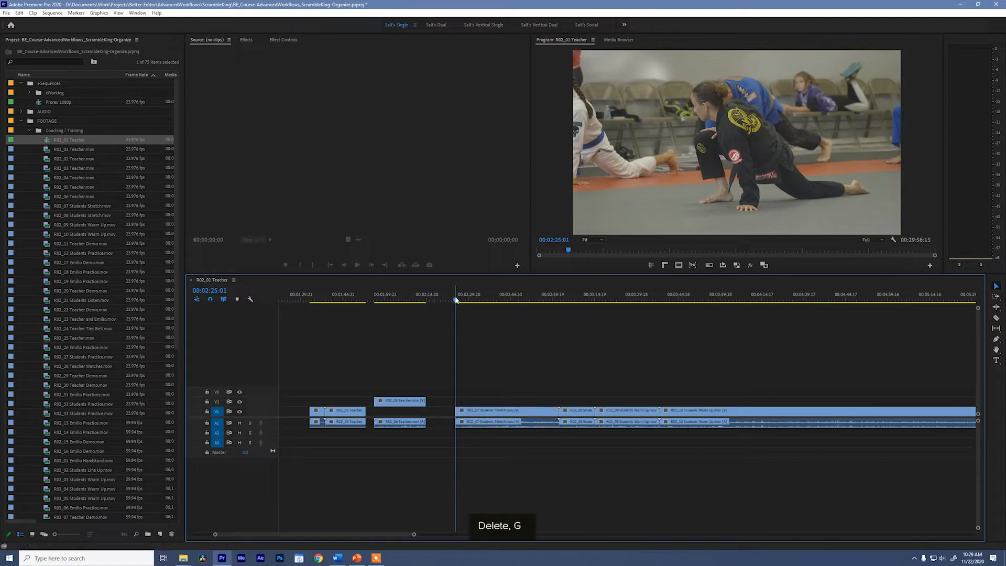
Trim R02_08 Students Stretch by deleting its parts before 00:03:07:01 and after 00:03:13:10.
drag(456, 300, 573, 309)
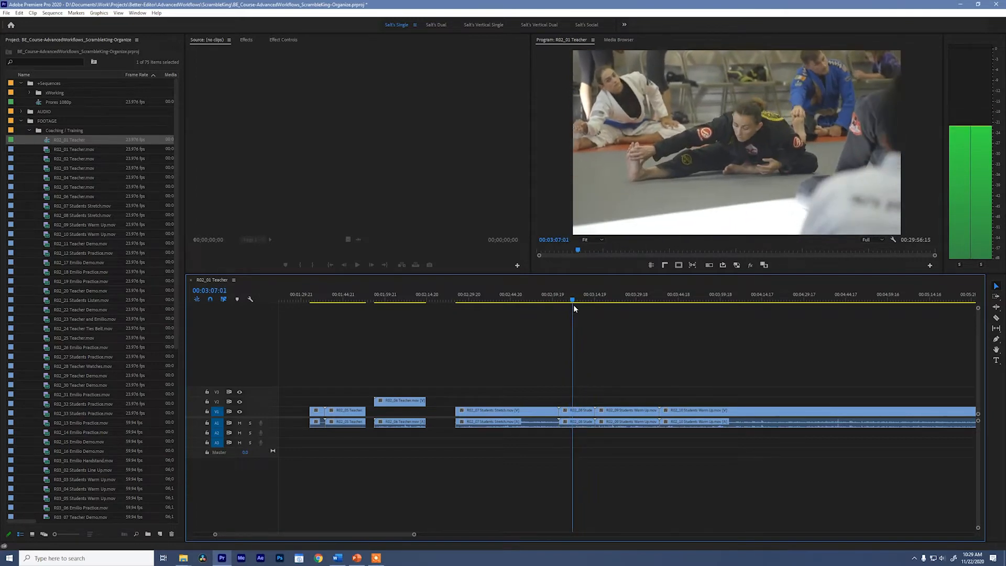
key(c)
click(572, 423)
key(Delete)
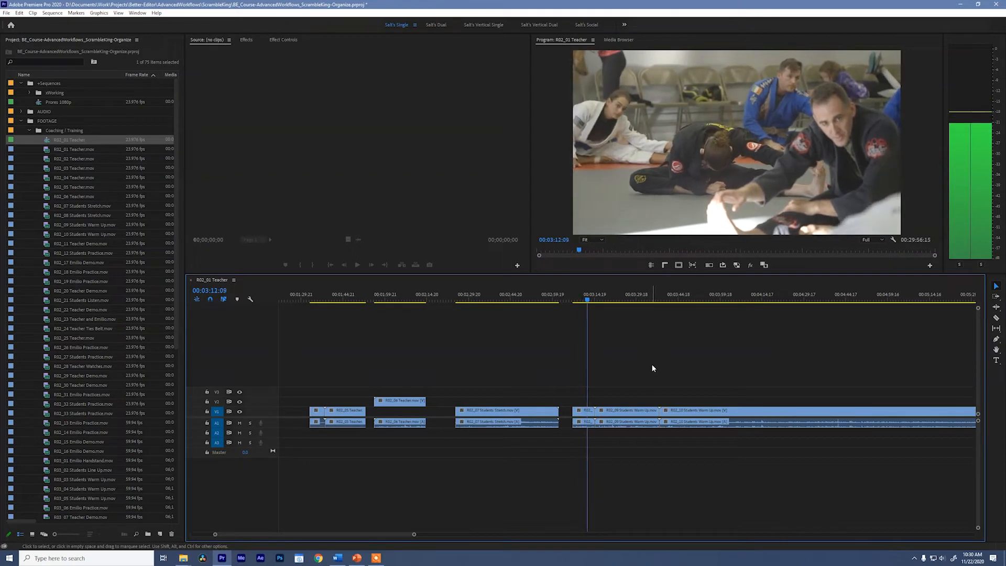
key(space)
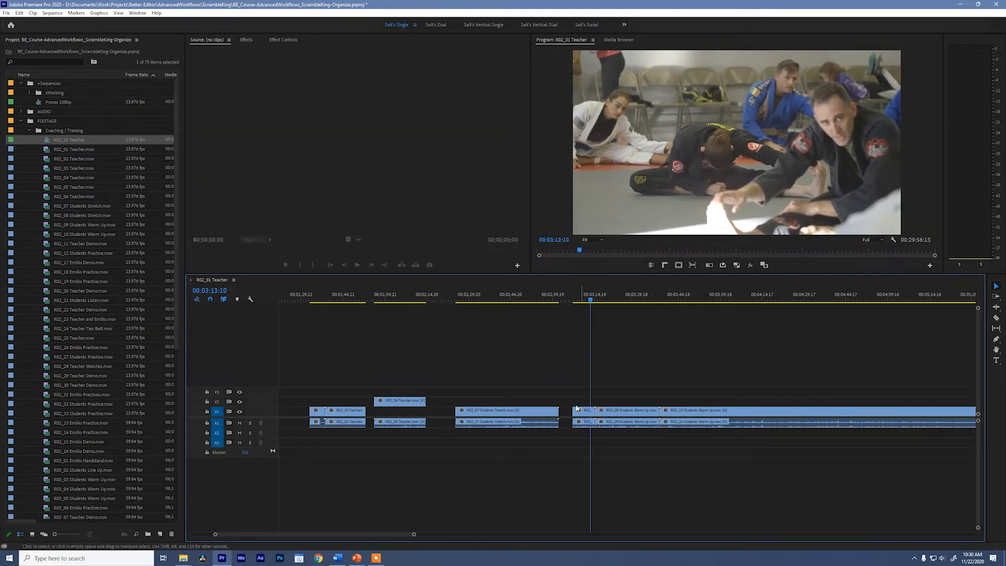
key(g)
key(Delete)
Review the warm-up clips and delete the unusable middle section of R02_10 Students Warm Up ending at 00:04:35:18.
drag(600, 300, 783, 312)
key(h)
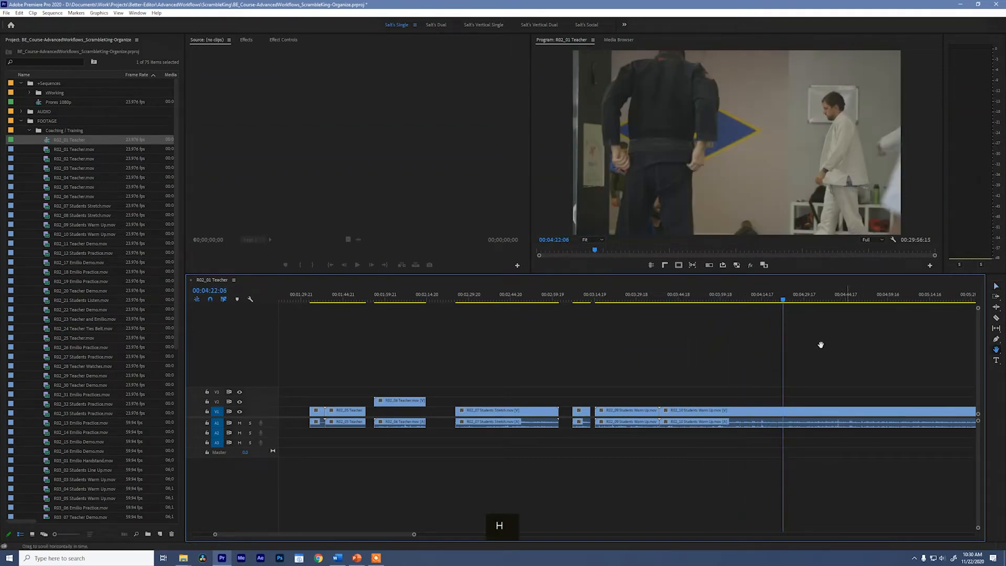
drag(820, 344, 601, 355)
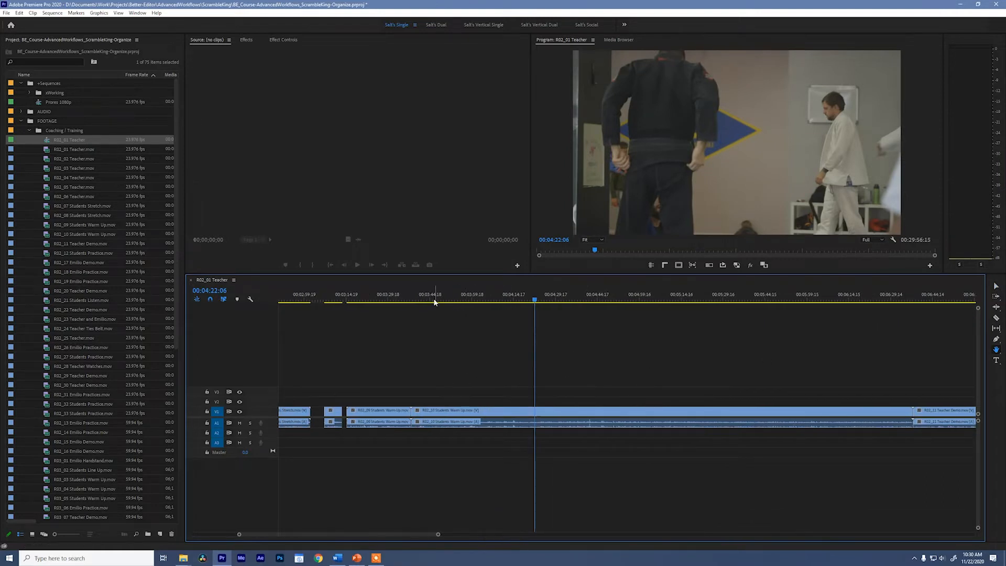
drag(434, 300, 574, 310)
key(ctrl+k)
key(g)
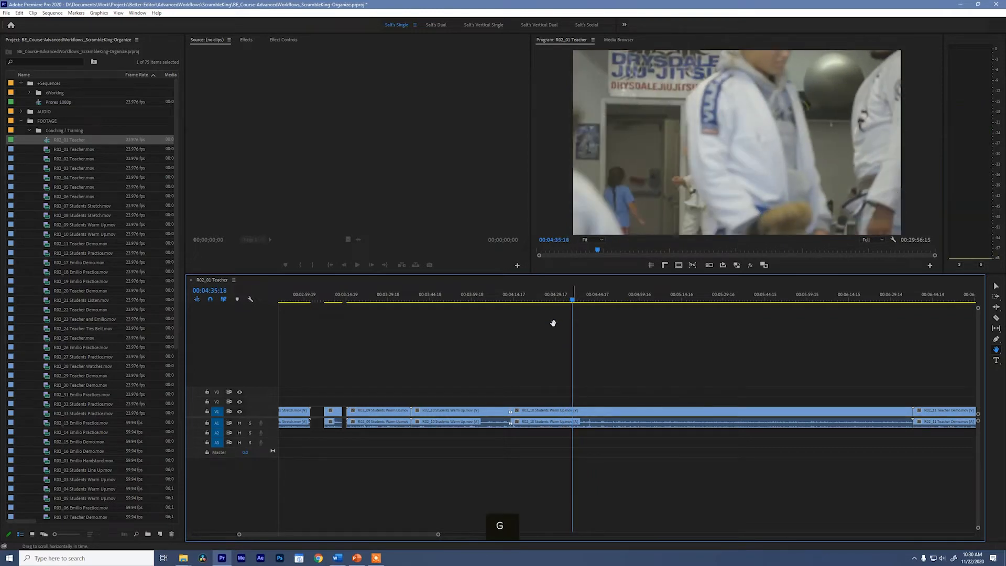
key(Delete)
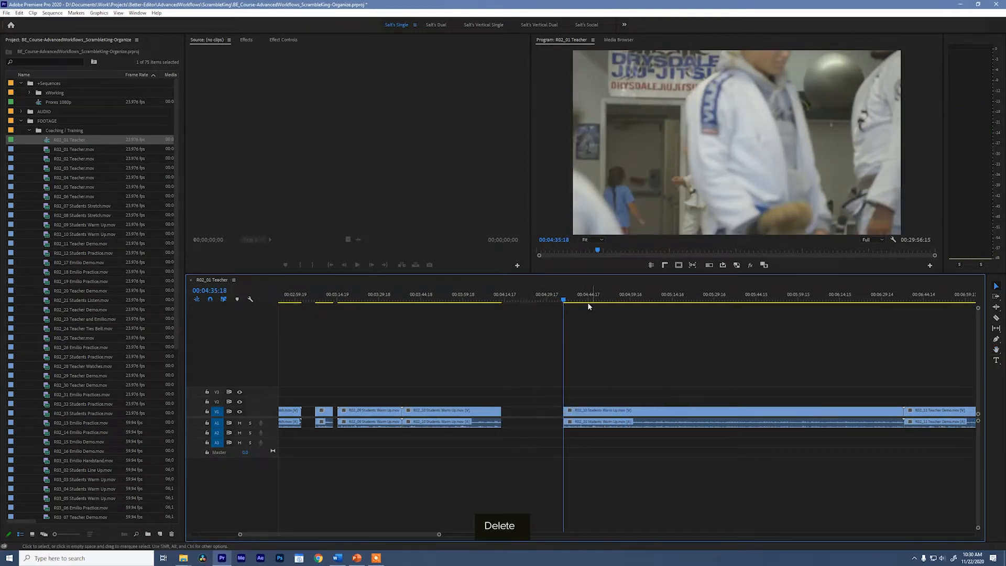
Review the remaining second part of R02_10 Students Warm Up and move its video up to track V2.
drag(564, 300, 676, 307)
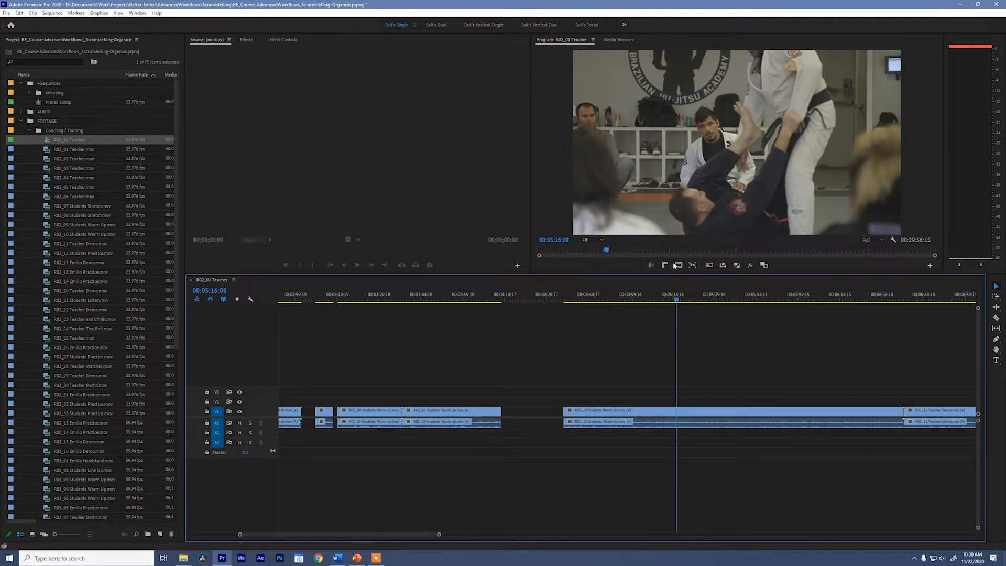
drag(680, 298, 718, 305)
drag(723, 304, 916, 316)
alt+click(676, 410)
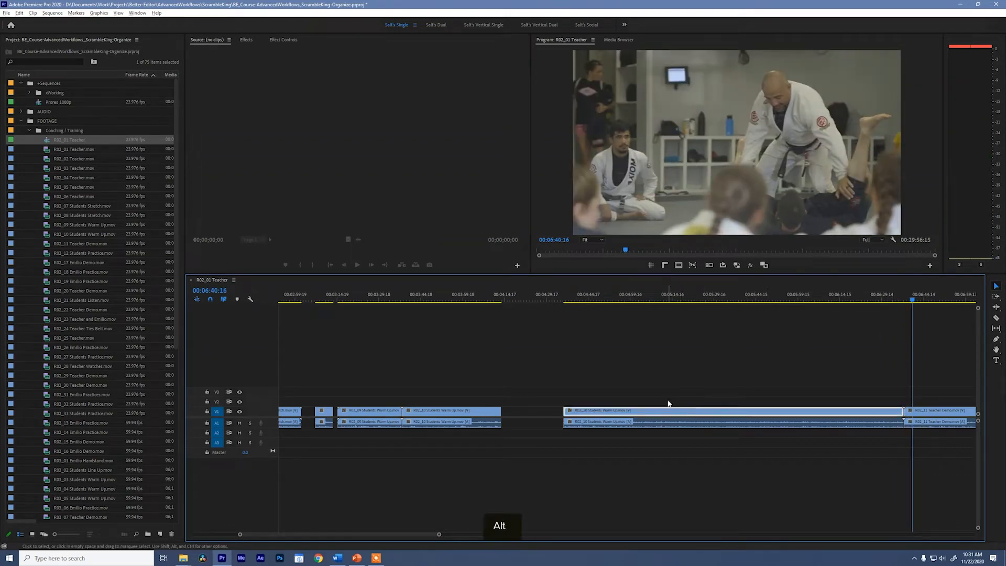
key(alt+Up)
scroll(867, 370, down, 10)
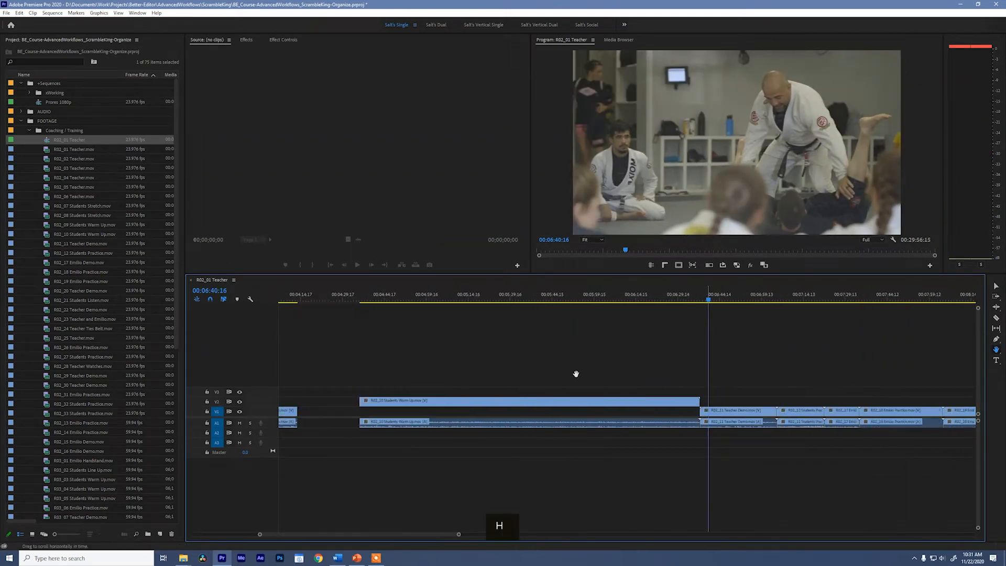
Split R02_11 Teacher Demo at 00:06:47:17 and delete the part before the cut.
key(a)
mouse_move(366, 303)
mouse_down()
mouse_move(391, 306)
mouse_move(381, 309)
mouse_up()
key(a)
key(g)
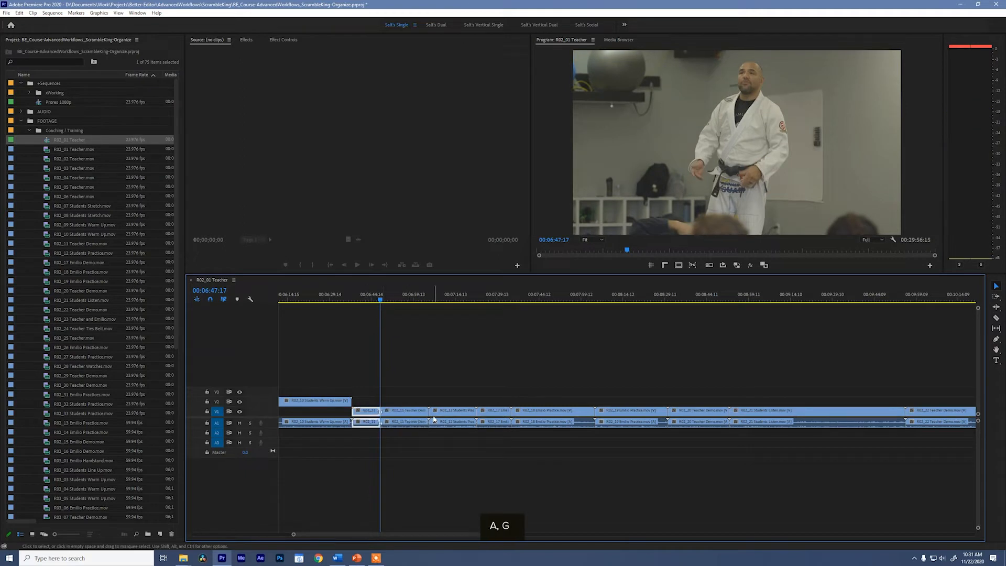
key(Delete)
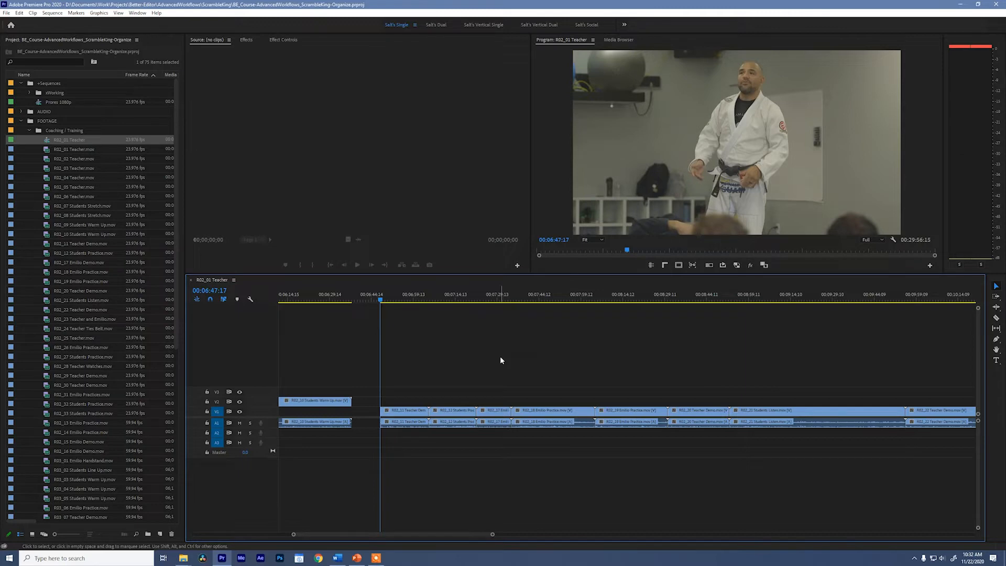
Cull the clips from the rest of R02_11 Teacher Demo to R02_20 Teacher Demo, raising one short clip to V2.
drag(382, 292, 440, 294)
drag(430, 412, 493, 402)
drag(503, 294, 583, 314)
scroll(584, 314, down, 6)
key(g)
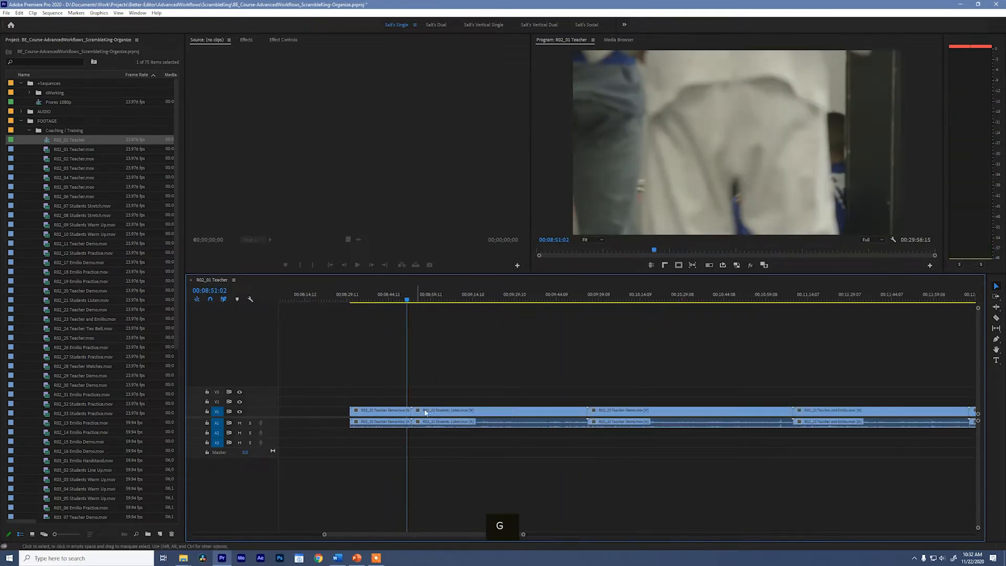
Cull the clips from R02_21 Students Listen onward, raising R02_22 Teacher Demo to V2 and R02_24 Teacher Ties Belt to V3.
drag(414, 294, 561, 327)
scroll(535, 402, down, 4)
drag(545, 295, 614, 325)
scroll(524, 335, down, 5)
key(Delete)
drag(509, 412, 525, 392)
key(Delete)
Review R02_27 Students Practice and delete its first part, ahead of the remaining student practice section.
scroll(524, 367, down, 3)
drag(455, 300, 575, 301)
click(521, 426)
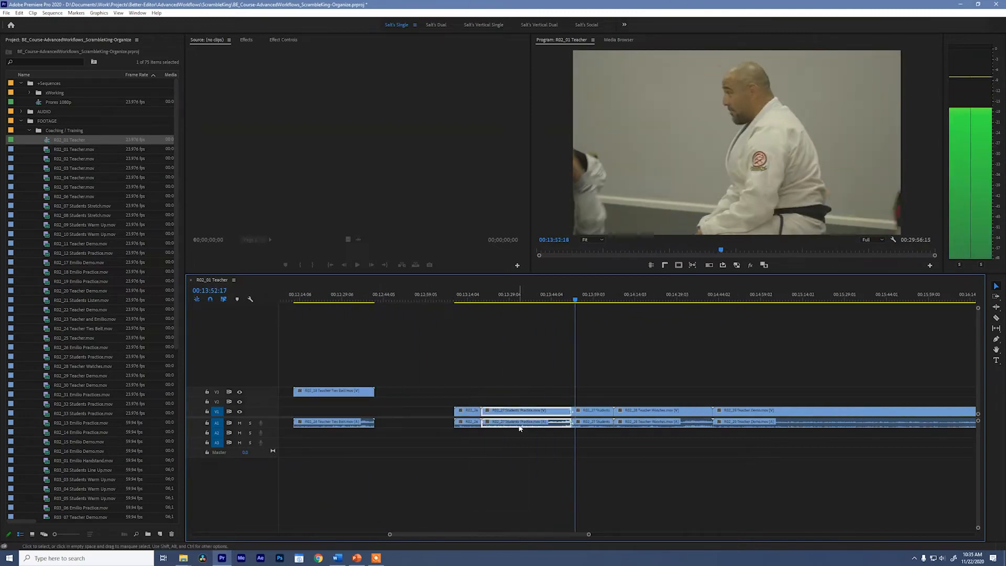
key(Delete)
Review R02_28 Teacher Watches and R02_29 Teacher Demo, and delete the unusable section before R02_30 Teacher Demo.
scroll(525, 367, down, 4)
drag(472, 302, 527, 304)
scroll(503, 356, down, 3)
scroll(479, 315, down, 5)
click(442, 301)
click(430, 412)
key(Delete)
Raise R02_31 Emilio Practice to track V2 and delete the unusable sections of the R02_32 and R02_33 Students Practice clips.
drag(444, 303, 564, 312)
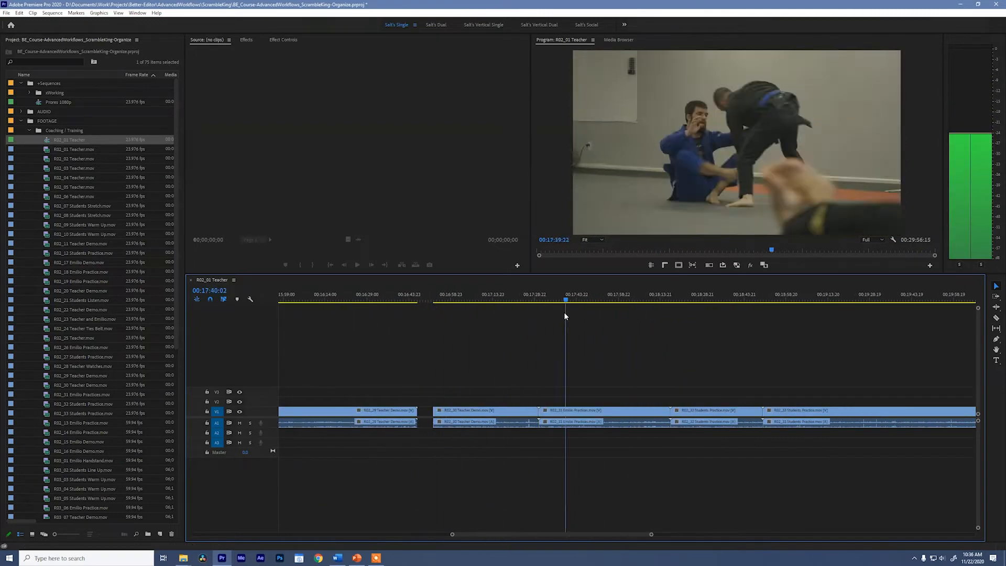
drag(623, 411, 624, 402)
scroll(524, 336, down, 5)
key(Delete)
scroll(629, 351, down, 3)
drag(478, 304, 608, 309)
key(Delete)
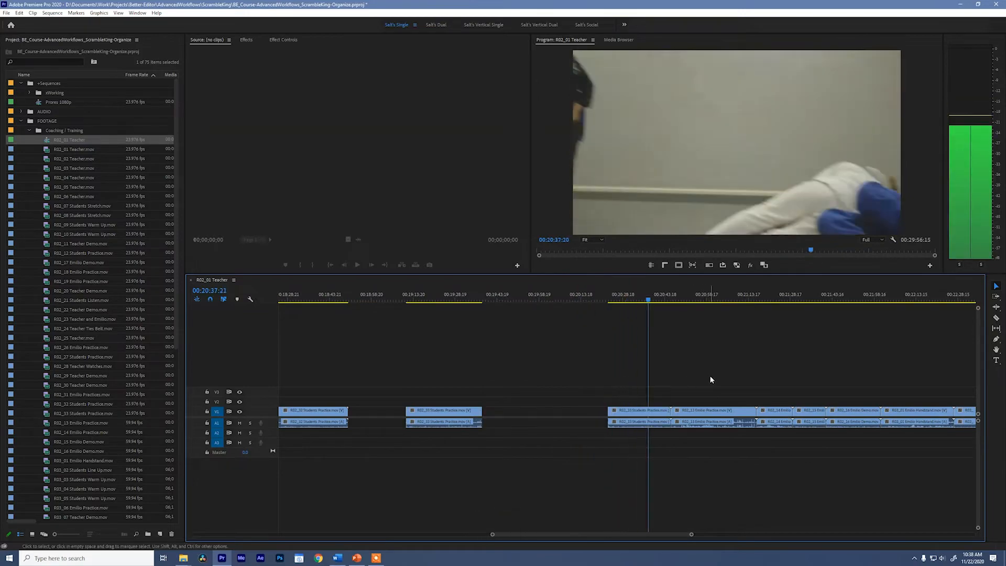
Cull the Emilio practice and demo clips ahead of Emilio Handstand, raising one of them to track V2.
key(Delete)
scroll(710, 379, down, 5)
drag(446, 304, 424, 304)
drag(531, 411, 532, 402)
scroll(525, 367, down, 4)
click(370, 302)
key(Delete)
drag(372, 303, 479, 316)
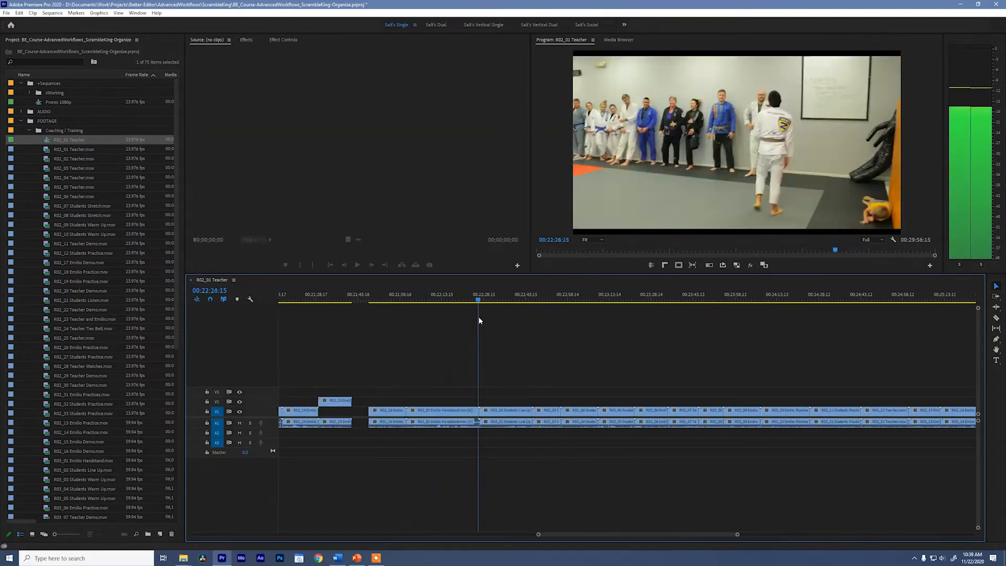
Raise Emilio Handstand to track V3 and delete the unusable sections of the line-up and warm-up clips that follow it.
scroll(456, 336, down, 4)
key(Delete)
click(411, 302)
key(ctrl+z)
click(389, 302)
scroll(335, 336, down, 4)
key(Delete)
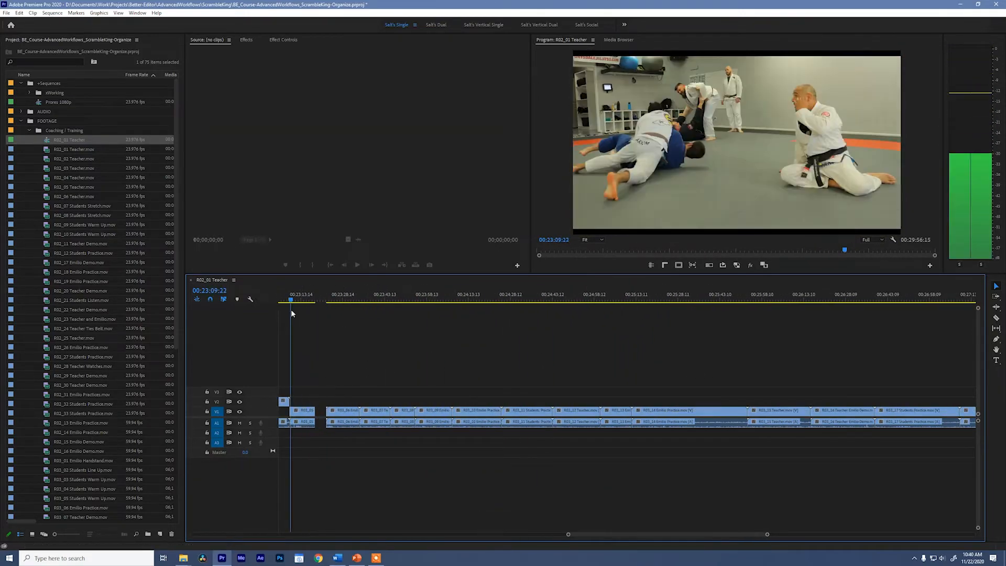
Cull the clips from R03_06 Emilio Practice to R03_12 Teacher, raising one good shot to track V2.
drag(291, 309, 385, 309)
key(Delete)
drag(375, 411, 374, 402)
scroll(391, 348, down, 2)
key(Delete)
key(Delete)
drag(409, 300, 559, 315)
key(Delete)
scroll(559, 347, down, 2)
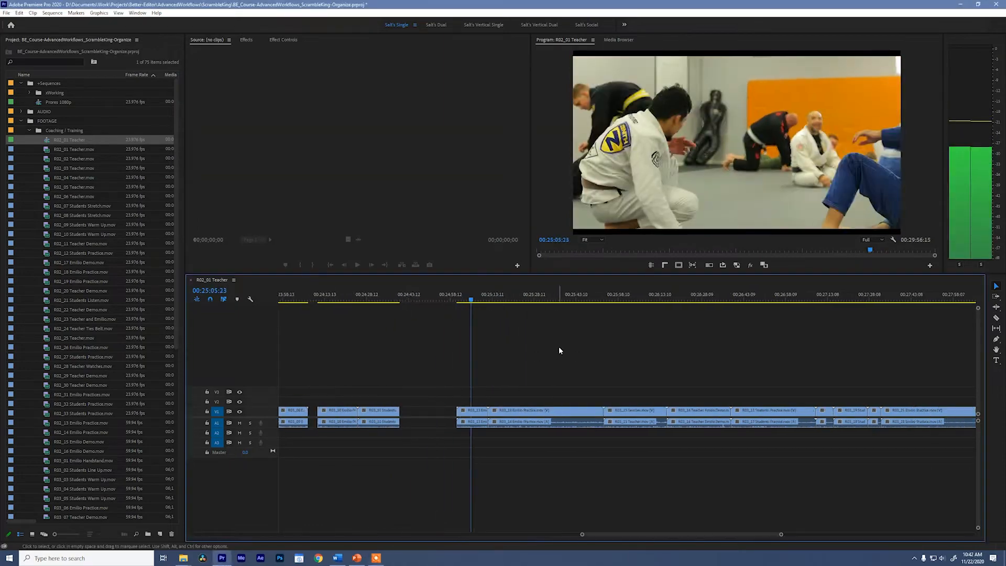
Raise R03_14 Emilio Practice to track V2 and delete the unusable parts around it and R03_15 Teacher.
key(shift+z)
drag(412, 309, 592, 318)
drag(587, 411, 587, 402)
scroll(524, 341, down, 4)
key(Delete)
scroll(459, 341, down, 2)
key(Delete)
click(462, 302)
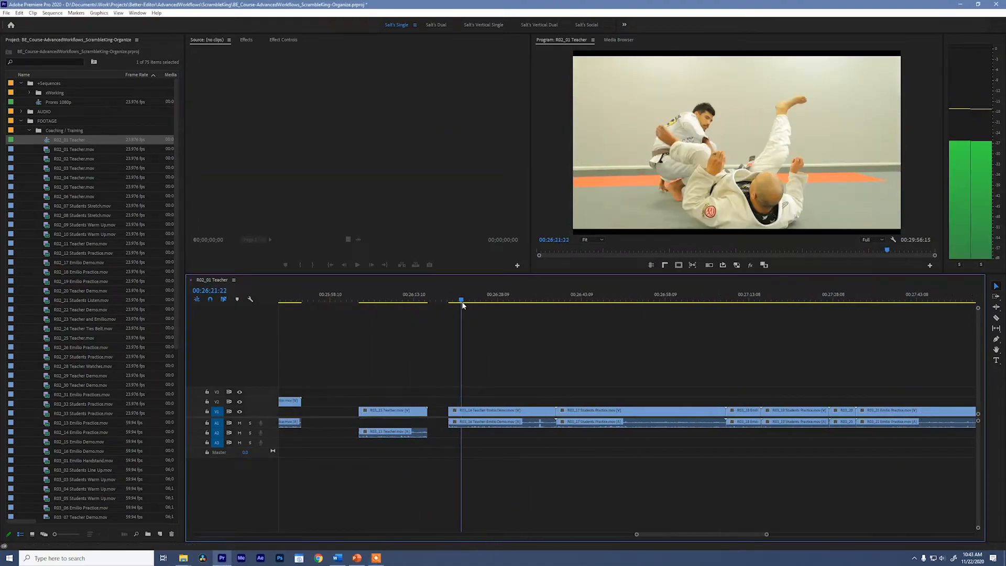
Raise the best part of R03_16 Teacher Emilio Demo to V3 and remove unusable sections from the following student practice clips.
scroll(467, 309, down, 2)
key(Delete)
key(g)
scroll(589, 331, down, 4)
key(Delete)
key(Delete)
scroll(524, 325, down, 3)
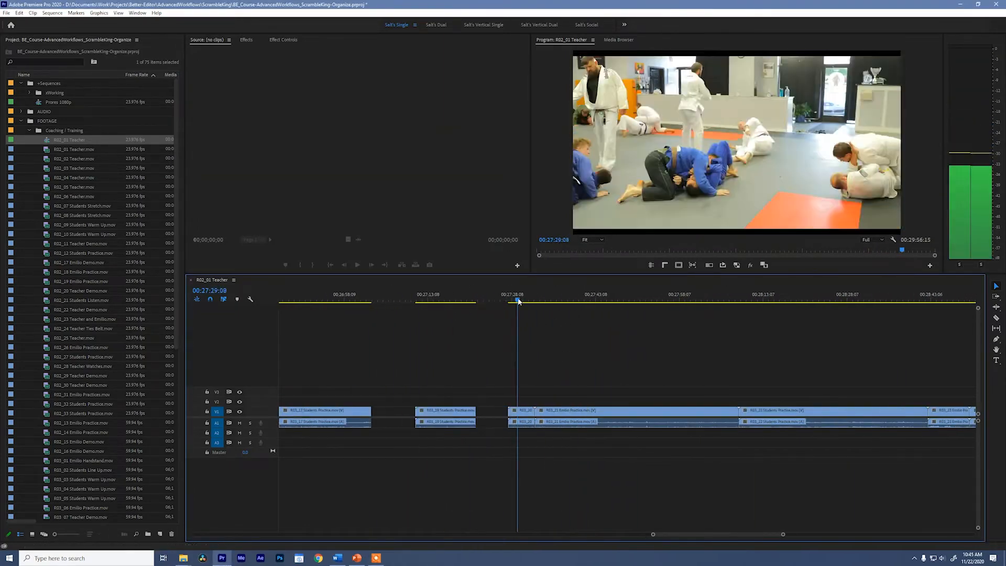
Cull the clips from R03_20 onward, raising R03_21 Emilio Practice and the next good Emilio practice shot to track V2.
key(Delete)
scroll(576, 326, down, 3)
key(alt+Up)
key(Delete)
key(Delete)
key(alt+Up)
scroll(495, 335, down, 3)
key(Delete)
Delete the final student practice sections before 00:29:47:21.
drag(480, 303, 697, 327)
key(Delete)
key(Delete)
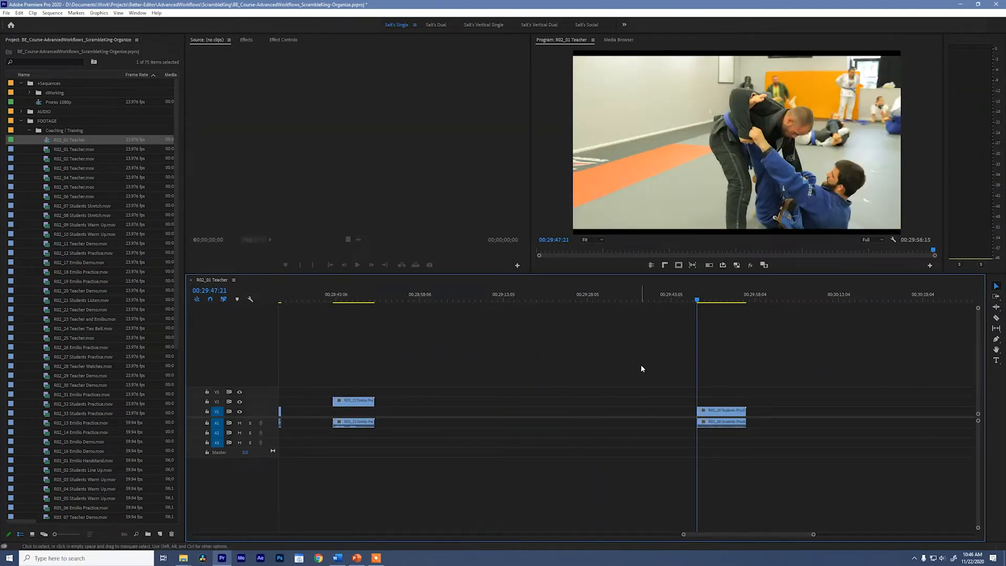
Undo the last three edits to the student practice clips at the end of the sequence.
key(shift+z)
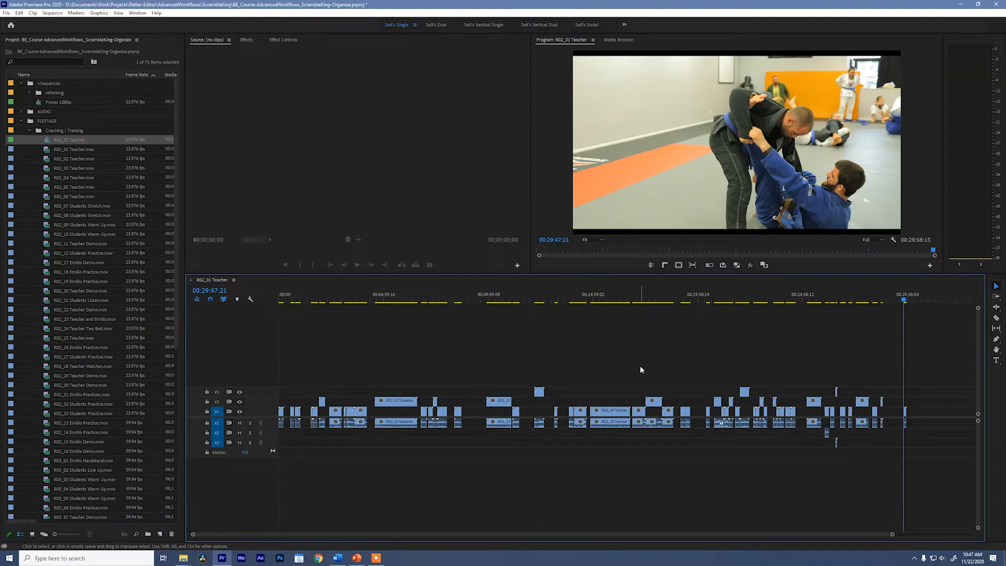
key(=)
key(=)
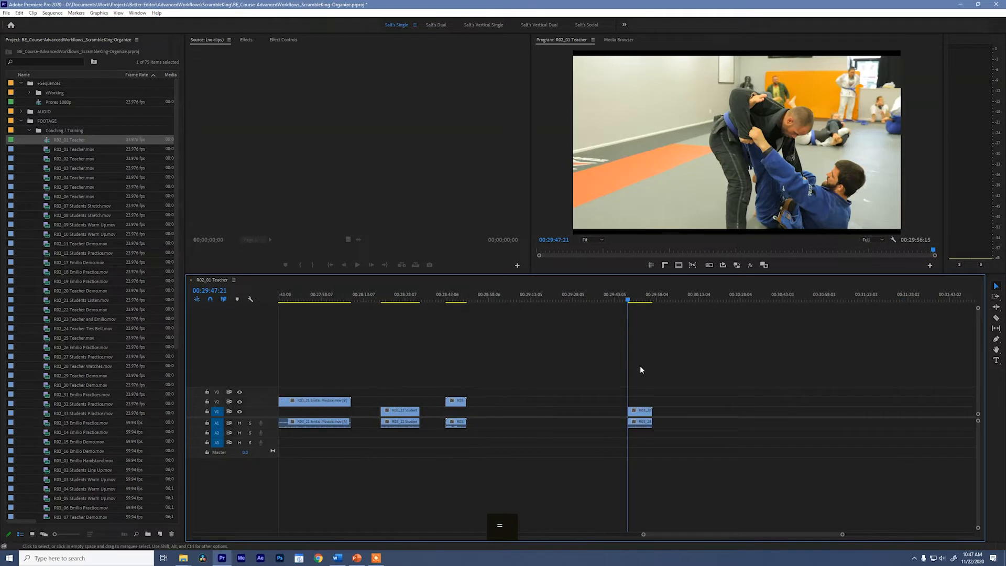
key(=)
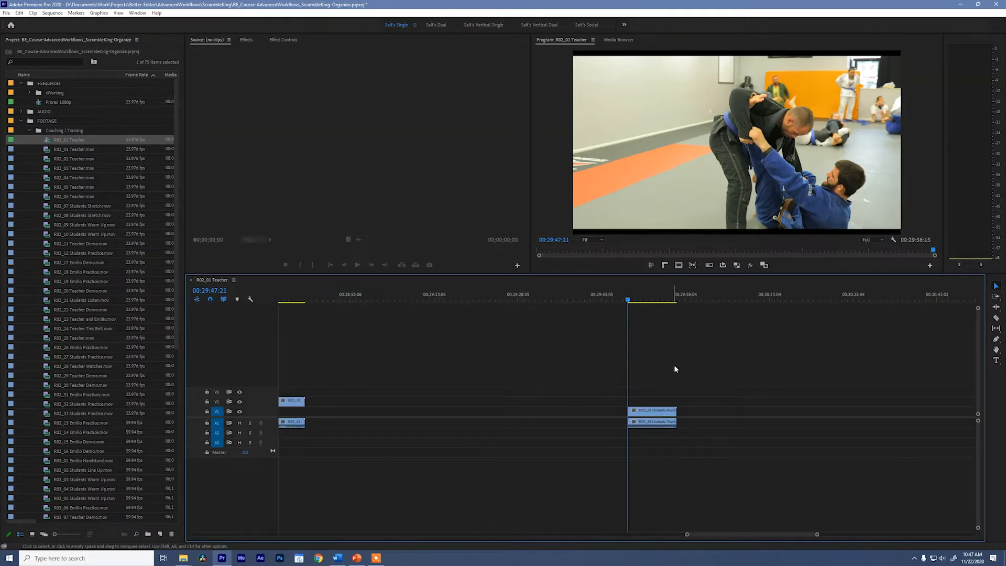
key(ctrl+z)
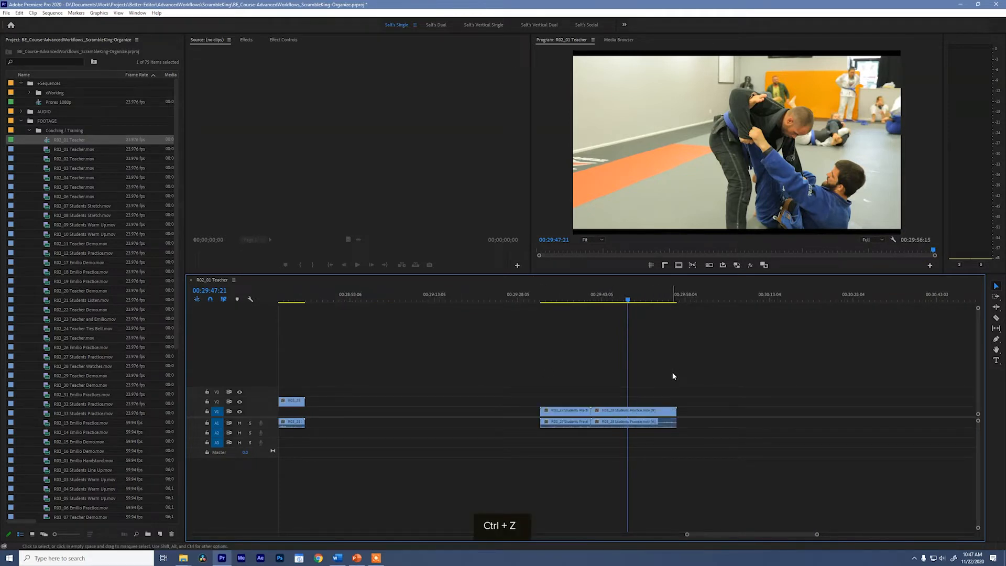
key(ctrl+z)
key(ctrl+z)
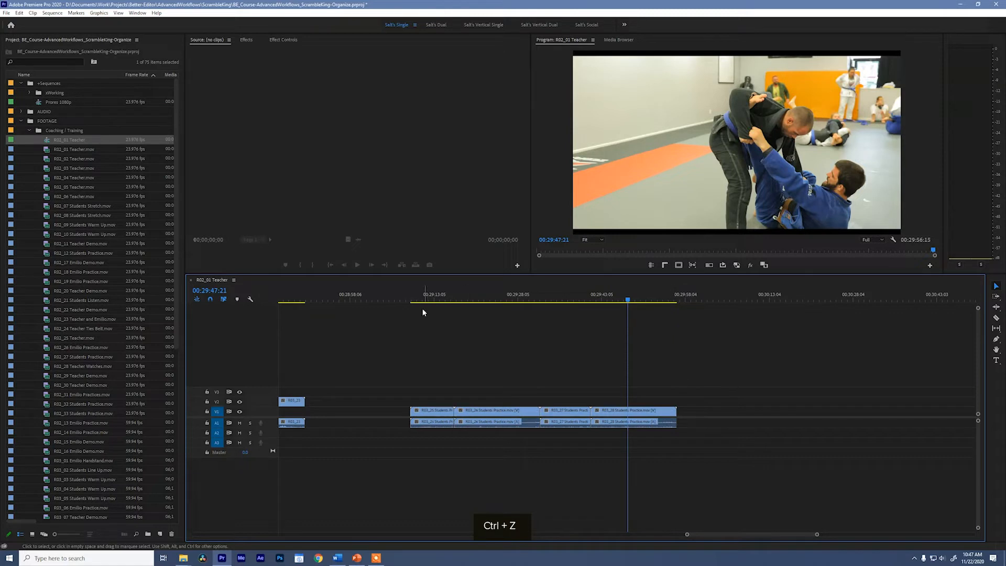
Delete the remaining unusable student practice clips at the end of the sequence and save the project.
click(412, 298)
drag(413, 298, 443, 301)
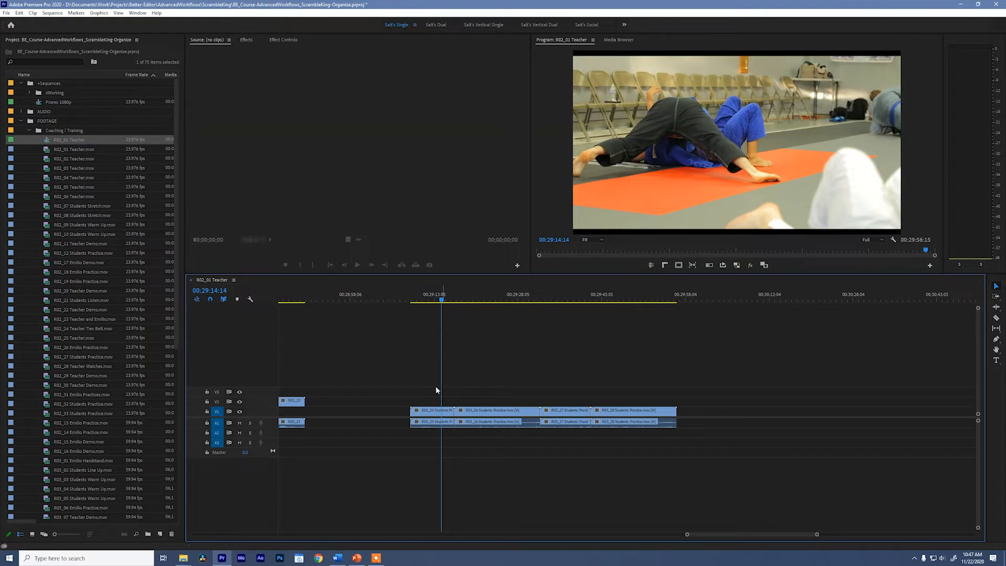
click(416, 415)
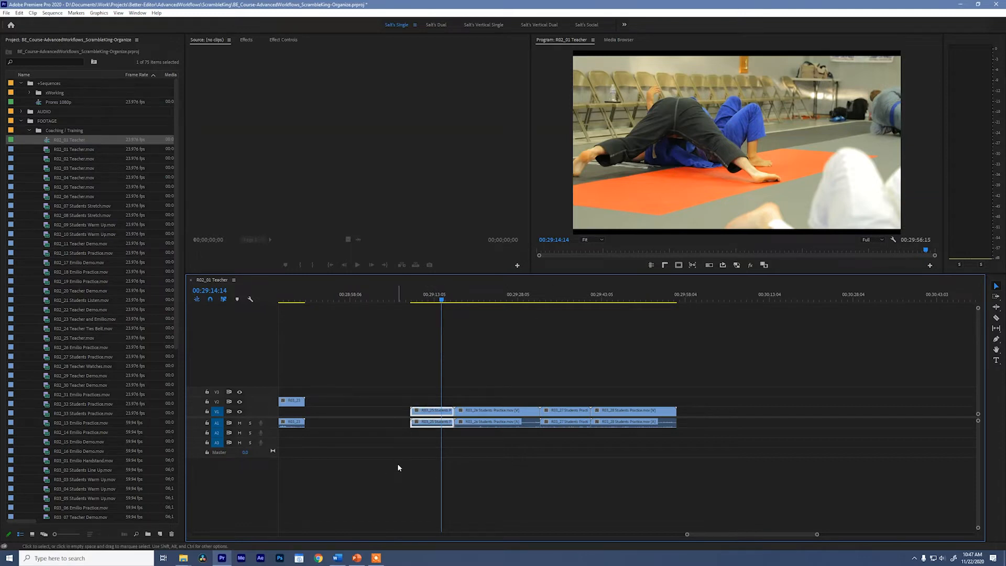
key(Delete)
drag(498, 386, 579, 432)
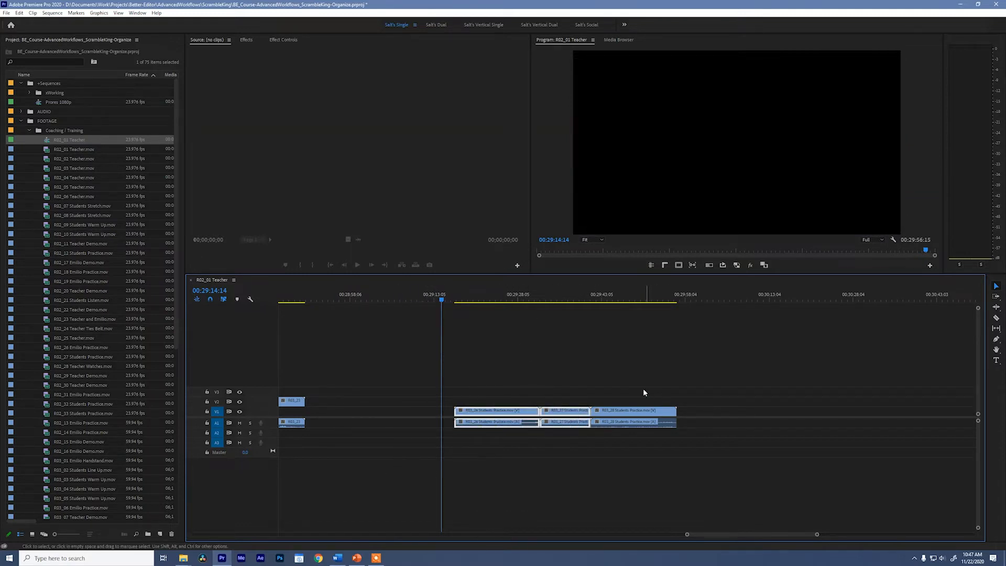
key(Delete)
click(589, 298)
key(shift+z)
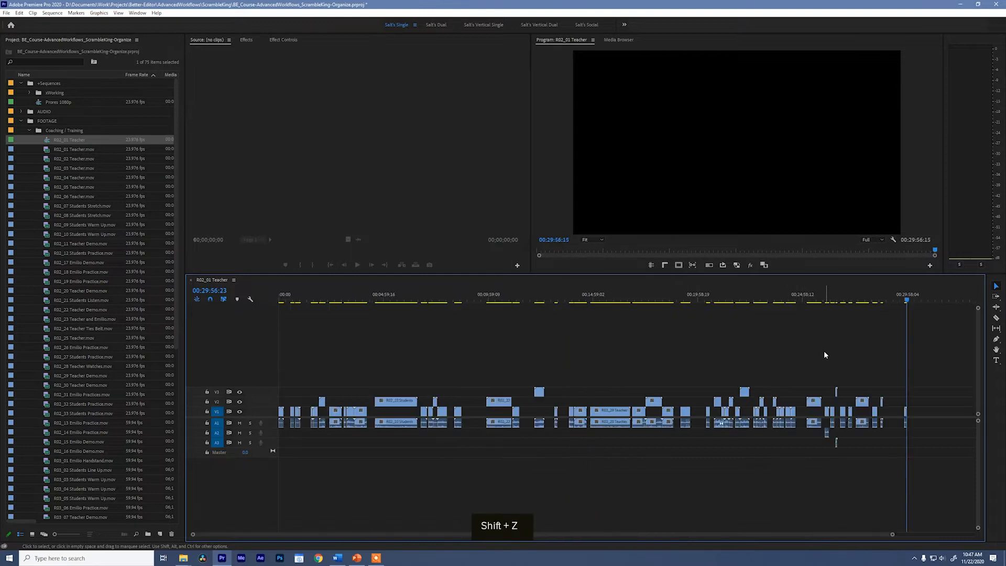
key(ctrl+s)
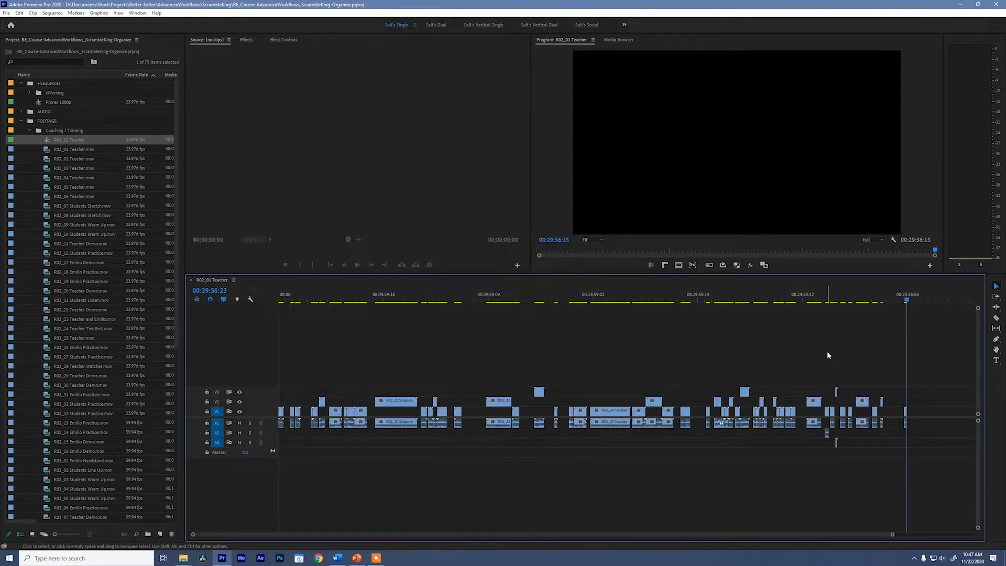
Close all gaps between the clips in the sequence, check the result from the start, and save the project.
click(52, 13)
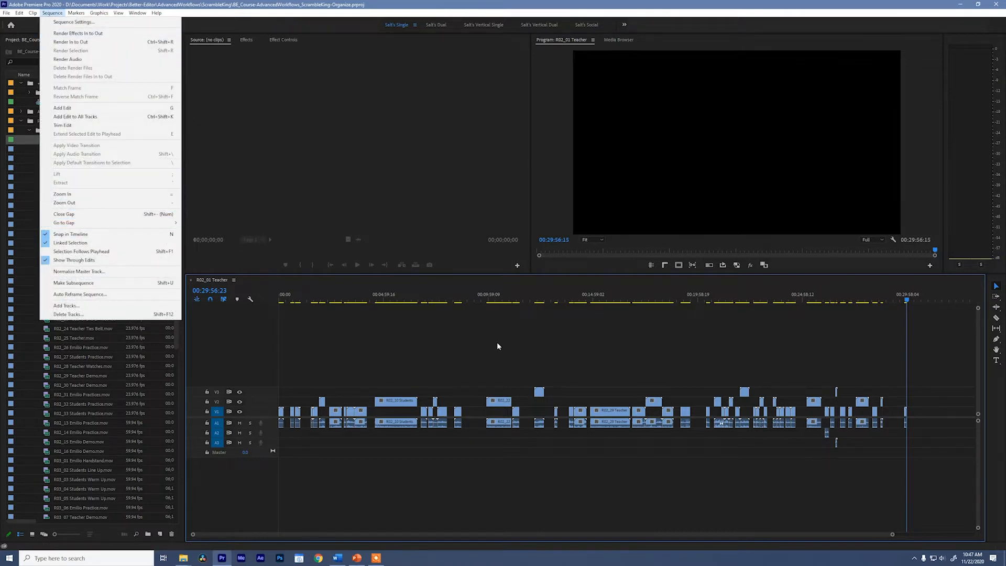
click(524, 346)
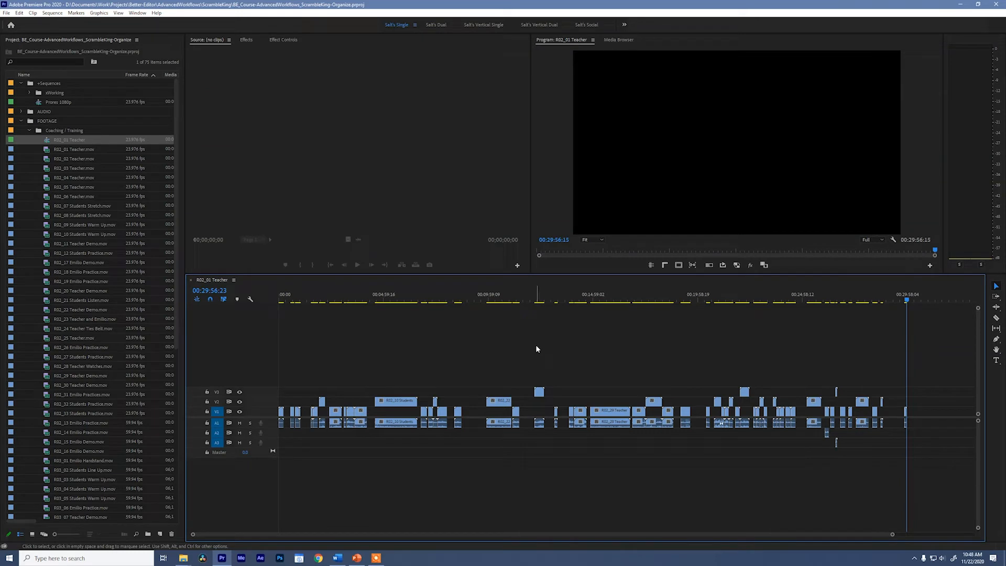
key(shift+minus)
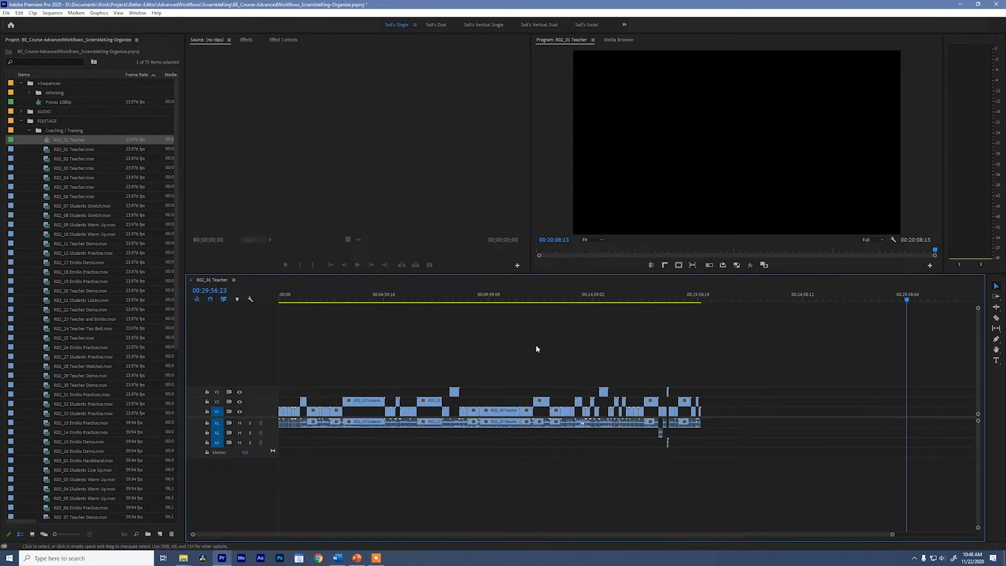
key(Home)
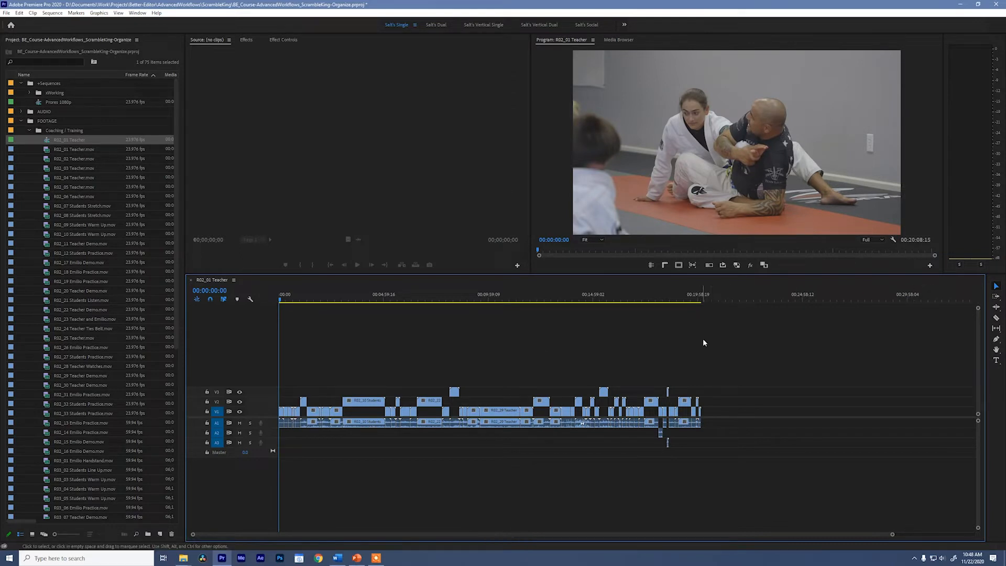
key(shift+z)
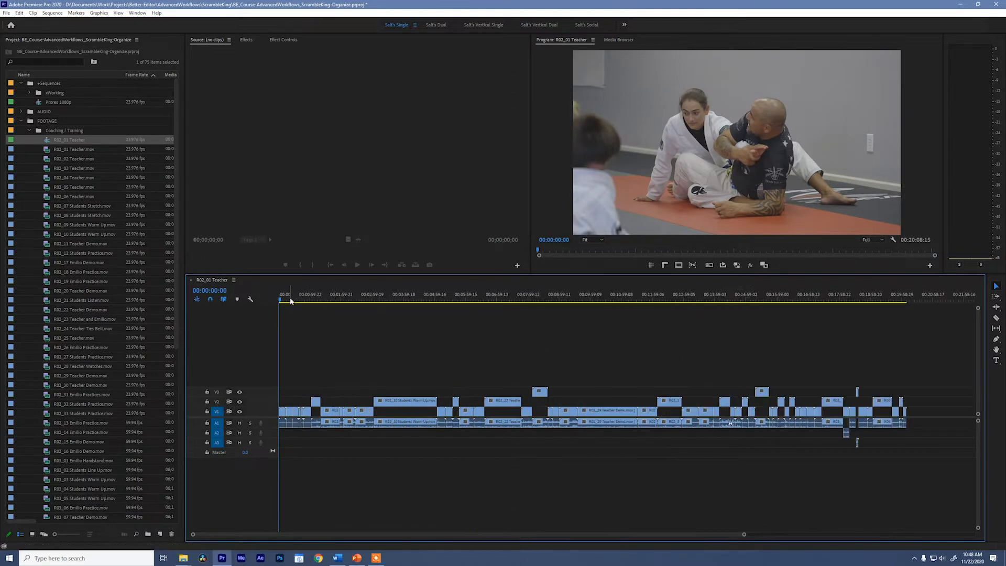
drag(297, 300, 416, 317)
key(ctrl+s)
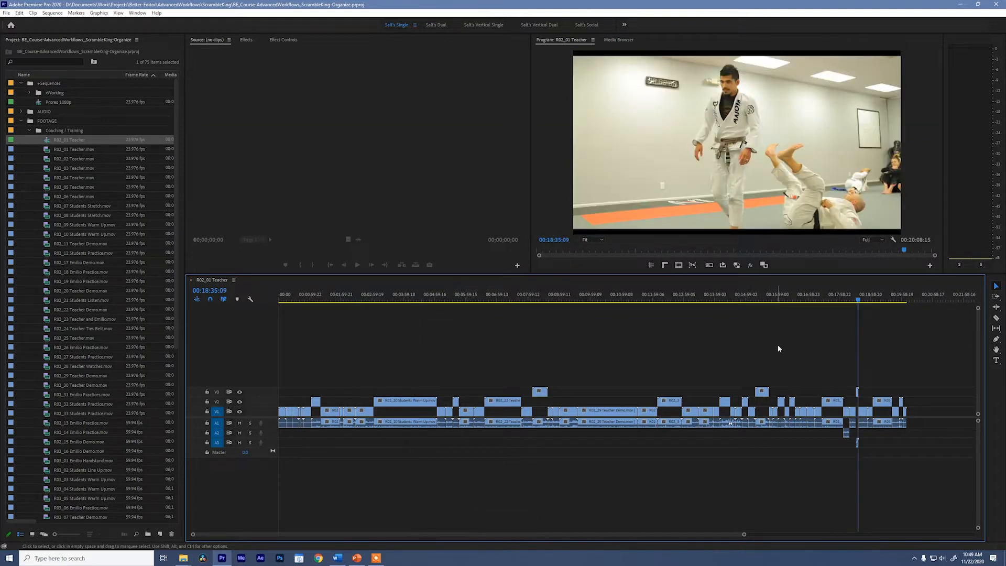
key(ctrl+s)
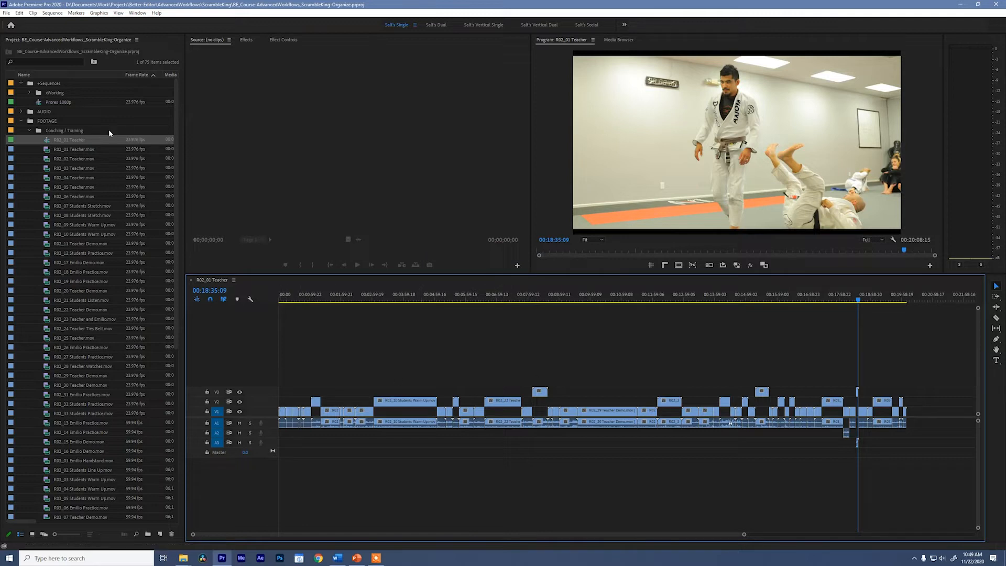
Rename the R02_01 Teacher sequence as "Coaching / Training Selects".
click(65, 139)
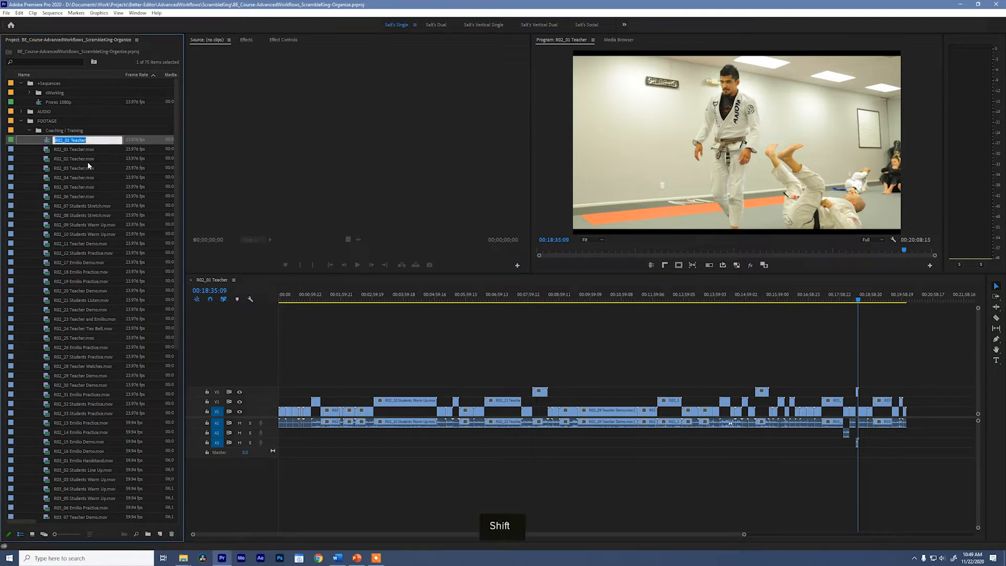
text(Coaching / Tracnin)
key(BackSpace)
key(BackSpace)
text(ning Selects)
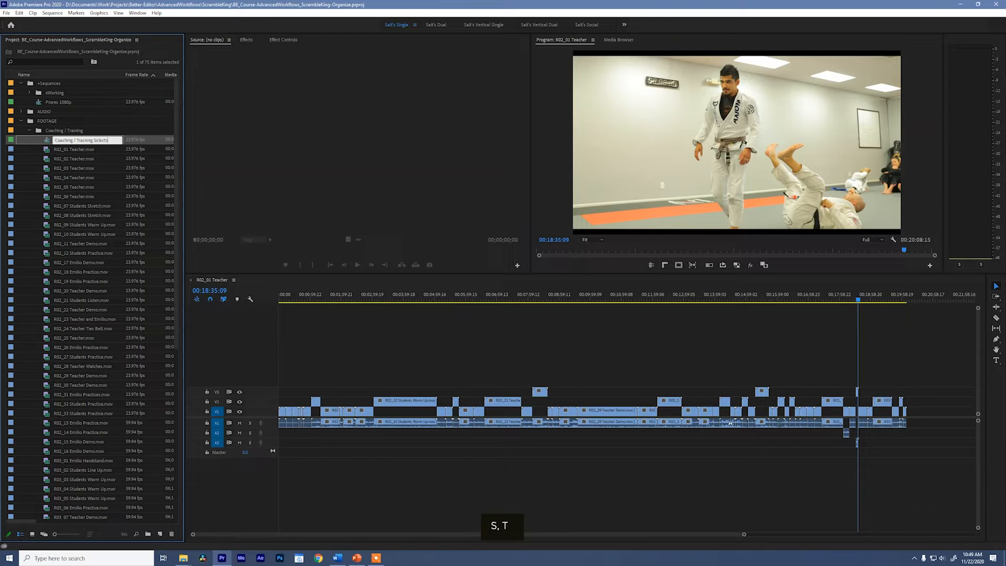
key(Return)
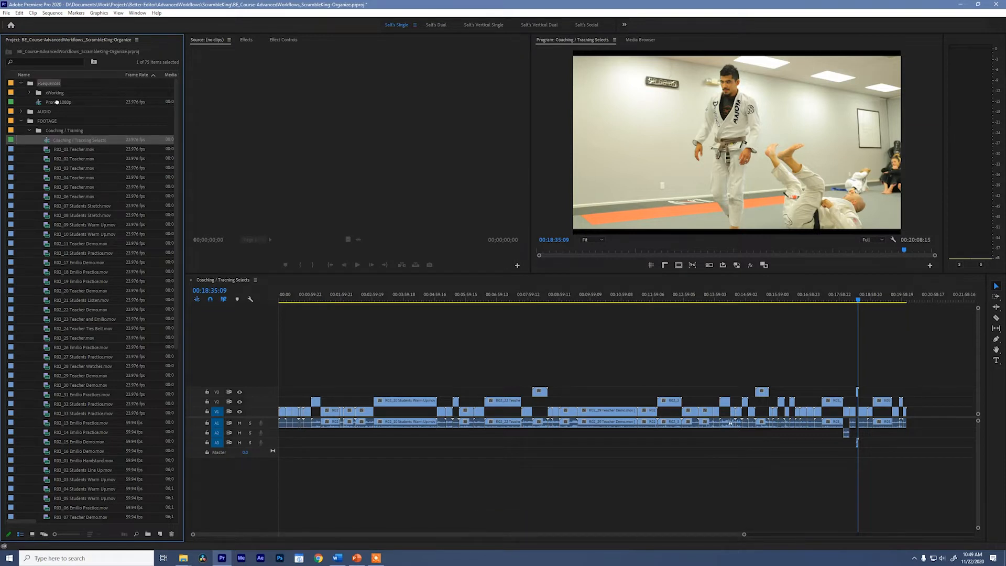
Move the Coaching / Training Selects sequence into the xWorking bin.
drag(56, 102, 55, 94)
click(30, 93)
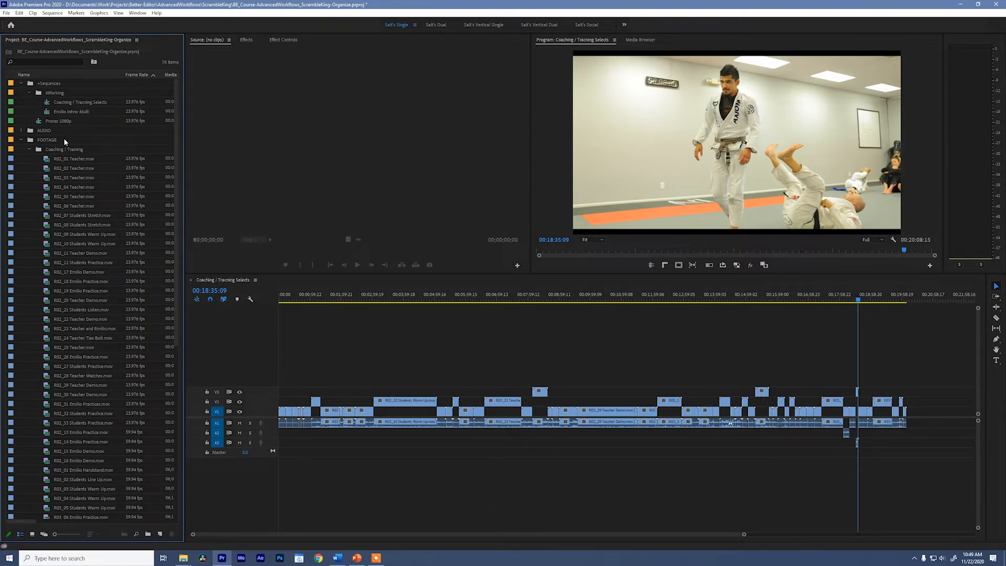
click(48, 103)
click(347, 347)
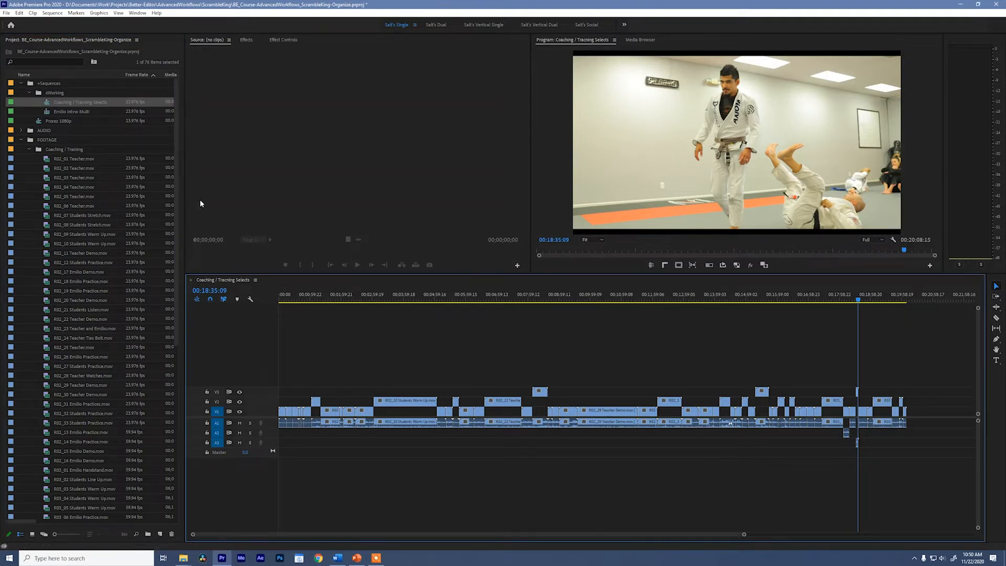
View the Coaching / Training bin's clips as thumbnails in an enlarged separate window and close it.
double_click(39, 149)
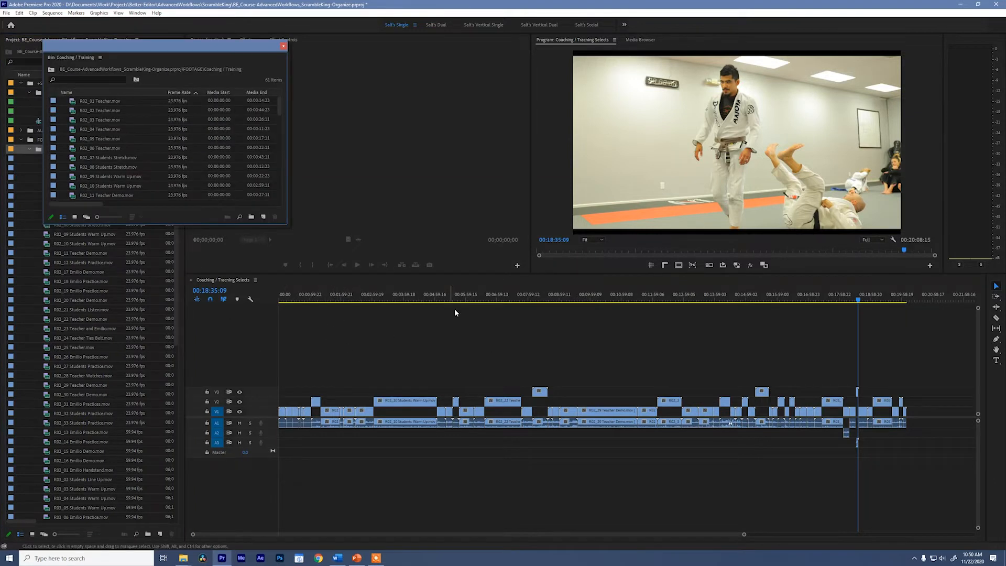
click(75, 218)
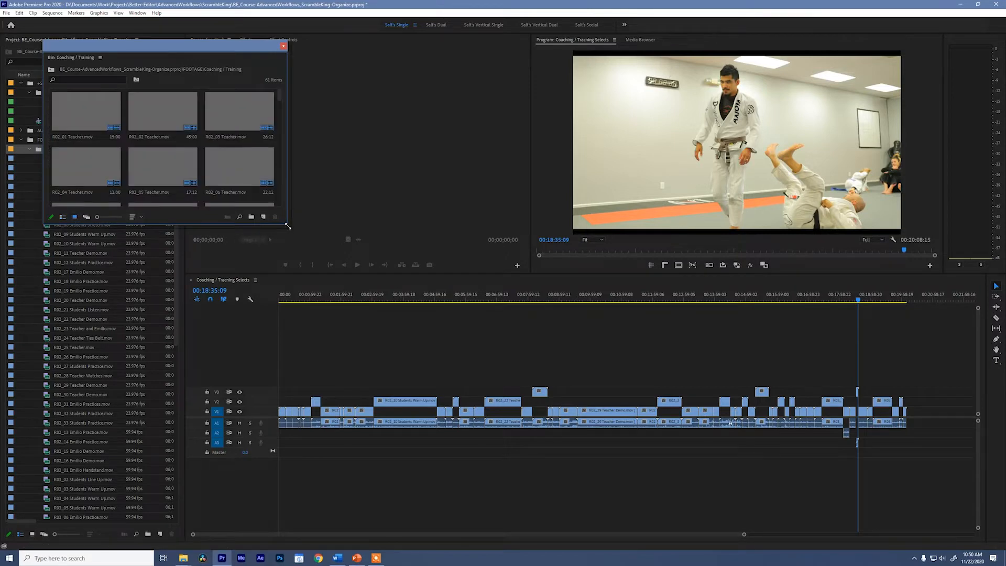
drag(288, 226, 469, 435)
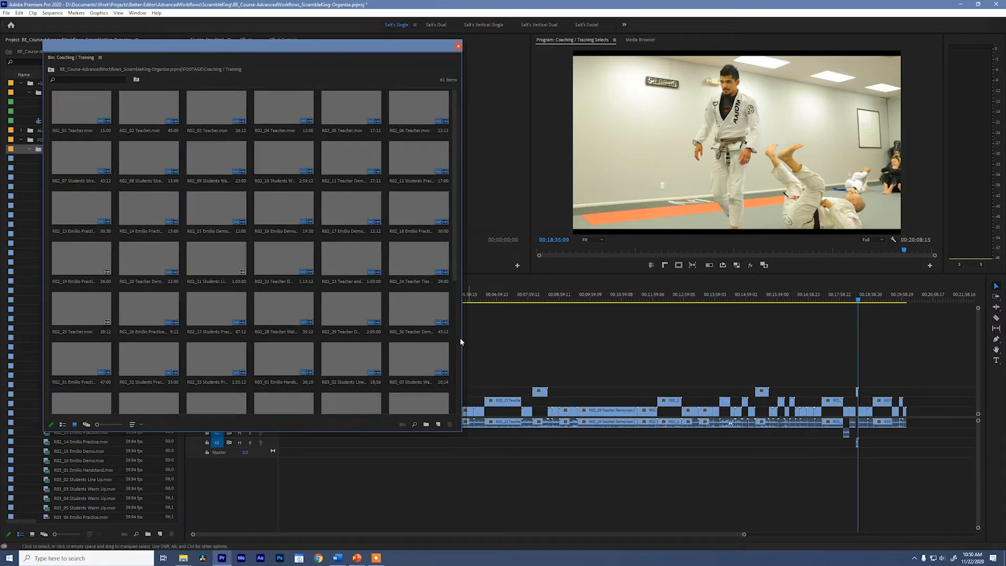
click(458, 46)
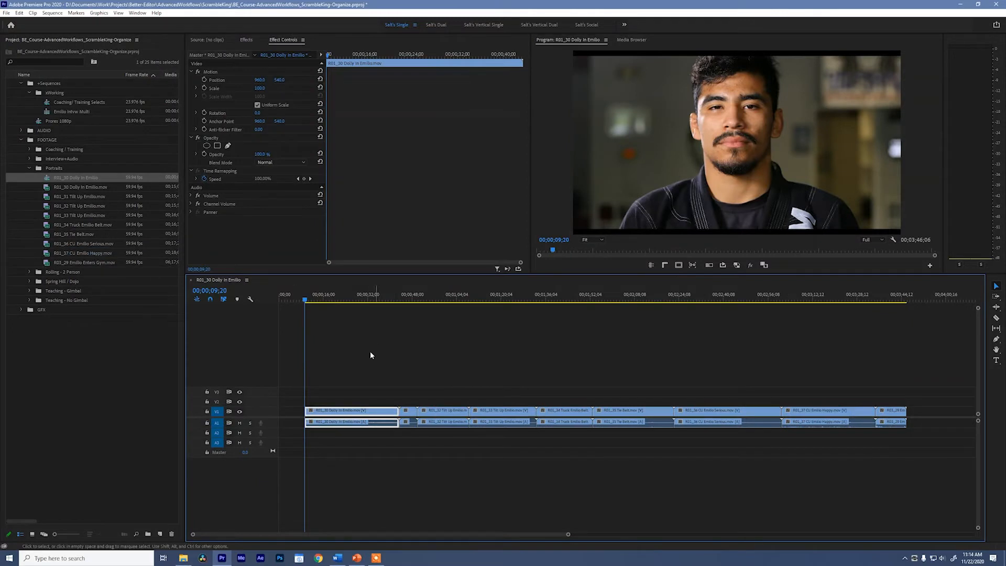
Check the Selection Follows Playhead option and scrub through the first clips of the R01_30 Dolly In Emilio sequence.
click(354, 356)
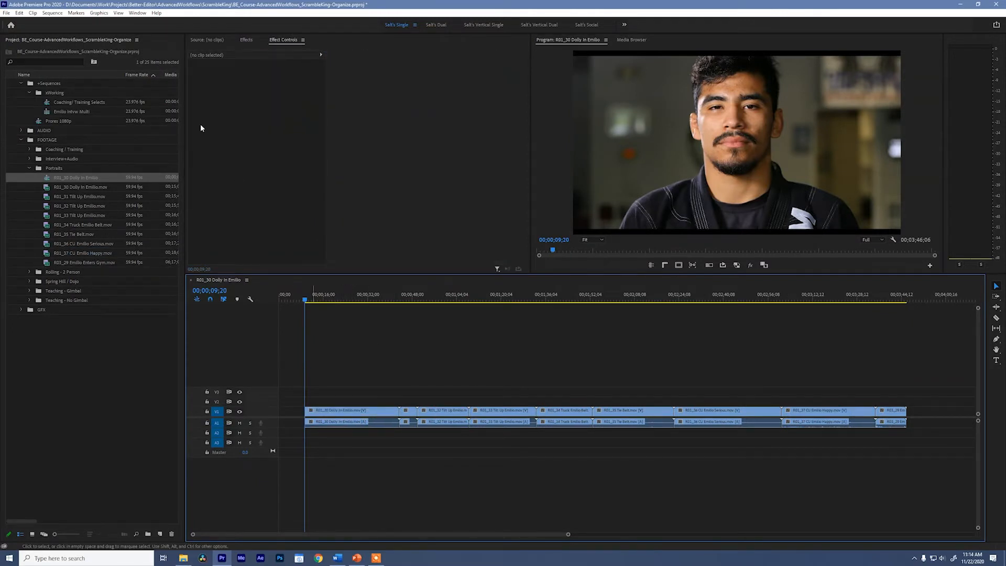
click(52, 13)
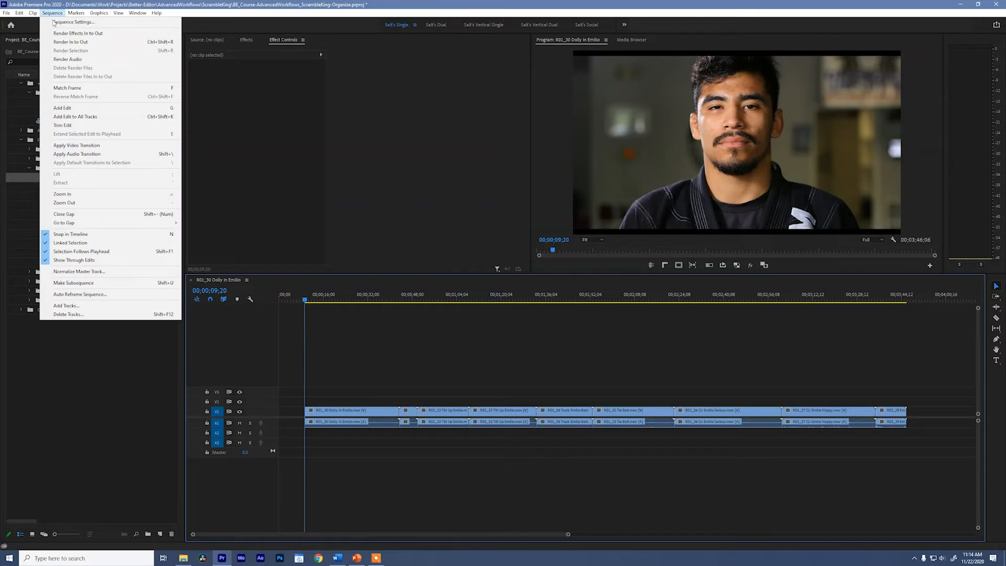
click(126, 252)
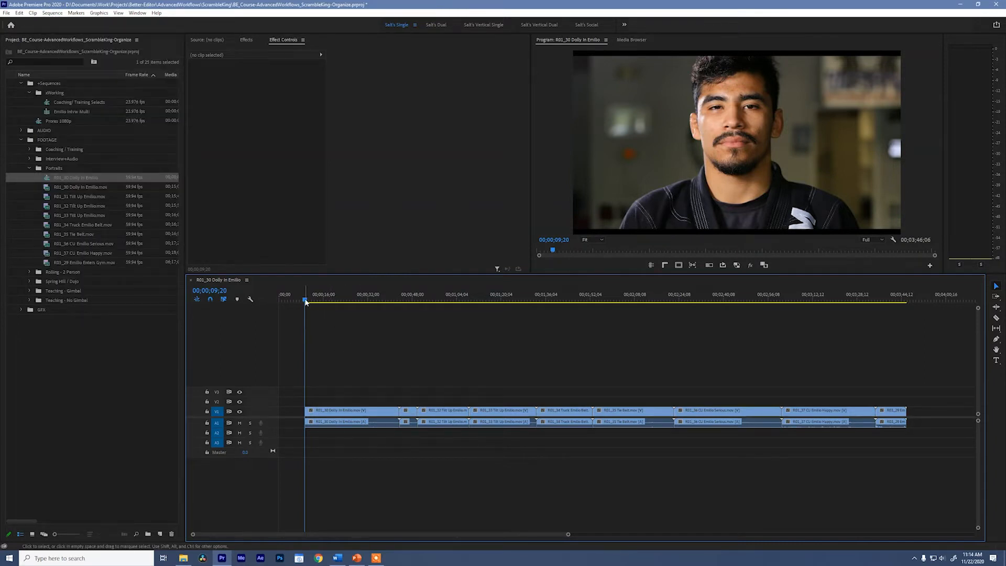
drag(306, 302, 448, 301)
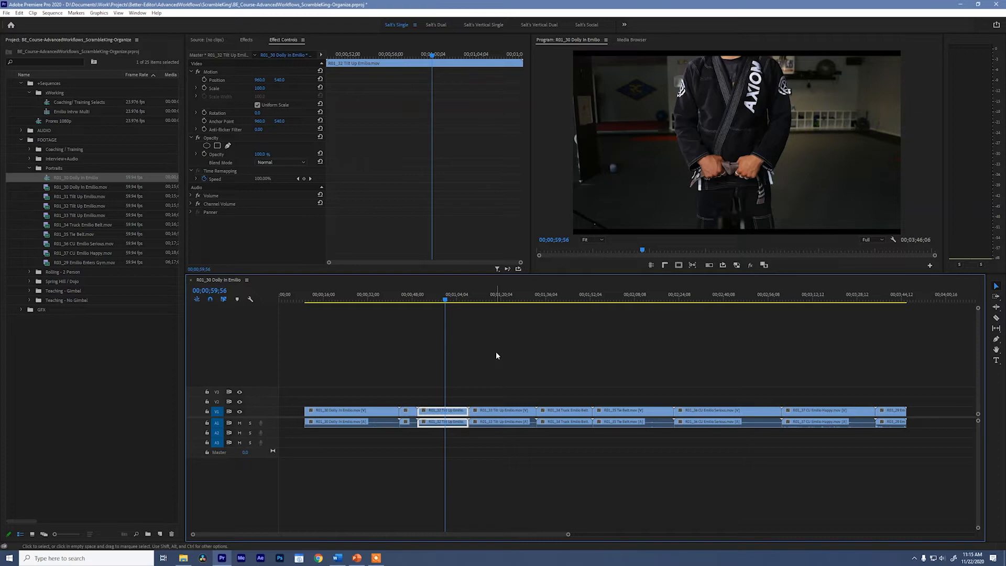
Cut away the unusable end of R01_30 Dolly In Emilio and the unusable parts of the R01_32 and R01_33 Tilt Up clips.
drag(332, 300, 555, 303)
key(ctrl+k)
key(Delete)
key(g)
key(Delete)
key(g)
key(Delete)
key(g)
key(Delete)
Remove the unusable start and end of R01_34 Truck Emilio Belt.
key(space)
key(g)
key(Delete)
key(g)
drag(555, 303, 636, 318)
key(Delete)
Split R01_35 Tie Belt into sections and raise its best parts to V2 and V3.
key(g)
key(Delete)
key(g)
drag(636, 318, 693, 304)
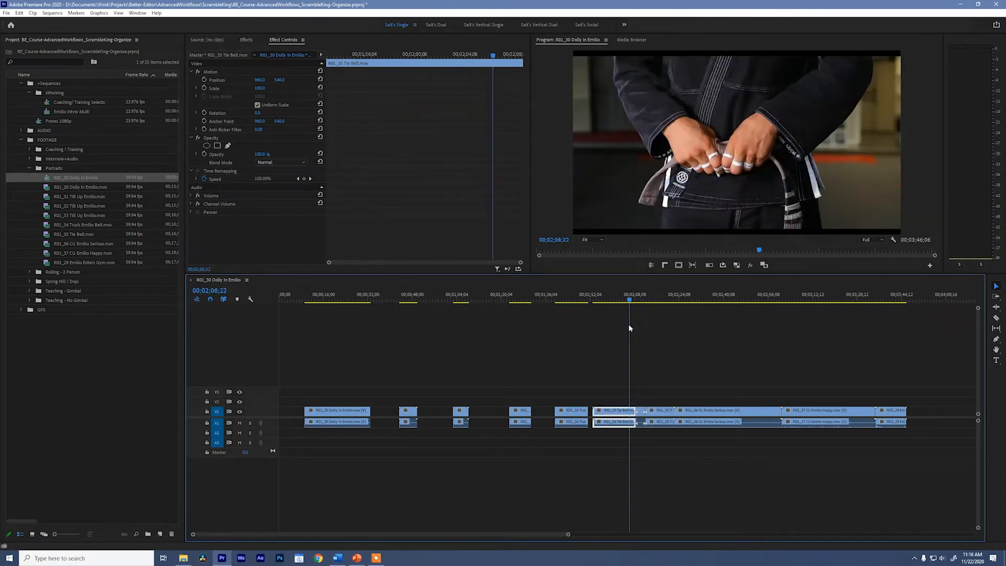
key(alt+Right)
key(alt+Up)
key(alt+Up)
Remove the unusable sections of R01_36 CU Emilio Serious, R01_37 CU Emilio Happy and the start of R01_29 Emilio Enters Gym.
key(g)
drag(693, 304, 733, 307)
key(Delete)
drag(736, 304, 893, 304)
key(Delete)
key(ctrl+k)
key(Delete)
key(ctrl+k)
key(Delete)
Raise the kept part of R01_29 Emilio Enters Gym to V2.
click(895, 302)
key(alt+Up)
click(925, 373)
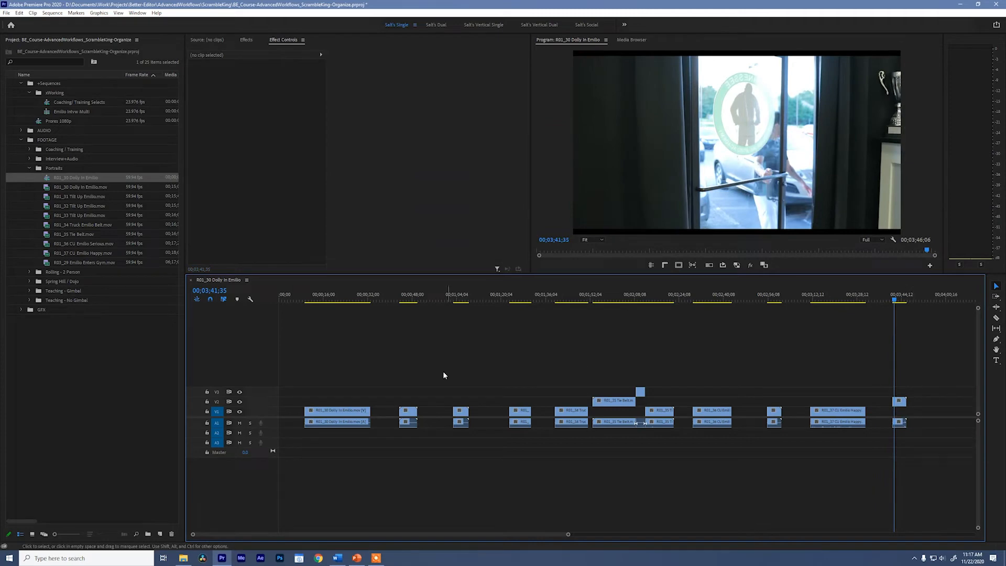
Close all gaps in the portrait sequence, including the one before the first clip, and save the project.
key(shift+minus)
click(291, 412)
key(shift+Delete)
key(Home)
key(backslash)
key(ctrl+s)
Rename the portrait sequence as "Emilio Portrait Selects" and move it into the xWorking bin.
click(76, 178)
text(Emilio Portrait Selects)
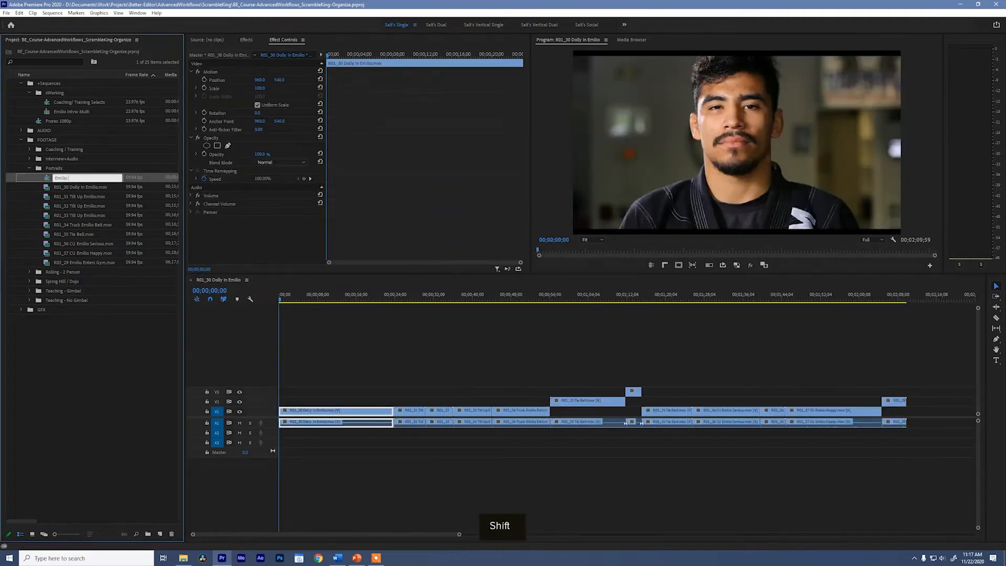
key(Return)
drag(73, 178, 56, 94)
Create a sequence from all the clips in the Rolling - 2 Person bin and adjust its sequence settings.
click(29, 178)
click(27, 188)
click(29, 188)
click(73, 196)
shift+click(83, 460)
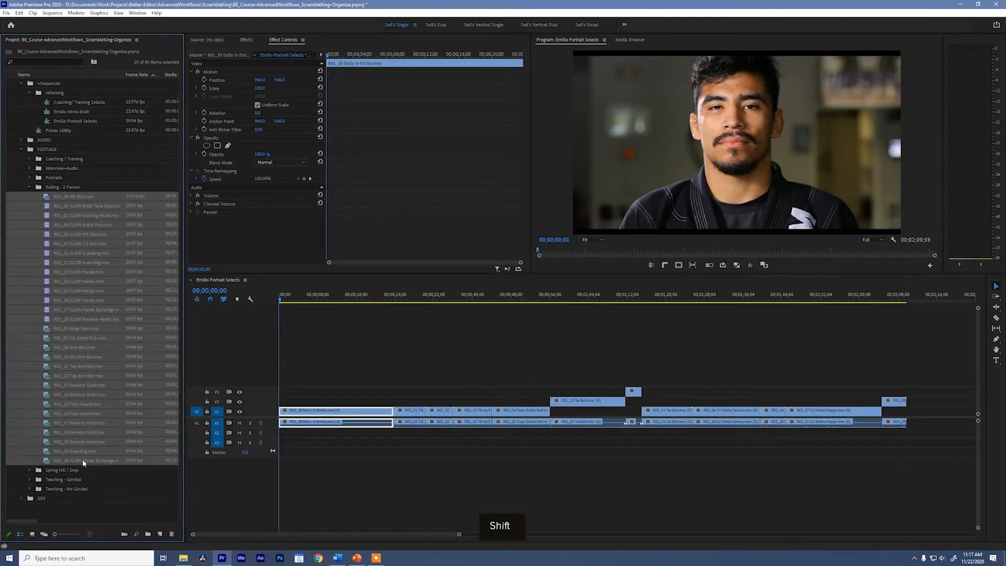
drag(83, 461, 160, 534)
click(53, 14)
click(68, 23)
click(480, 306)
click(480, 318)
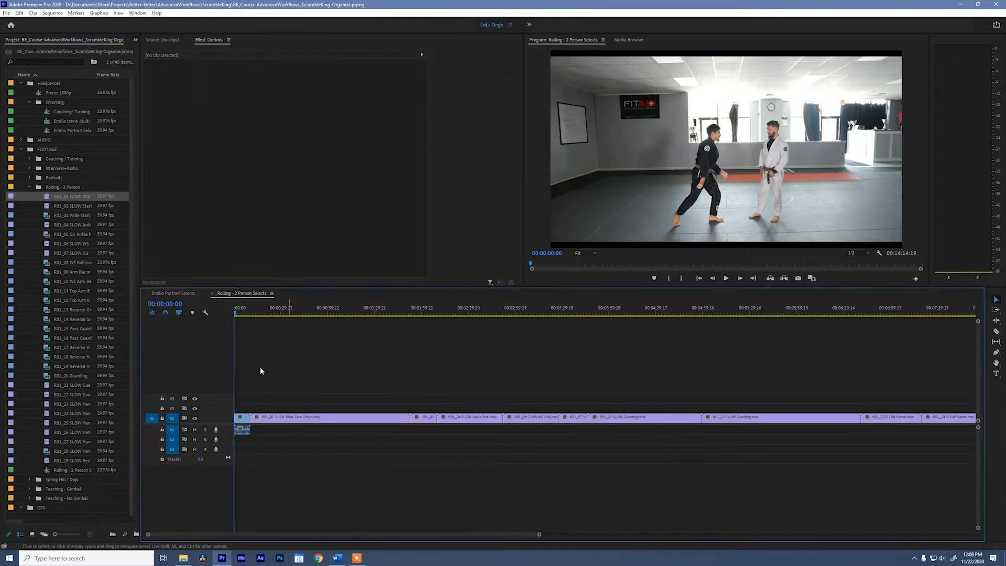
Trim the unusable footage from R01_08 WS Roll and turn on Selection Follows Playhead for the Rolling - 2 Person Selects sequence.
drag(242, 313, 356, 323)
key(a)
key(s)
key(Delete)
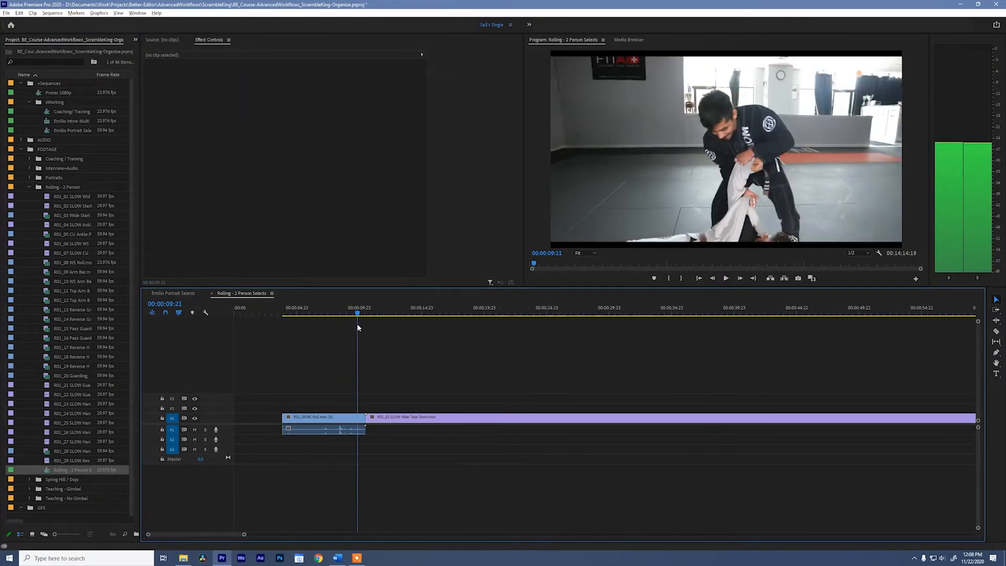
key(ctrl+k)
drag(328, 417, 279, 418)
click(52, 13)
click(79, 257)
key(Delete)
Go through R01_01 SLOW Wide Take Down and remove its unusable footage.
drag(368, 314, 527, 354)
key(a)
scroll(527, 354, down, 3)
drag(324, 311, 636, 369)
key(a)
scroll(629, 361, down, 3)
drag(464, 314, 675, 341)
key(minus)
scroll(726, 355, down, 2)
drag(546, 313, 602, 341)
key(a)
key(Delete)
Cut away the unusable footage around R01_02 SLOW Starting Hands and raise its kept section to V2.
scroll(711, 351, down, 5)
drag(368, 313, 610, 343)
key(g)
key(Delete)
key(g)
key(Delete)
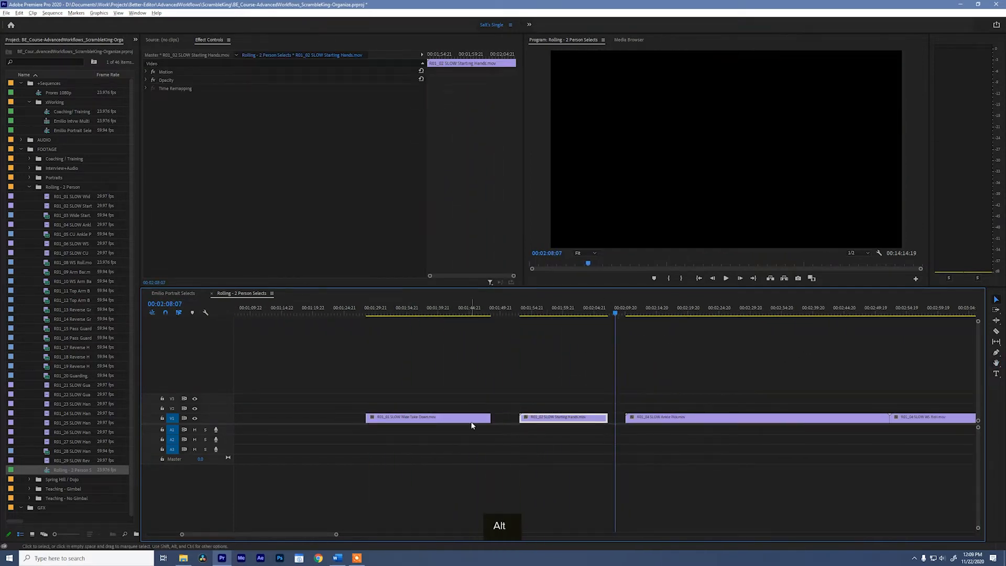
key(alt+Up)
Trim R01_04 SLOW Ankle Pick and R01_06 SLOW WS Roll, raising the best section two video tracks.
scroll(471, 415, down, 4)
drag(375, 314, 544, 327)
key(g)
key(Delete)
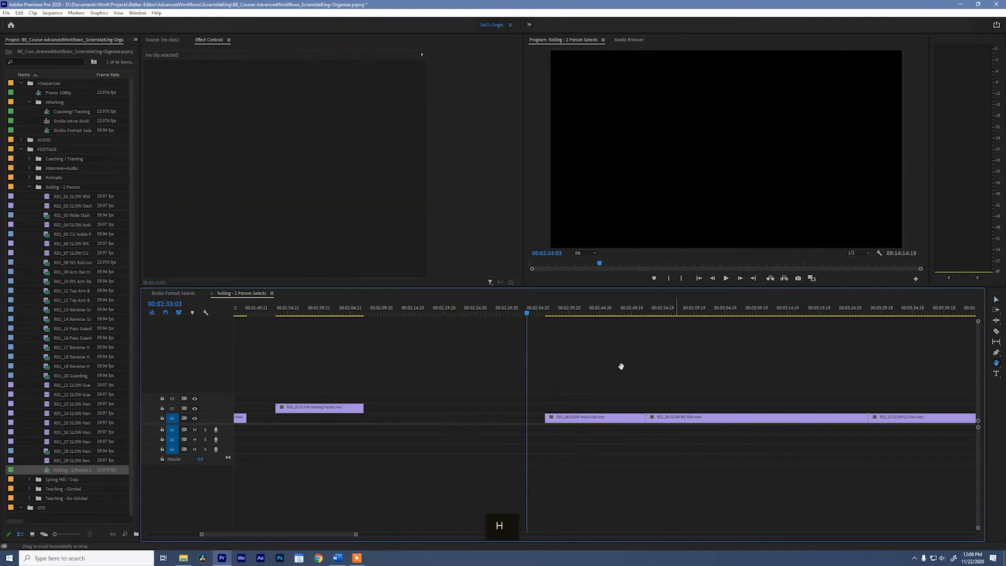
scroll(620, 366, down, 4)
drag(387, 314, 825, 343)
key(alt+Up)
key(alt+Up)
key(g)
key(Delete)
Trim R01_07 SLOW CU Roll and raise its best section to V2, removing the footage between it and R01_22 SLOW Guarding.
key(g)
key(Delete)
key(g)
key(Delete)
scroll(865, 344, down, 4)
key(alt+Up)
key(Delete)
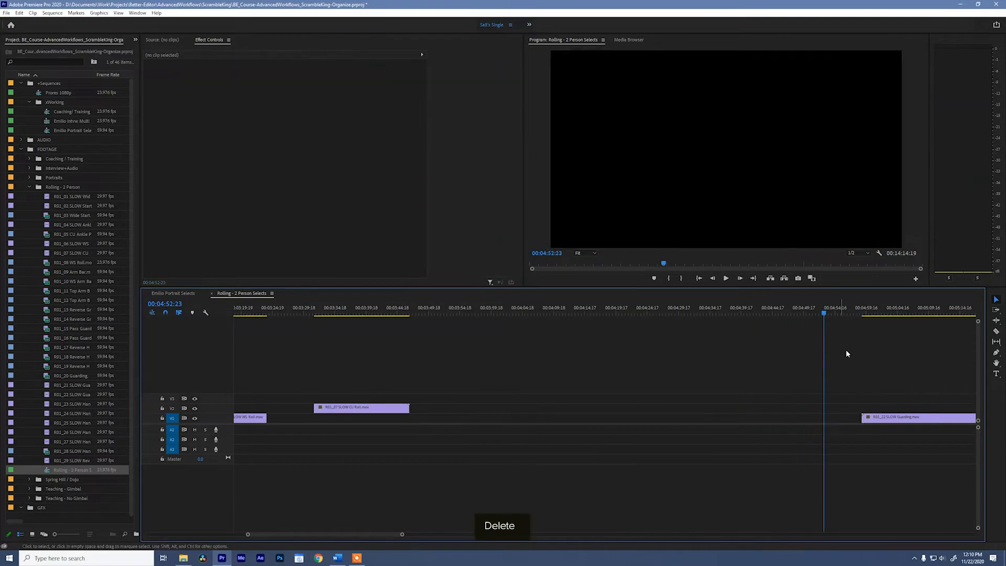
Remove the unusable footage from R01_22 SLOW Guarding and raise its kept section to V2.
scroll(846, 351, down, 5)
drag(438, 316, 885, 363)
key(g)
key(Delete)
key(a)
scroll(886, 362, down, 5)
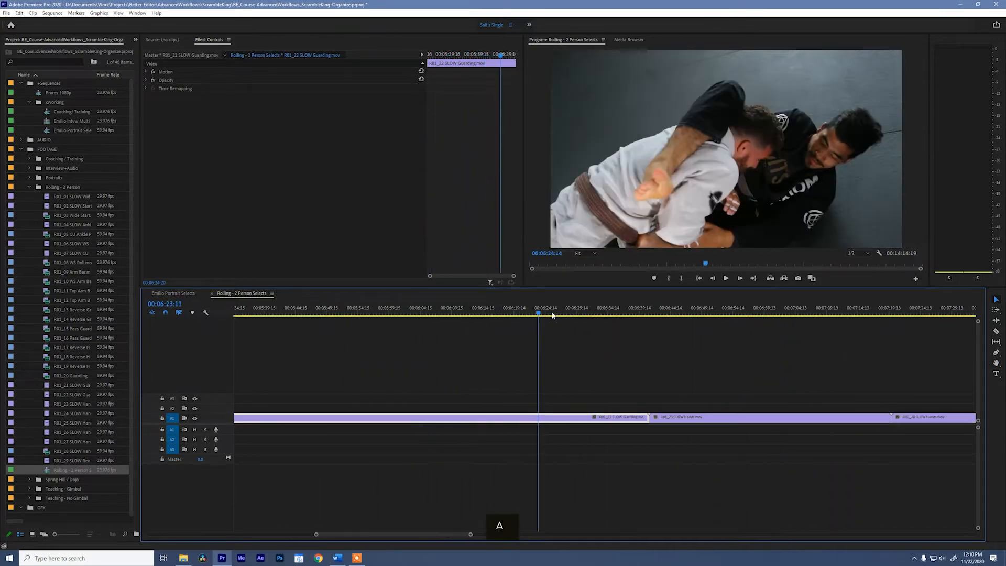
drag(551, 314, 594, 335)
key(alt+Up)
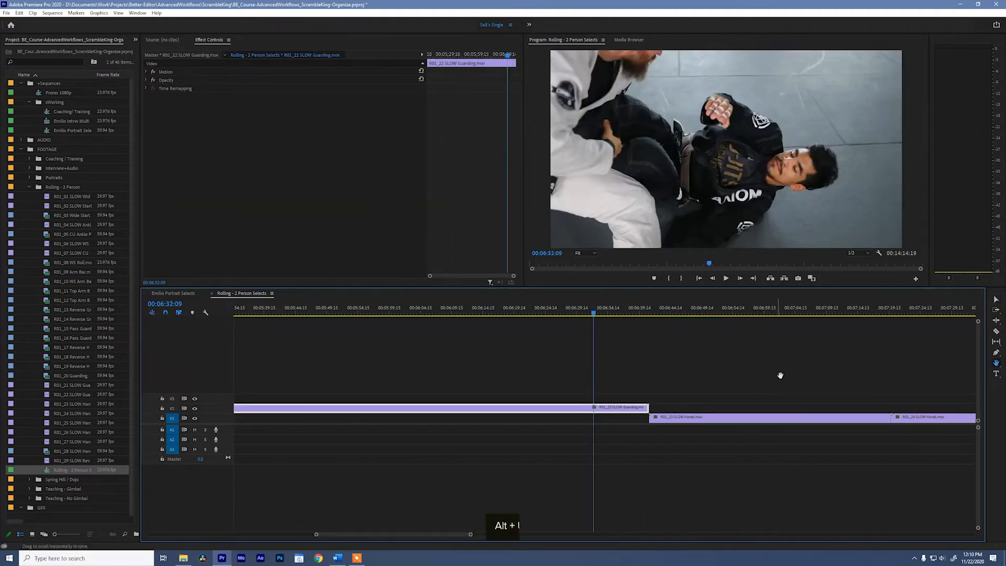
Trim the SLOW Hands clips following R01_22 SLOW Guarding and raise the best section to V2.
scroll(779, 376, down, 5)
drag(420, 315, 902, 351)
key(g)
key(Delete)
key(a)
scroll(902, 352, down, 5)
drag(569, 319, 890, 348)
key(alt+Up)
Cut the unusable footage out of the remaining SLOW Hands clips before R01_29 SLOW Reverse Hands Exchange.
key(h)
drag(831, 370, 347, 362)
key(v)
drag(409, 315, 407, 338)
key(Delete)
key(h)
key(a)
drag(430, 314, 519, 337)
key(g)
key(Delete)
Remove the unusable sections around R01_29 SLOW Reverse Hands Exchange and from the end of R01_28 SLOW Hands Exchange.
key(h)
drag(702, 357, 478, 357)
key(a)
drag(483, 314, 630, 357)
key(g)
key(Delete)
key(g)
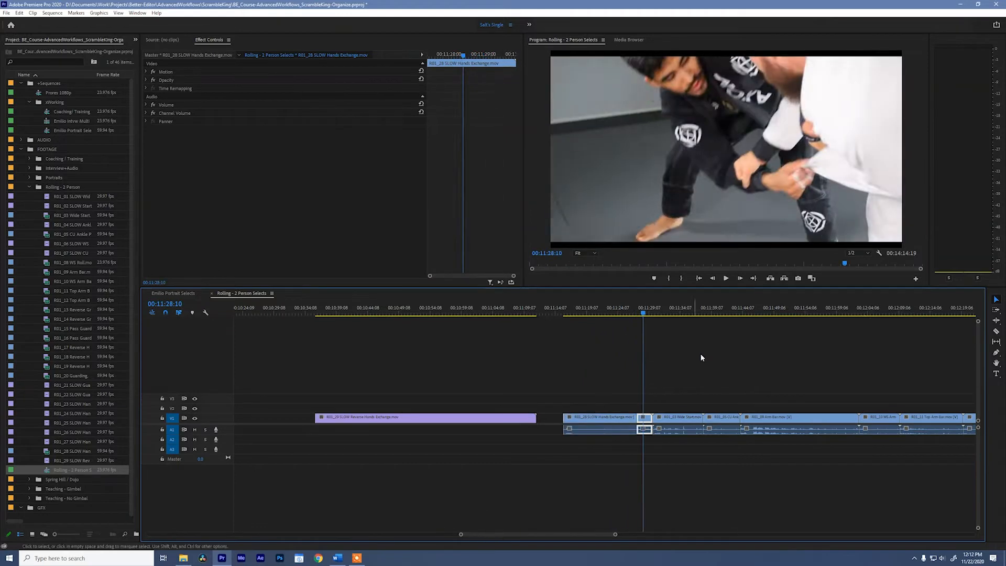
key(Delete)
Trim R01_03 Wide Start and the CU Ankle Pick clip down to their usable sections ahead of R01_09 Arm Bar.
key(h)
drag(701, 354, 445, 354)
key(a)
key(ctrl+z)
drag(401, 314, 493, 348)
key(ctrl+shift+z)
key(g)
key(Delete)
key(g)
key(Delete)
key(g)
key(Delete)
Review R01_09 Arm Bar and the footage following it, deleting the unusable sections.
key(space)
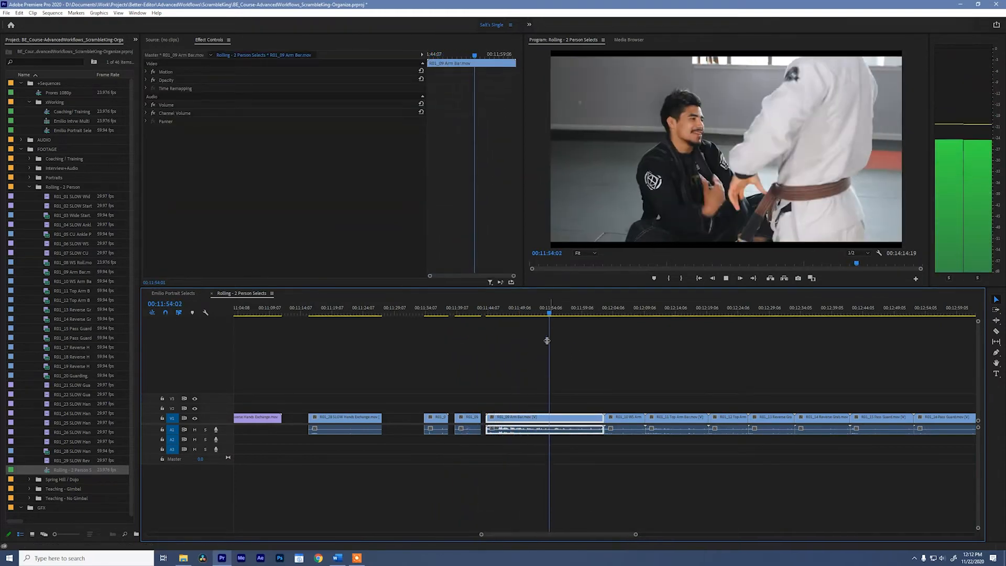
drag(577, 315, 661, 350)
key(g)
key(Delete)
key(g)
key(Delete)
key(g)
key(Delete)
Review the Top Arm Bar and guard clips, raise the best sections to V2 and V3, and remove unusable footage.
key(h)
drag(745, 362, 474, 367)
key(v)
drag(434, 316, 872, 341)
key(alt+Up)
key(alt+Up)
key(alt+Up)
key(g)
key(Delete)
key(g)
key(Delete)
key(h)
Cull the last guard clips of the rolling sequence, raising the best section to V2 with its audio on A2.
key(Delete)
scroll(795, 341, down, 5)
key(alt+Up)
alt+click(512, 427)
key(alt+Down)
key(g)
key(Delete)
key(g)
key(Delete)
scroll(872, 342, down, 5)
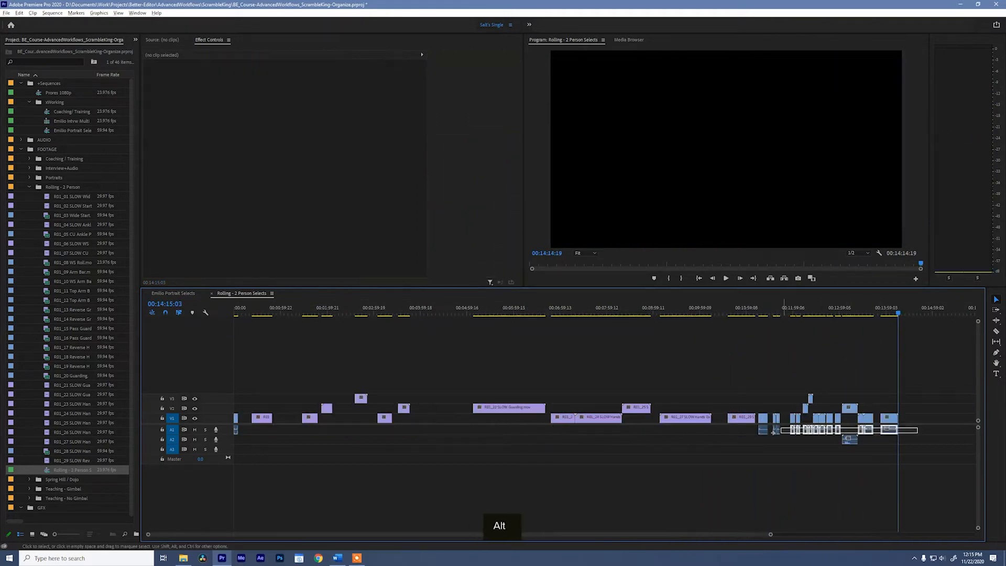
Save the project and file the Rolling - 2 Person Selects sequence in the xWorking bin.
key(shift+minus)
key(shift+z)
key(ctrl+s)
drag(72, 470, 54, 102)
Create a new sequence from all the clips in the Spring Hill / Dojo bin.
click(30, 196)
click(55, 208)
click(29, 206)
click(71, 215)
shift+click(95, 359)
key(ctrl+shift+n)
click(275, 357)
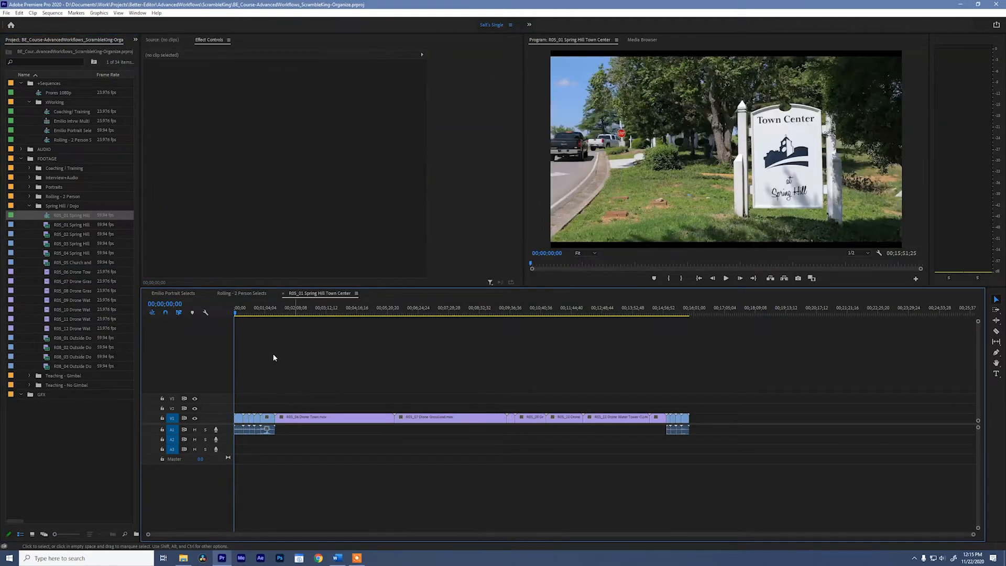
Adjust the sequence settings of the new R05_01 Spring Hill Town Center sequence and apply them.
click(52, 12)
click(69, 22)
click(479, 307)
click(472, 332)
click(479, 318)
click(478, 353)
click(551, 418)
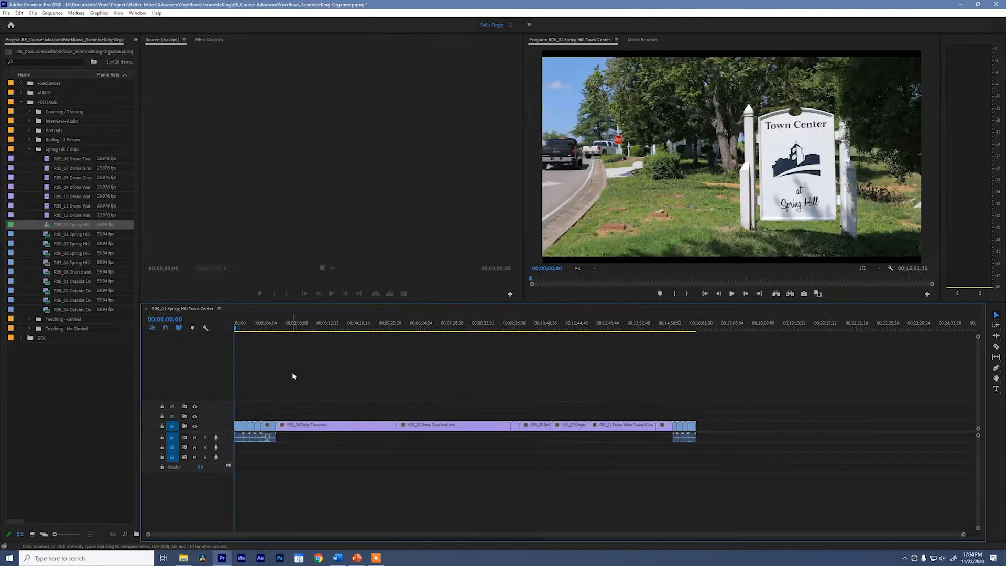
Cut R05_01 Spring Hill Town Center into sections and delete its unusable footage.
key(equal)
drag(272, 335, 676, 361)
key(ctrl+k)
key(Delete)
key(ctrl+k)
key(g)
key(Delete)
key(g)
key(Delete)
Remove the unusable sections from the R05_02, R05_03 and R05_04 Spring Hill clips.
key(g)
key(Delete)
key(g)
key(Delete)
key(g)
key(Delete)
key(g)
key(Delete)
key(g)
key(Delete)
Raise the R05_04 Spring Hill shot to V2 and cut the unusable sections out of the R05_05 Church clip.
key(alt+Up)
key(g)
key(Delete)
key(g)
key(g)
key(Delete)
drag(676, 362, 710, 367)
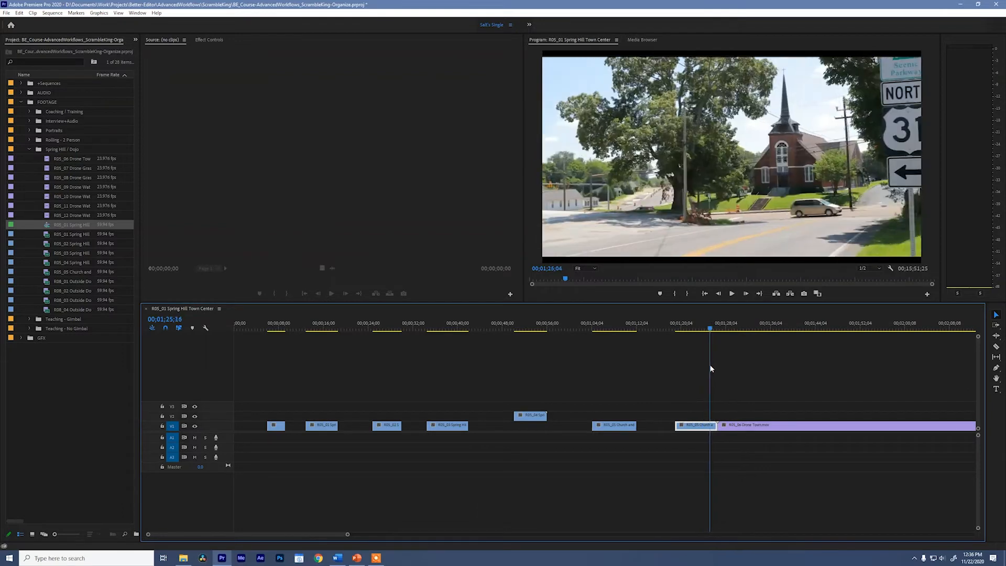
key(g)
key(Delete)
Cut the opening part of the R05_06 Drone Downtown clip and delete its unusable footage.
key(h)
drag(781, 374, 415, 379)
drag(349, 356, 511, 343)
key(shift+z)
key(=)
drag(410, 328, 443, 341)
key(g)
key(Delete)
Review the rest of the R05_06 Drone Downtown clip and remove its remaining unusable sections.
drag(442, 341, 684, 363)
key(g)
key(Delete)
key(g)
key(g)
key(Delete)
key(g)
key(g)
key(Delete)
key(Delete)
Cut the R05_07 Drone Grasslands footage into sections and delete the unusable ones.
key(h)
drag(797, 366, 494, 362)
drag(422, 329, 527, 344)
key(g)
key(g)
key(Delete)
key(g)
drag(528, 344, 619, 357)
key(g)
key(Delete)
key(g)
key(Delete)
drag(618, 357, 718, 352)
key(g)
key(Delete)
Remove the unusable sections from the Drone Water Tower clips and raise the best R05_12 shot to V2.
key(a)
drag(812, 349, 418, 344)
drag(338, 331, 626, 363)
key(Delete)
key(g)
key(Delete)
drag(636, 330, 798, 358)
key(g)
key(Delete)
key(g)
key(Delete)
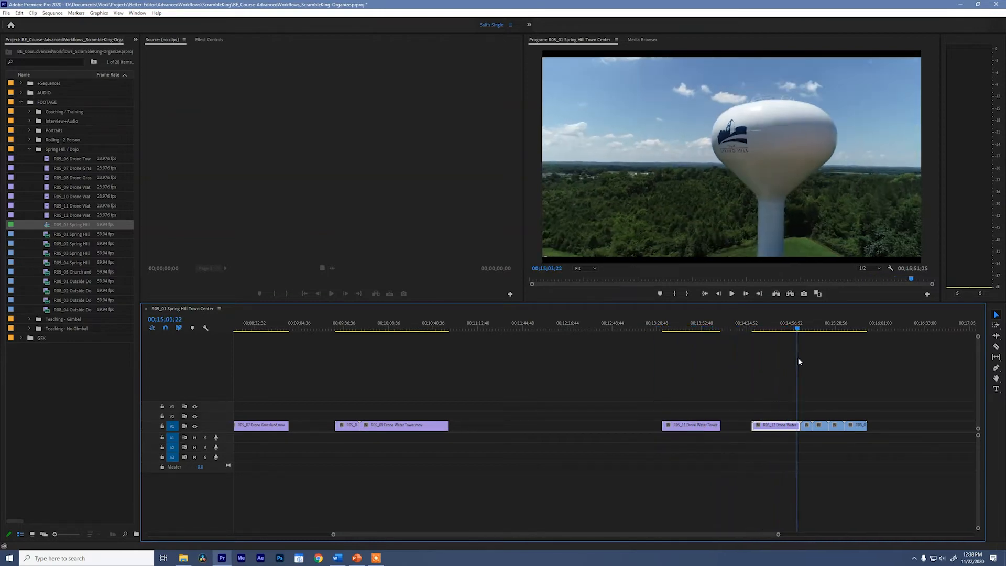
key(alt+Up)
Review the R08 Outside Dojo clips at the end of the sequence and delete the unwanted footage.
key(h)
drag(756, 401, 439, 401)
key(v)
mouse_move(485, 329)
mouse_down()
mouse_move(545, 334)
mouse_move(486, 334)
mouse_up()
key(=)
key(h)
drag(800, 376, 511, 376)
key(v)
drag(321, 330, 574, 340)
key(Delete)
key(Delete)
key(Delete)
Close the gaps between the remaining clips so the selects begin at the start of the sequence.
key(shift+z)
key(shift+minus)
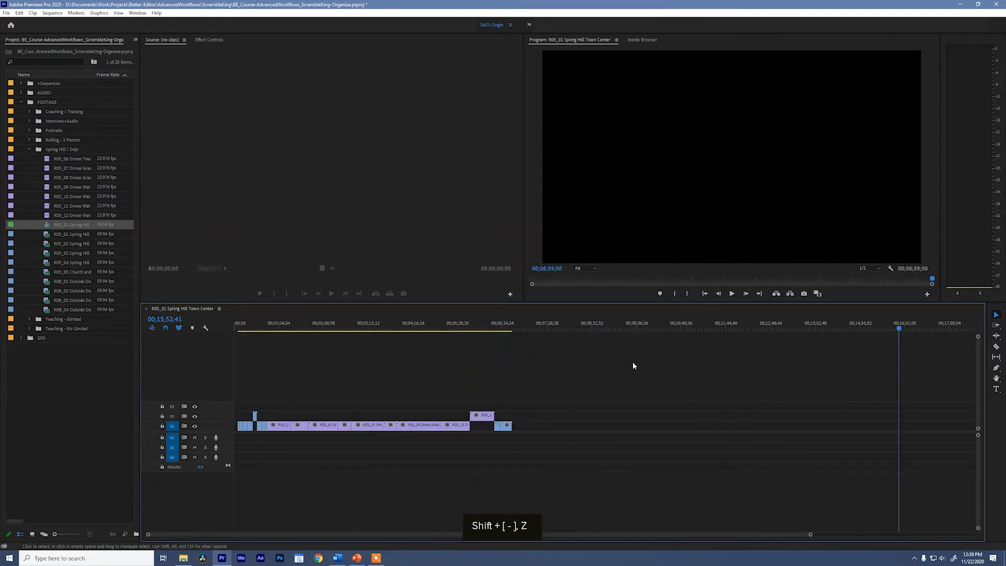
key(shift+z)
drag(304, 329, 230, 362)
key(Delete)
Rename the sequence as Spring Hill Selects and move it into the working bin inside the sequences bin.
click(72, 225)
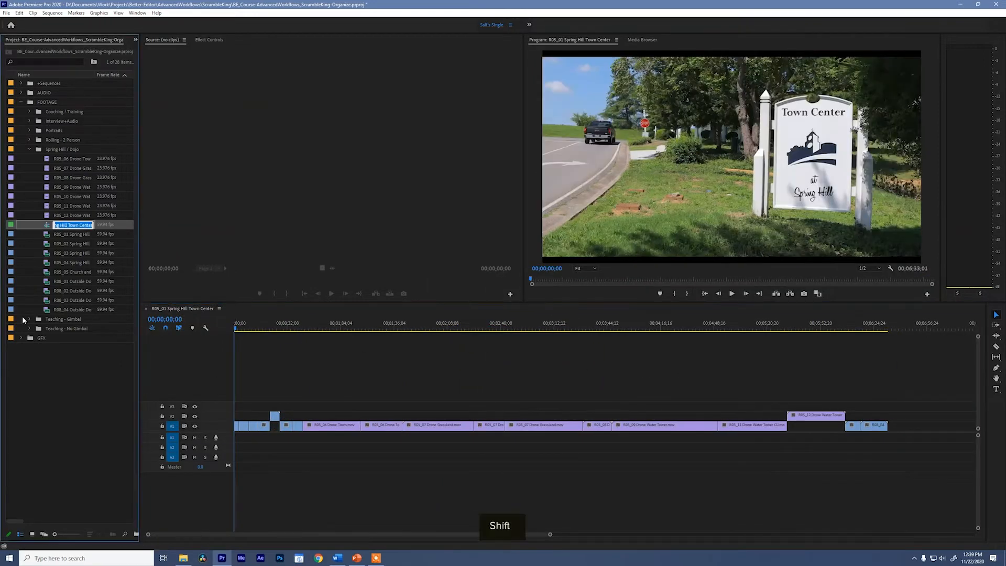
text(Spring Hill Selects)
key(Return)
drag(66, 224, 50, 93)
click(21, 83)
click(29, 92)
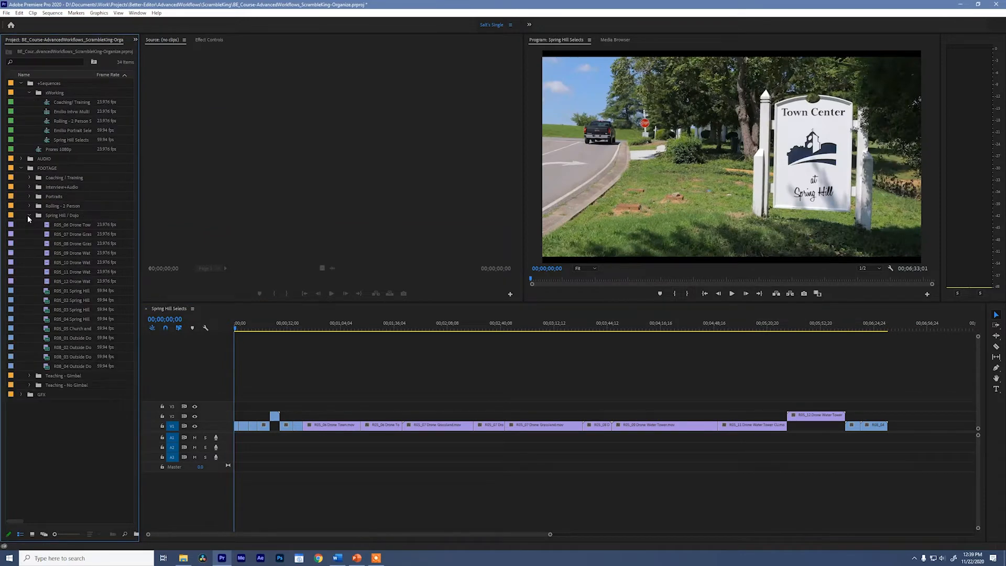
Create a new sequence from all the clips in the Teaching - Gimbal bin.
click(29, 215)
click(29, 225)
click(55, 235)
scroll(63, 251, down, 7)
shift+click(100, 490)
key(shift+n)
Adjust the sequence settings of the new R06_01 teaching sequence, apply them and save the project.
click(53, 13)
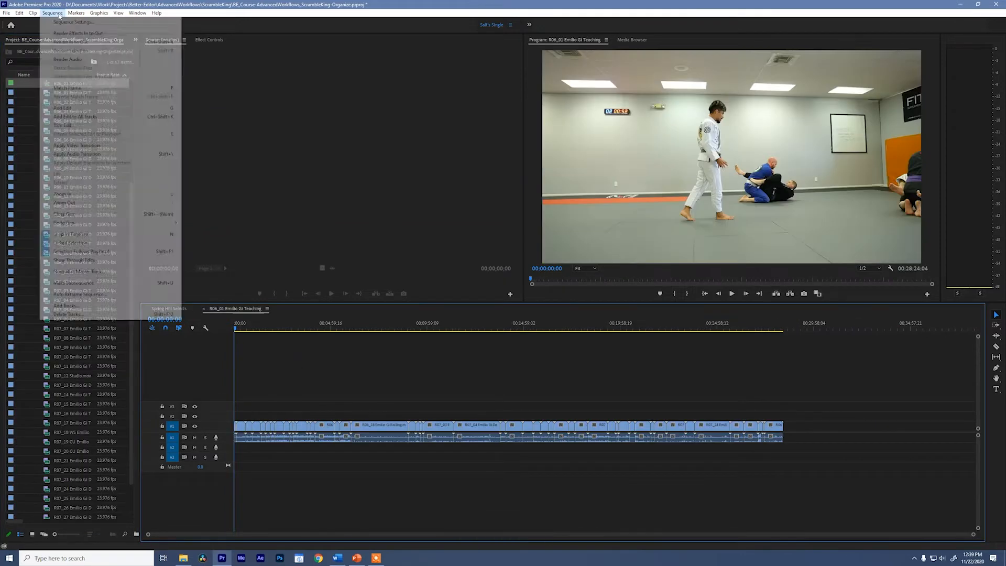
click(68, 22)
click(487, 305)
click(485, 402)
click(487, 317)
click(485, 356)
click(552, 418)
key(ctrl+s)
Enlarge the timeline around the opening clips of the R06_01 teaching sequence for review.
key(equal)
key(equal)
key(equal)
key(equal)
key(equal)
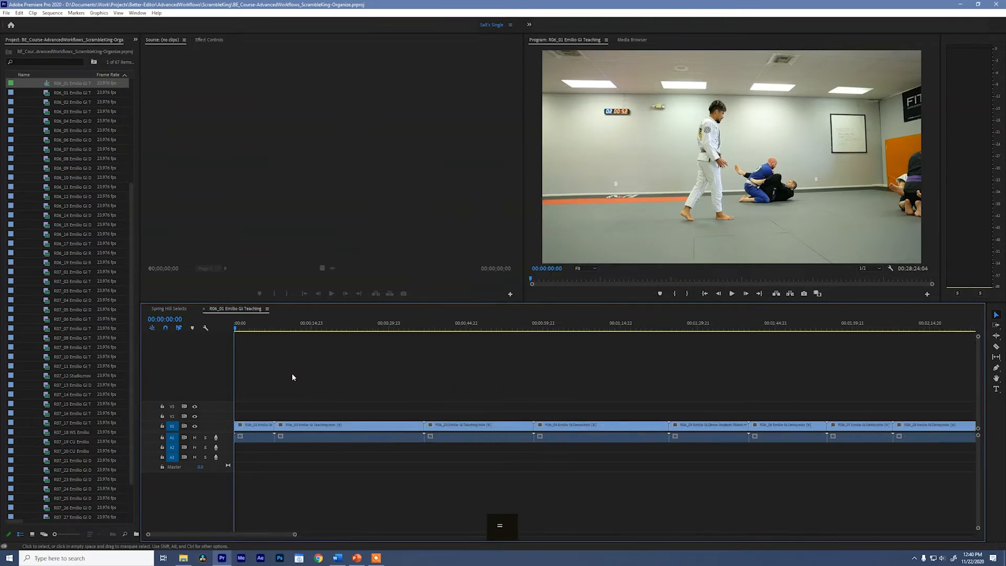
Scrub through the opening footage and delete clips R06_01 and R06_02 from the sequence.
drag(238, 328, 603, 364)
key(Delete)
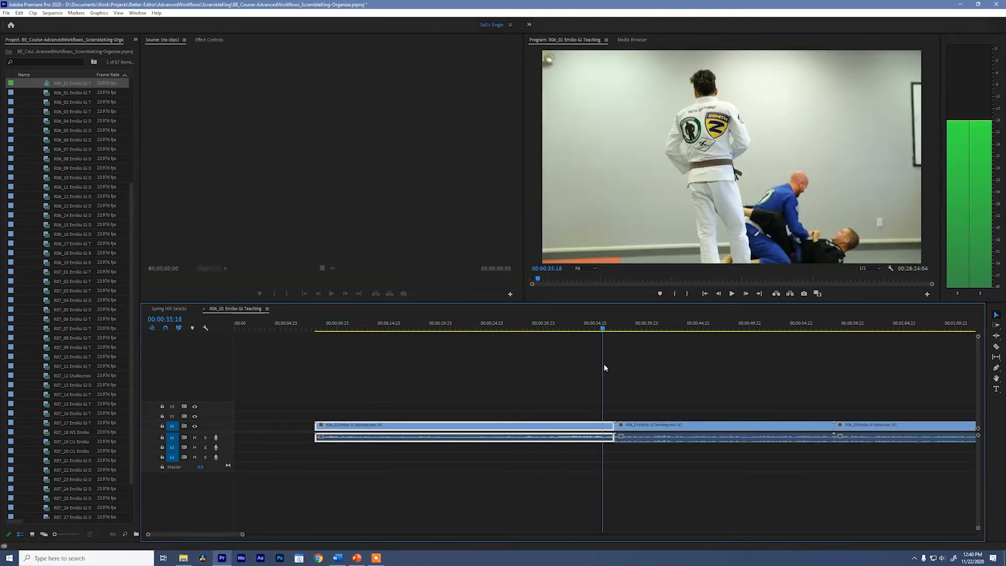
key(Delete)
Play through R06_03, split it near 00:00:50, and delete the portion before the cut.
scroll(603, 363, down, 5)
click(346, 328)
key(space)
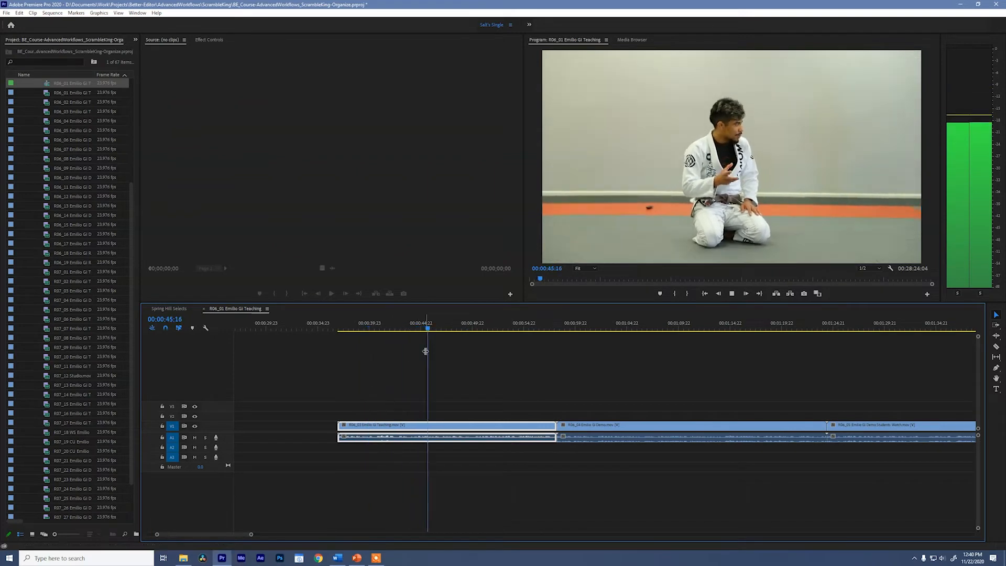
key(space)
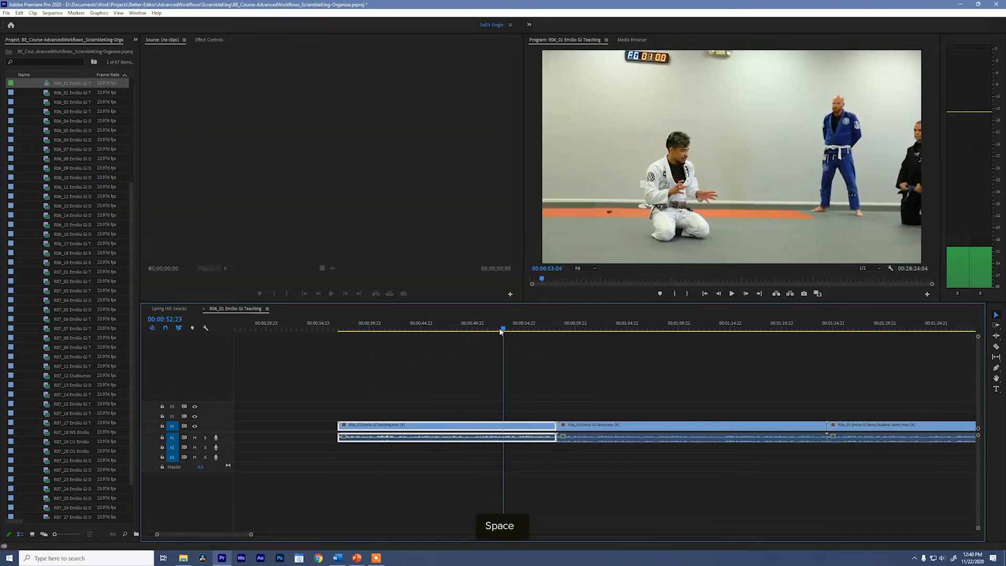
drag(502, 333, 475, 335)
key(space)
key(g)
key(Delete)
Select R06_04 at the playhead and move its audio down to track A2.
scroll(451, 401, down, 4)
key(a)
alt+click(333, 438)
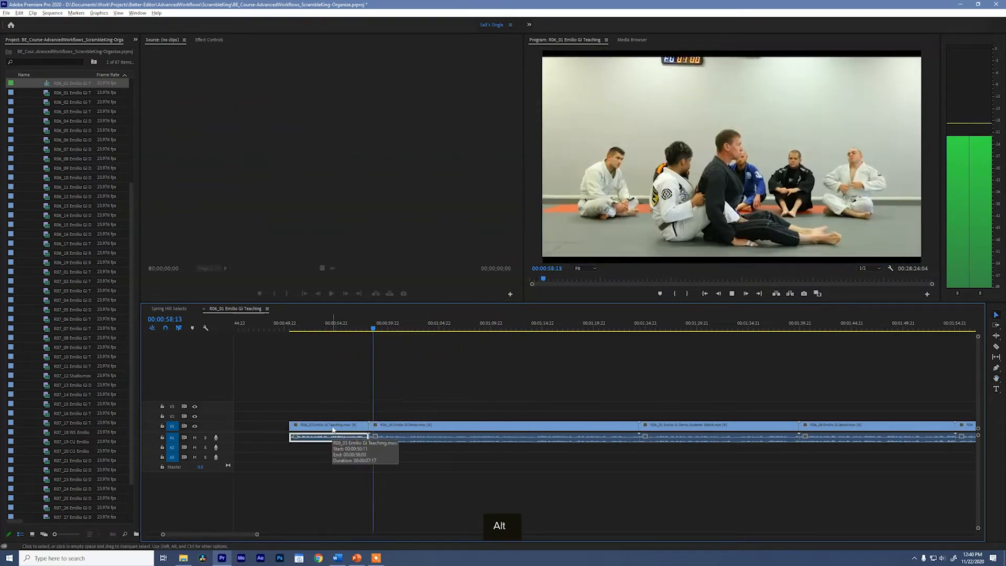
click(393, 329)
key(space)
key(alt+Down)
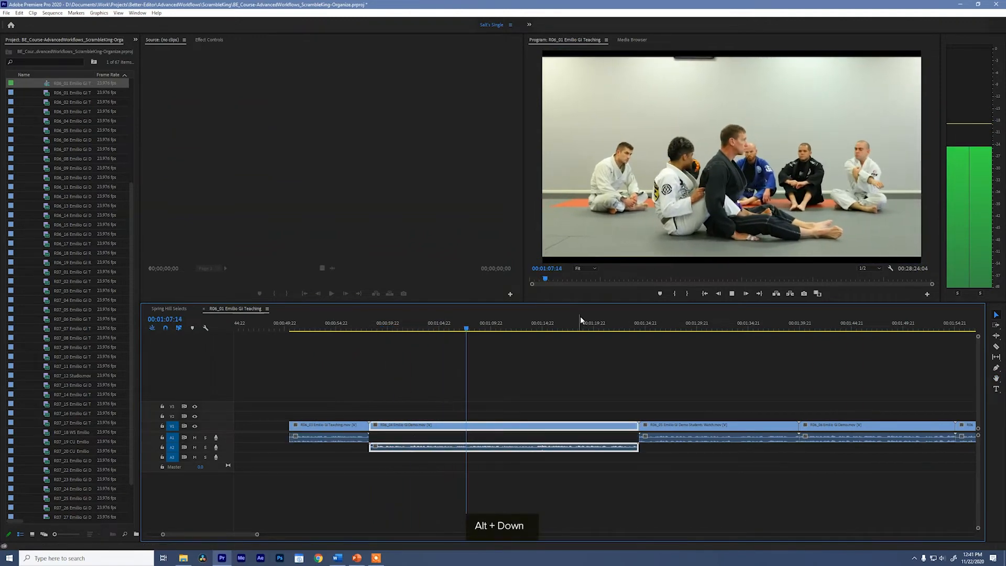
Review the footage from R06_04 onward and raise the selected video around R06_07 and R06_08 to the track above.
scroll(485, 345, down, 2)
key(a)
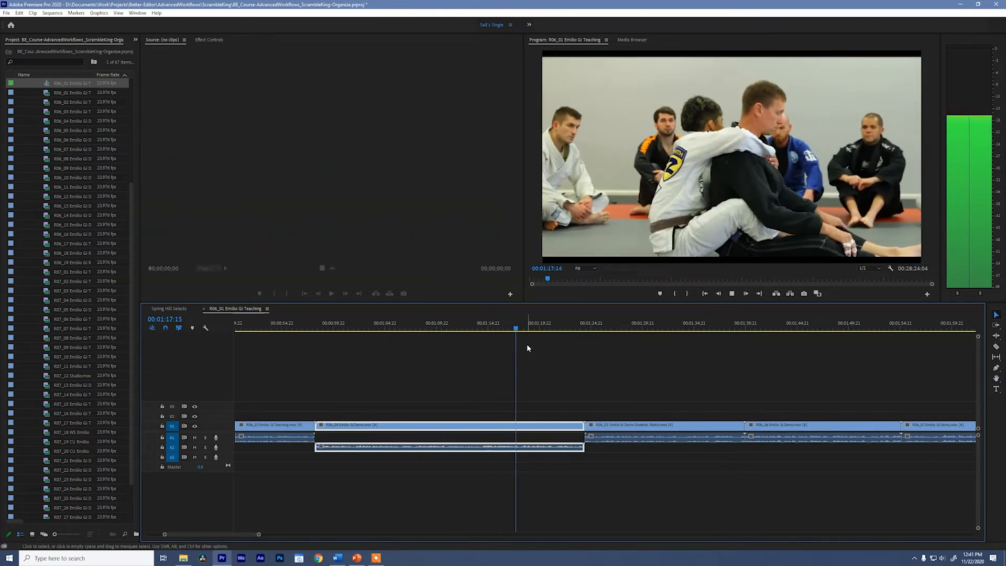
scroll(643, 367, down, 3)
drag(492, 329, 778, 352)
key(space)
key(a)
scroll(734, 352, down, 3)
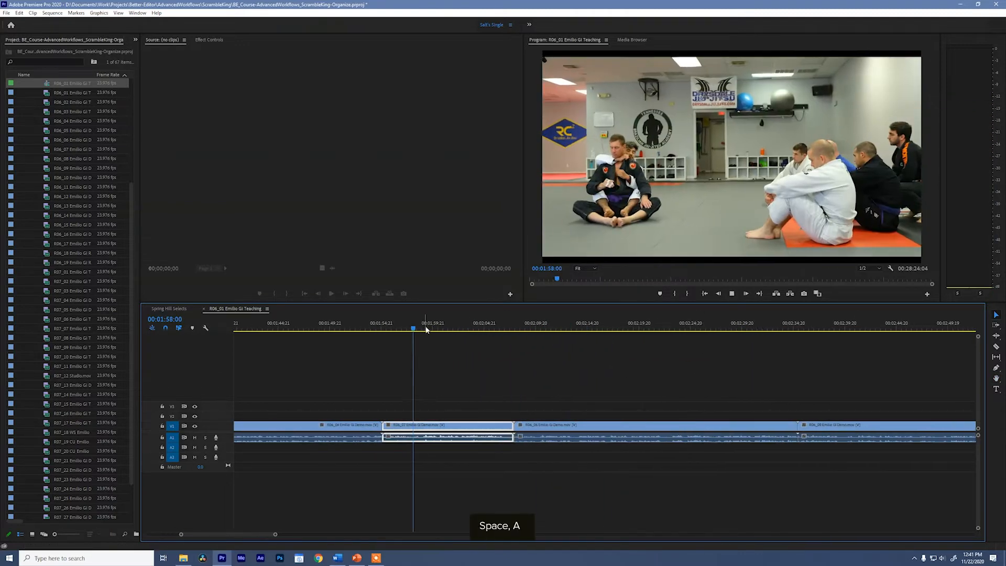
drag(427, 330, 693, 344)
alt+drag(603, 383, 463, 421)
key(alt+Up)
Scrub through the remaining R06 clips up to the long clip after R06_17, checking each for usable moments.
key(a)
scroll(440, 388, down, 3)
drag(391, 328, 802, 368)
key(a)
scroll(820, 342, down, 4)
key(a)
scroll(775, 337, down, 4)
scroll(803, 368, down, 4)
drag(375, 327, 511, 343)
key(a)
scroll(662, 344, down, 3)
key(space)
key(a)
scroll(501, 368, down, 3)
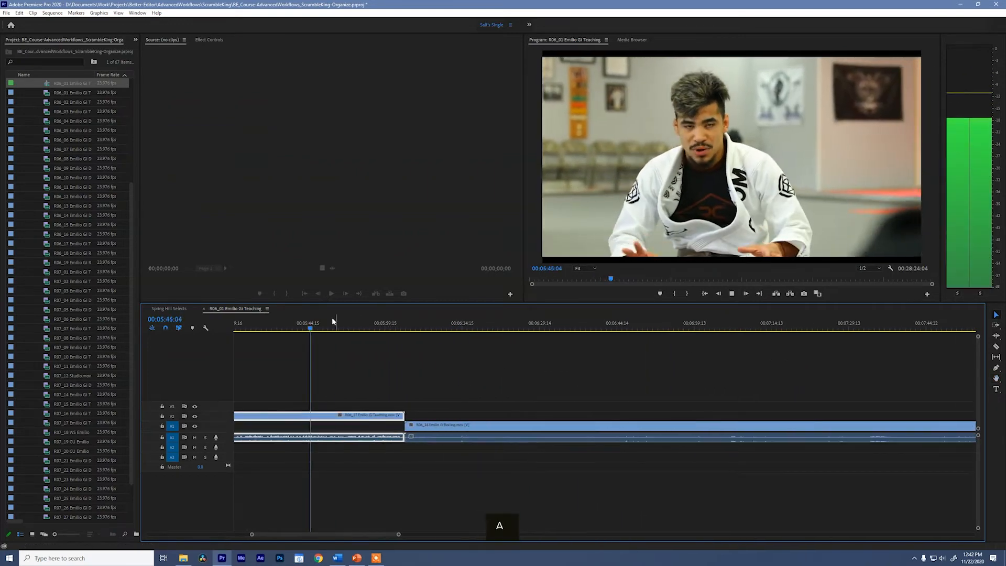
drag(318, 328, 469, 345)
drag(578, 351, 703, 346)
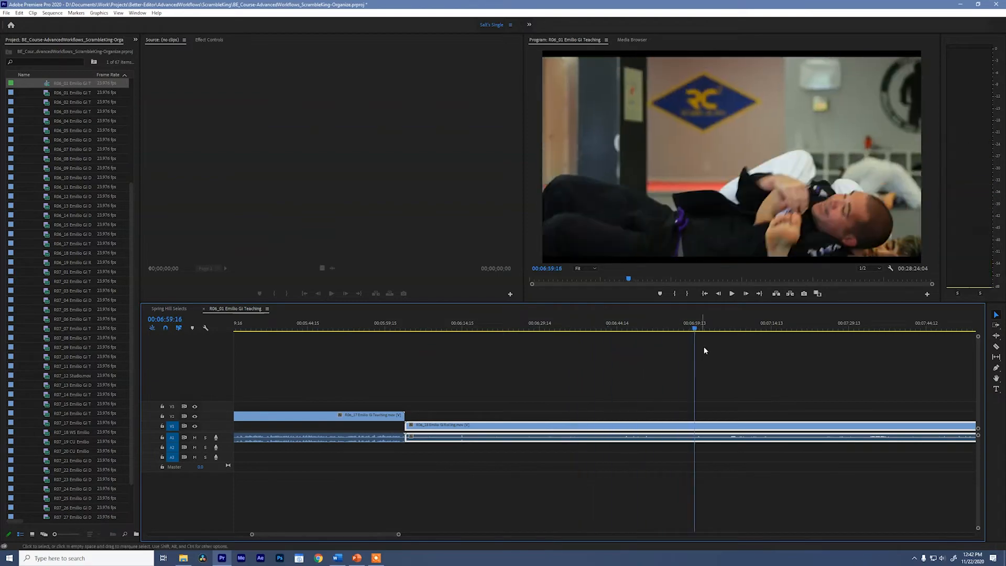
Split the footage following R06_17 at two points and delete the two unwanted pieces.
key(a)
key(h)
drag(409, 326, 797, 371)
key(ctrl+k)
key(ctrl+k)
key(Delete)
key(Delete)
Scrub further along the sequence and delete the next unwanted clip.
scroll(885, 378, down, 4)
drag(357, 329, 637, 351)
key(Delete)
key(=)
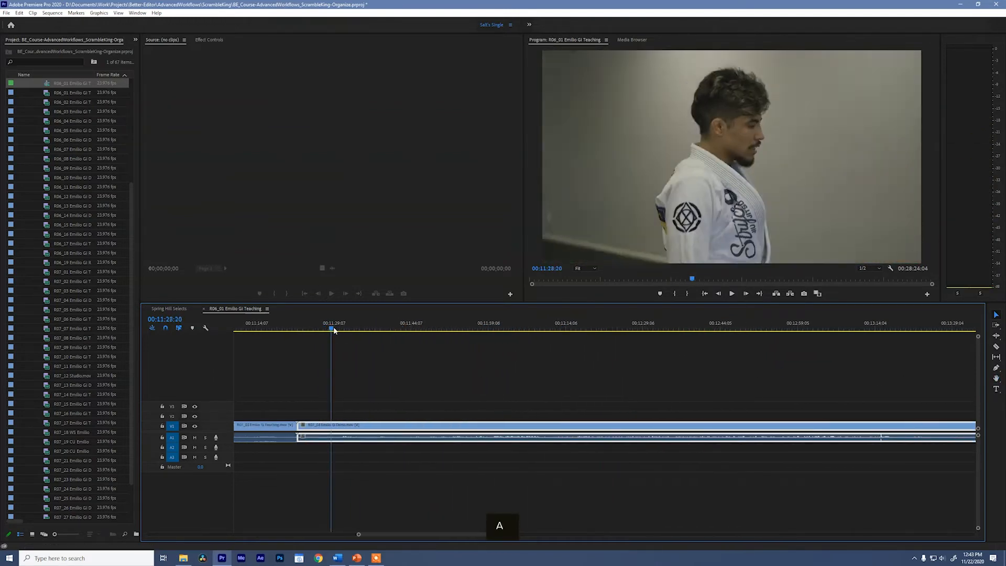
Split the Gi Demo clip after 00:11:28 at two points and delete the section around 00:12:17.
drag(333, 326, 603, 344)
key(ctrl+k)
key(g)
drag(603, 344, 583, 341)
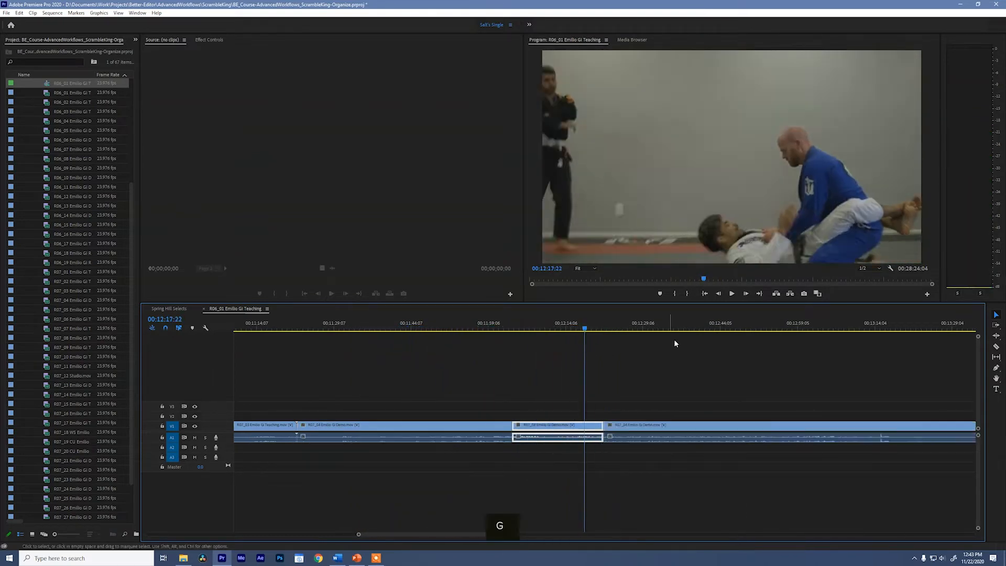
key(Delete)
Cut the footage after that demo section at several points and delete three unwanted sections.
scroll(674, 339, down, 5)
drag(340, 326, 473, 352)
key(g)
key(g)
drag(473, 352, 730, 355)
key(Delete)
key(g)
key(g)
key(Delete)
key(g)
key(Delete)
Review the footage leading up to 00:15:29, split it at the chosen point, and delete the unwanted part.
key(h)
drag(839, 378, 445, 378)
key(v)
drag(420, 332, 761, 341)
key(h)
key(a)
drag(761, 346, 535, 347)
key(g)
key(Delete)
Play the teaching clip that starts at 00:15:36:14 and delete it.
key(h)
drag(672, 376, 469, 378)
key(a)
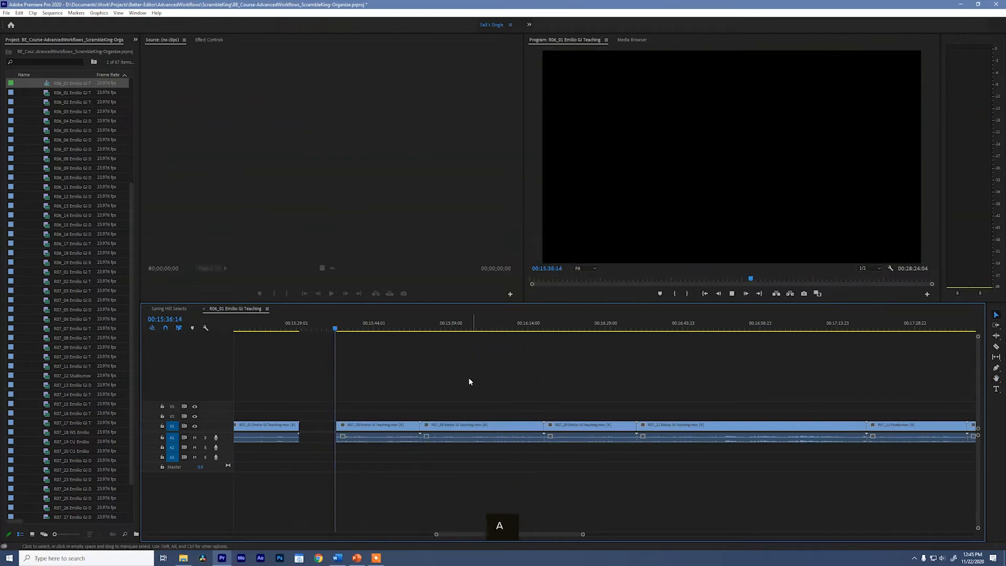
key(space)
key(space)
key(Delete)
Scrub through the next teaching clips, split them, and delete the unwanted portions, including the opening of R07_10.
drag(370, 327, 558, 356)
key(g)
key(Delete)
key(space)
key(g)
key(Delete)
Split R07_10 at 00:16:33:23 and delete its tail.
key(h)
drag(727, 381, 498, 381)
key(a)
click(402, 330)
key(g)
key(Delete)
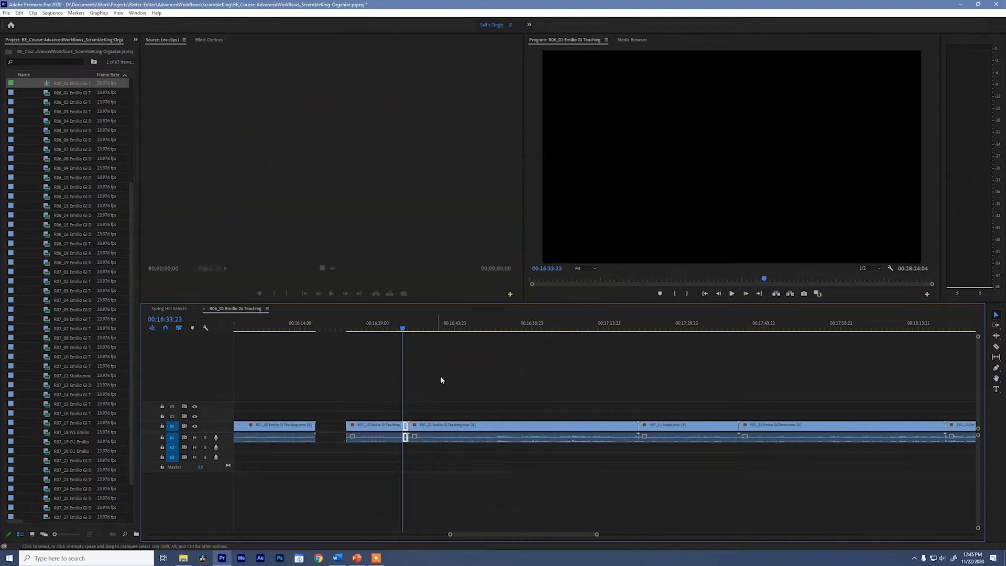
Cut a middle section out of R07_11 and raise the video before it to track V2.
drag(429, 330, 563, 354)
key(g)
key(g)
key(Delete)
key(alt+Up)
Review R07_12 and place its video on track V2.
drag(630, 406, 442, 401)
drag(419, 331, 530, 338)
key(space)
key(a)
key(h)
drag(618, 382, 499, 371)
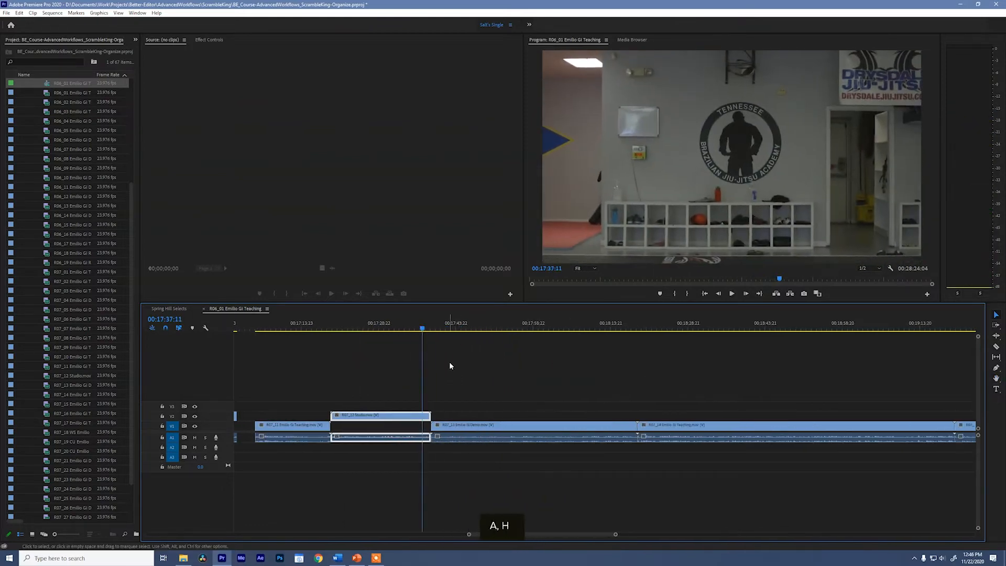
Split R07_13, delete its opening, play the remainder, and delete that as well.
drag(454, 330, 525, 347)
key(g)
key(Delete)
key(space)
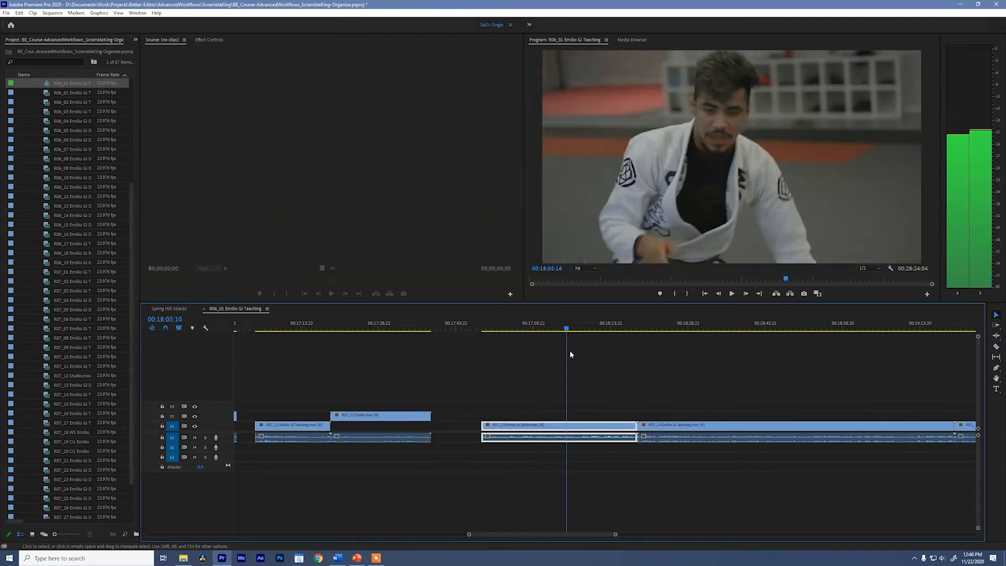
key(Delete)
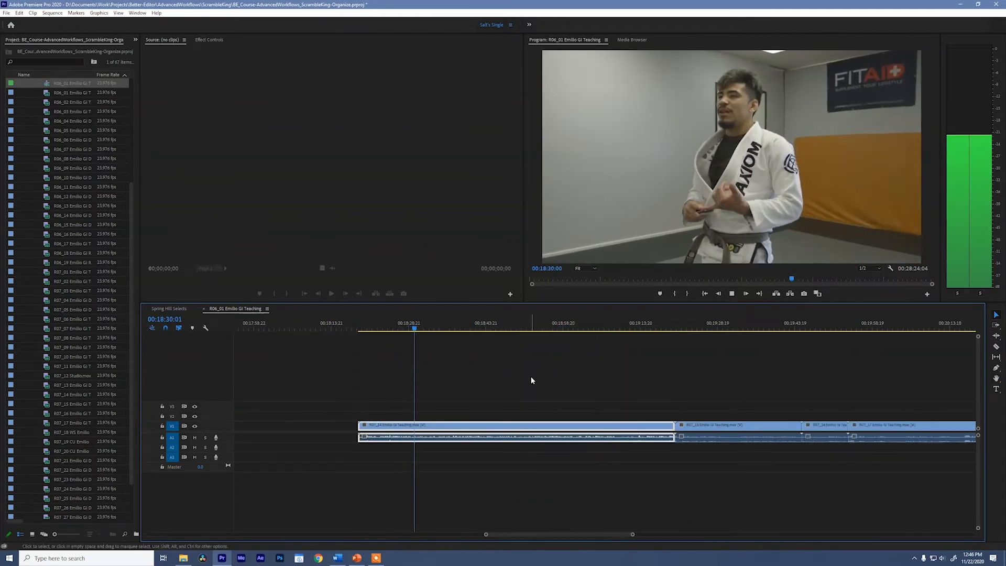
Play through R07_14, cut off its tail from about 00:19:10, and move the kept video up to track V2.
key(l)
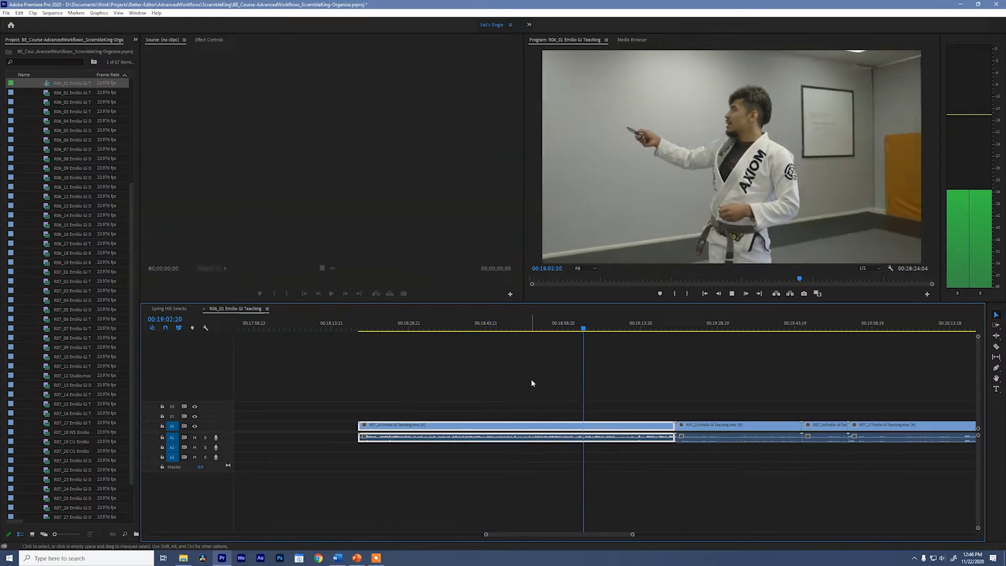
key(space)
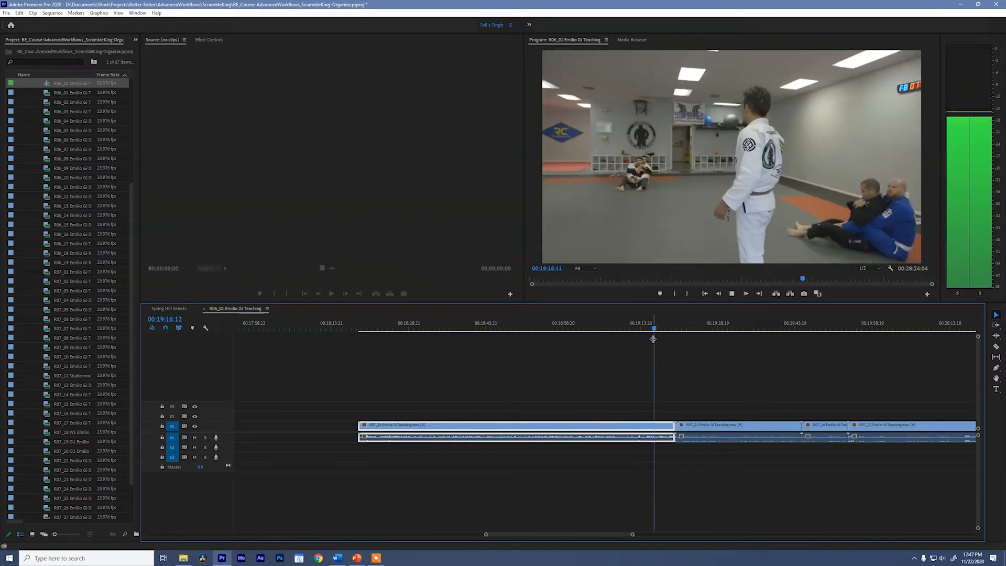
click(620, 329)
key(g)
click(638, 331)
key(Delete)
click(612, 330)
key(alt+Up)
Play R07_15 and move its video up to track V2.
key(h)
drag(731, 396, 429, 396)
click(417, 330)
key(space)
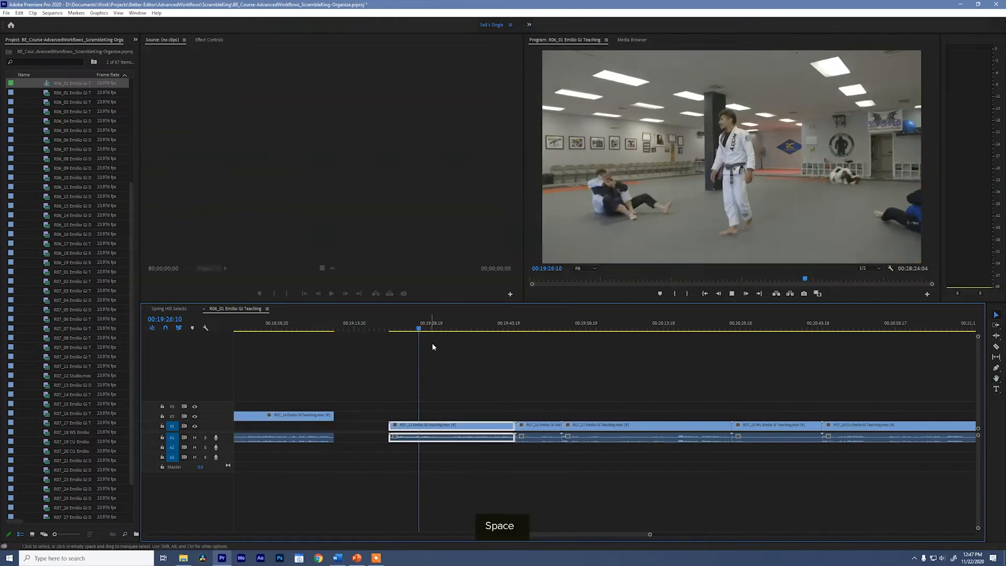
key(alt+Up)
Scrub through R07_17, raise its video to track V2, and delete the wide-shot clip R07_18.
key(h)
drag(647, 396, 550, 395)
drag(401, 330, 715, 358)
key(alt+Up)
key(Delete)
Review the close-up clip R07_19, split it where the usable footage ends, and delete the rejected part.
drag(731, 388, 430, 388)
key(a)
click(457, 330)
drag(460, 333, 592, 366)
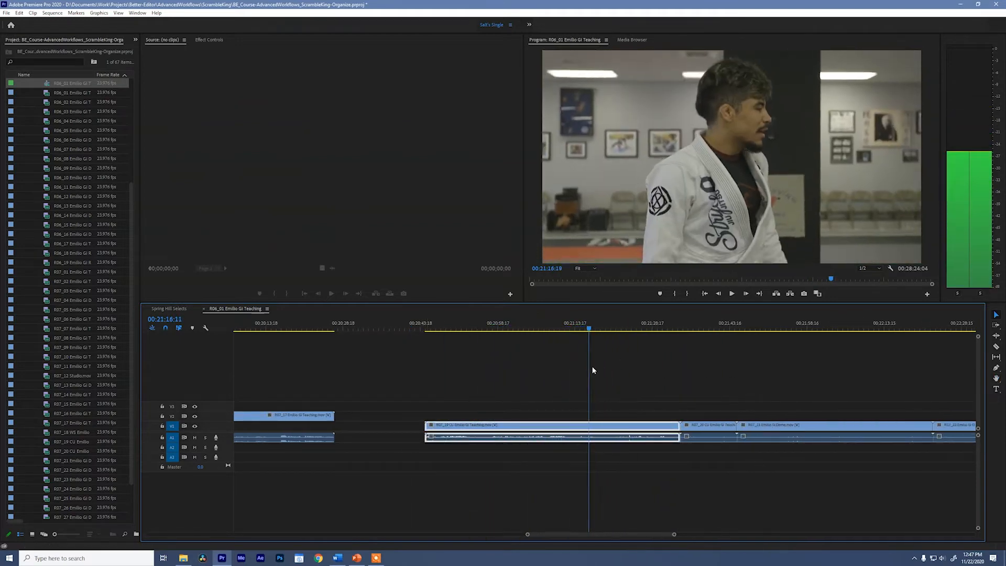
key(space)
click(576, 331)
key(space)
key(g)
key(Delete)
Play the next close-up, R07_20, split off and delete its unusable part, and raise the kept video to track V2.
key(h)
drag(699, 388, 469, 418)
key(space)
key(space)
key(g)
key(Delete)
key(alt+Up)
Scrub through the following demo clips, delete the unusable portions, and raise the kept videos to track V2.
key(h)
drag(605, 387, 398, 389)
drag(336, 331, 342, 375)
key(Delete)
key(alt+Up)
key(h)
key(a)
drag(337, 331, 358, 354)
key(g)
key(Delete)
key(alt+Up)
Review the next two usable demo shots and raise their video to track V2.
key(h)
key(a)
drag(404, 330, 497, 338)
key(alt+Up)
key(h)
drag(497, 336, 312, 319)
key(alt+Up)
Scrub further into the demo footage, split it, and delete the rejected section.
drag(387, 334, 490, 336)
key(g)
key(Delete)
Play the demo clip before about 00:26:22, cut out its unusable section, and raise the remaining video to track V2.
key(h)
key(a)
key(space)
key(space)
key(g)
key(Delete)
drag(490, 337, 618, 355)
key(alt+Up)
Review the two demo clips starting at about 00:26:22 and delete them both.
key(space)
scroll(624, 364, down, 3)
key(g)
click(465, 333)
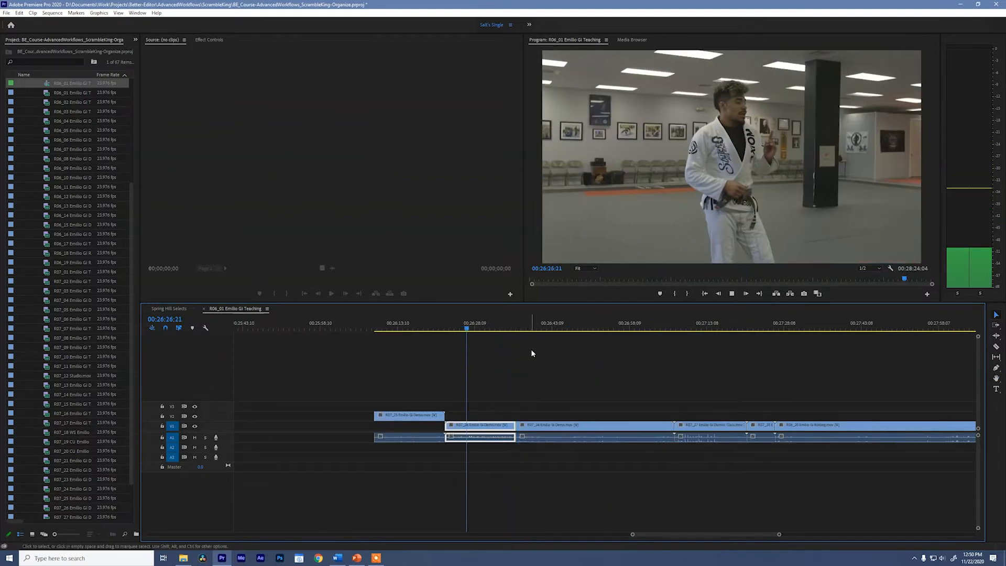
key(Delete)
drag(537, 333, 563, 335)
key(space)
key(Delete)
Scrub through the clip starting at about 00:27:07, split it, and delete the unwanted footage.
drag(686, 333, 716, 337)
key(g)
drag(717, 338, 790, 345)
key(Delete)
Scrub through the final rolling clip and raise its video to track V2.
key(h)
drag(858, 371, 525, 374)
key(v)
drag(485, 332, 746, 362)
key(alt+Up)
Fit the whole sequence in view with collapsed tracks, close the gaps between its clips, and return to the start.
key(backslash)
key(shift+minus)
click(245, 426)
key(Delete)
key(Home)
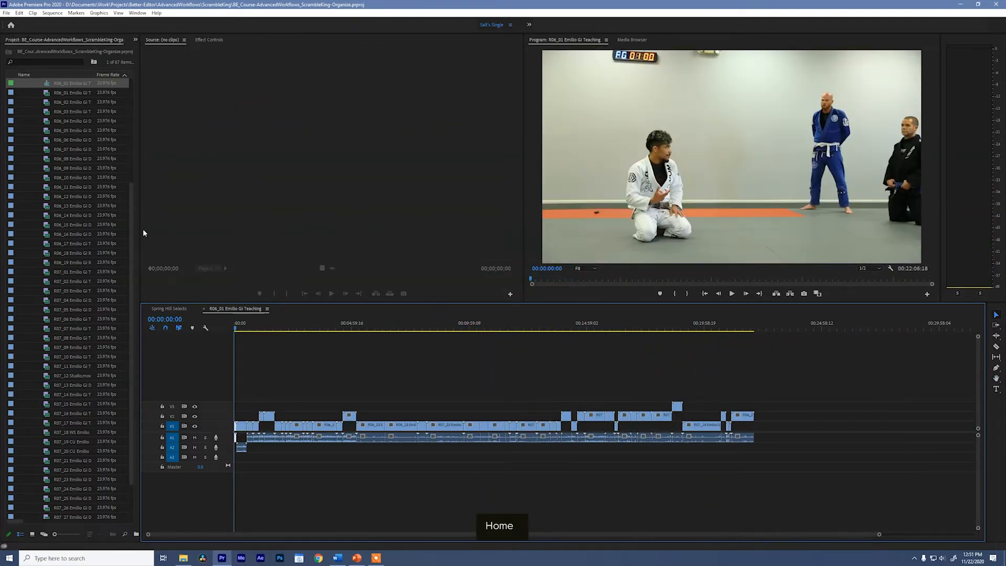
Save the project and rename the culled sequence "Teaching - Gimbal Selects".
key(ctrl+s)
scroll(72, 228, up, 5)
click(72, 225)
text(Teaching - Gimbal Selects)
key(Return)
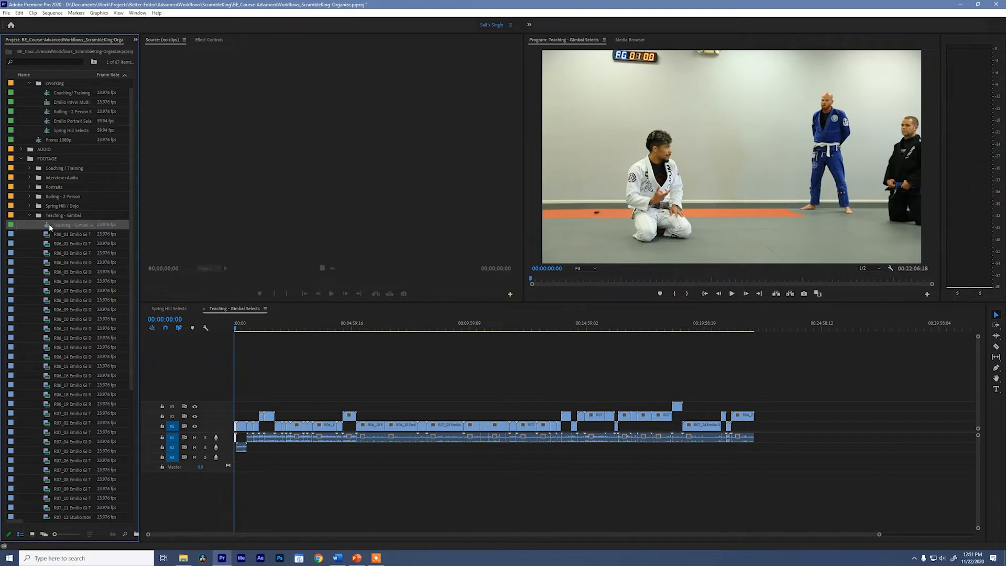
Move the Teaching - Gimbal Selects sequence into the xWorking bin and collapse its original footage bin.
drag(48, 225, 40, 84)
drag(38, 159, 42, 93)
click(30, 234)
Create a sequence from all the clips in the next teaching bin, through R09_33, and close the other open sequences.
click(29, 244)
click(68, 253)
drag(132, 367, 140, 455)
shift+click(71, 498)
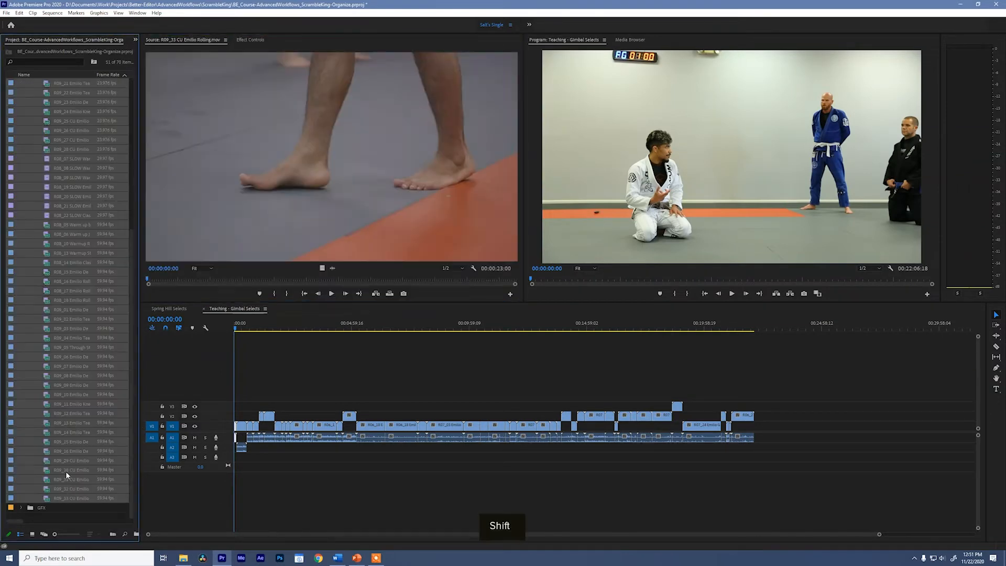
right_click(65, 472)
click(147, 309)
click(147, 309)
Change the new sequence's video preview file format and codec in its settings, accepting the deletion of existing previews.
click(51, 13)
click(67, 21)
click(491, 307)
click(483, 331)
click(491, 318)
click(507, 413)
key(Return)
key(Return)
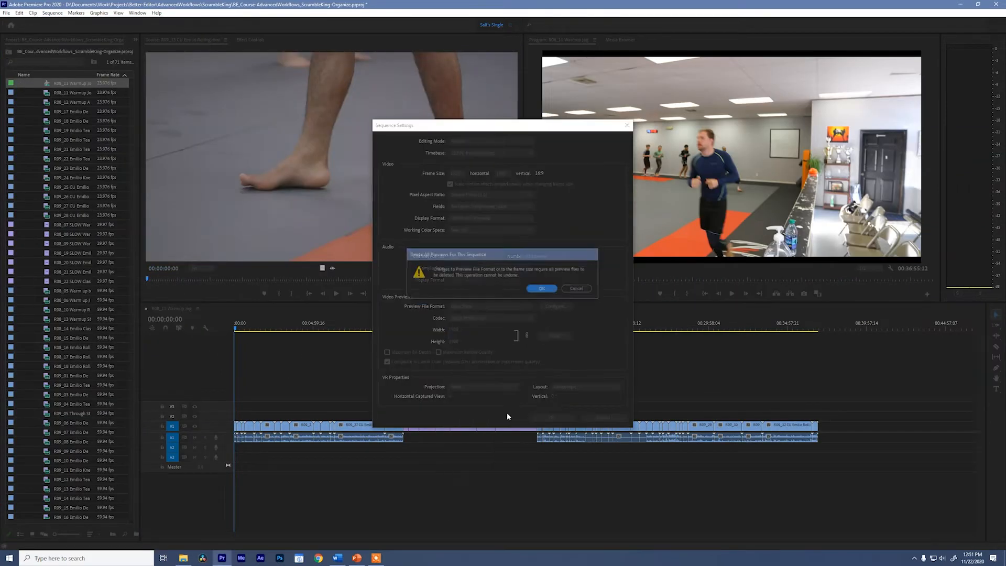
Move the purple slow-motion clips to the end of the sequence, close the gap they leave, and collapse the tracks.
drag(409, 407, 908, 426)
click(544, 380)
key(shift+Delete)
drag(406, 426, 831, 430)
click(815, 391)
key(shift+Delete)
key(Home)
key(shift+minus)
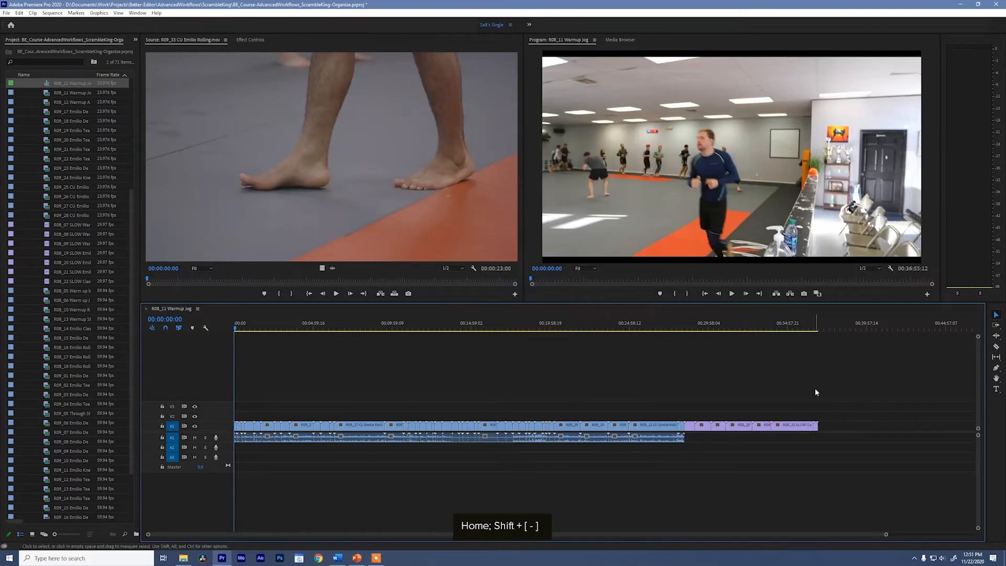
Scrub through the opening warm-up clips of the R08_11 Warmup Jog sequence and raise the usable video one track.
key(equal)
key(equal)
key(equal)
key(equal)
drag(236, 329, 581, 366)
key(alt+Up)
Split the early clips around the unusable footage and delete the rejected pieces.
key(ctrl+k)
key(Delete)
key(ctrl+k)
key(Delete)
key(Delete)
Review and delete the footage between about 00:01:45 and 00:02:35.
scroll(362, 330, down, 5)
drag(331, 325, 782, 352)
key(Delete)
key(Delete)
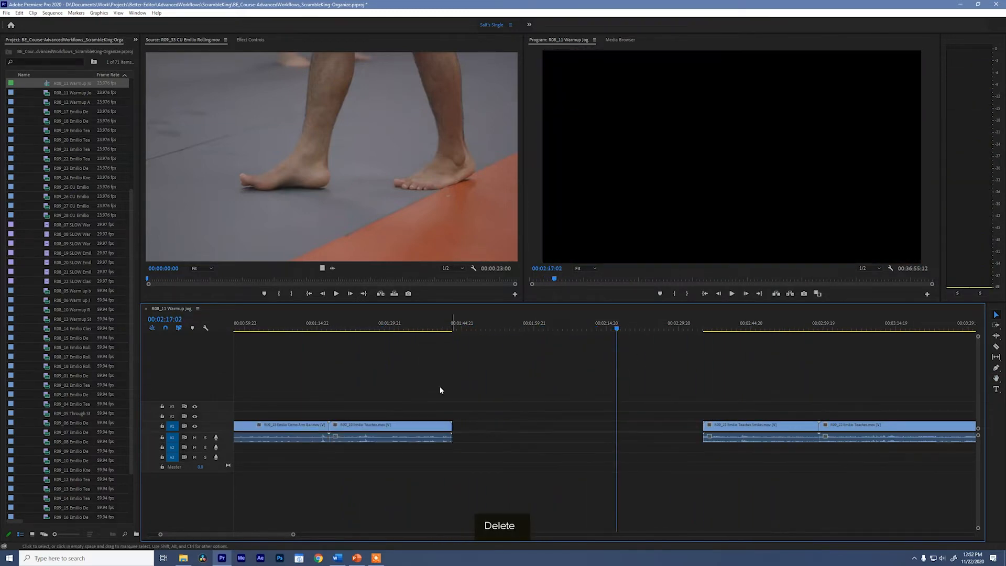
Scrub through another stretch of the teaching clips and delete the rejected one.
scroll(440, 391, up, 5)
drag(350, 329, 596, 370)
key(Delete)
Scrub through the following teaching clip, split it, and delete its unusable part.
scroll(503, 367, down, 12)
drag(328, 329, 541, 373)
key(ctrl+k)
key(Delete)
Play and split the next demonstration footage, and raise the kept video to track V2.
scroll(652, 364, down, 8)
key(space)
key(space)
key(ctrl+k)
drag(571, 329, 738, 369)
key(alt+Up)
Scrub and play the adjoining footage and delete the rejected clip.
drag(335, 325, 446, 337)
key(space)
key(h)
drag(570, 366, 480, 366)
key(Delete)
Scrub through clip R08_24 and delete it.
drag(661, 329, 676, 335)
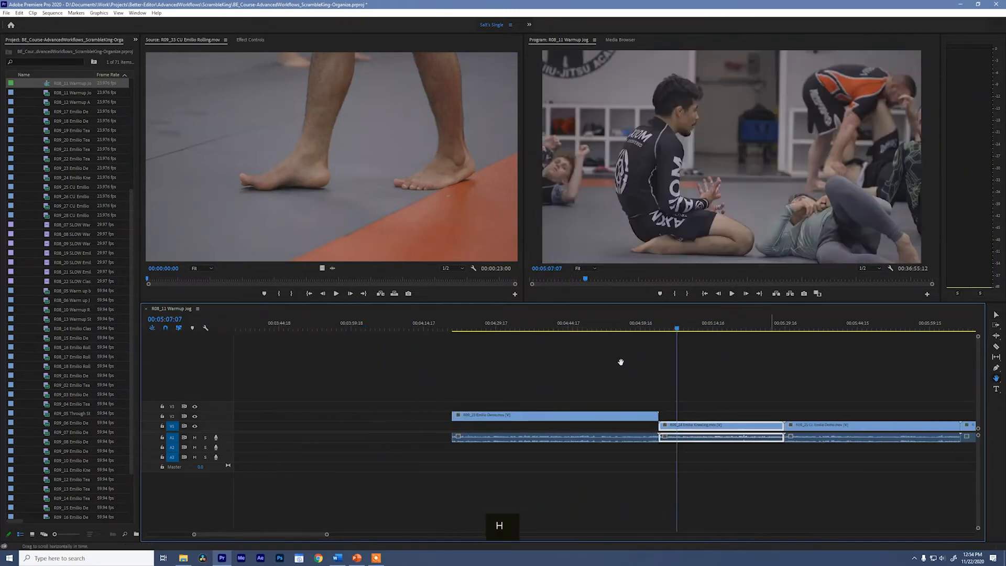
key(v)
drag(620, 361, 625, 334)
key(Delete)
Play the close-up demo clip R08_25, split it, and delete the rejected portion.
key(space)
key(g)
click(668, 427)
key(Delete)
Delete the leftover unwanted piece, and review and delete the next close-up footage before R08_27.
key(h)
key(Delete)
drag(772, 375, 482, 372)
drag(416, 329, 755, 362)
key(Delete)
Review the long close-up rolling clip R08_27, split it at the usable section, and delete its tail from about 00:09:28.
key(h)
drag(831, 362, 541, 357)
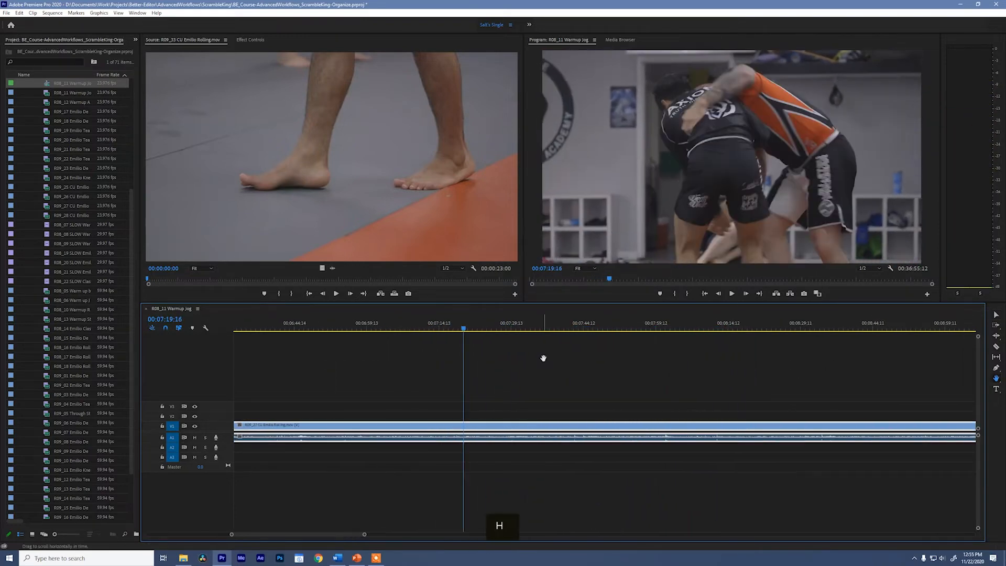
drag(488, 329, 772, 352)
key(h)
drag(755, 362, 401, 362)
drag(522, 330, 786, 368)
key(g)
key(space)
key(g)
key(Delete)
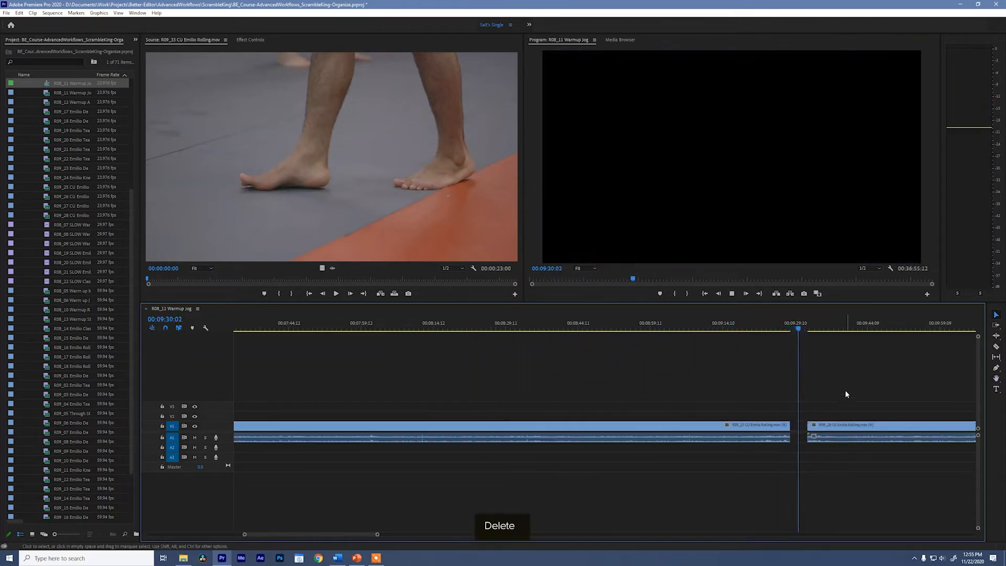
Scrub the close-up rolling clip following R08_27, delete its unusable opening, and raise the kept portion to V2.
key(h)
drag(844, 392, 475, 390)
drag(466, 328, 768, 386)
key(g)
key(Delete)
key(alt+Up)
key(h)
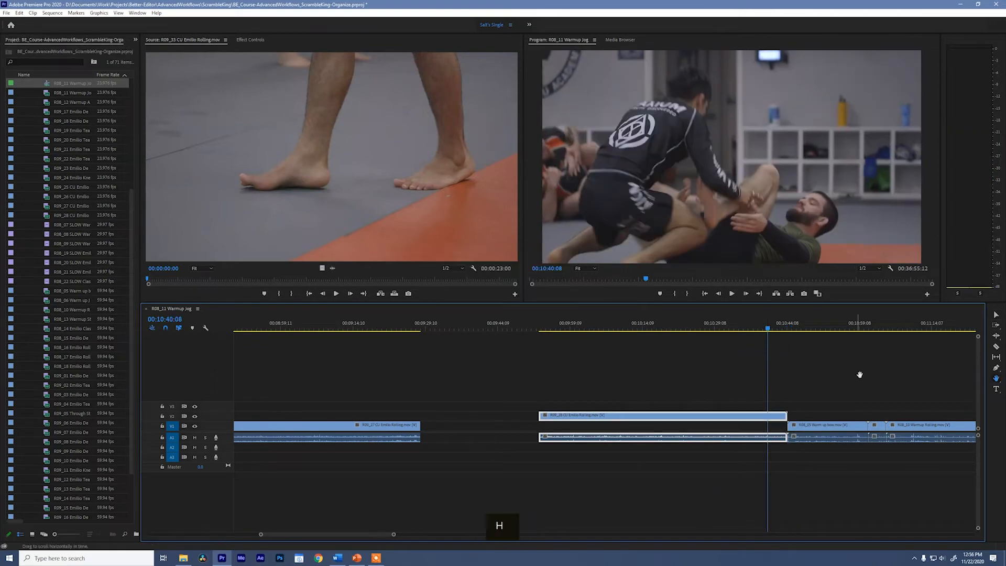
Review the low-angle warm-up clip after it, cut away its unusable opening, and move the kept portion up to V2.
drag(858, 374, 478, 373)
drag(434, 328, 485, 353)
key(g)
key(Delete)
key(alt+Up)
Insert a copy of the kept low-angle warm-up clip near the start of the sequence on V2.
key(backslash)
drag(431, 417, 242, 422)
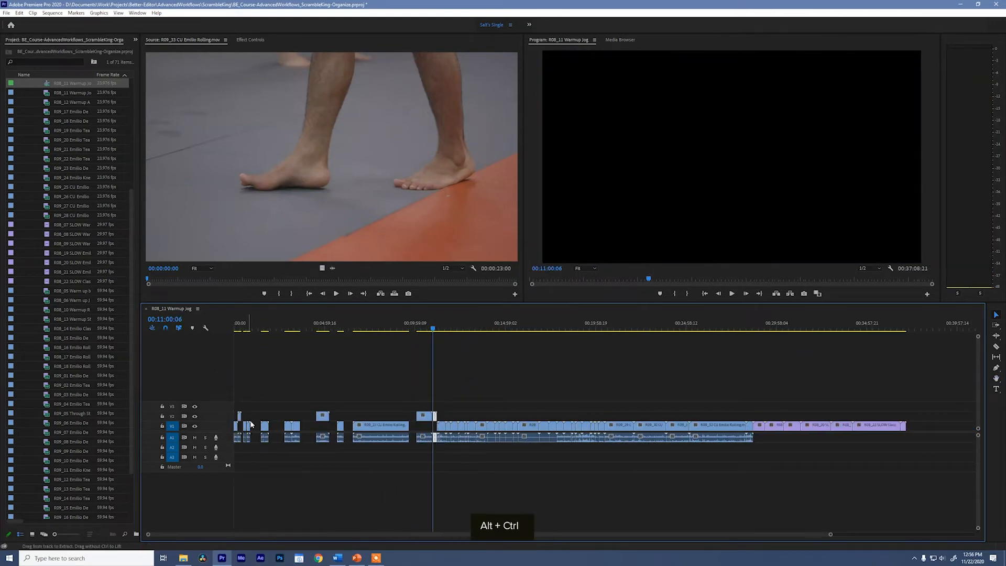
key(alt+Up)
Review the Warmup Rolling clip and the warm-up clip after it, split at the usable sections, and delete the rejected portions.
click(437, 329)
key(backslash)
drag(608, 329, 679, 345)
key(equal)
key(space)
key(space)
key(ctrl+k)
drag(679, 344, 886, 353)
key(Delete)
key(Delete)
Play the class clip before about 00:12:30 and delete it.
key(space)
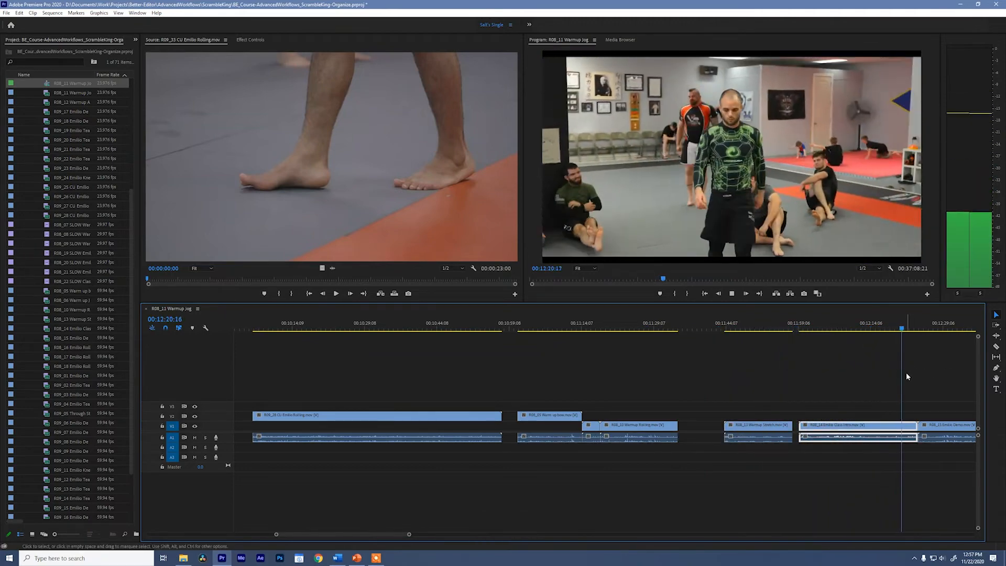
key(minus)
key(h)
drag(645, 387, 635, 387)
click(594, 330)
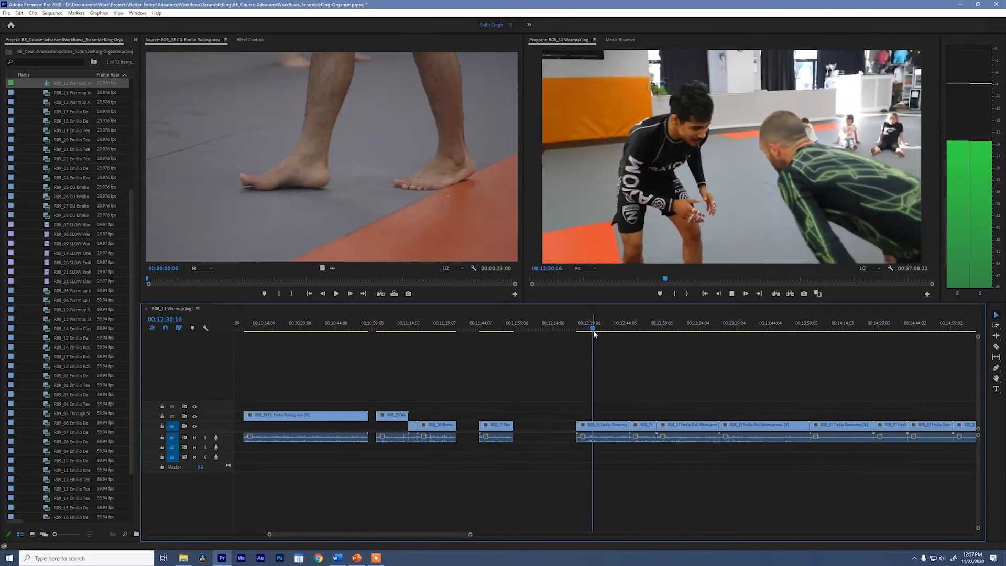
Scrub through the demo and warm-up roll clips from about 00:12:30 to judge which are usable.
key(space)
drag(593, 330, 857, 354)
key(minus)
key(a)
drag(328, 403, 351, 437)
drag(337, 426, 353, 426)
Scrub through the next footage, undo the last deletion, and move the clip up one track instead.
click(457, 331)
key(equal)
key(equal)
key(equal)
drag(533, 331, 671, 367)
key(Delete)
key(ctrl+z)
key(alt+Up)
Delete the next unwanted footage, then split the demo clip at about 00:16:52 and delete its short tail.
key(h)
drag(753, 339, 650, 341)
key(Delete)
key(a)
key(h)
drag(719, 346, 686, 373)
key(ctrl+k)
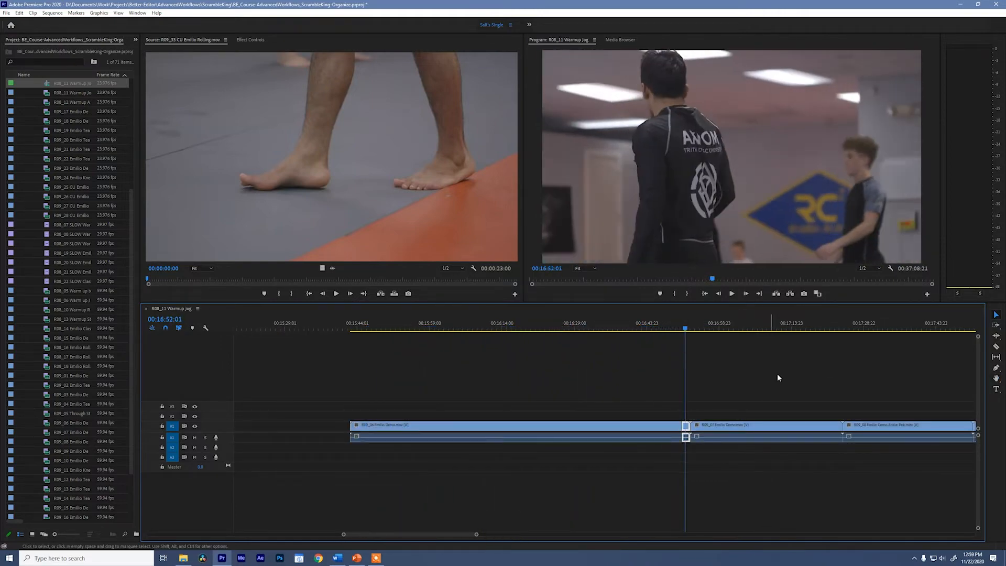
key(Delete)
Cut the group of clips ahead of the demo footage and paste-insert it at the start of the sequence.
drag(777, 377, 439, 361)
click(362, 329)
key(minus)
key(minus)
key(minus)
drag(377, 399, 519, 424)
key(Delete)
key(Home)
key(ctrl+shift+v)
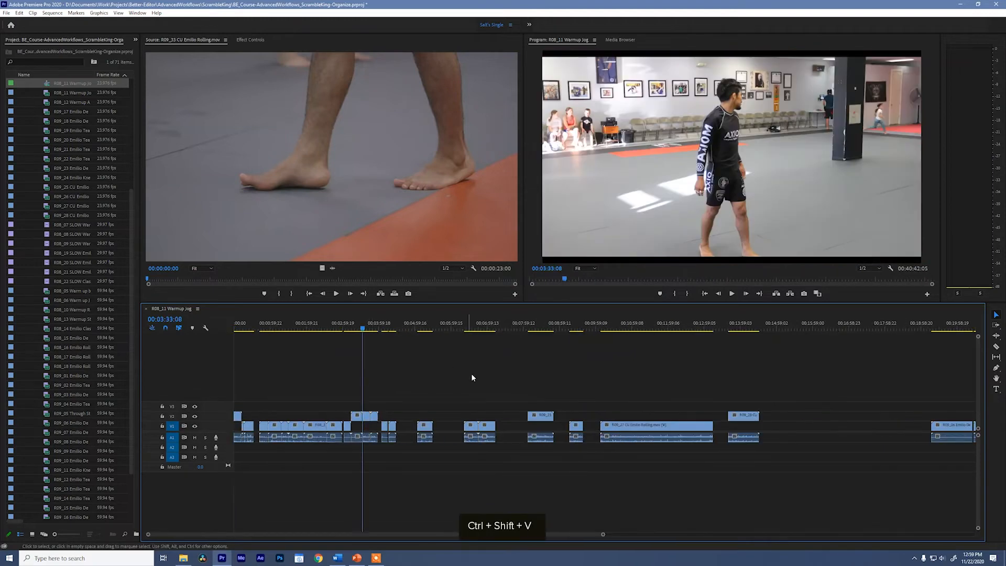
Review the demo clip just before the ankle pick demo and delete it.
click(928, 329)
key(equal)
key(equal)
key(equal)
key(h)
drag(674, 384, 363, 374)
click(336, 330)
drag(376, 343, 501, 360)
key(Delete)
Delete the short clip at about 00:21:19 and move the ankle pick demo before it up to V2.
scroll(833, 384, down, 5)
key(g)
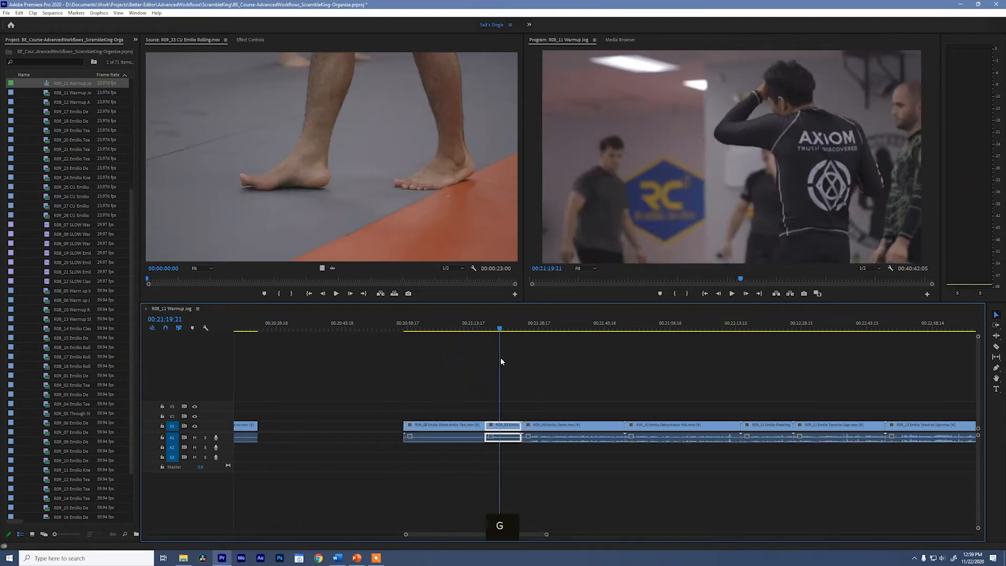
key(Delete)
click(462, 426)
key(alt+Up)
Scrub through the demo and kneeling clips preceding the first teaching clip and delete the unusable ones.
scroll(564, 377, down, 5)
drag(337, 328, 481, 369)
key(h)
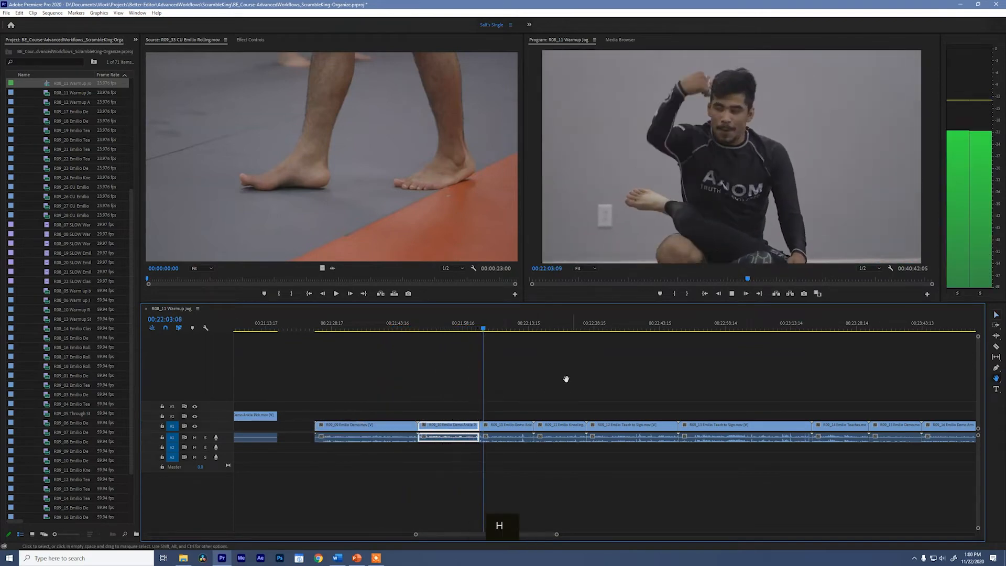
scroll(566, 377, down, 3)
drag(414, 329, 519, 344)
key(Delete)
key(Delete)
Review the first teaching clip, split it at about 00:22:40, delete its opening, and move the kept piece up one track.
key(space)
scroll(678, 369, down, 3)
drag(334, 329, 398, 339)
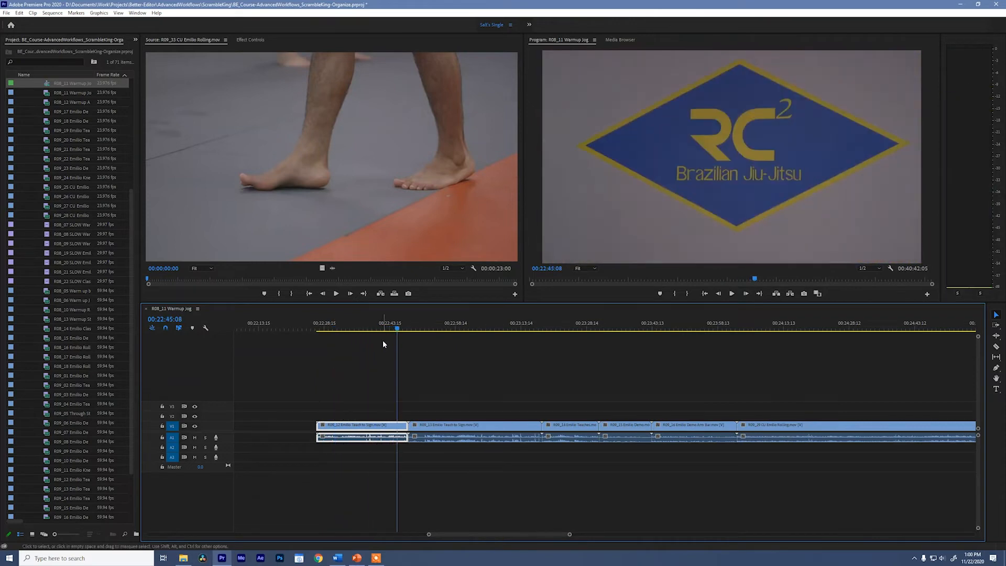
click(380, 330)
key(a)
scroll(449, 362, down, 1)
key(space)
click(320, 329)
key(g)
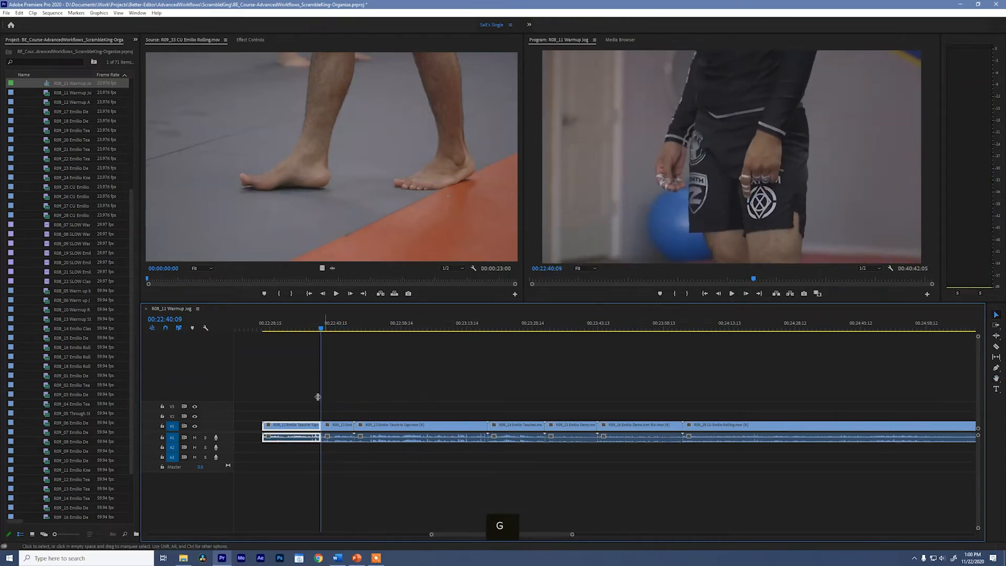
key(Delete)
key(alt+Up)
Scrub the next teaching clip, delete its rejected portion, and move the kept piece up one track.
drag(362, 330, 525, 337)
scroll(387, 346, down, 1)
key(a)
key(g)
key(Delete)
key(alt+Up)
Move the kept clips up to the close-up rolling clip ending before about 00:25:43 onto V2.
key(a)
scroll(447, 348, down, 1)
key(alt+Up)
key(minus)
scroll(851, 372, down, 4)
key(alt+Up)
key(equal)
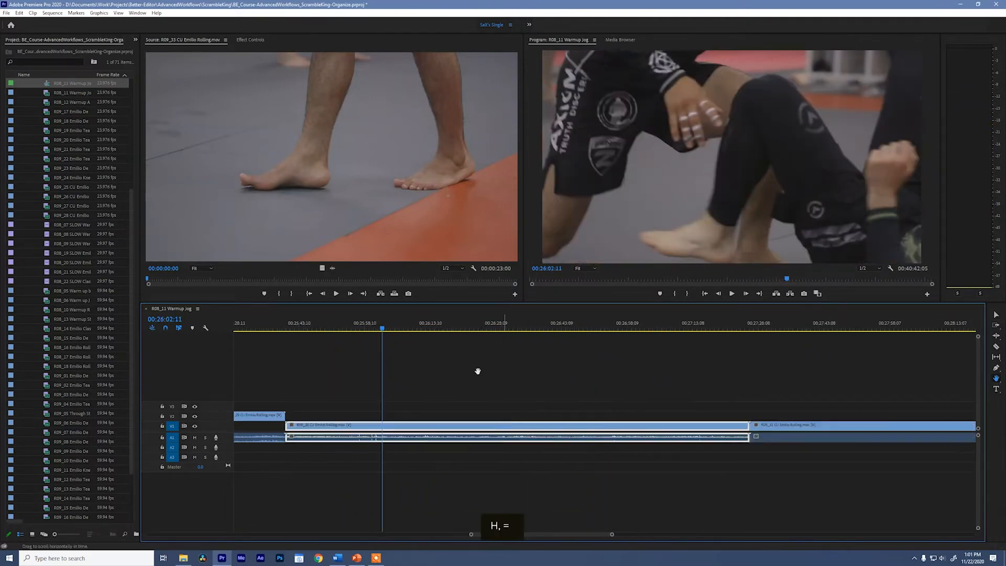
Review the close-up rolling clip around 00:26:02 and move it and the following kept clip up one track.
drag(411, 332, 286, 344)
key(alt+Up)
scroll(675, 343, down, 4)
key(alt+Up)
Scrub the remaining close-up rolling footage, move the usable clip up one track, and delete the rejected footage.
drag(346, 330, 879, 338)
key(h)
drag(915, 348, 687, 340)
key(alt+Up)
drag(755, 343, 244, 341)
key(Delete)
Split the slow-motion Warmup Jog clip, delete its unused portion, and move the kept part up to V2.
key(h)
key(a)
drag(255, 331, 386, 372)
key(ctrl+k)
key(Delete)
key(w)
key(alt+Up)
Set the slow-motion Warmup Jog clip's rotation to 180° in its Motion settings.
click(250, 40)
click(145, 72)
click(290, 112)
text(180)
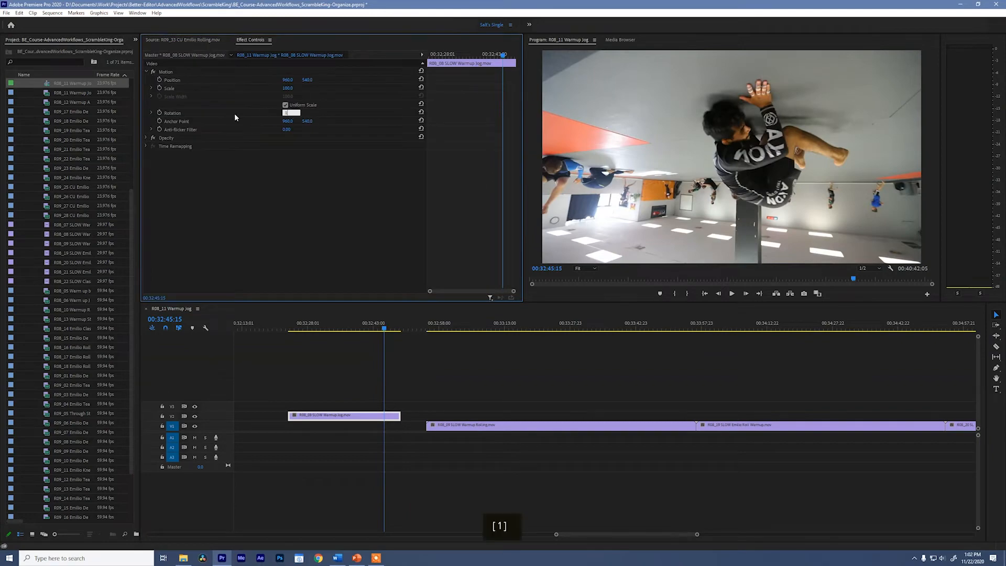
key(ctrl+z)
click(290, 113)
text(180)
Scrub the slow-motion Warmup Rolling clip, split it at the usable section, and delete its start and end.
click(423, 350)
drag(412, 331, 580, 367)
key(ctrl+k)
key(Delete)
key(ctrl+k)
key(Delete)
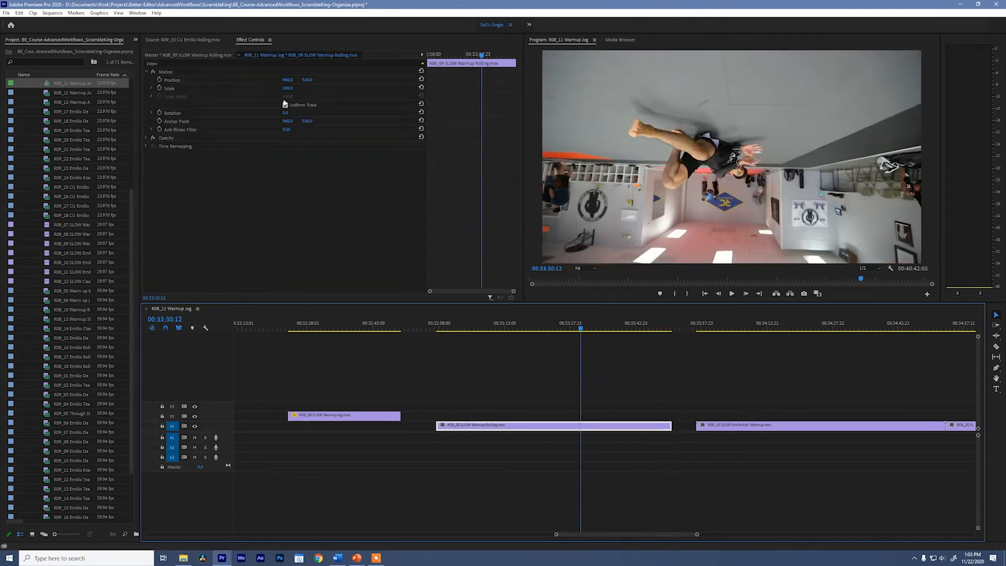
Set the slow-motion Warmup Rolling clip's rotation to 180°.
click(286, 113)
text(180)
key(Return)
Review the slow-motion roll warm-up clips and cut away the opening of the second one up to about 00:35:02.
scroll(429, 357, down, 5)
drag(435, 333, 701, 390)
key(ctrl+z)
key(a)
key(h)
scroll(618, 367, down, 5)
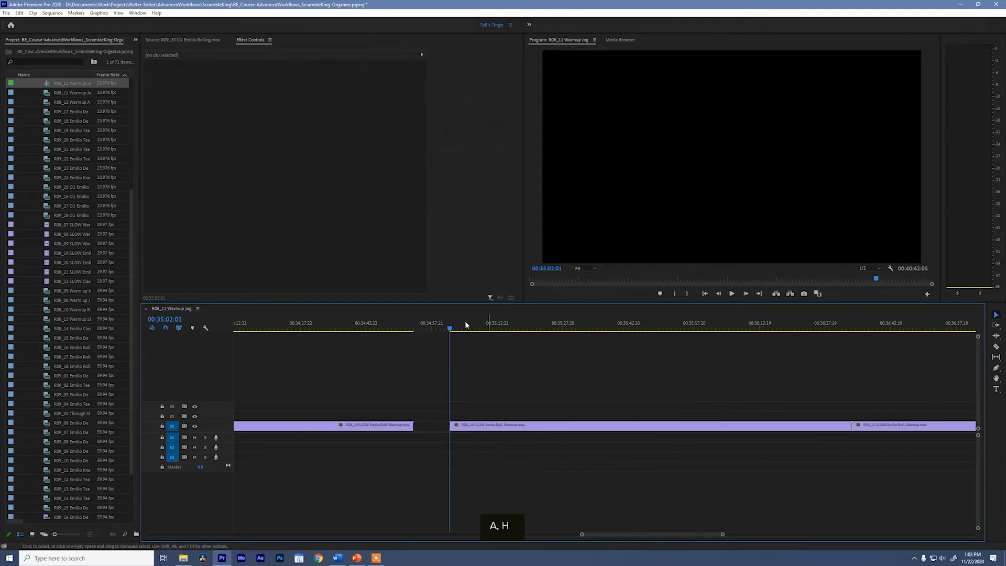
Scrub the slow-motion roll warm-up clip starting at about 00:35:02 and set its rotation to 180°.
drag(464, 321, 821, 343)
click(290, 89)
click(285, 114)
text(180)
click(935, 366)
key(h)
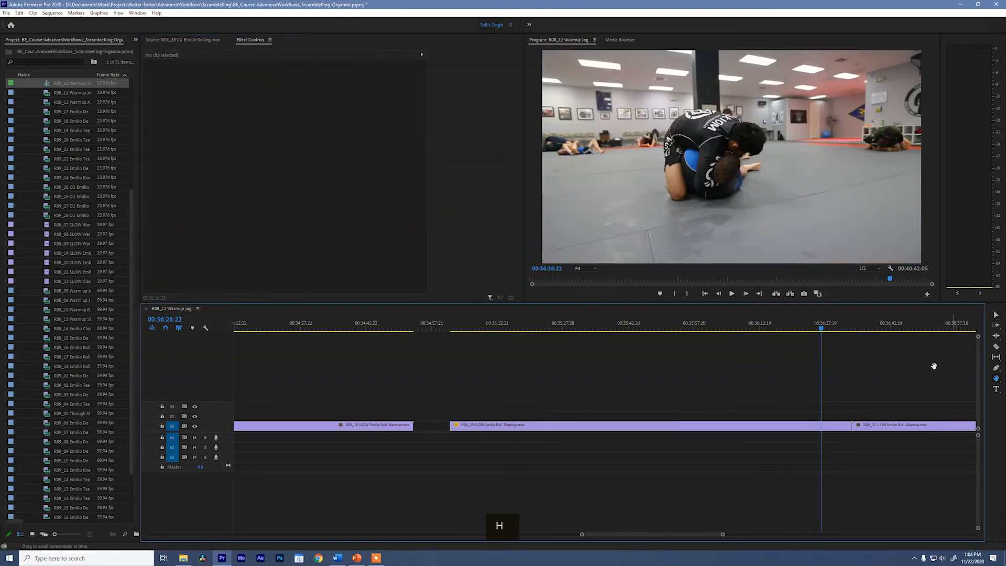
Scrub the last slow-motion roll warm-up clip, raise it to V2, and set its rotation to 180°.
drag(930, 366, 483, 365)
key(v)
drag(430, 327, 696, 361)
key(alt+Up)
click(286, 113)
text(180)
key(Return)
Scrub the slow-motion Class Dismissed Bow and Warmup Jog clips, split off and delete unusable footage, and save the project.
scroll(624, 328, down, 5)
drag(388, 327, 665, 368)
key(g)
key(g)
key(g)
key(Delete)
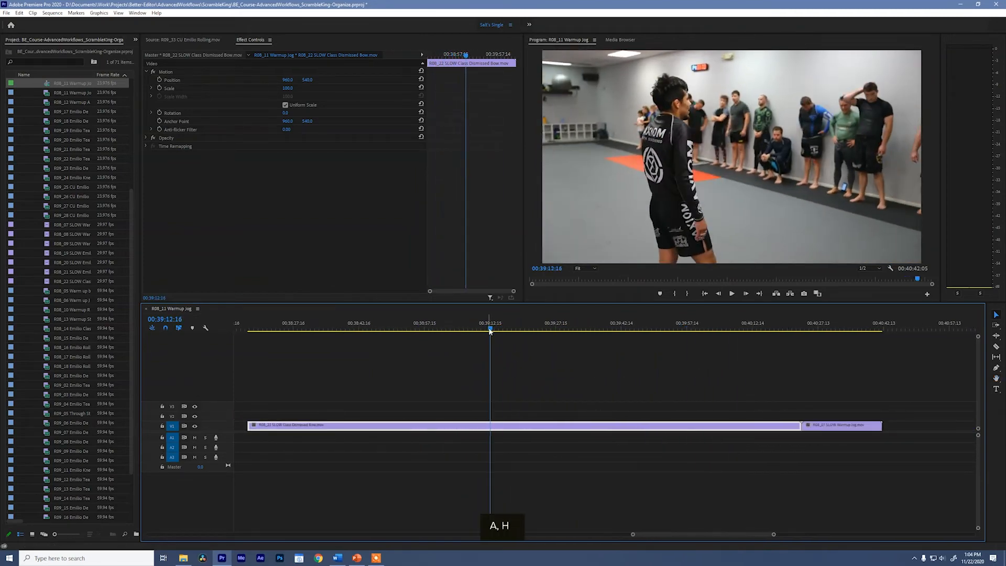
drag(489, 346, 857, 350)
key(g)
key(ctrl+s)
key(shift+z)
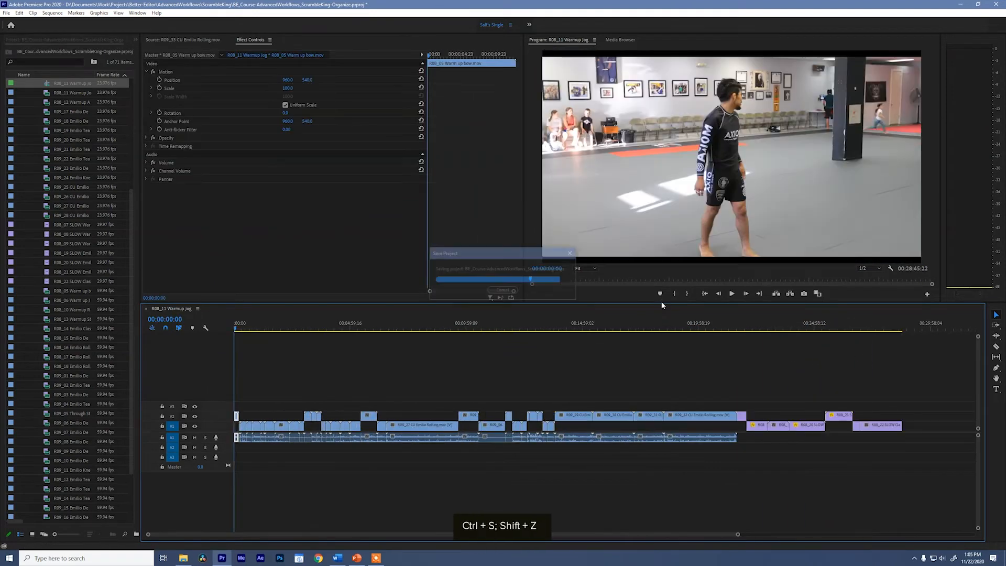
Rename the Warmup Jog sequence as Teaching - No Gimbal Selects and name the new bin inside the working sequences bin Selects.
scroll(29, 255, up, 3)
key(Return)
text(Teaching - No Gimbal Selects)
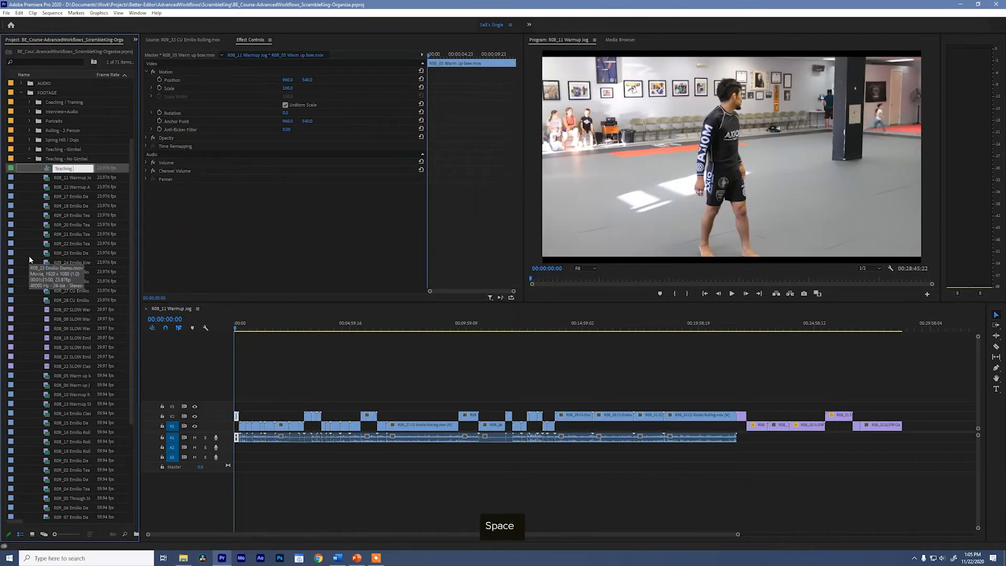
key(Return)
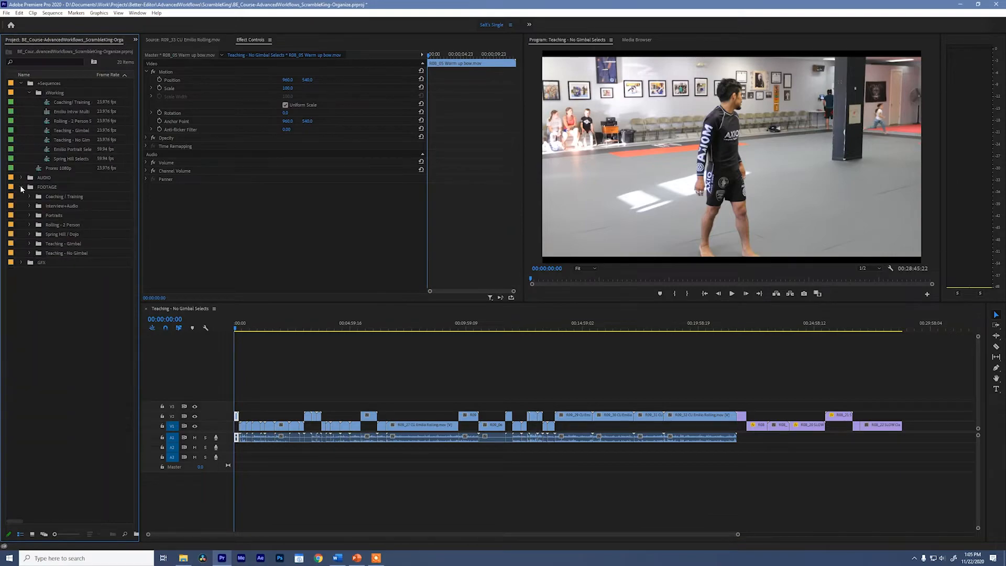
key(Return)
text(elects)
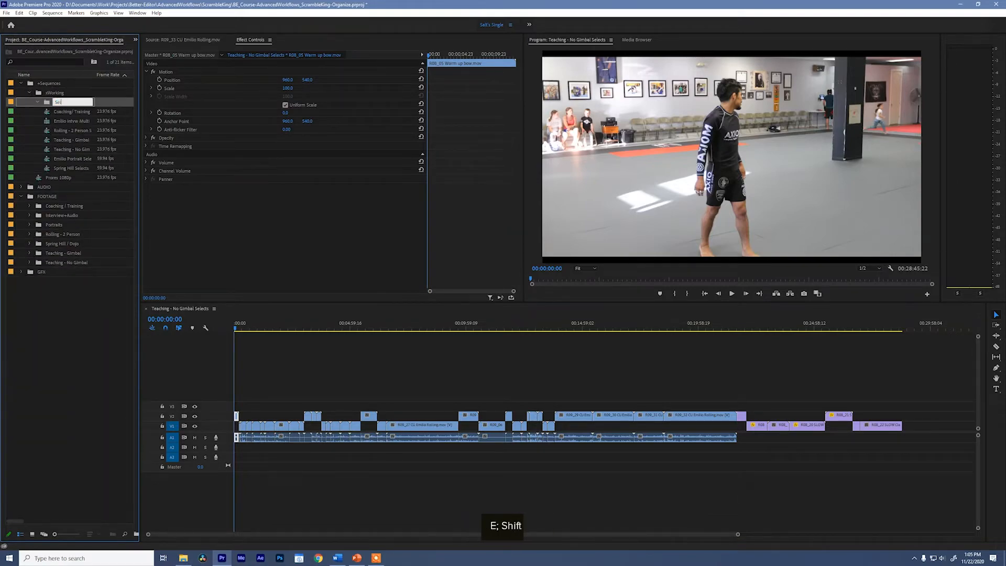
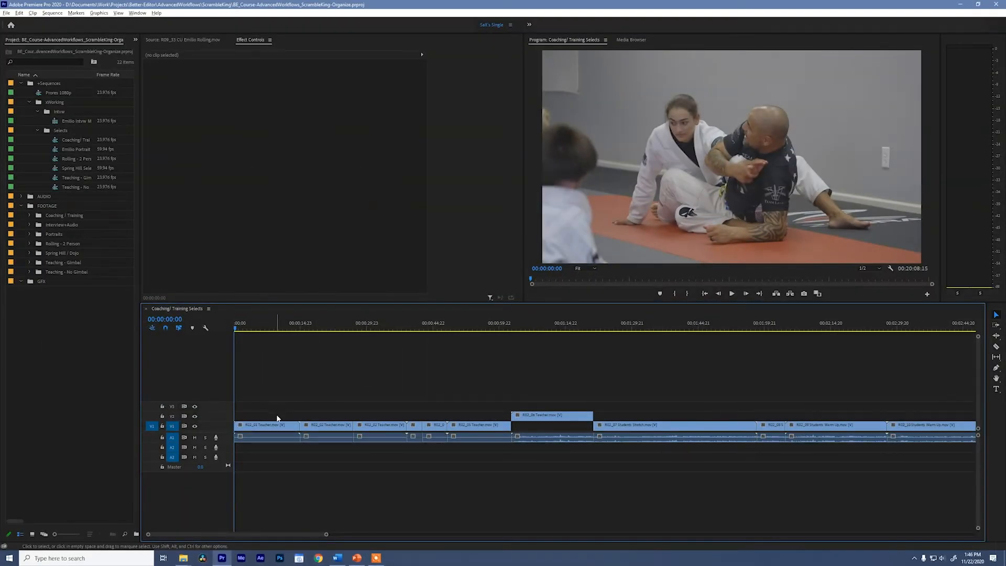
Move the first clip's video up to V5 to create extra video tracks, and return the clip to V1.
alt+click(283, 425)
key(alt+Up)
key(alt+Up)
key(alt+Up)
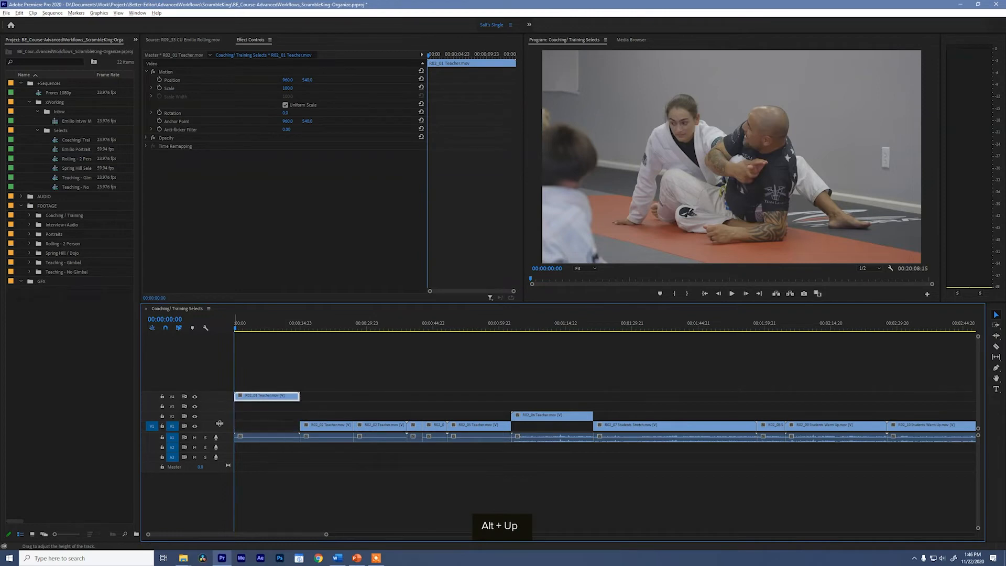
key(alt+Up)
key(alt+Down)
key(alt+Down)
key(alt+Down)
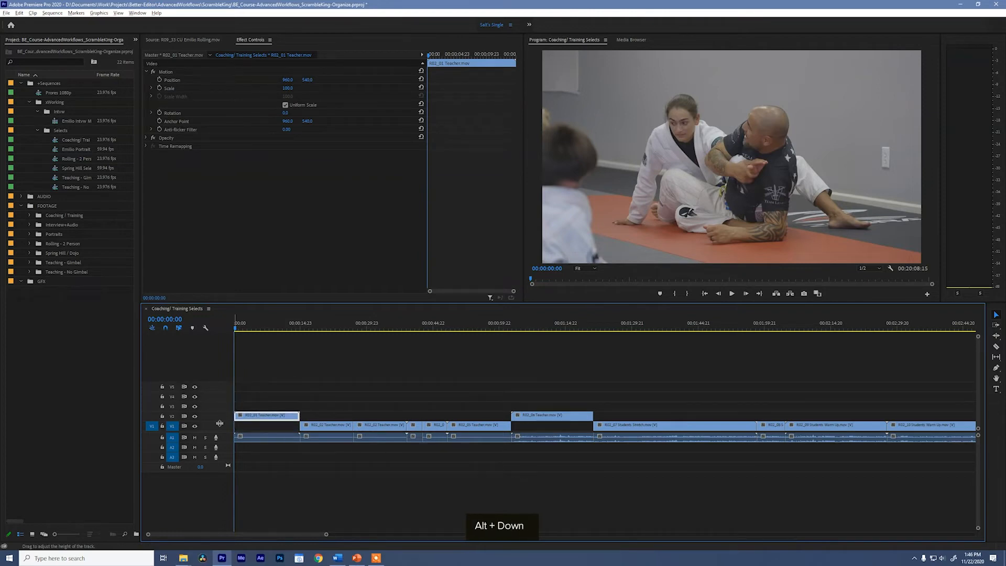
key(alt+Down)
click(283, 370)
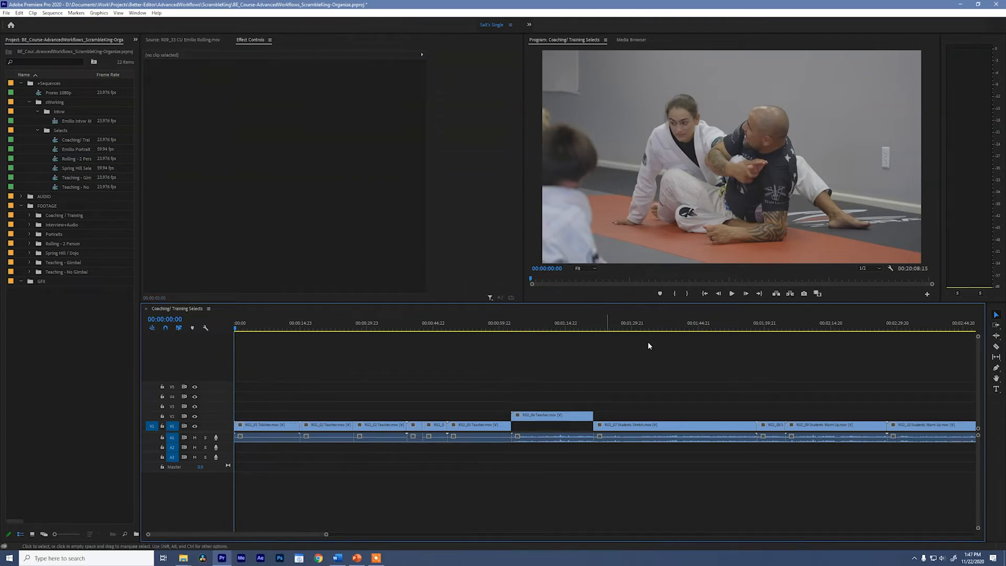
Add a text title reading 01 near the upper-left corner of the frame at the start of the sequence.
click(997, 389)
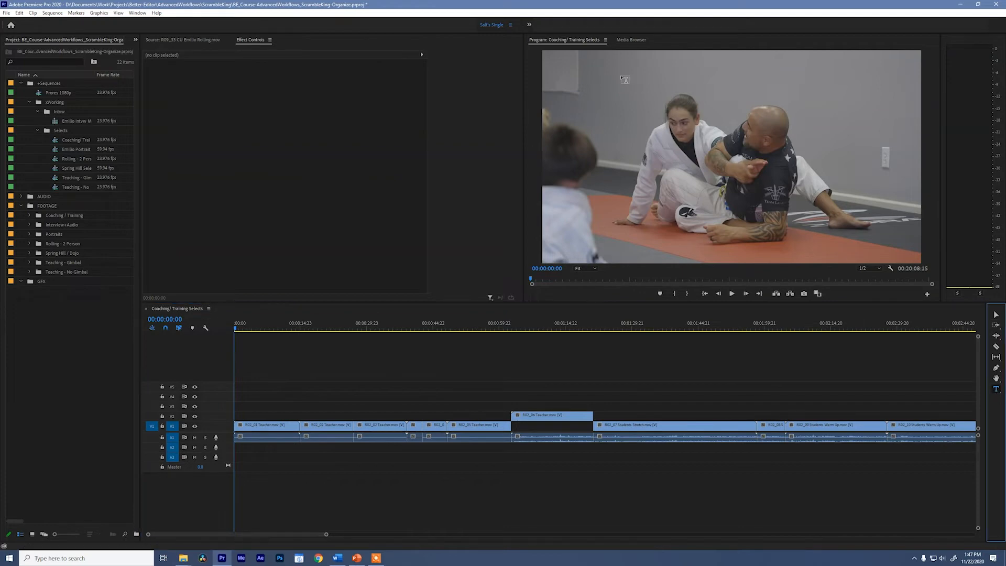
click(569, 77)
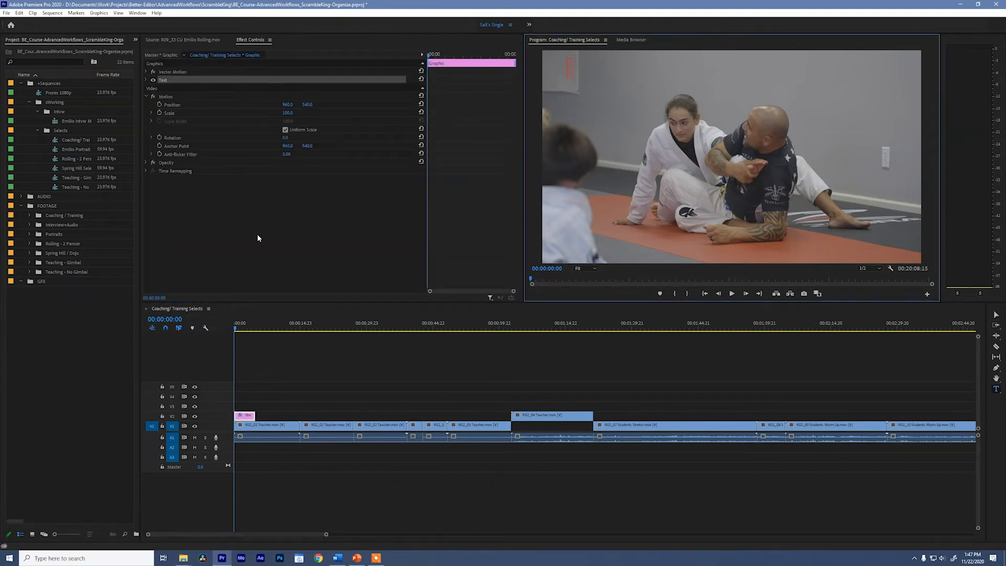
text(01)
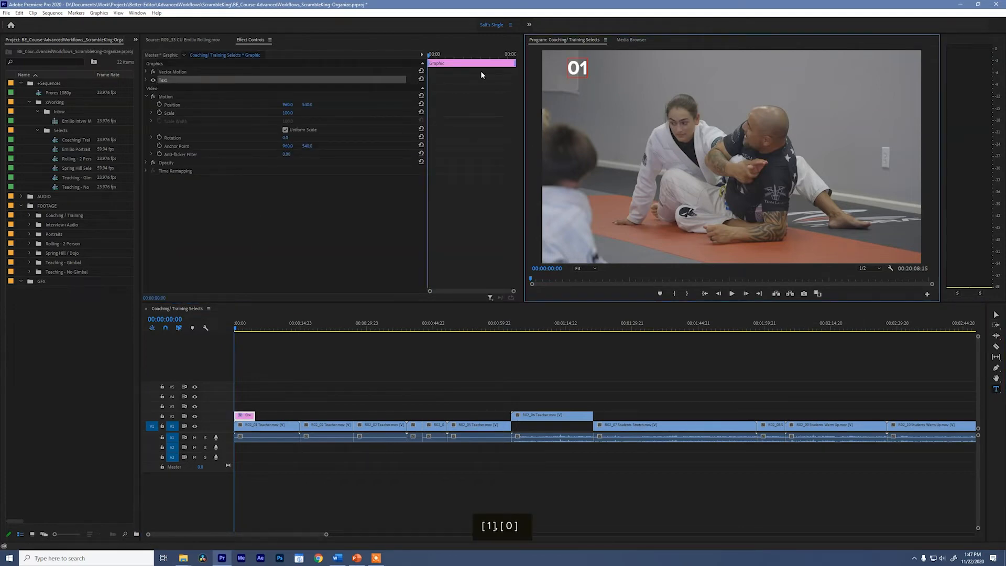
click(322, 370)
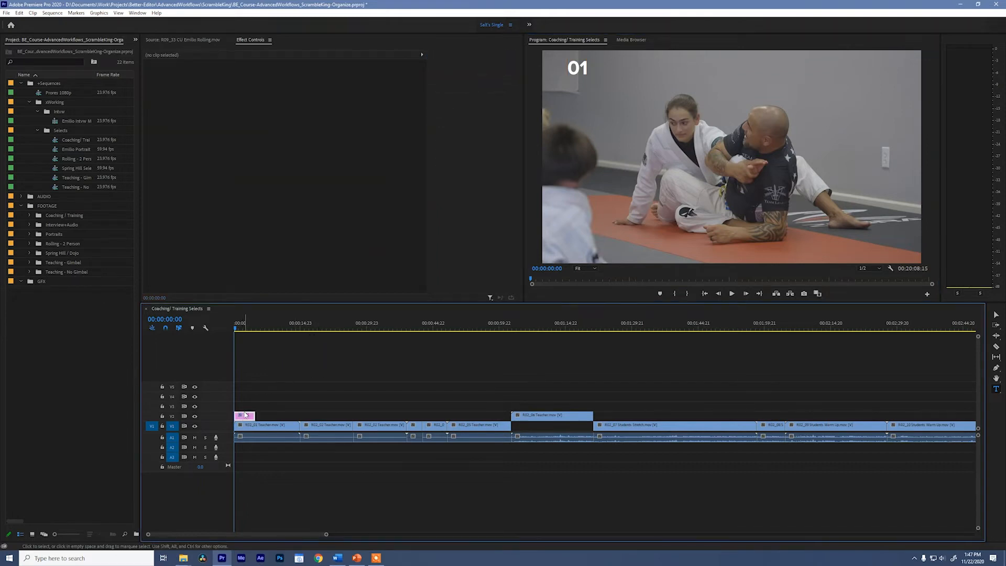
Place the 01 title on V5 across the full length of the first clip and undo its trial duplicate.
drag(246, 415, 329, 391)
click(267, 391)
key(ctrl+z)
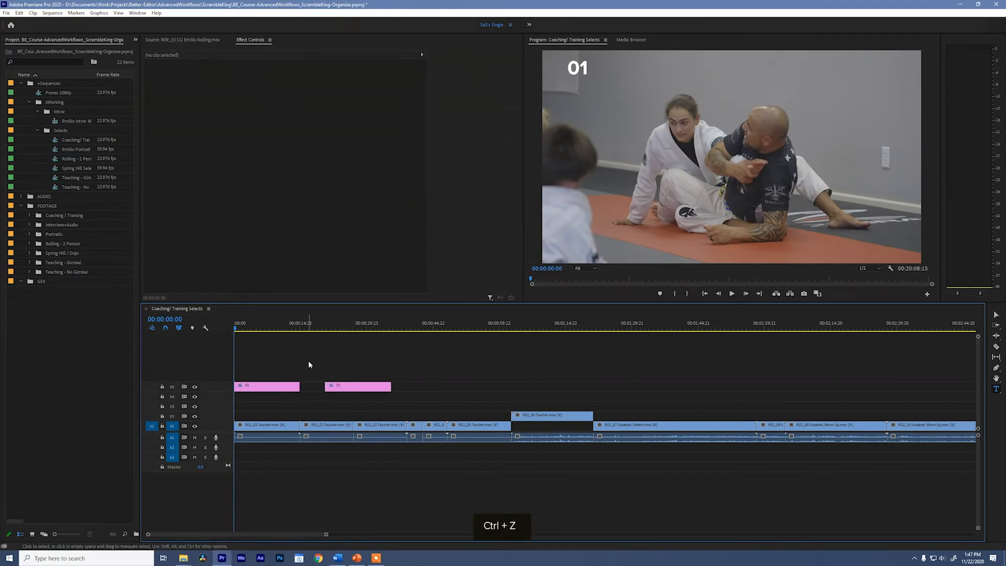
key(ctrl+z)
click(268, 329)
drag(267, 362, 317, 407)
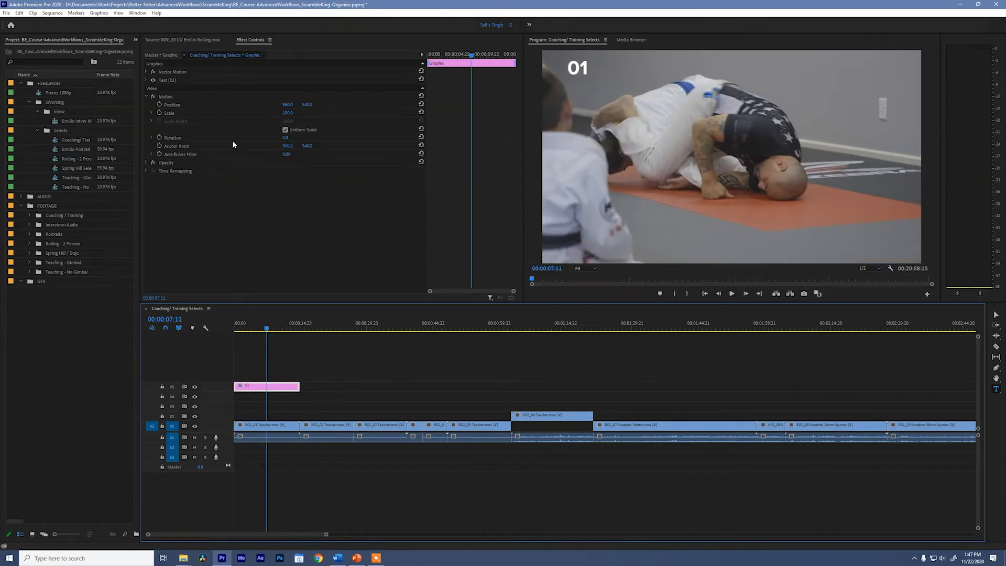
Show the 01 title's text properties and move the text closer to the left edge of the frame.
click(147, 80)
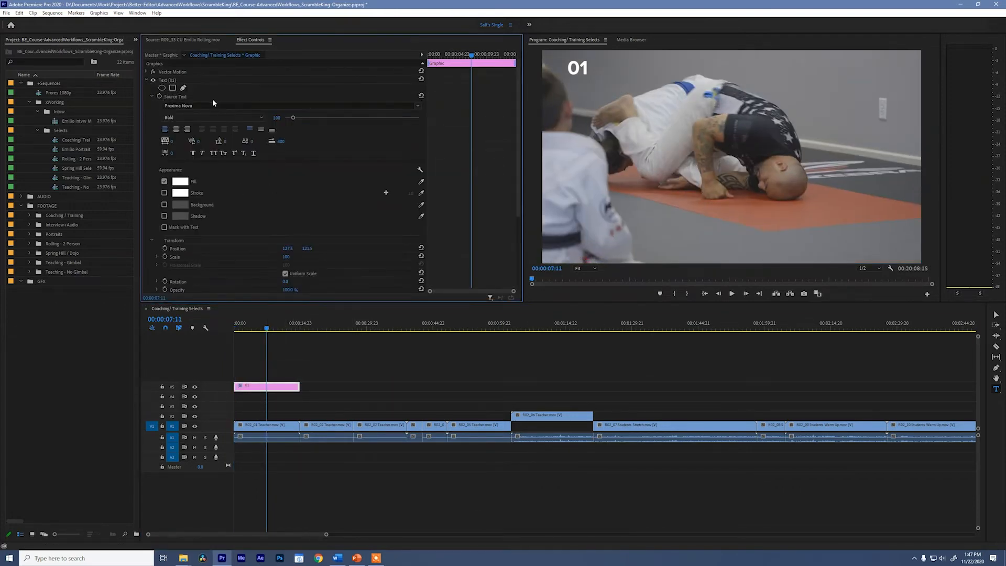
click(997, 315)
drag(584, 71, 570, 69)
key(ctrl+z)
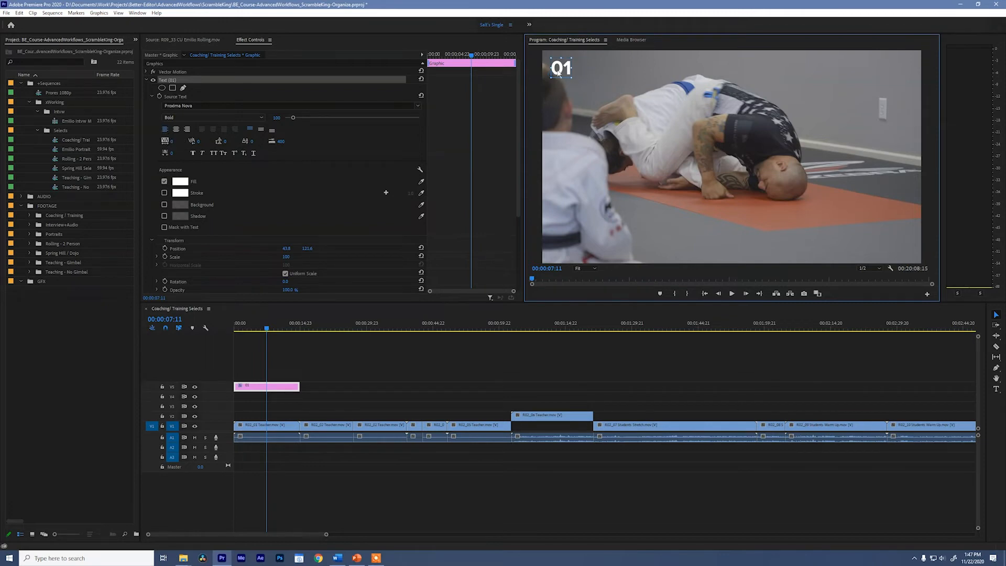
click(310, 359)
Duplicate the 01 title on V5 over the second clip and trim the copy to that clip's end.
key(shift+z)
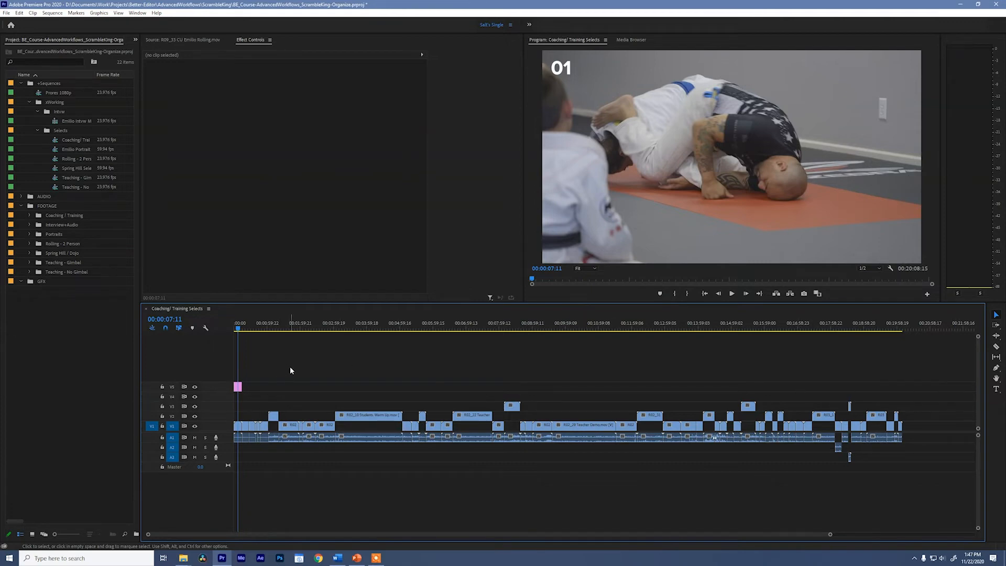
key(ctrl+z)
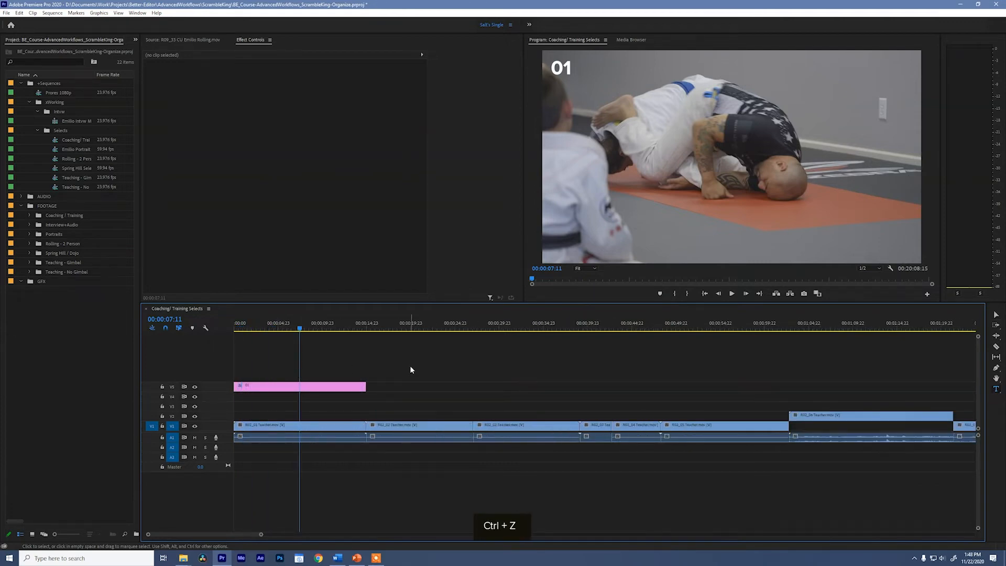
drag(272, 388, 411, 388)
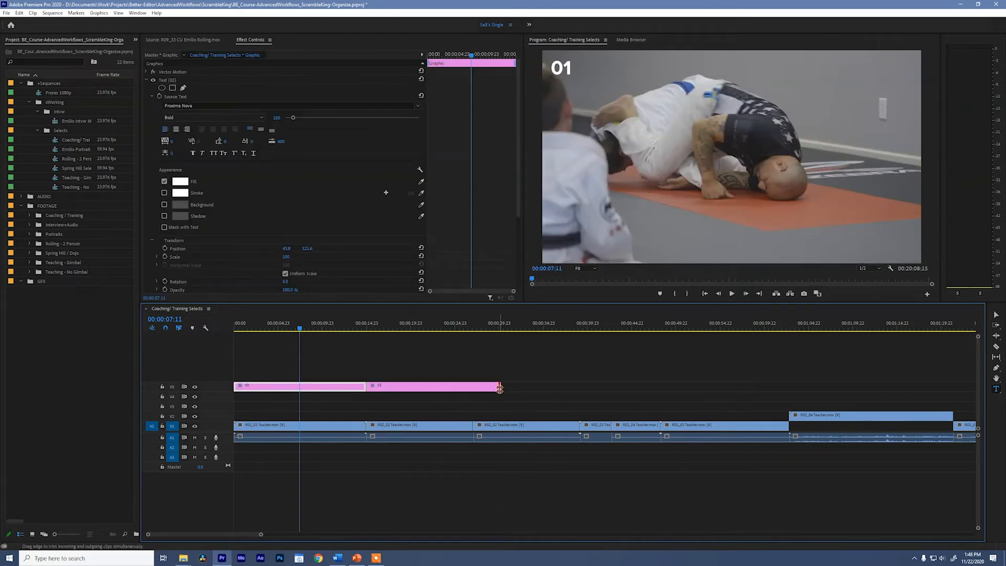
drag(500, 388, 473, 390)
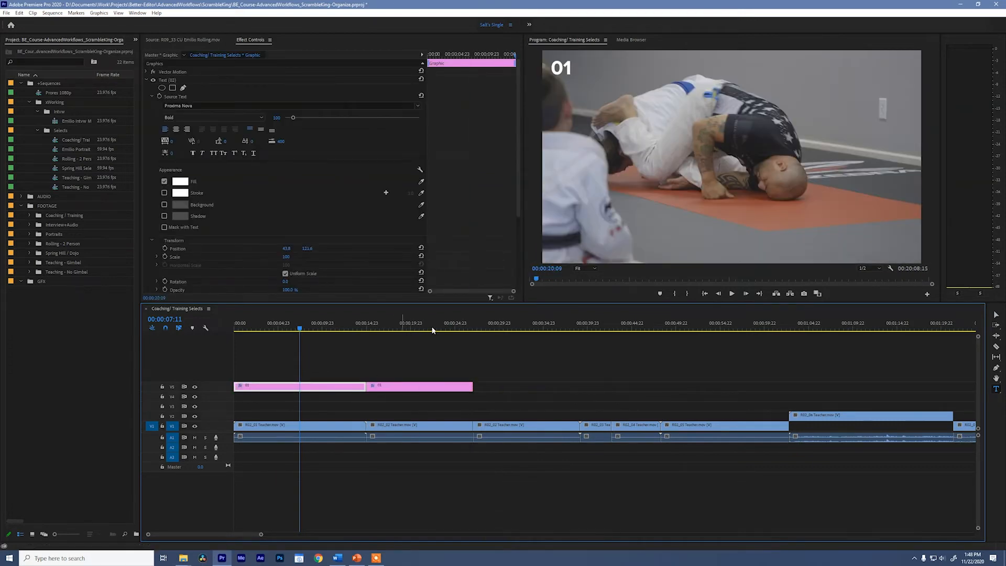
click(432, 329)
drag(454, 355, 427, 397)
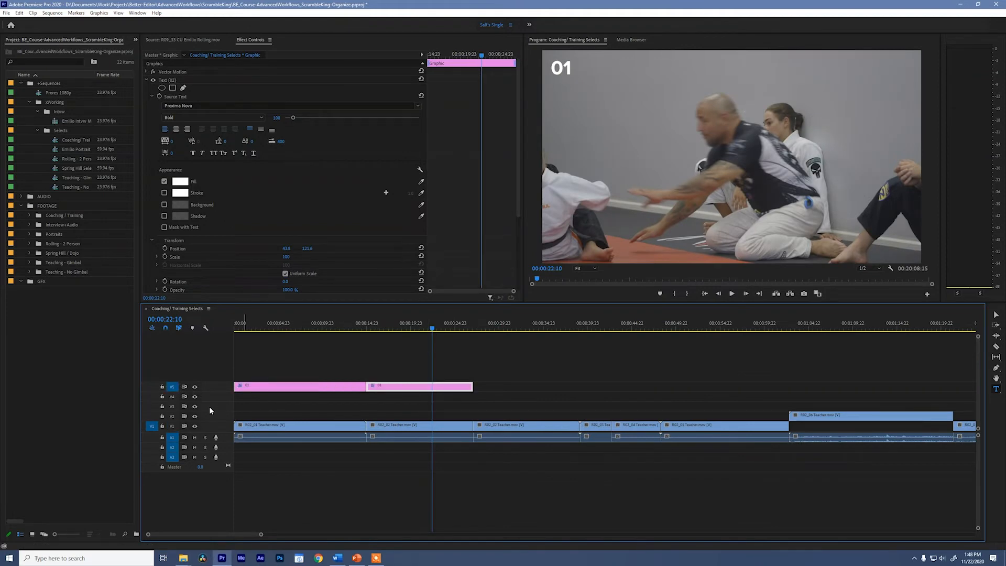
Enable Selection Follows Playhead for the sequence and scrub from the first title onto the second to test it.
click(53, 13)
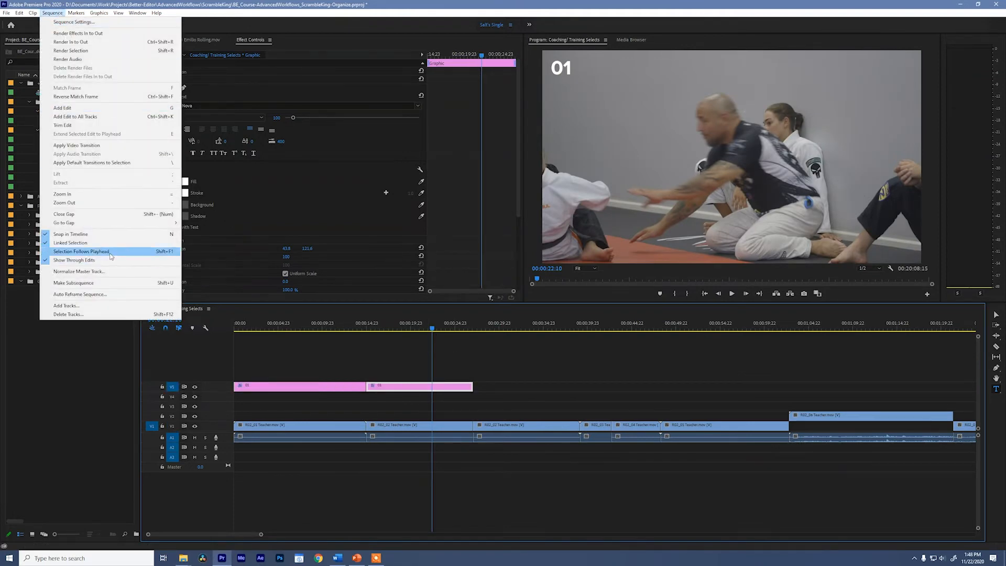
click(76, 253)
click(451, 356)
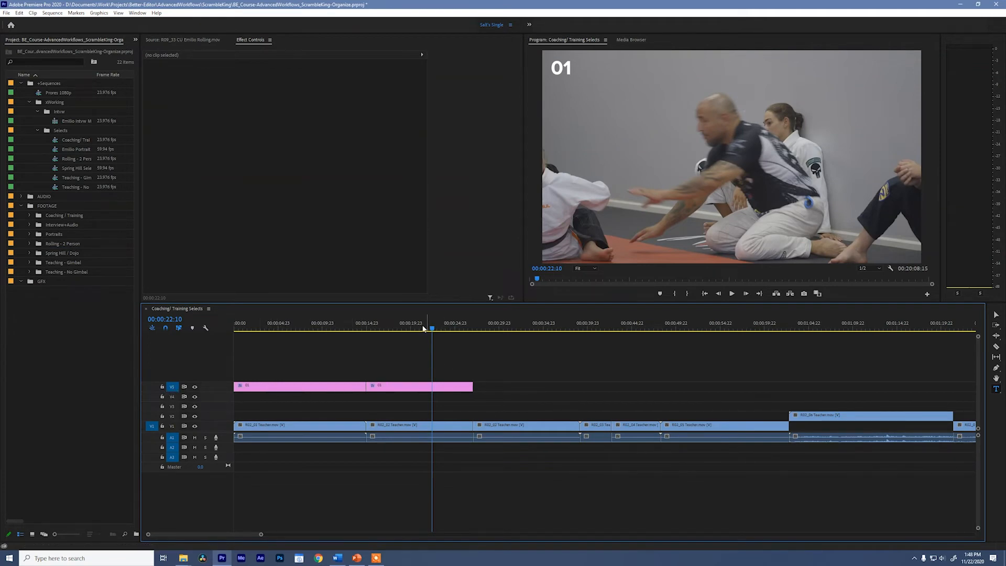
click(323, 333)
drag(323, 334, 404, 341)
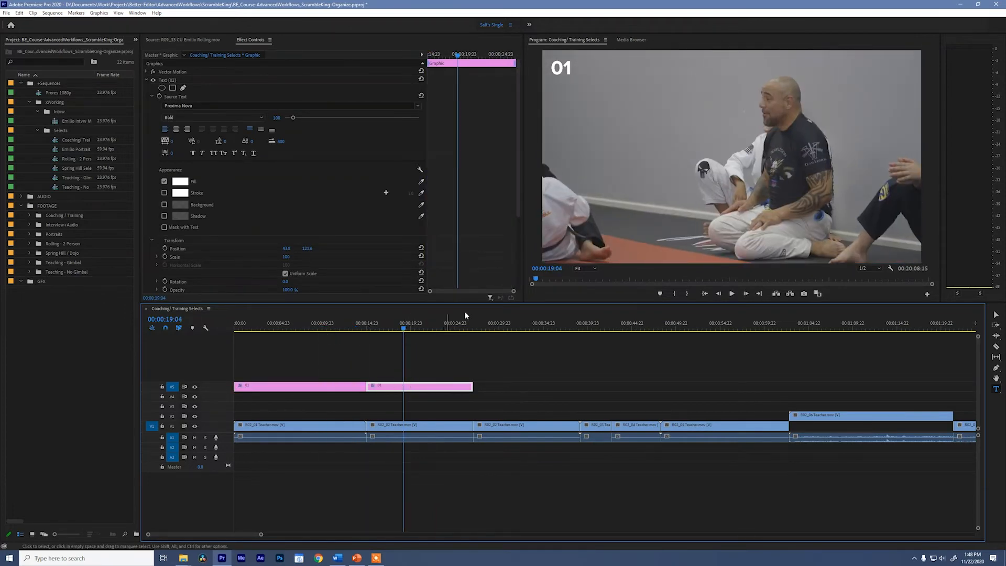
Change the title text over the second clip to 02.
click(562, 67)
text(02)
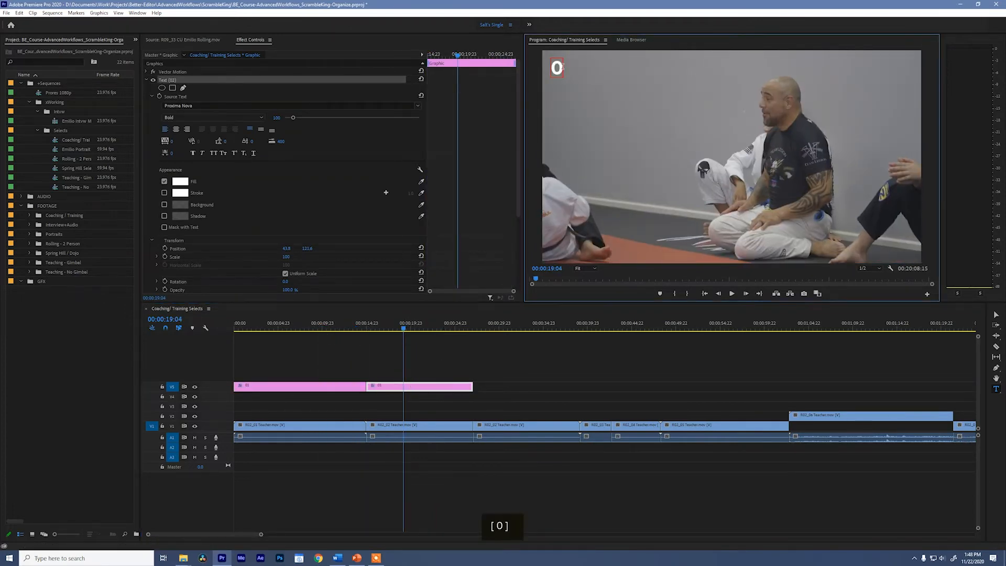
click(558, 363)
Duplicate the 02 title over the third clip, fit it to that clip's length, and change its text to 03.
drag(394, 392, 511, 391)
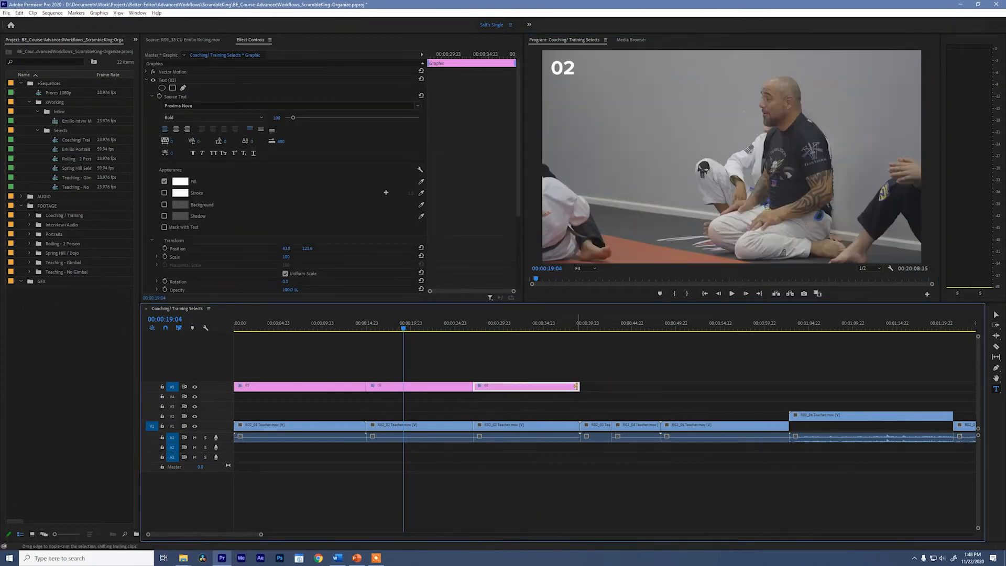
drag(582, 388, 583, 387)
click(518, 326)
click(562, 68)
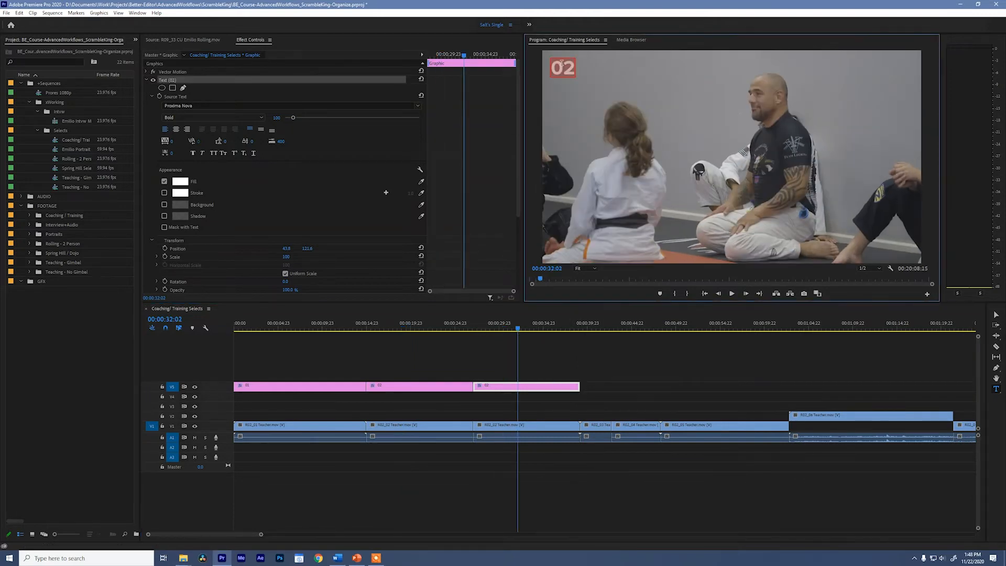
text(03)
click(612, 359)
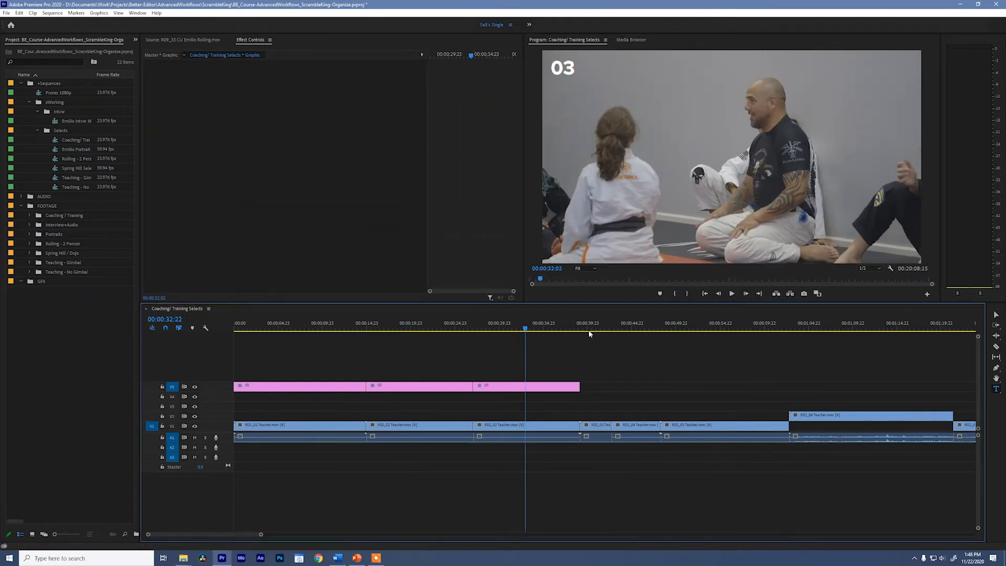
Duplicate and trim the number titles on V5 over every remaining clip, numbering them consecutively through 54.
click(601, 329)
drag(578, 386, 612, 388)
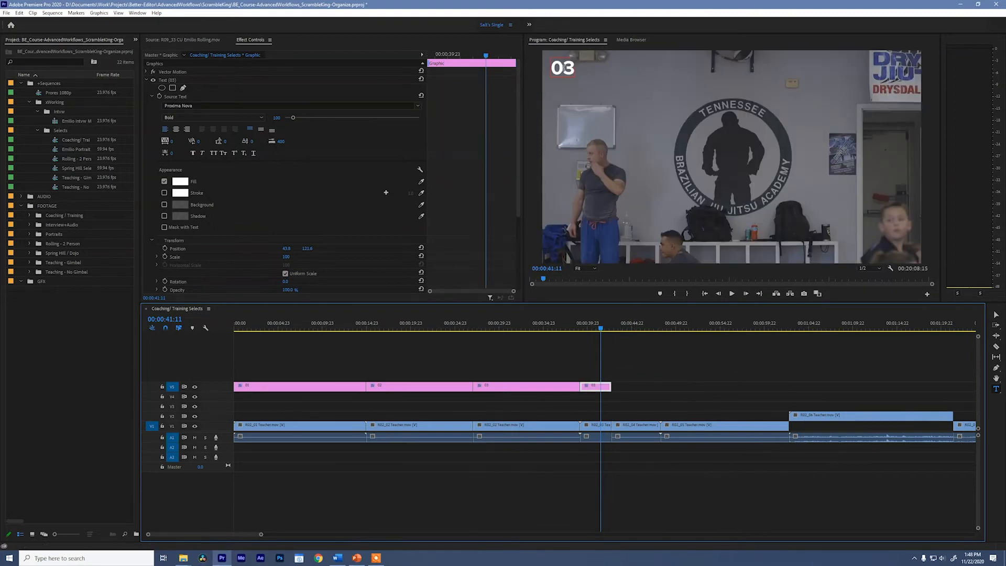
drag(483, 389, 686, 389)
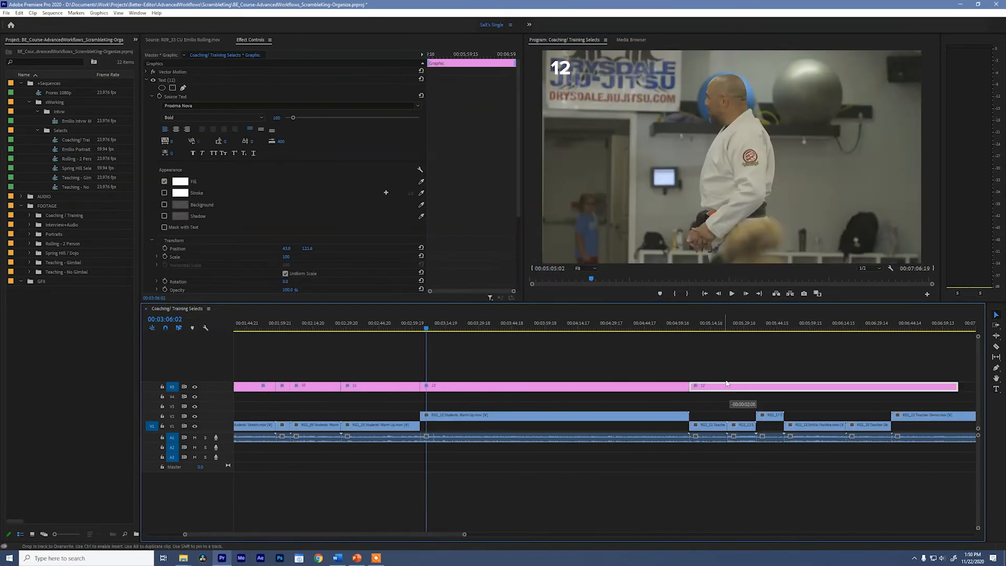
drag(499, 389, 635, 389)
drag(575, 69, 530, 71)
text(4348)
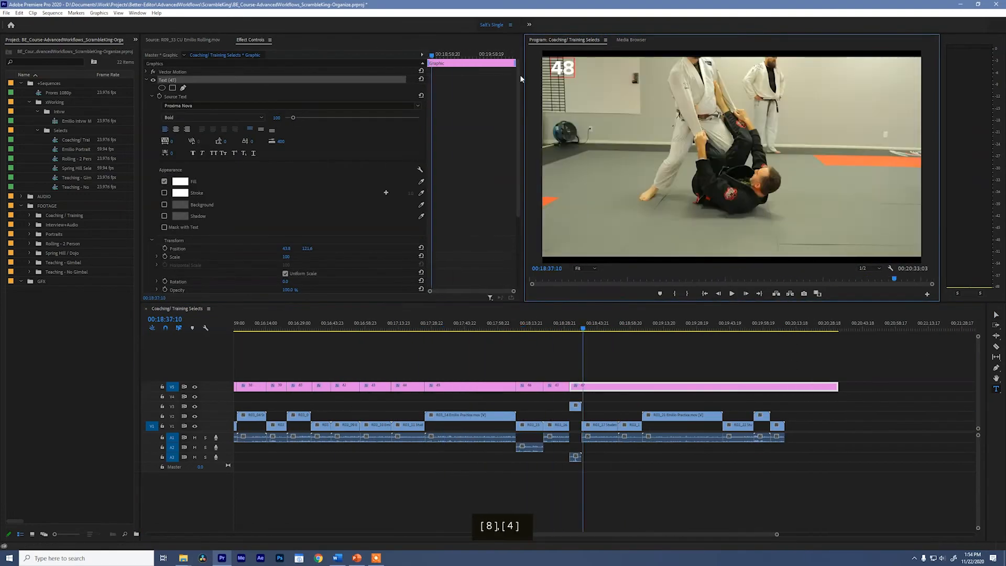
text(5154)
click(819, 378)
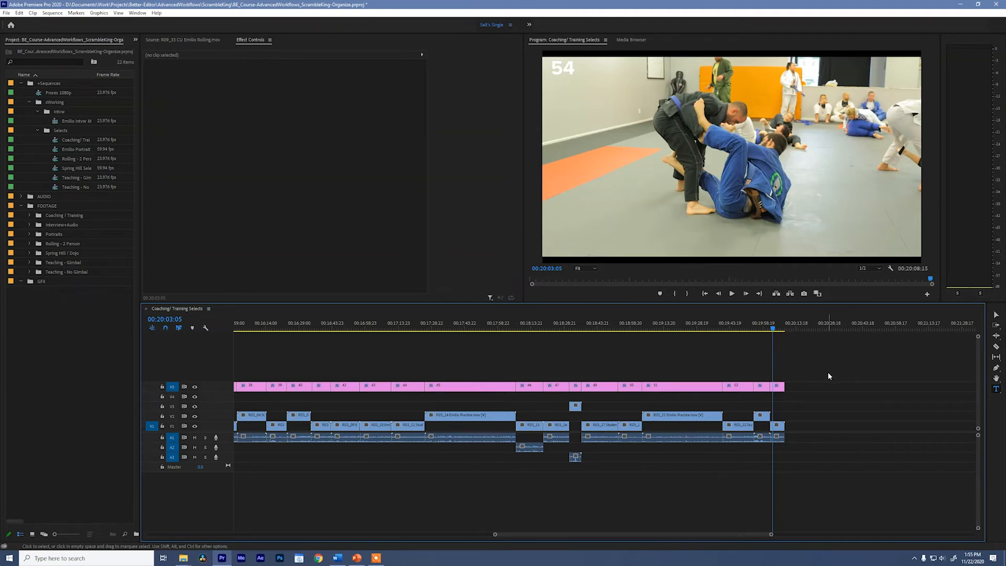
Save the project and move the playhead to the clip numbered 24 at about 00:10:37.
key(shift+z)
key(ctrl+s)
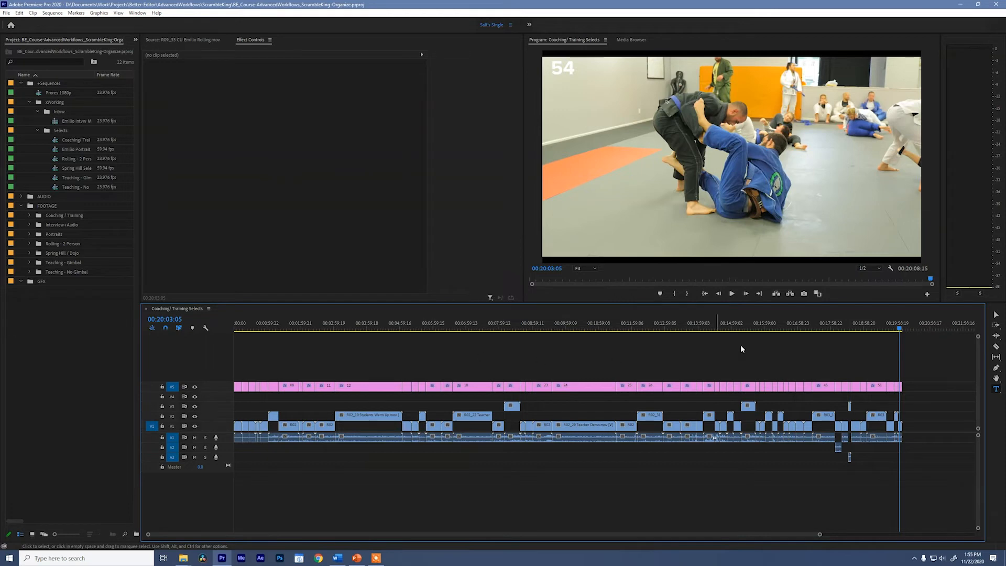
click(586, 326)
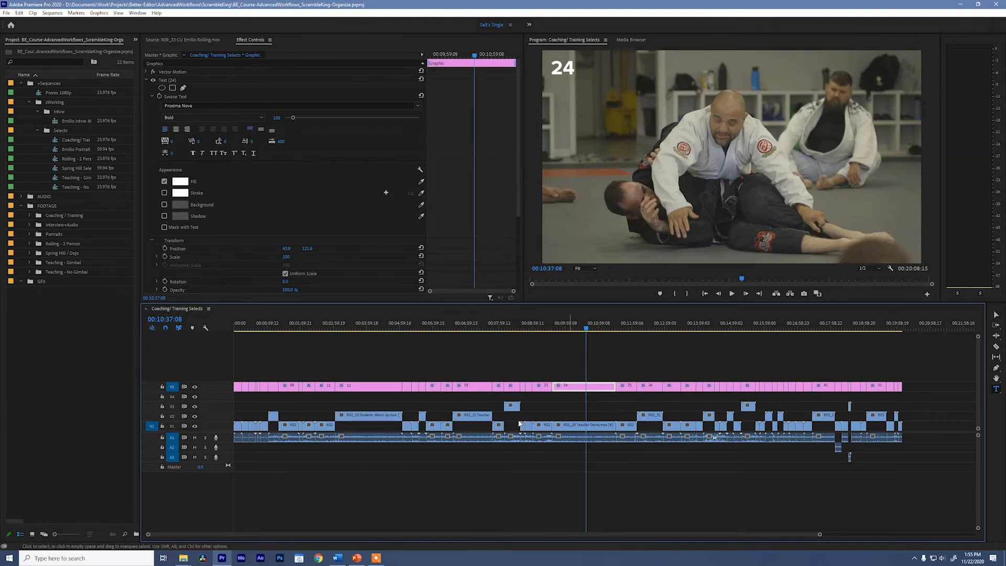
Apply the Drop Shadow effect to the title numbered 24 on V5.
click(600, 368)
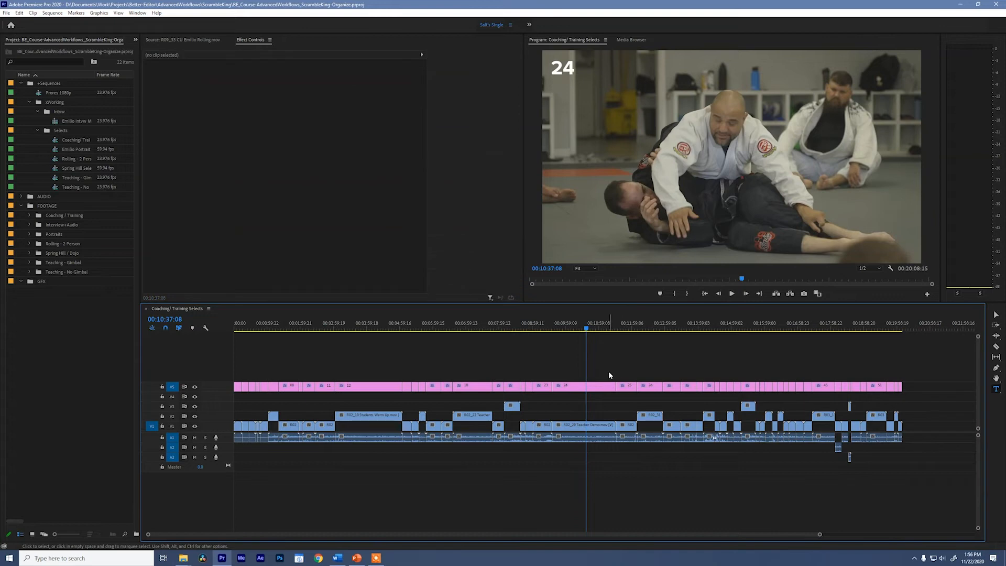
click(588, 386)
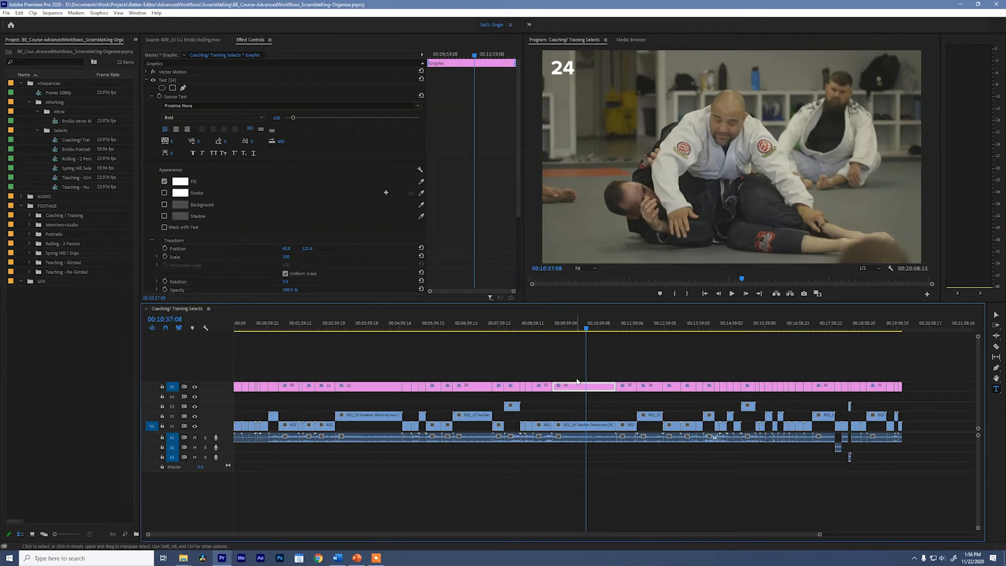
click(137, 13)
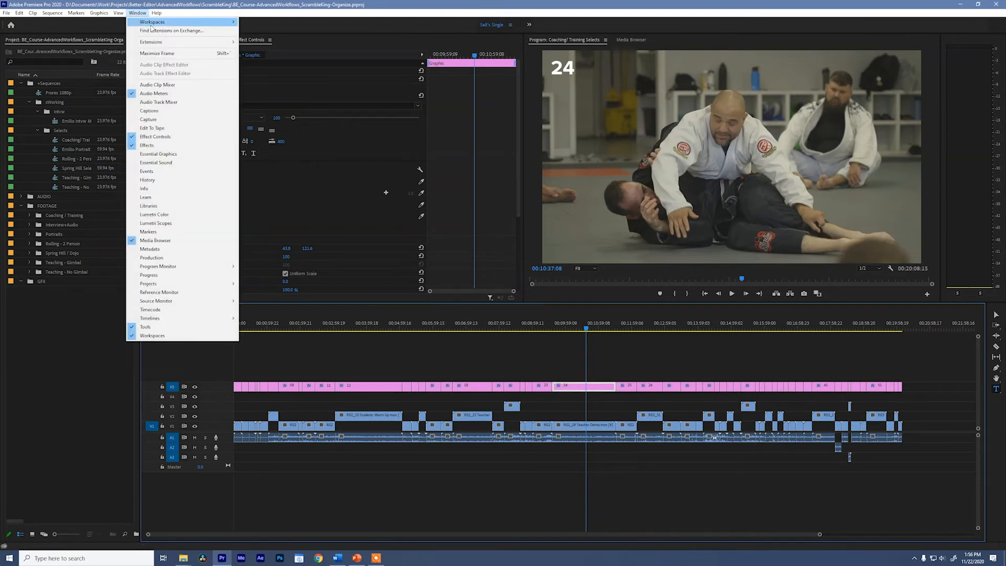
click(171, 147)
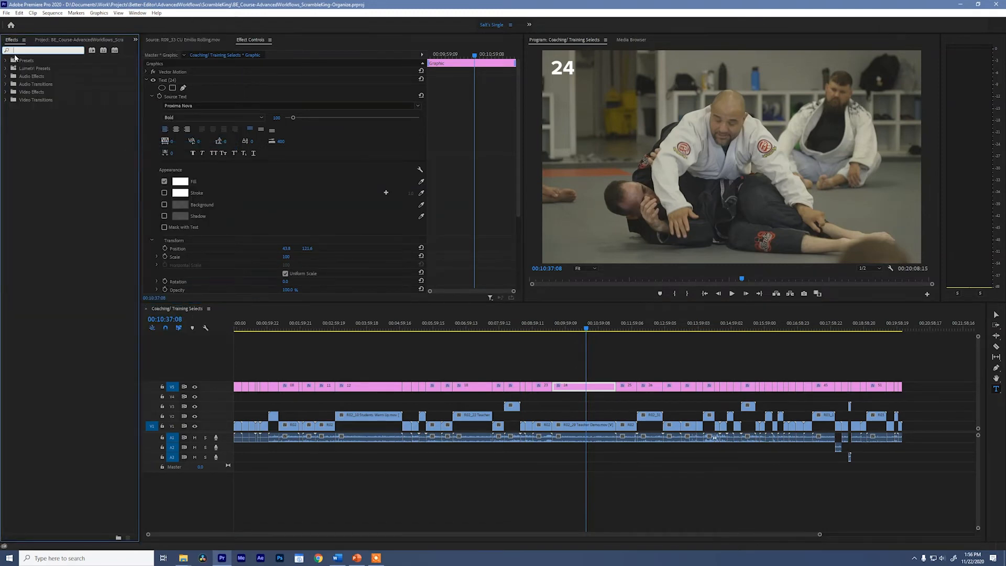
text(drop)
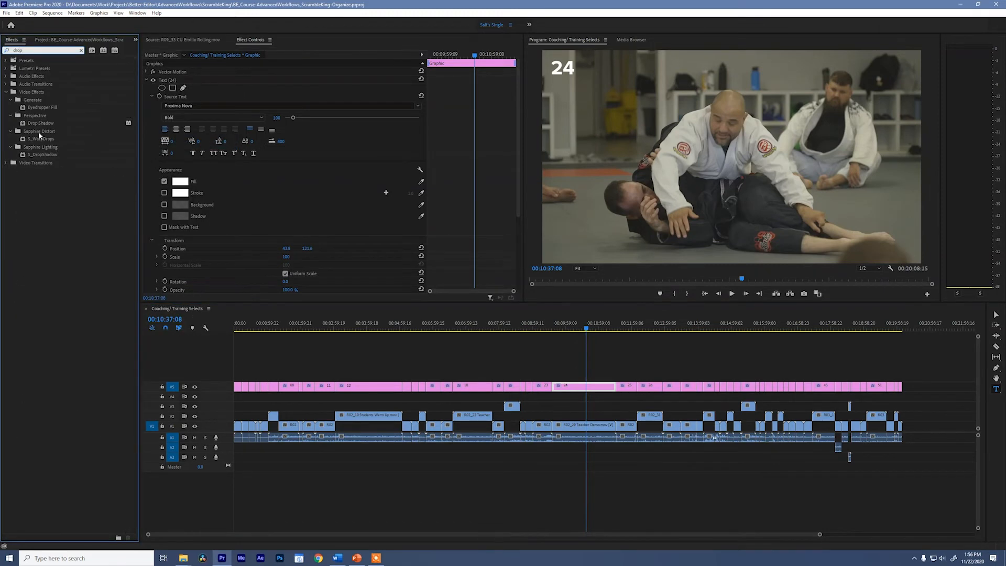
drag(45, 123, 575, 388)
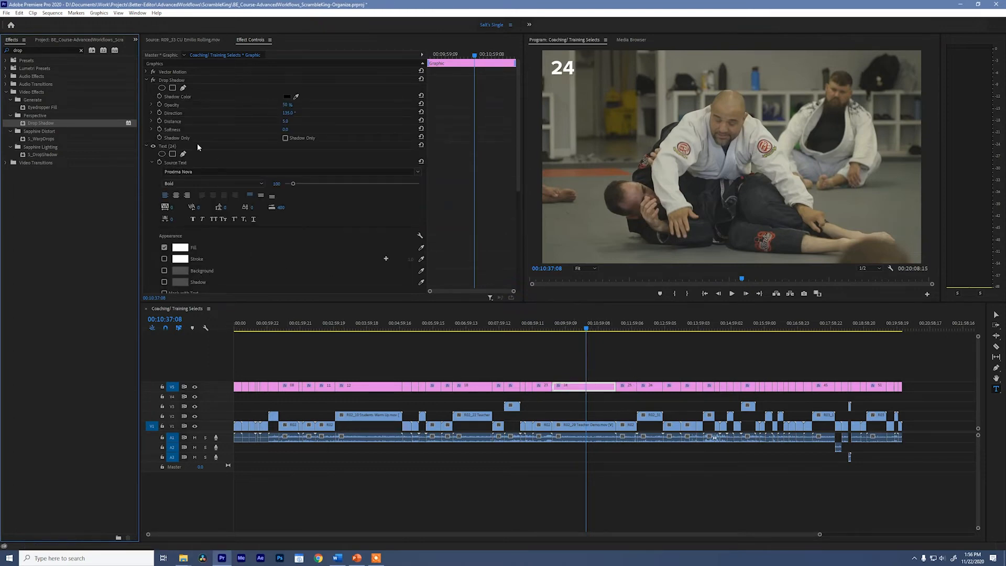
Copy the Drop Shadow effect from title 24, paste it onto all the other number titles on V5, and check title 26.
click(177, 81)
key(ctrl+c)
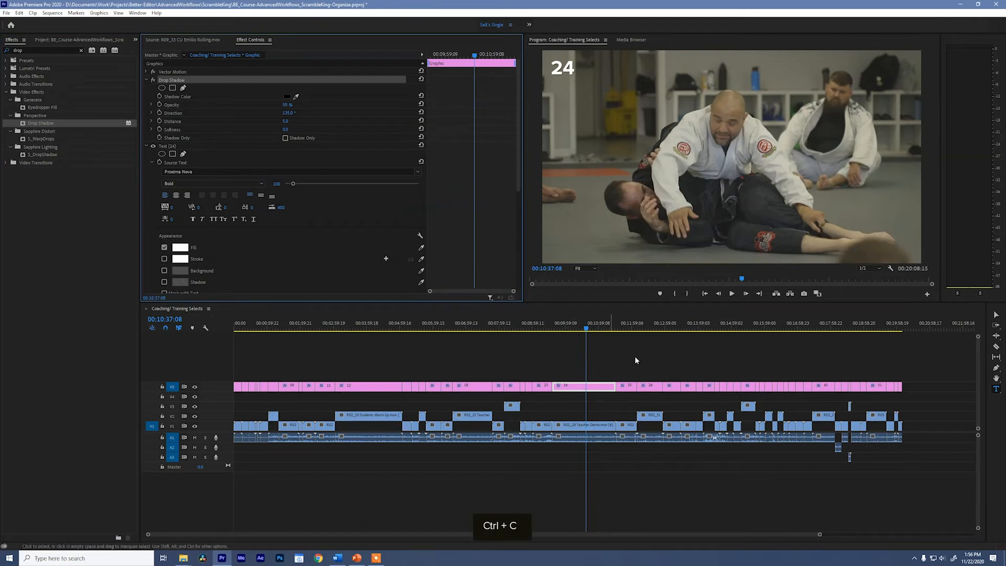
drag(923, 372, 233, 394)
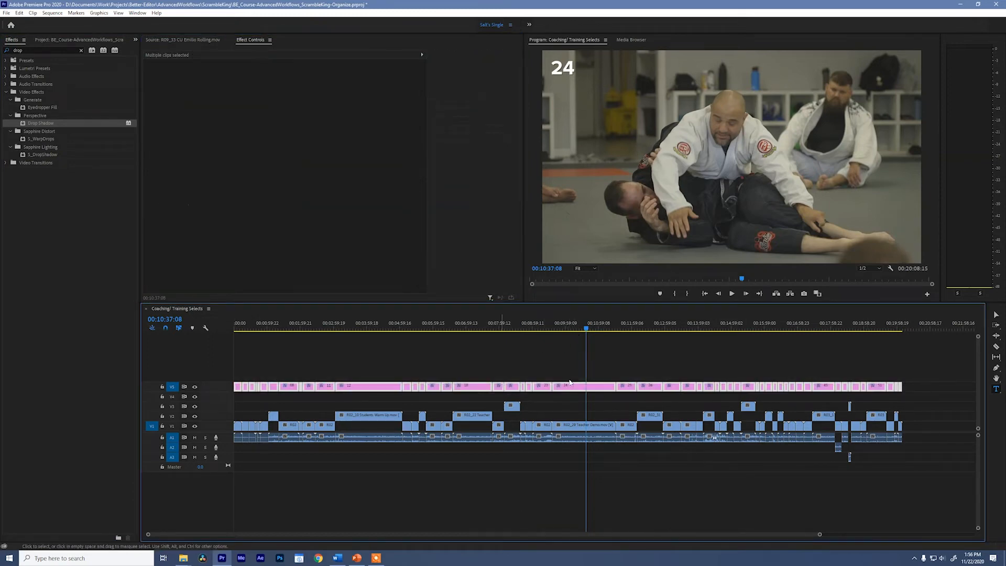
shift+click(592, 390)
key(ctrl+v)
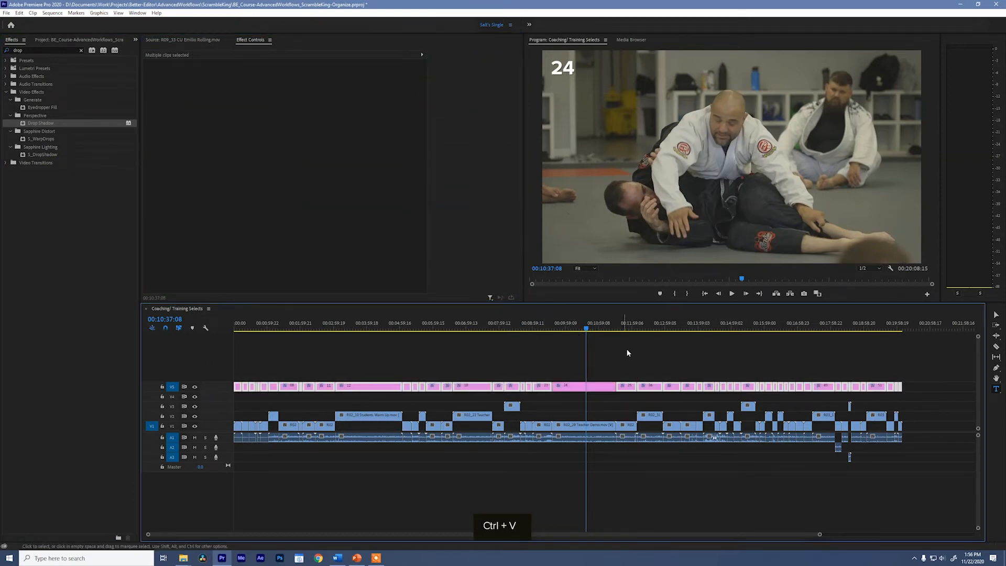
click(627, 350)
drag(596, 329, 645, 331)
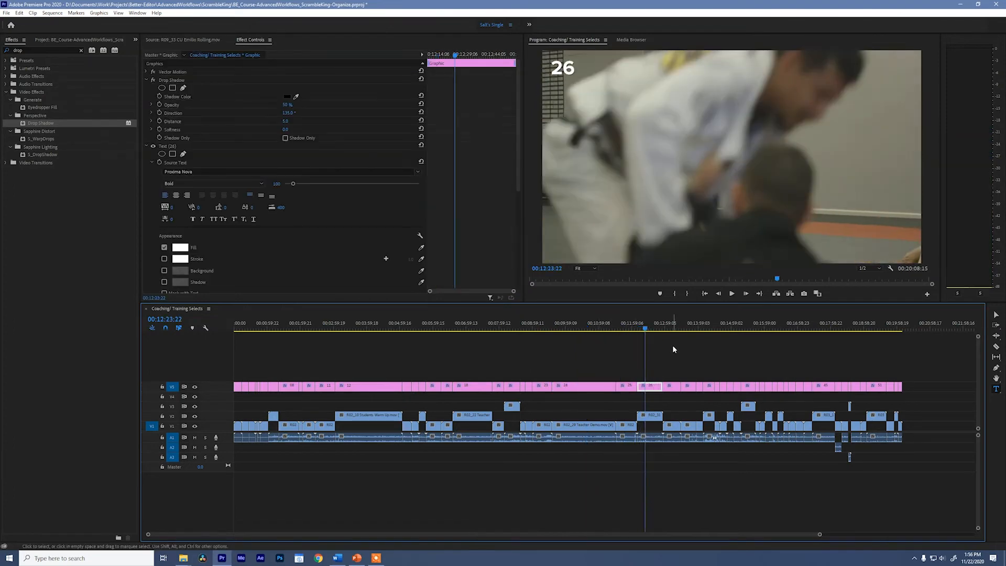
click(684, 352)
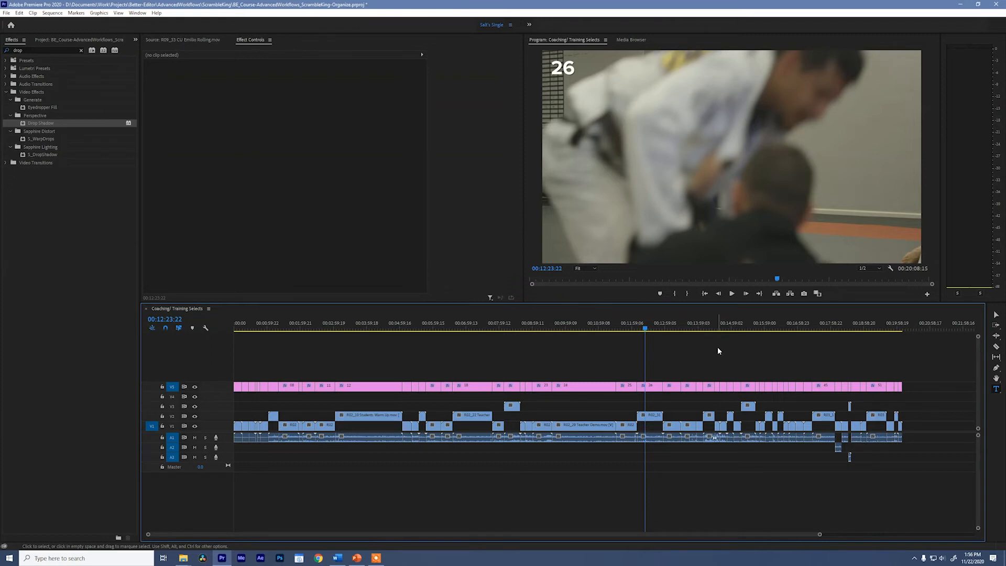
Return the playhead to the sequence start and turn off Selection Follows Playhead.
key(Home)
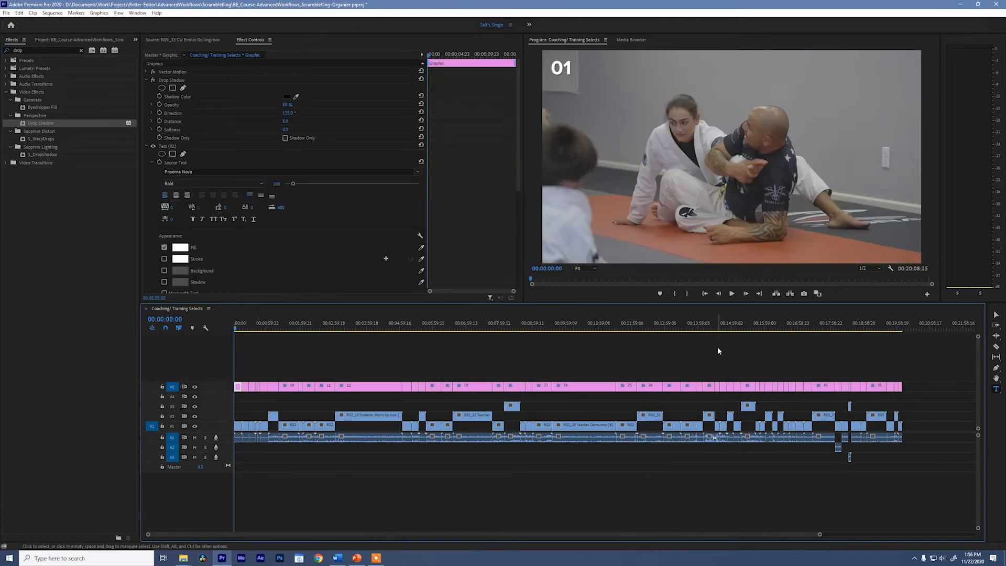
click(53, 13)
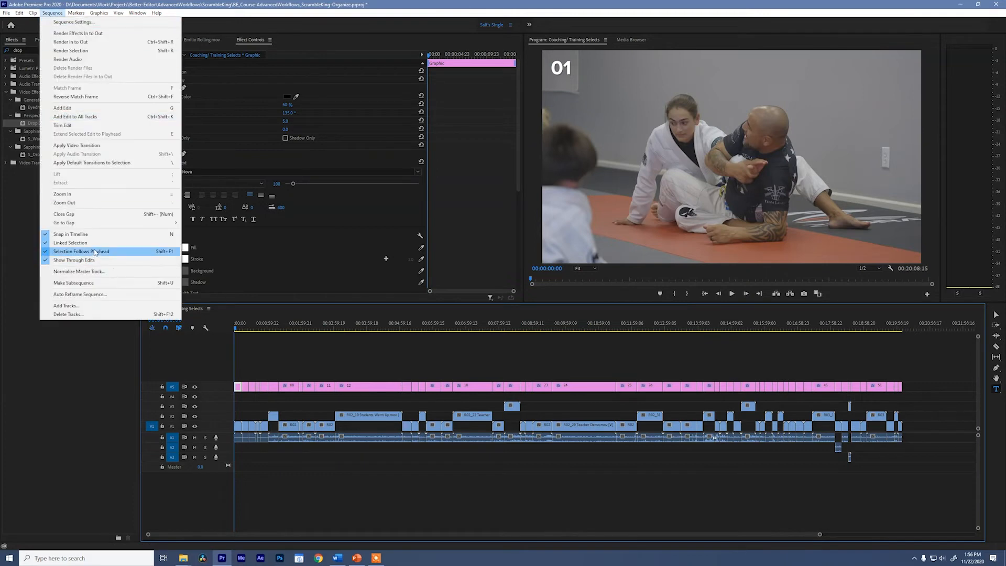
click(93, 251)
click(329, 361)
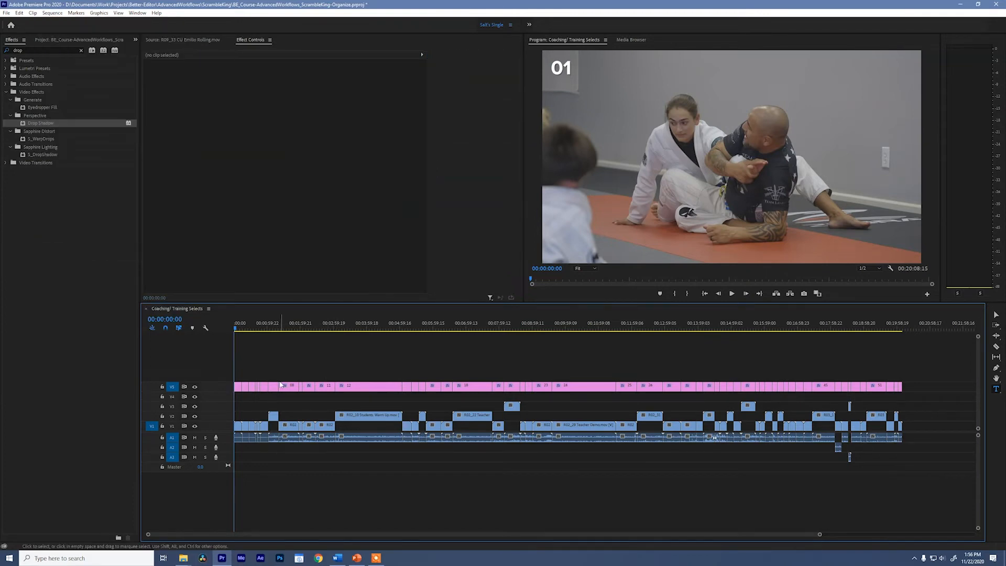
Play across the cut from clip 01 to clip 02 to review the number titles, and return the playhead to the start of clip 02.
key(=)
key(=)
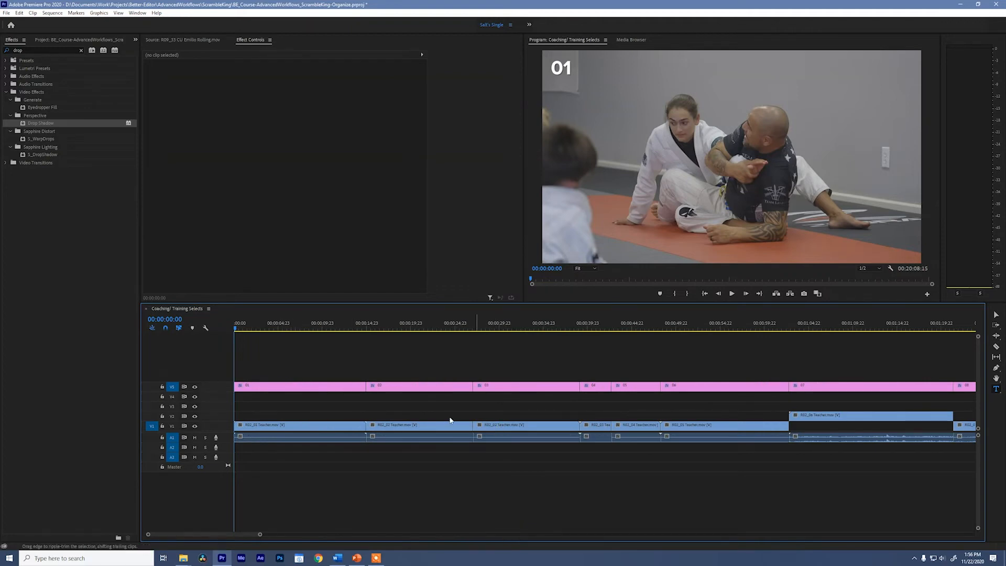
click(347, 327)
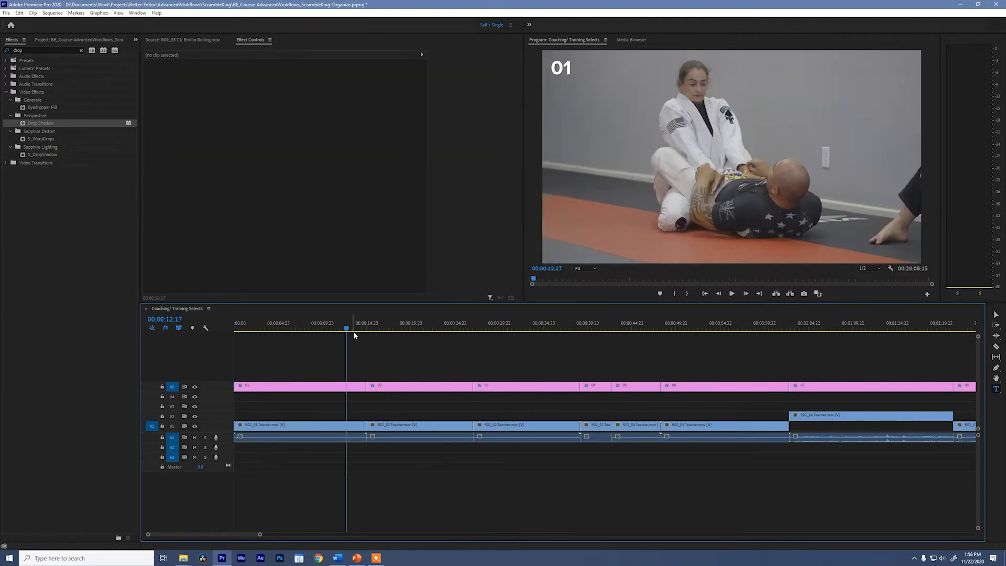
key(space)
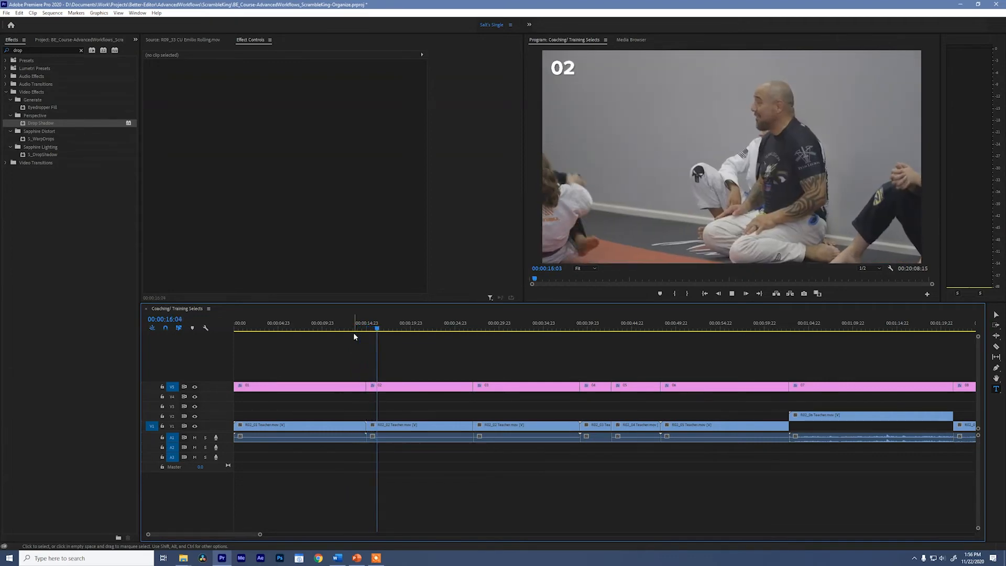
key(space)
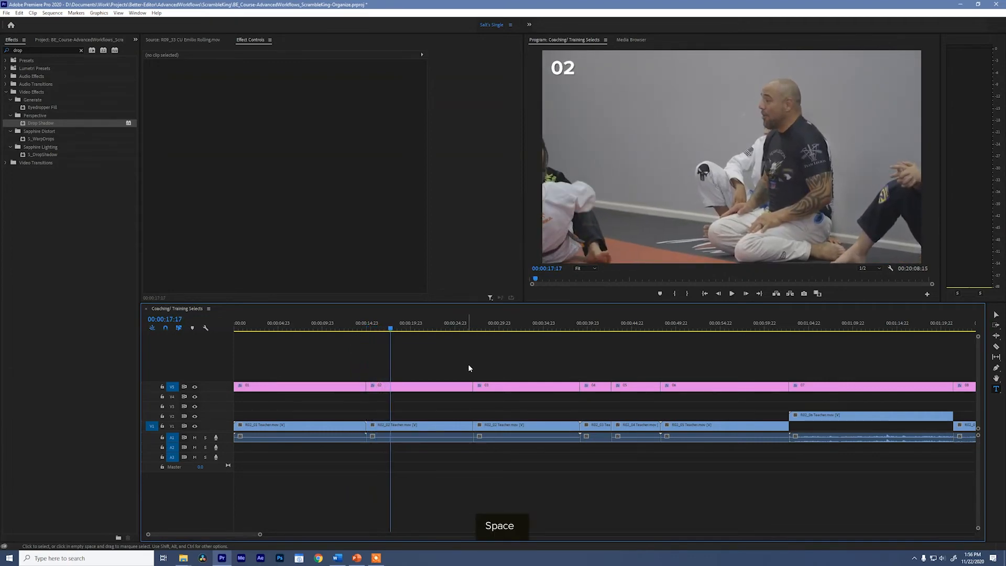
key(shift+z)
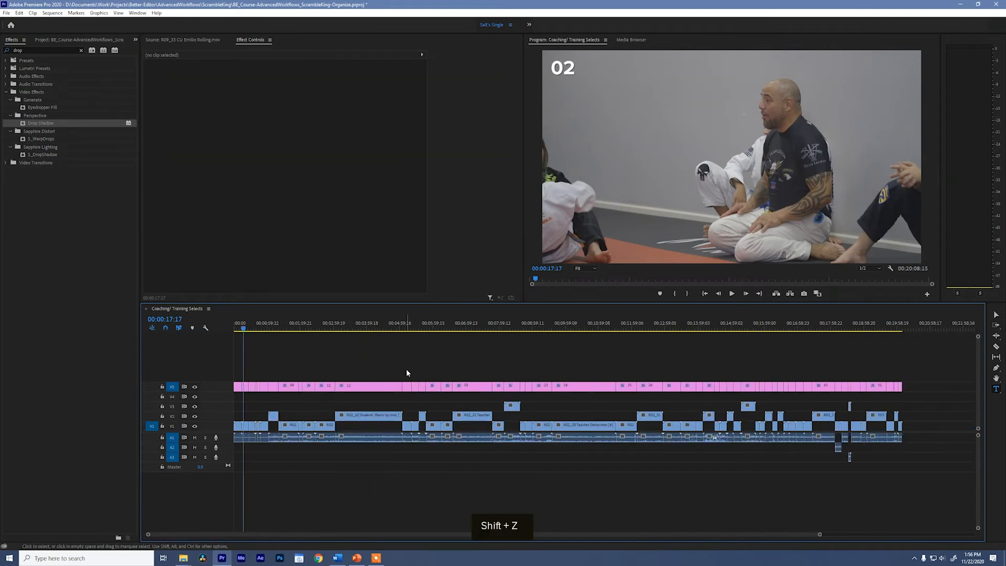
key(Up)
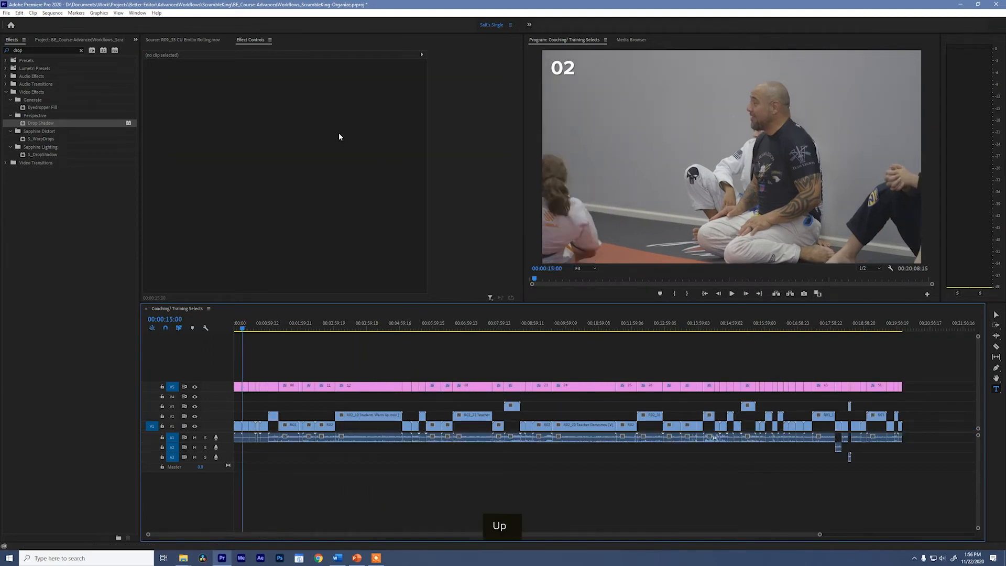
Create a 1920 x 1080, 23.976 fps Black Video item and put it in the GFX bin.
click(80, 40)
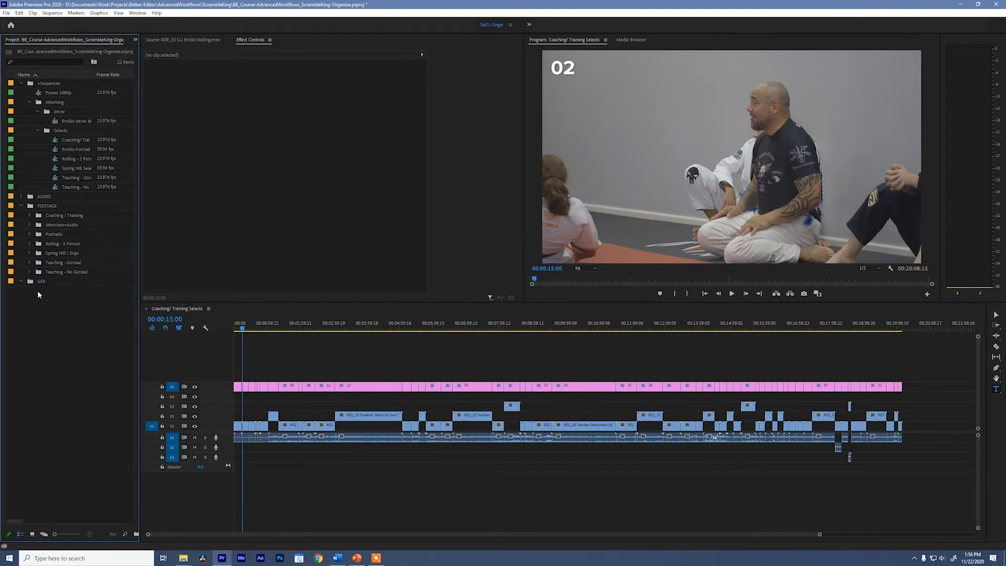
click(6, 12)
mouse_move(24, 22)
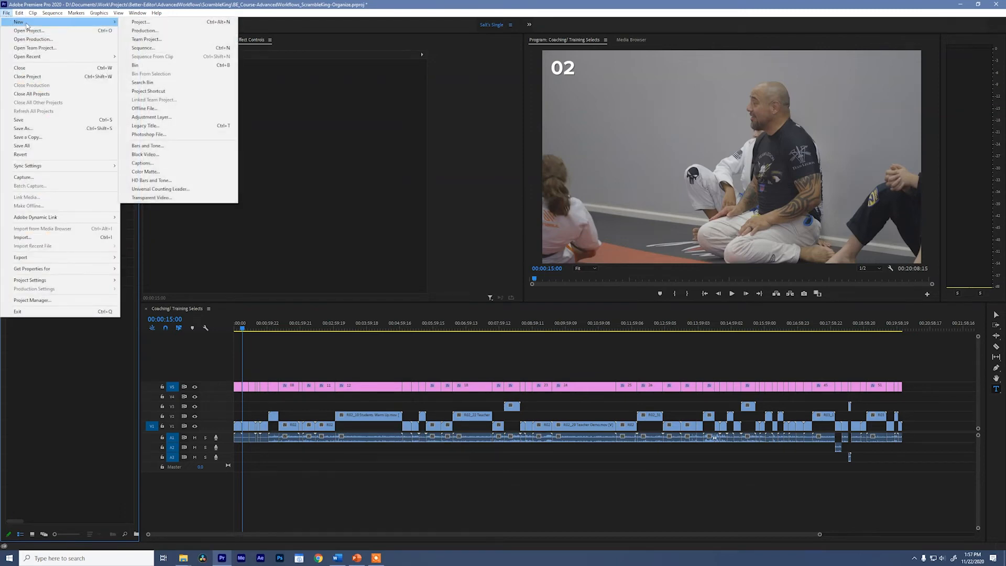
click(158, 155)
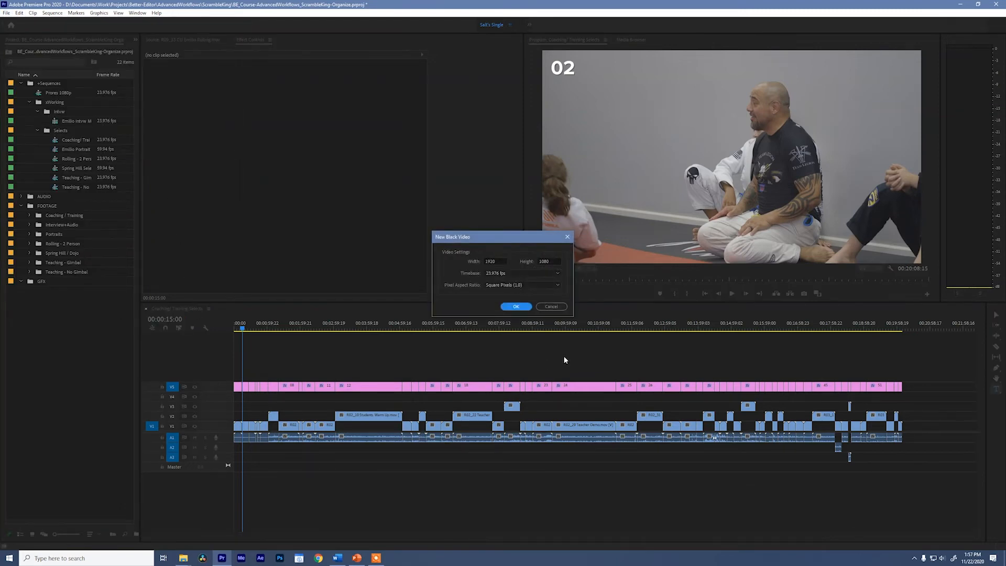
click(508, 309)
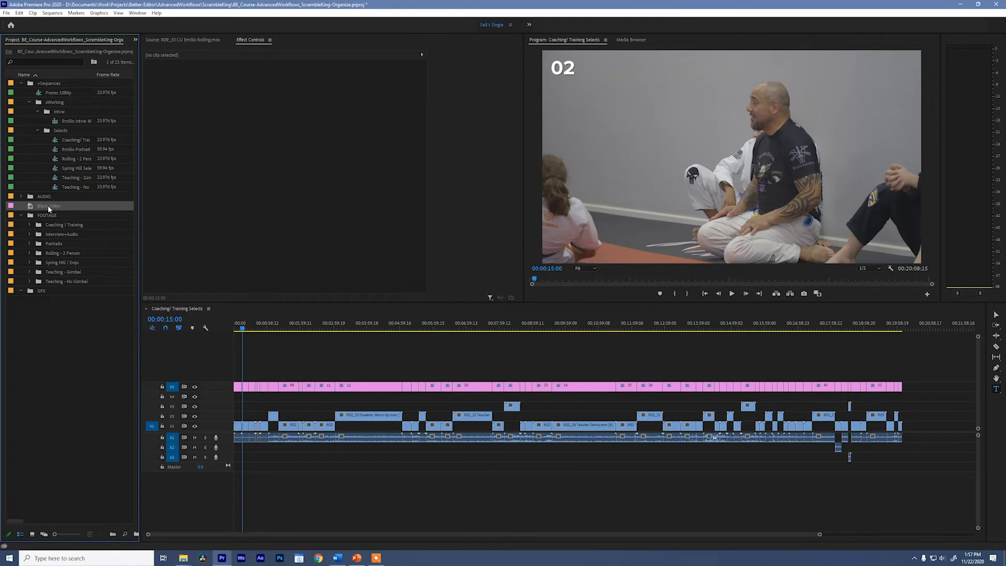
drag(49, 205, 42, 292)
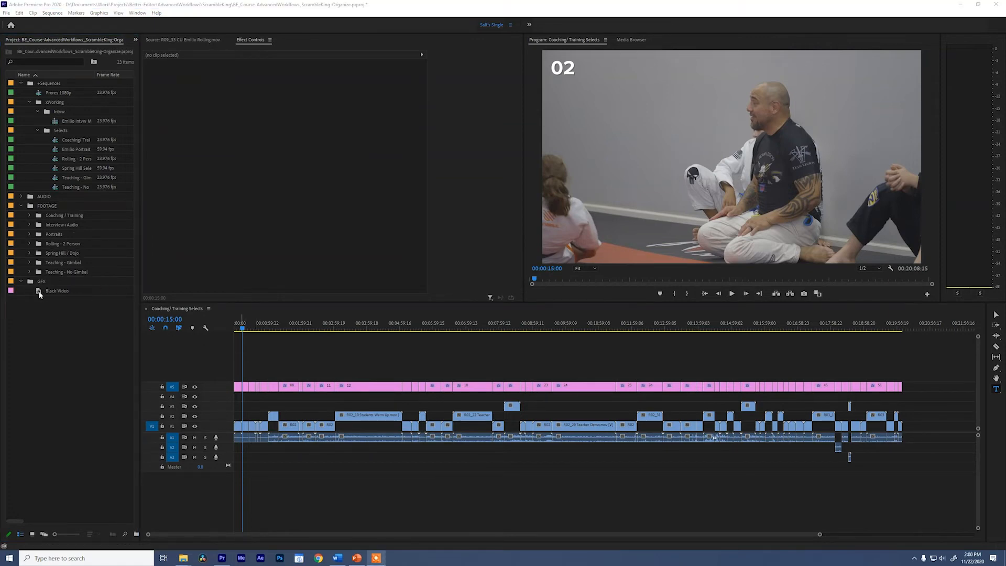
Open Black Video in the Source monitor and mark an Out point at 00:00:00:11 to make it 12 frames long.
double_click(39, 292)
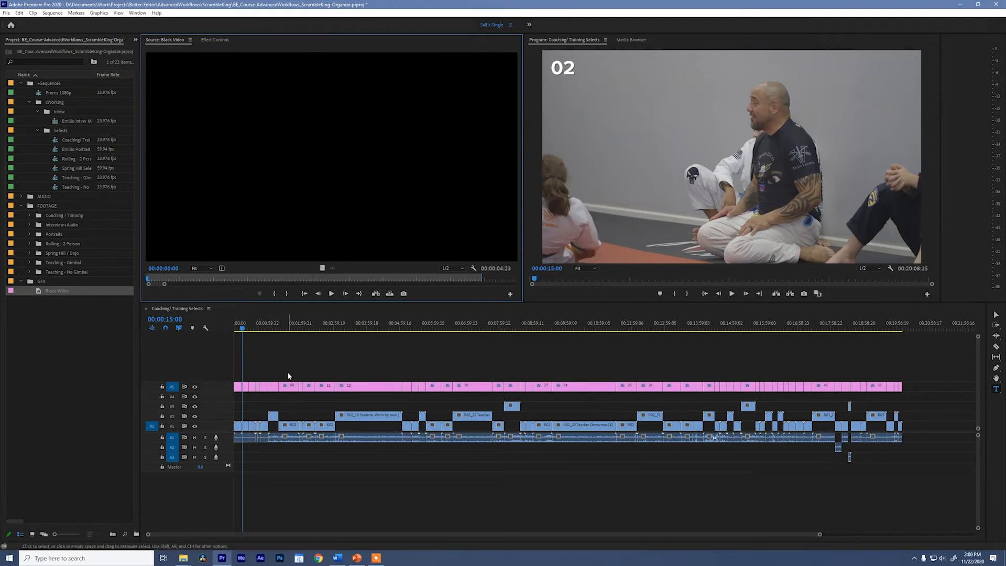
click(160, 268)
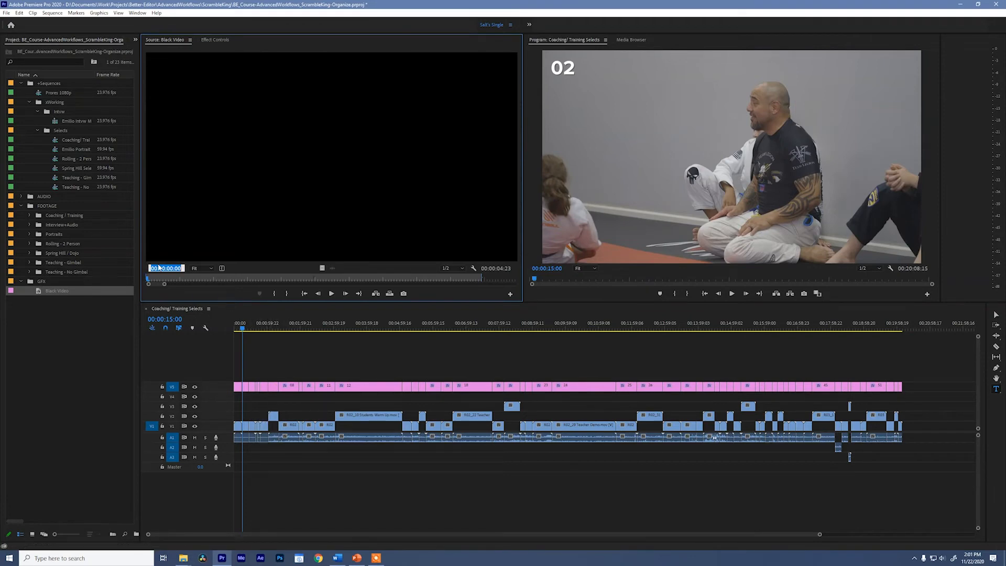
text(12)
key(Return)
key(Left)
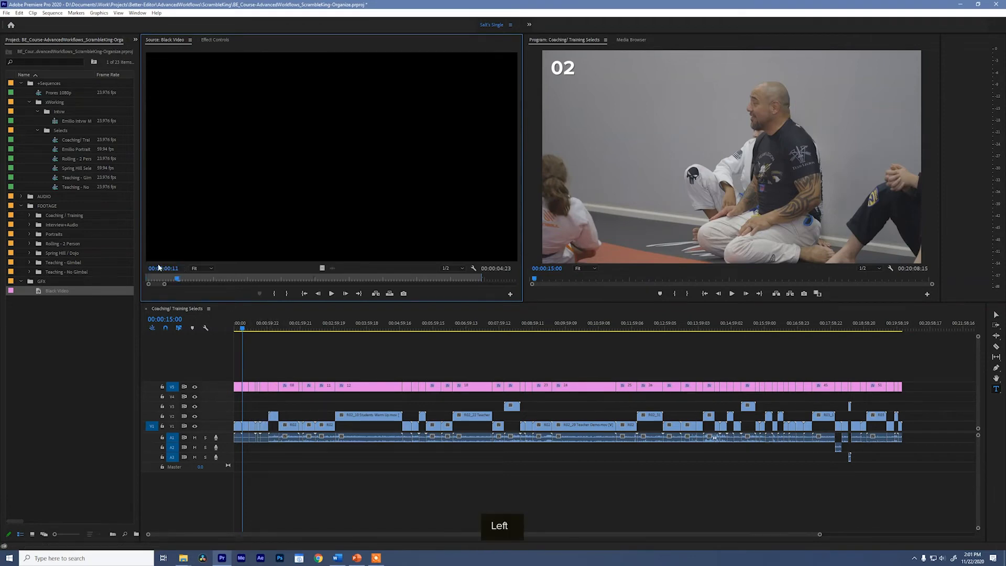
key(o)
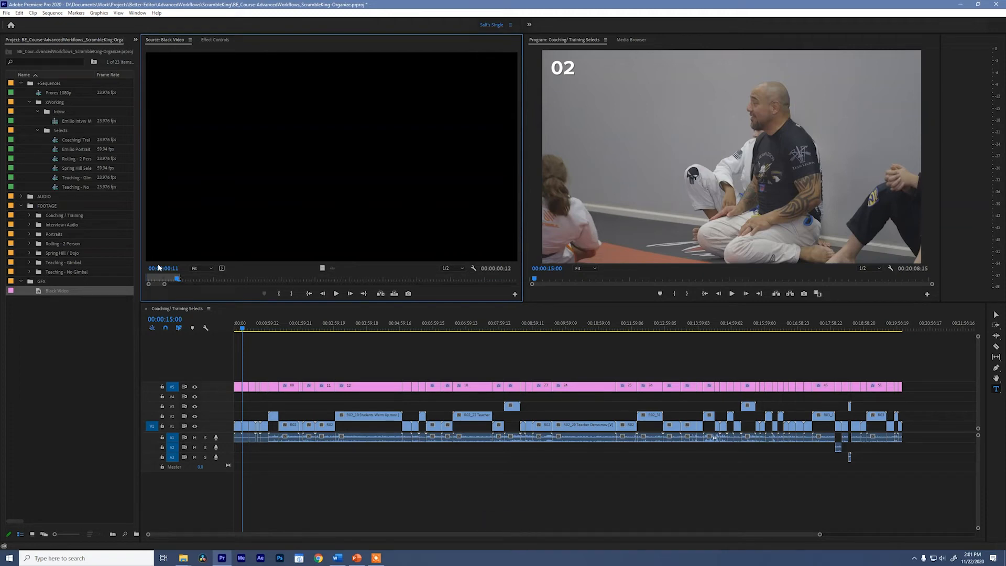
Turn off targeting for audio tracks A1 to A3 and video track V5, and patch the V1 source onto V5.
click(282, 349)
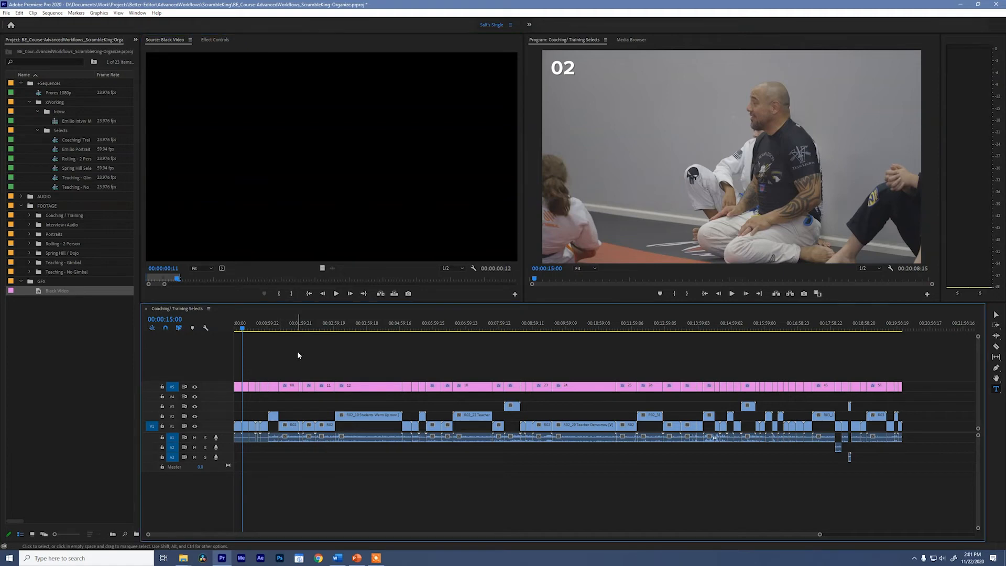
click(172, 437)
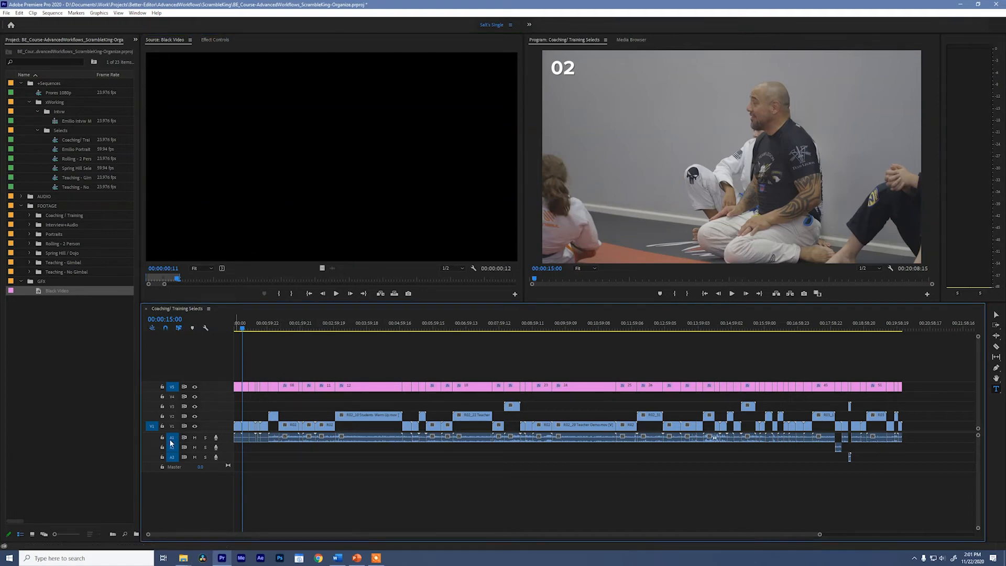
click(174, 459)
click(172, 448)
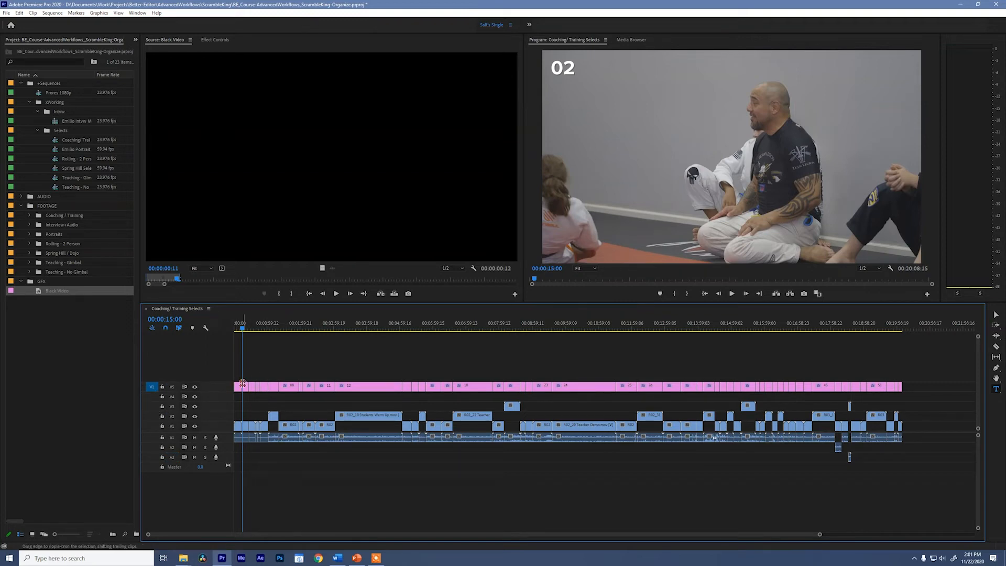
Add a V6 track by nudging the 02 title up a track and back to V5, and patch the V1 source onto V6.
key(equal)
key(equal)
click(279, 387)
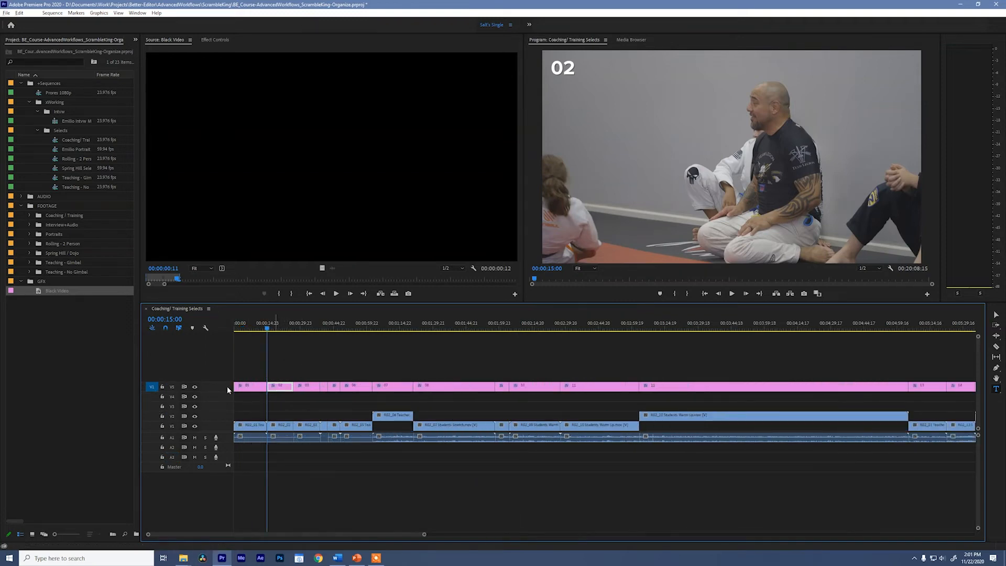
key(alt+Down)
key(alt+Up)
click(152, 378)
Deselect the title and move the playhead to the cut between clips 01 and 02 at 00:00:15:00.
click(379, 349)
key(Home)
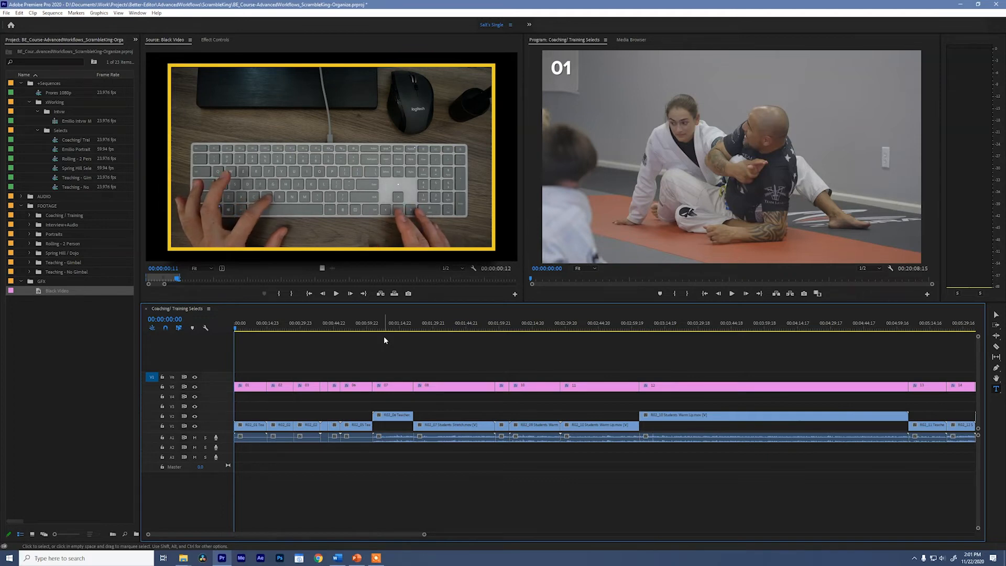
key(Down)
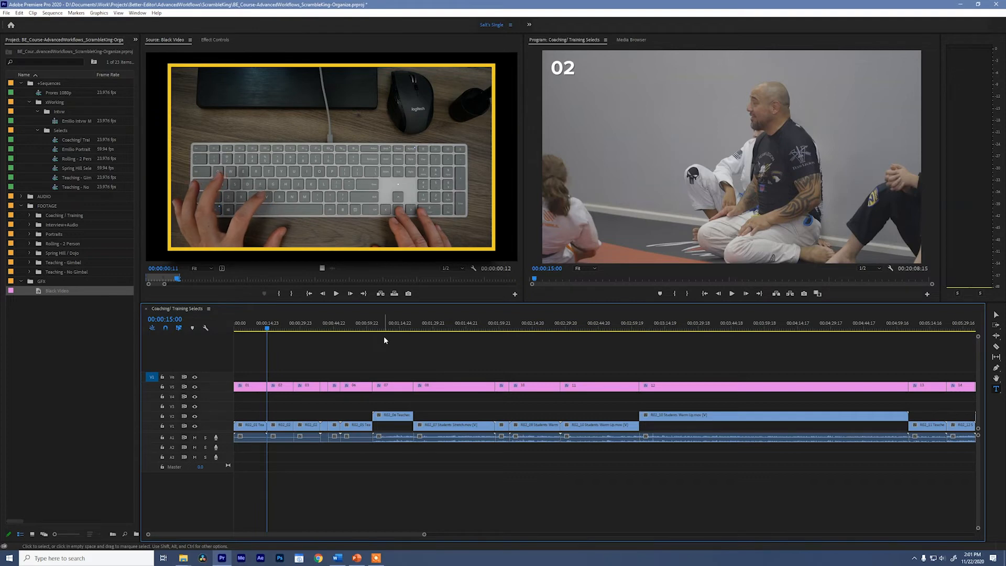
Insert the 12-frame black video on V6 at every cut of the sequence, from 00:00:15:00 through to its end.
key(v)
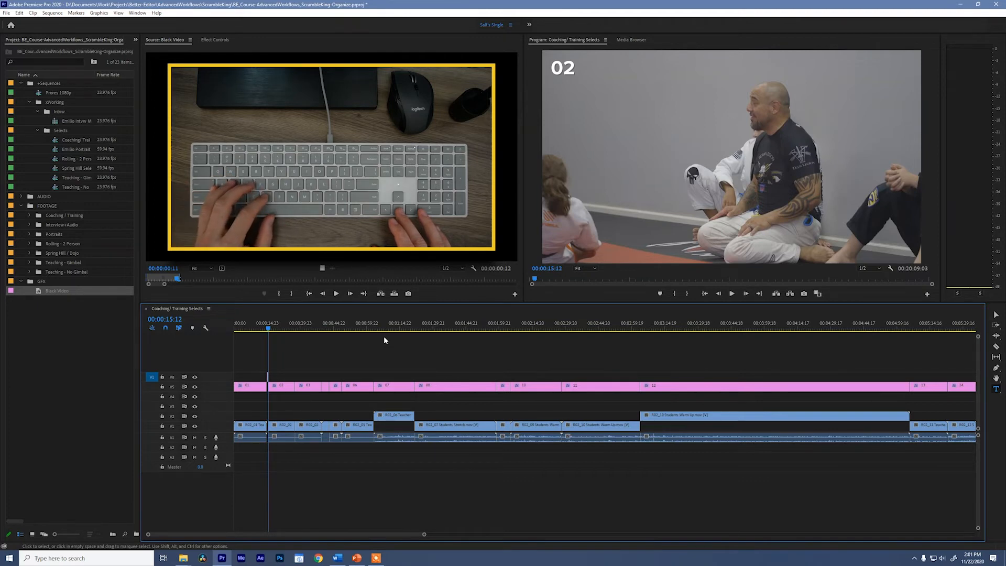
key(Down)
key(v)
key(Down)
key(v)
key(Down)
key(v)
key(Down)
key(v)
key(Down)
key(v)
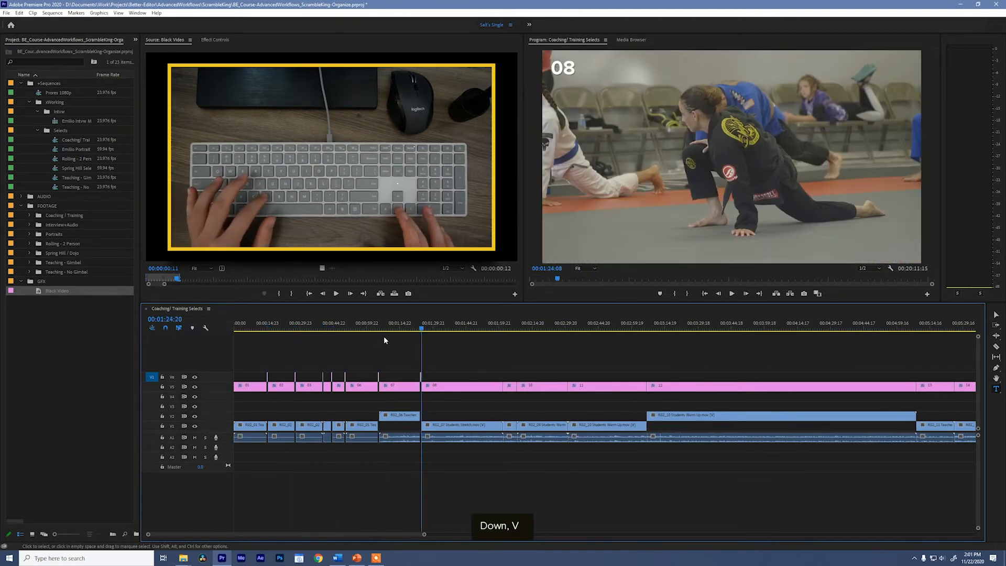
key(Down)
key(v)
key(Down)
key(v)
key(Down)
key(v)
key(Down)
key(v)
key(Down)
key(v)
key(Down)
key(v)
key(Down)
key(v)
key(Down)
key(v)
key(Down)
key(v)
key(Down)
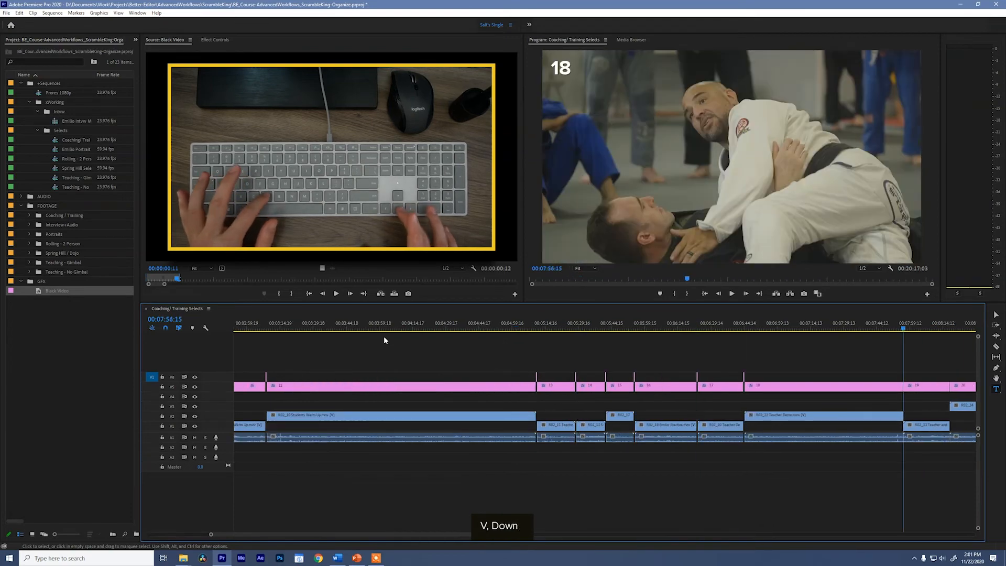
key(Down)
key(v)
key(Down)
key(v)
key(Down)
key(v)
key(Down)
key(v)
key(Down)
key(v)
key(Down)
key(v)
key(Down)
key(v)
key(Down)
key(v)
key(Down)
key(v)
key(Down)
key(v)
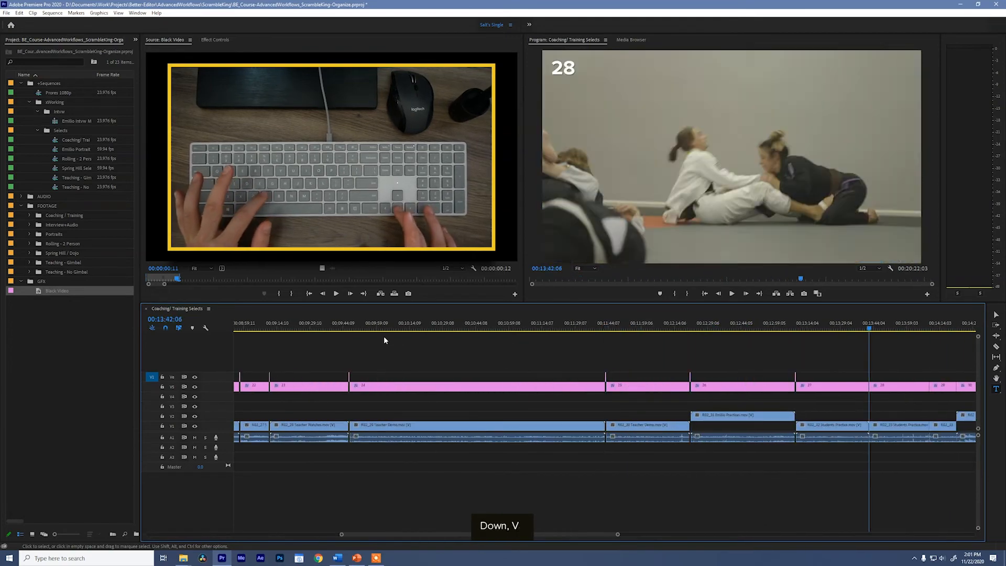
key(Down)
key(v)
key(Down)
key(v)
key(Down)
key(v)
key(Down)
key(v)
key(Down)
key(v)
key(Down)
key(v)
key(Down)
key(v)
key(Down)
key(v)
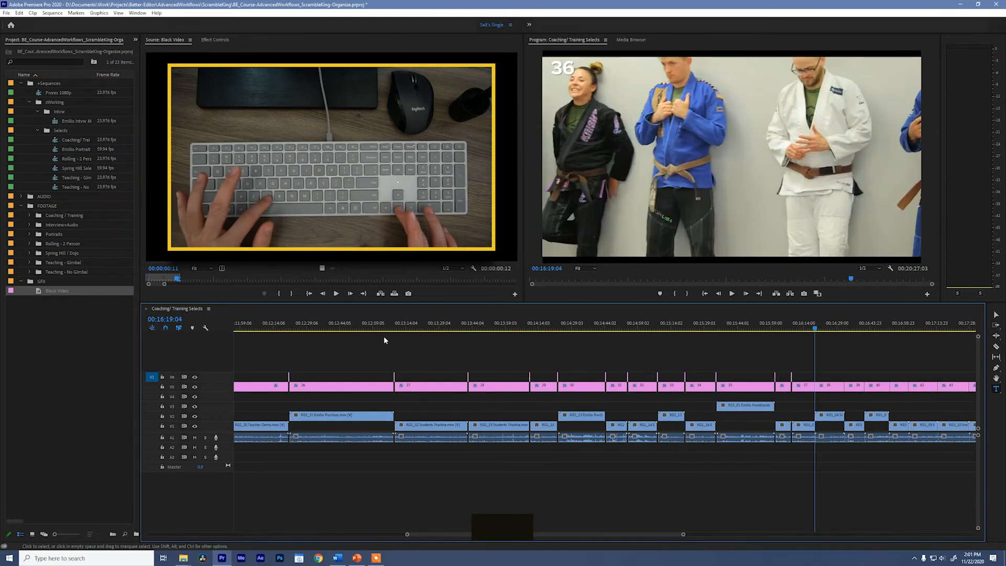
key(Down)
key(v)
key(Down)
key(v)
key(Down)
key(v)
key(Down)
key(v)
key(Down)
key(v)
key(Down)
key(v)
key(Down)
key(v)
key(Down)
key(v)
key(Down)
key(v)
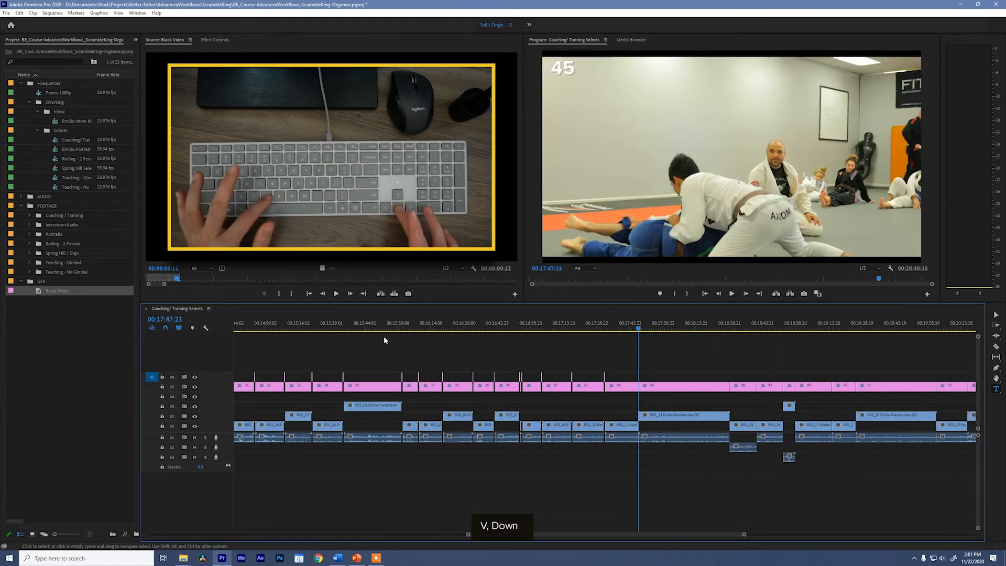
key(Down)
key(v)
key(Down)
key(v)
key(Down)
key(v)
key(Down)
key(v)
key(Down)
key(v)
key(Down)
key(v)
key(Down)
key(v)
key(Down)
key(v)
key(Down)
key(v)
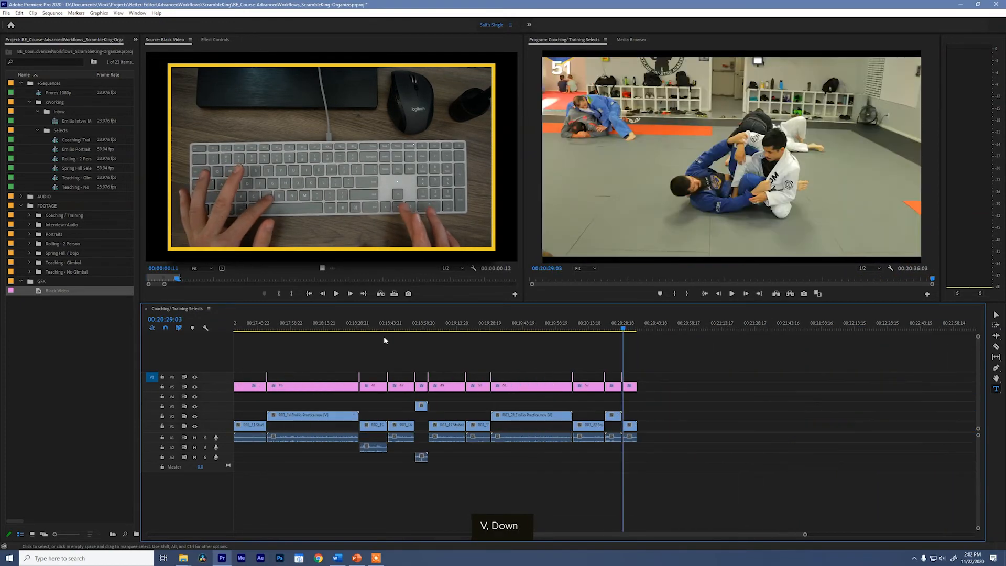
key(v)
key(Down)
Delete the surplus black video pieces on V6 after the last clip of the sequence.
key(shift+z)
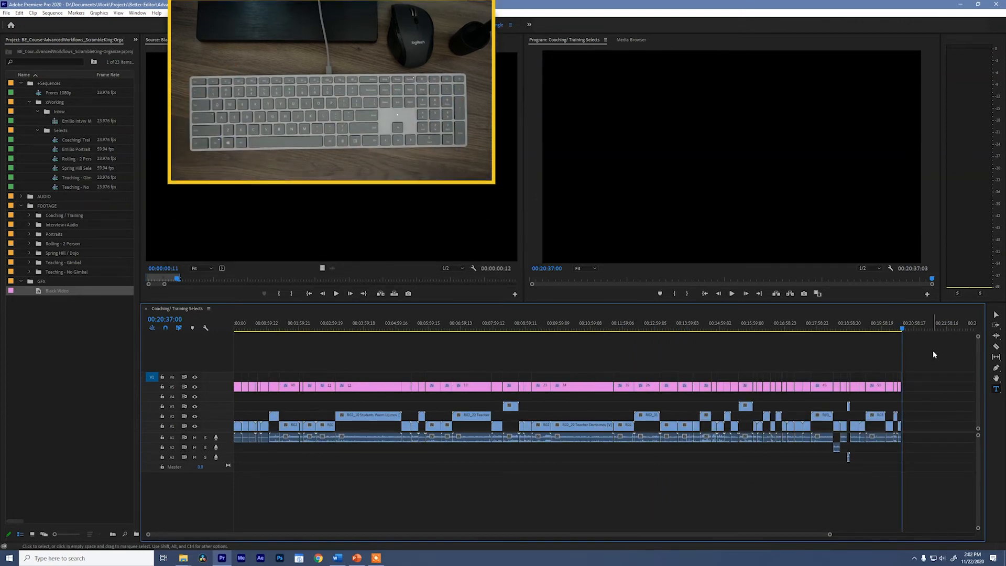
key(equal)
drag(632, 365, 596, 386)
key(Delete)
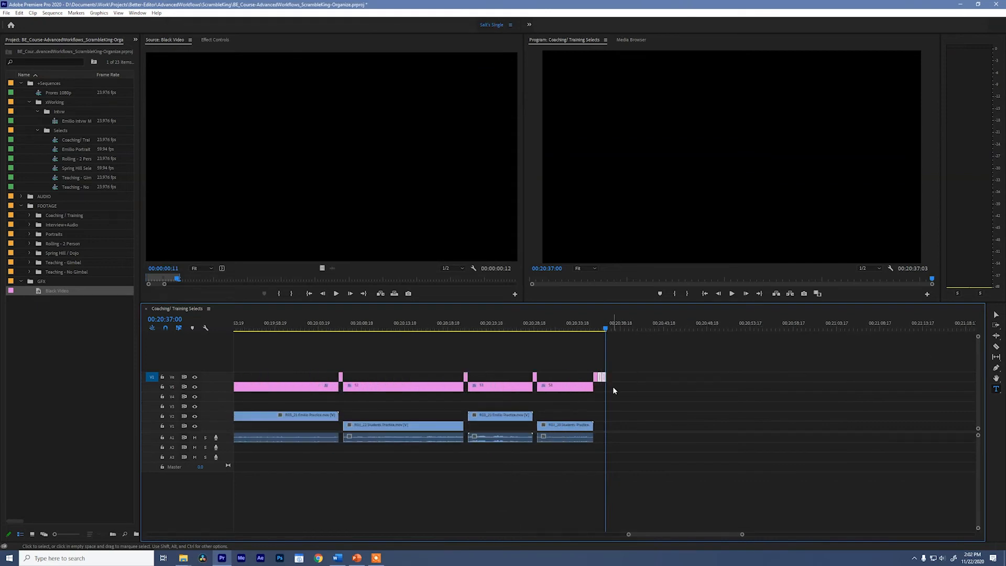
Park the playhead within clip 24 and set up the sequence's media export as H.264 with the Match Source - High bitrate preset.
key(shift+z)
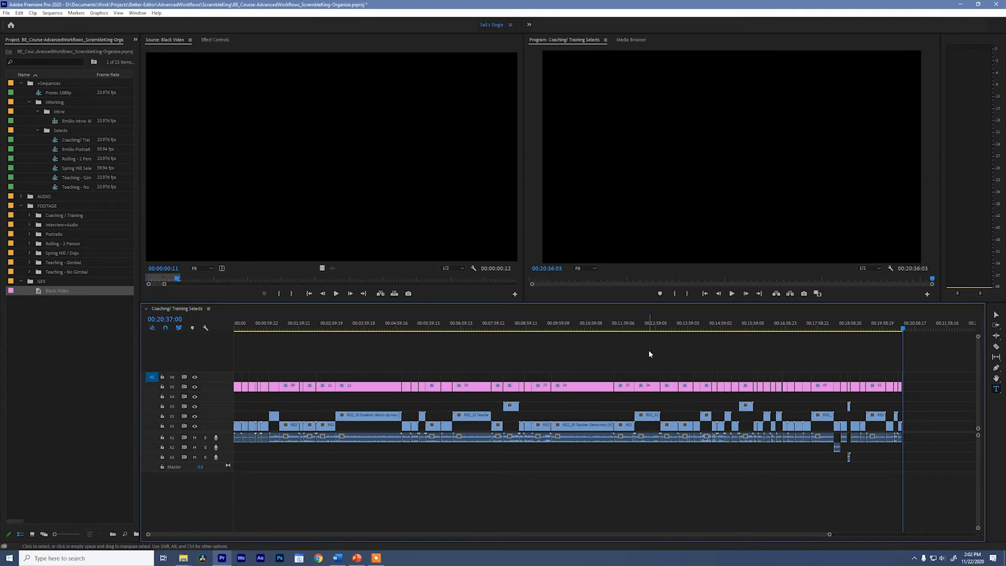
drag(668, 328, 596, 332)
key(ctrl+e)
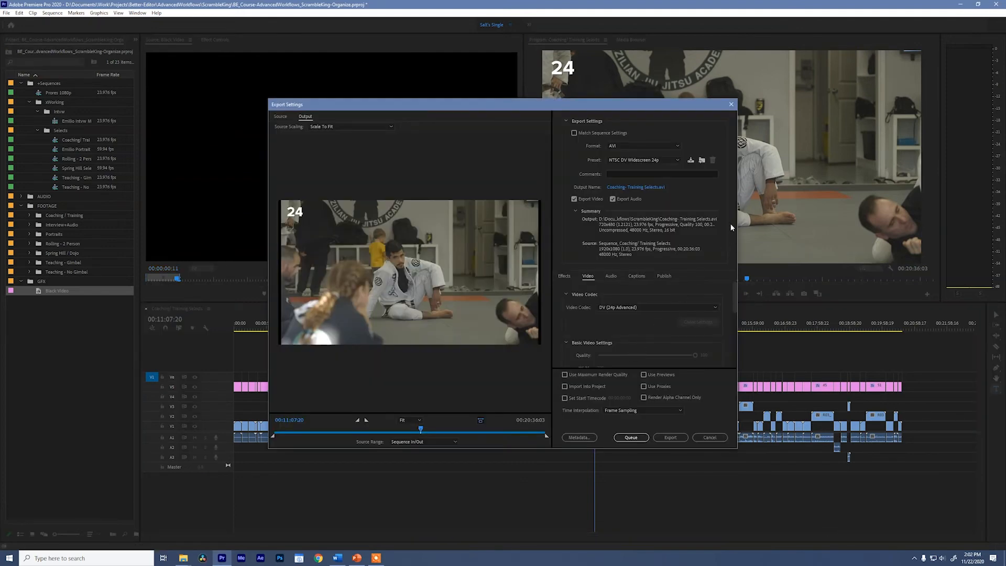
click(626, 146)
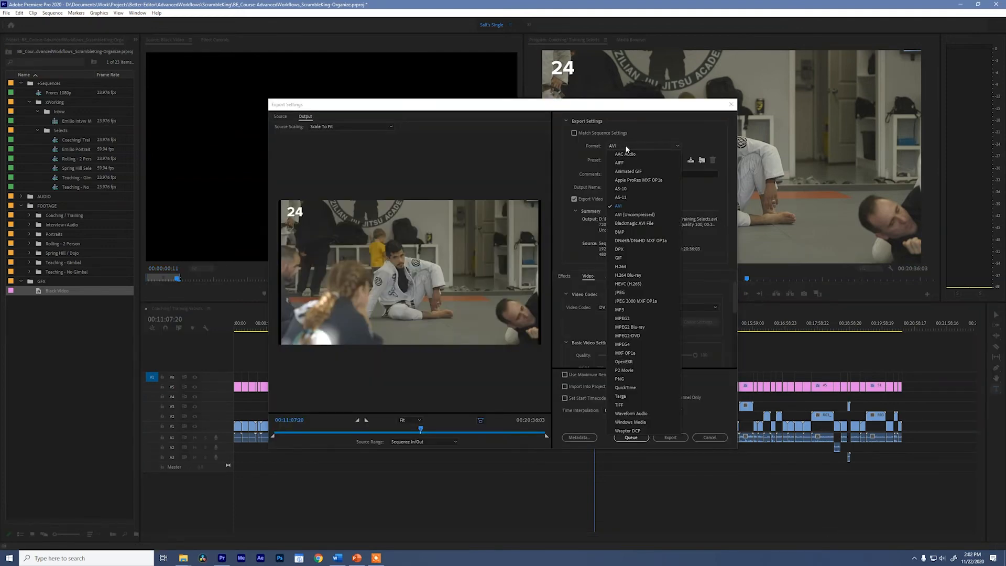
click(631, 268)
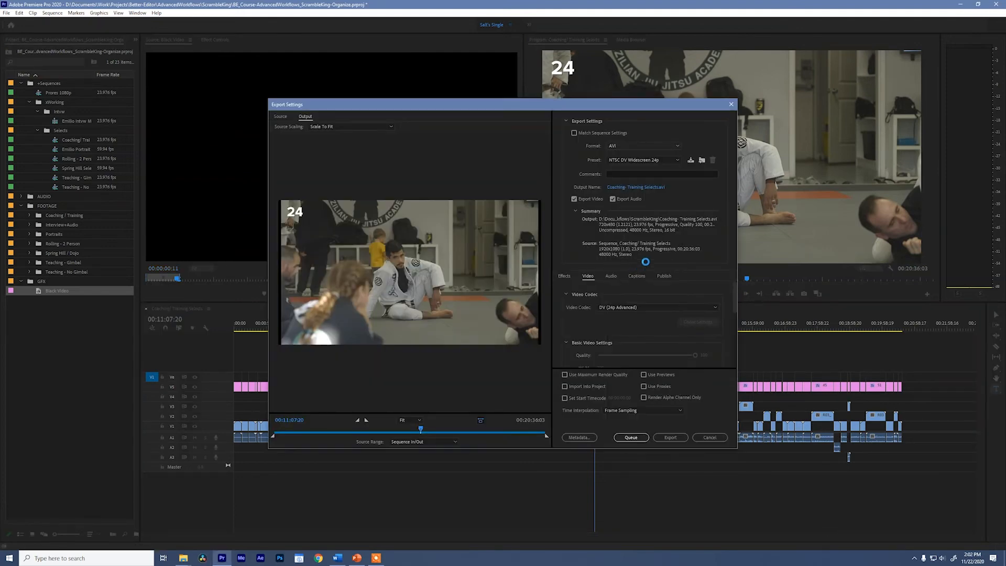
click(624, 159)
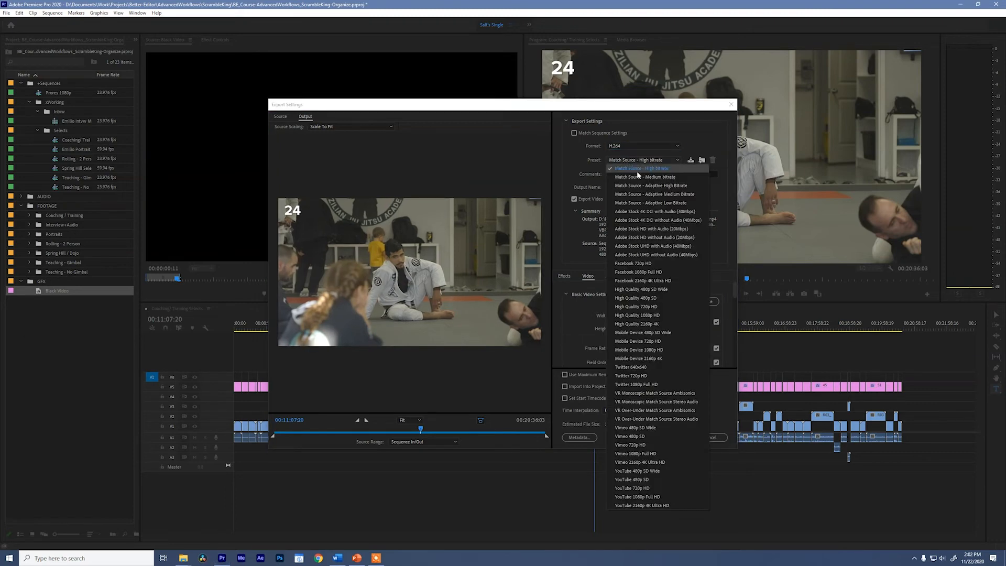
click(633, 168)
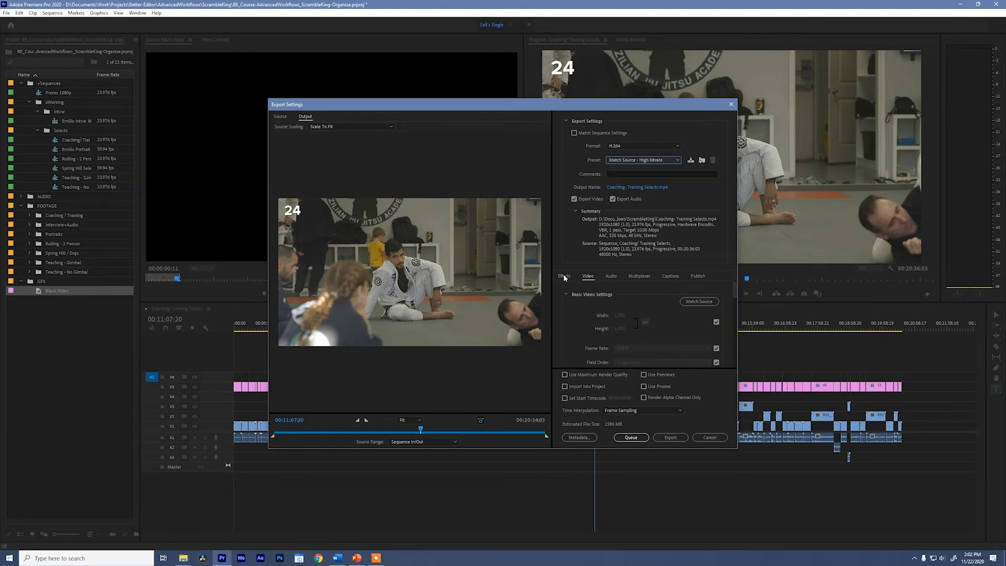
Enlarge the Export Settings dialog and enable the Timecode Overlay effect for the export.
drag(732, 447, 887, 505)
drag(676, 105, 615, 83)
click(653, 254)
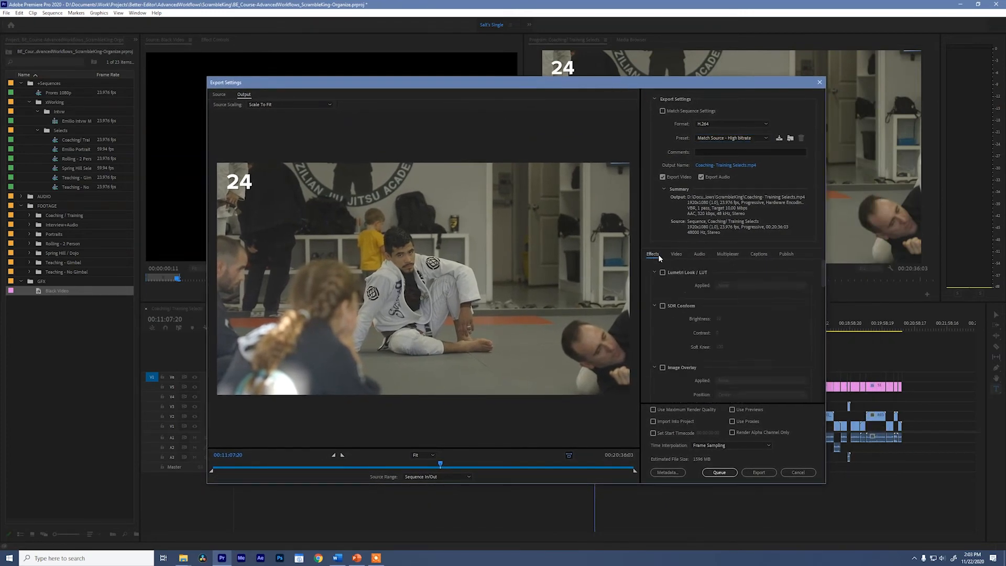
drag(824, 276, 822, 336)
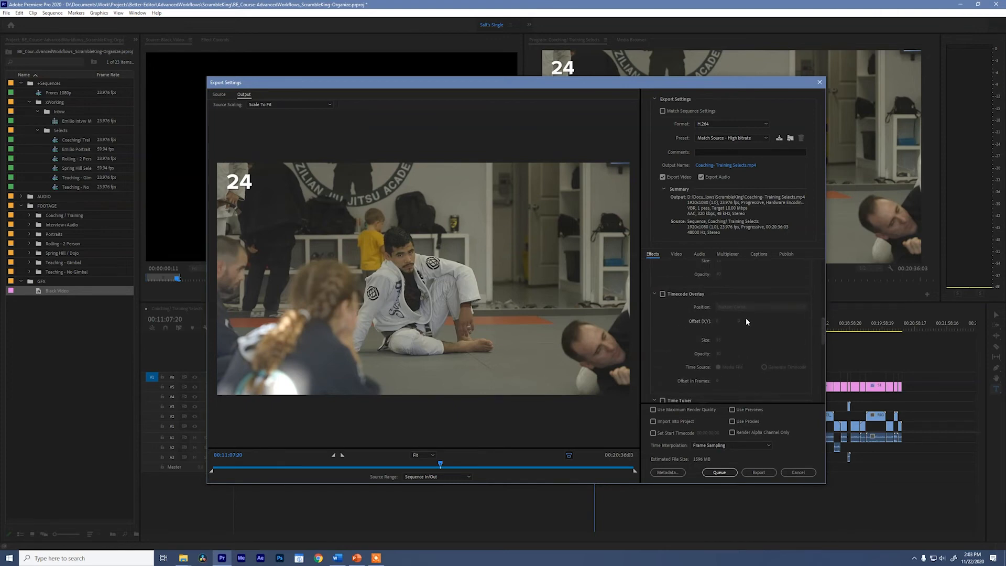
click(663, 294)
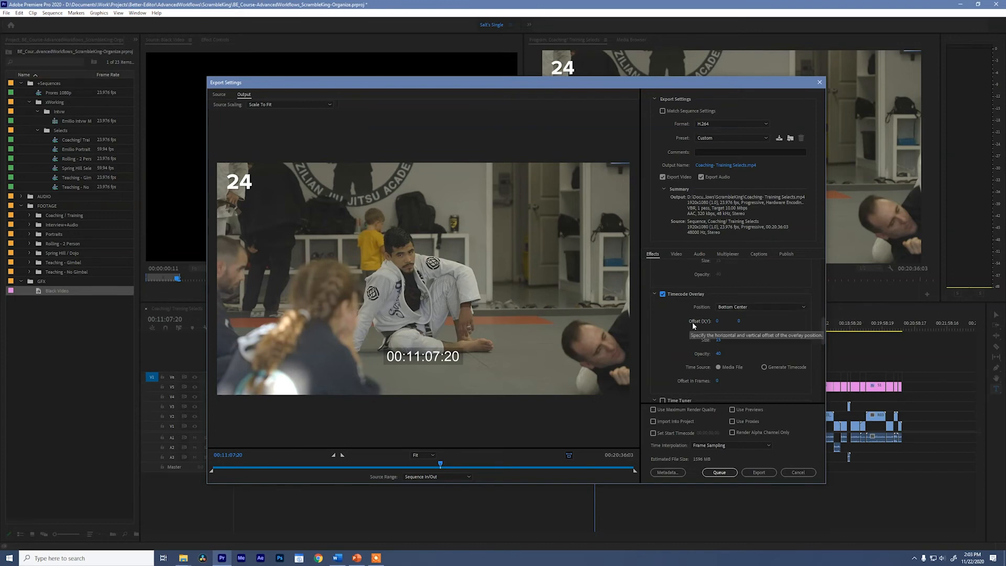
Try shifting the timecode overlay horizontally, and reset its X offset to 0.
mouse_move(718, 322)
mouse_down()
mouse_move(665, 321)
mouse_move(798, 322)
mouse_up()
click(719, 321)
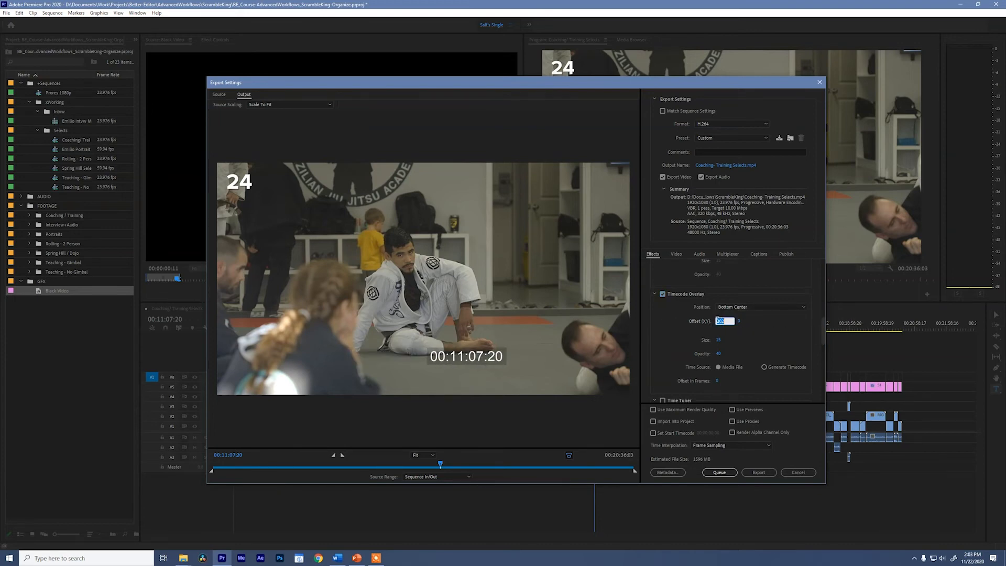
text(0)
key(Return)
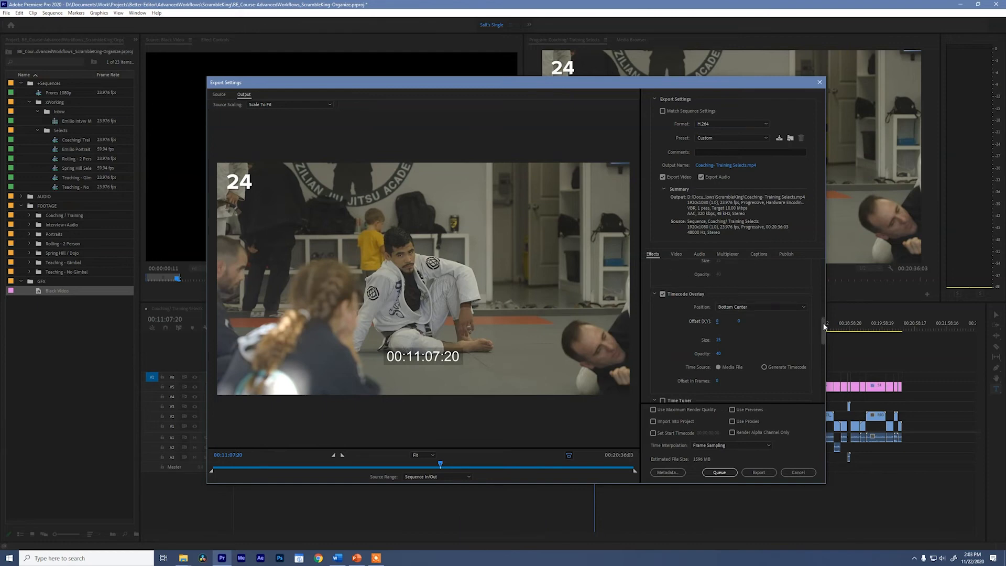
Enable the Name Overlay with the source file name and increase its Y offset until it sits just below the timecode.
drag(824, 328, 762, 297)
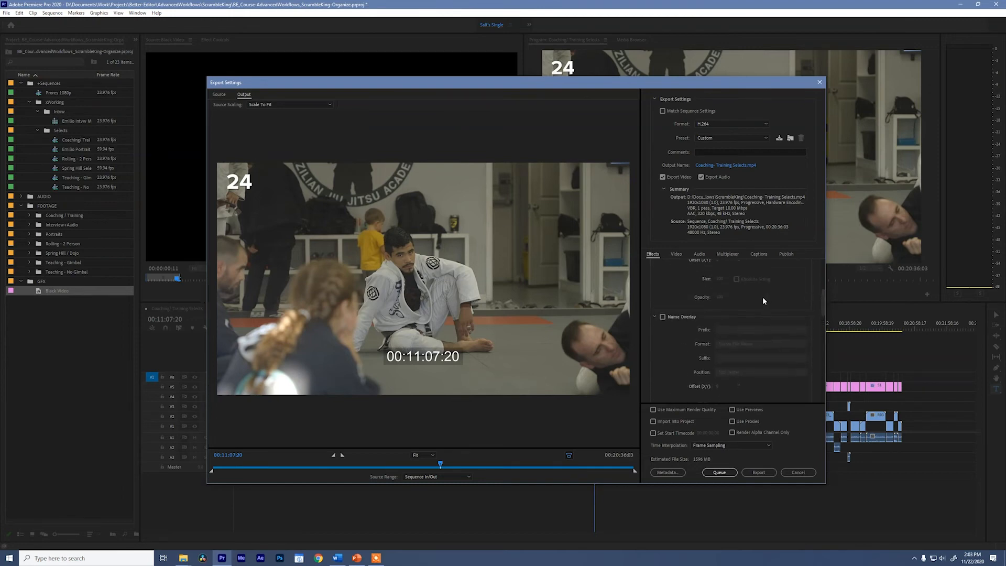
click(663, 317)
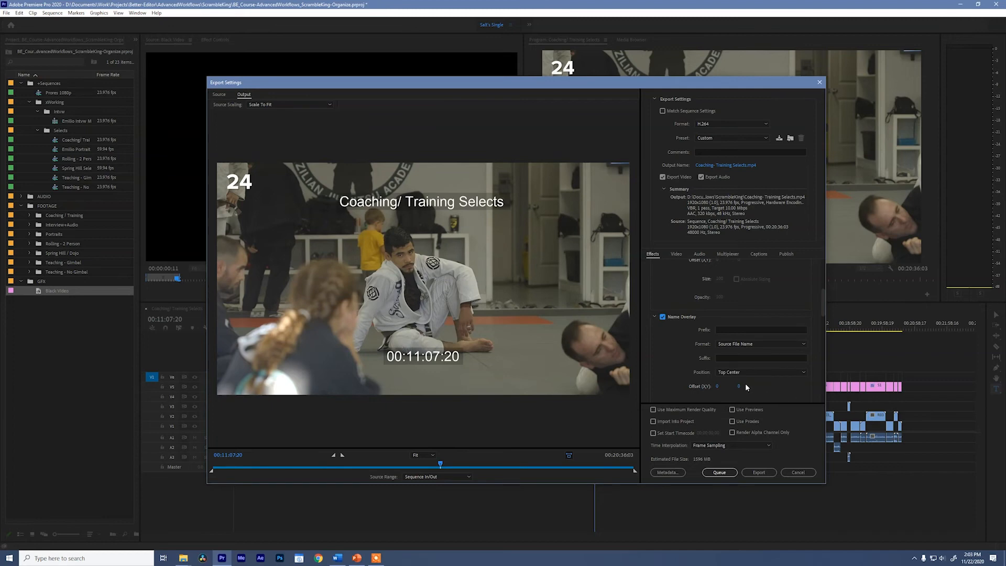
drag(739, 386, 1004, 384)
drag(822, 304, 822, 318)
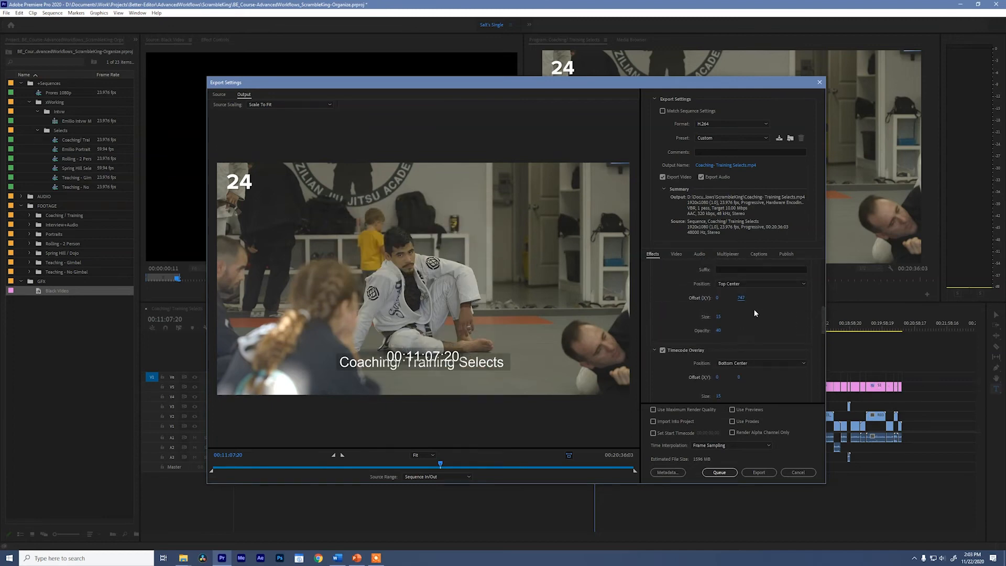
drag(741, 298, 768, 298)
Set the name overlay's size to 10 and fine-tune its Y offset beneath the timecode.
click(718, 317)
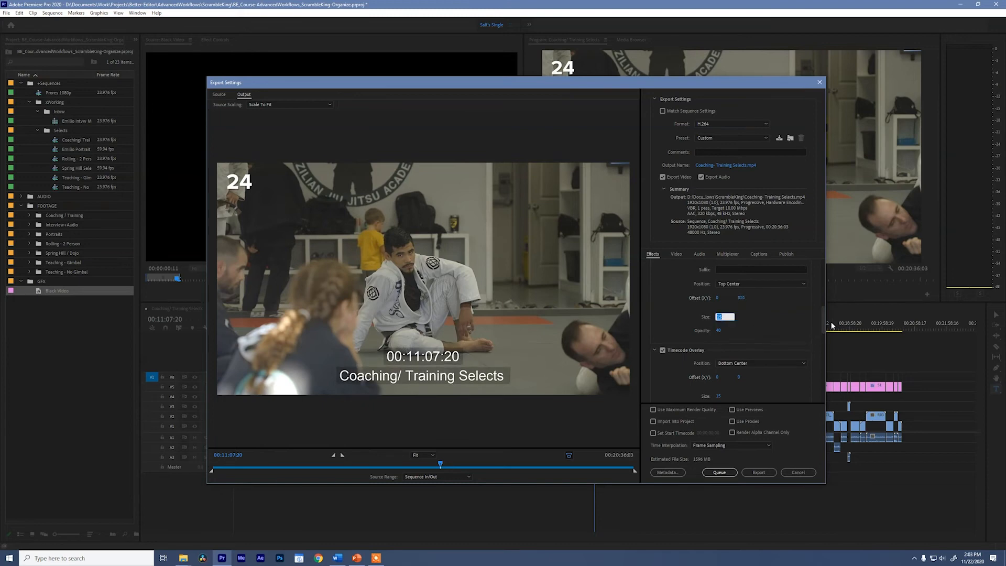
text(10)
key(Return)
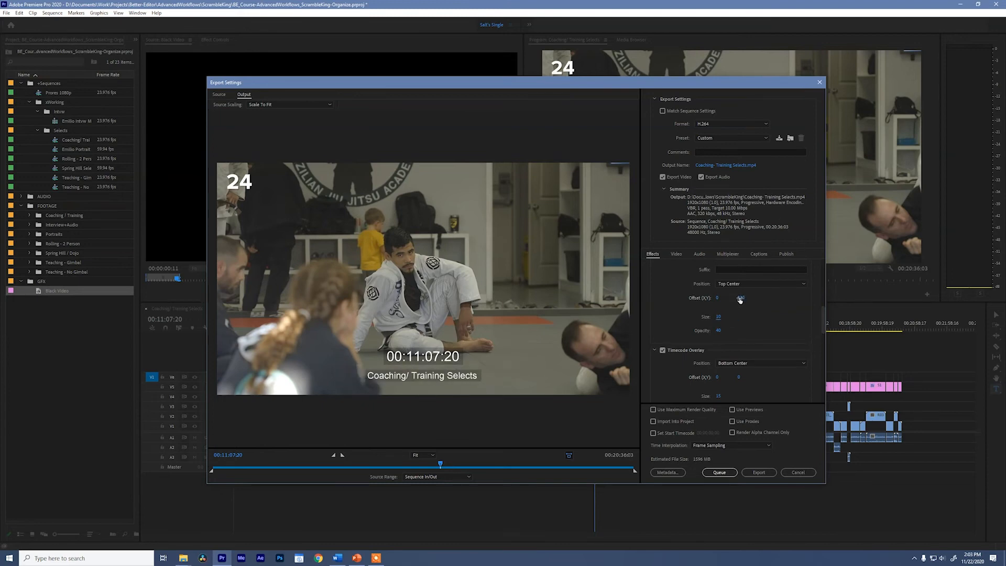
drag(740, 297, 737, 298)
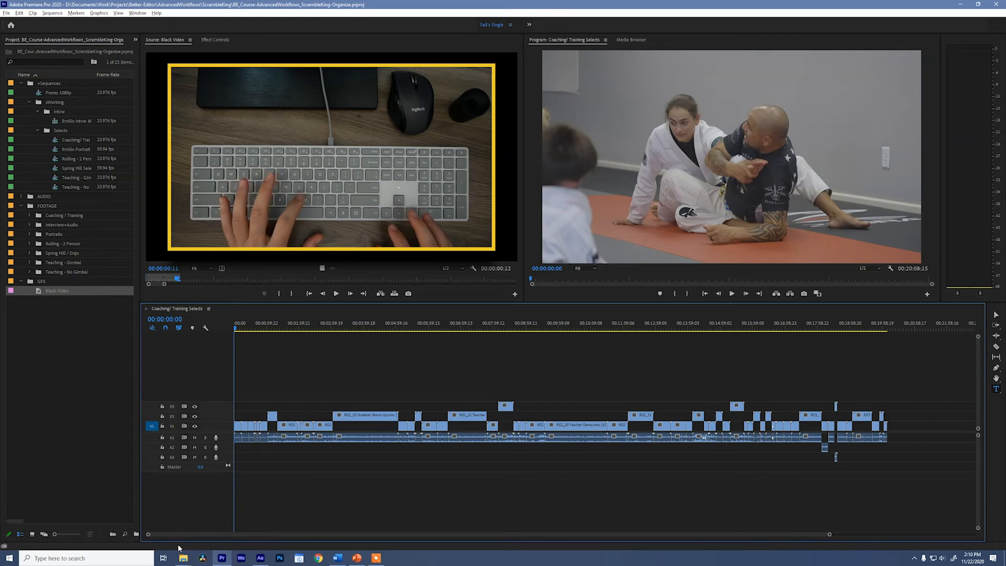
Add a marker at the start of every clip in the Coaching/ Training Selects sequence, finishing with the playhead back at the beginning.
key(m)
key(Down)
key(m)
key(Down)
key(m)
key(Down)
key(m)
key(Down)
key(m)
key(Down)
key(m)
key(Down)
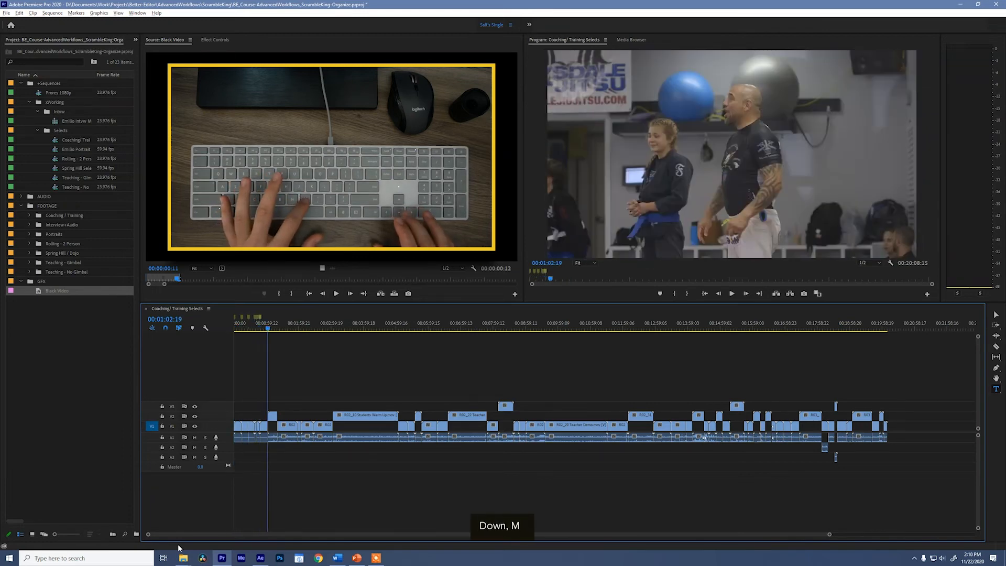
key(m)
key(Down)
key(m)
key(Down)
key(m)
key(Down)
key(m)
key(Down)
key(m)
key(Down)
key(Down)
key(m)
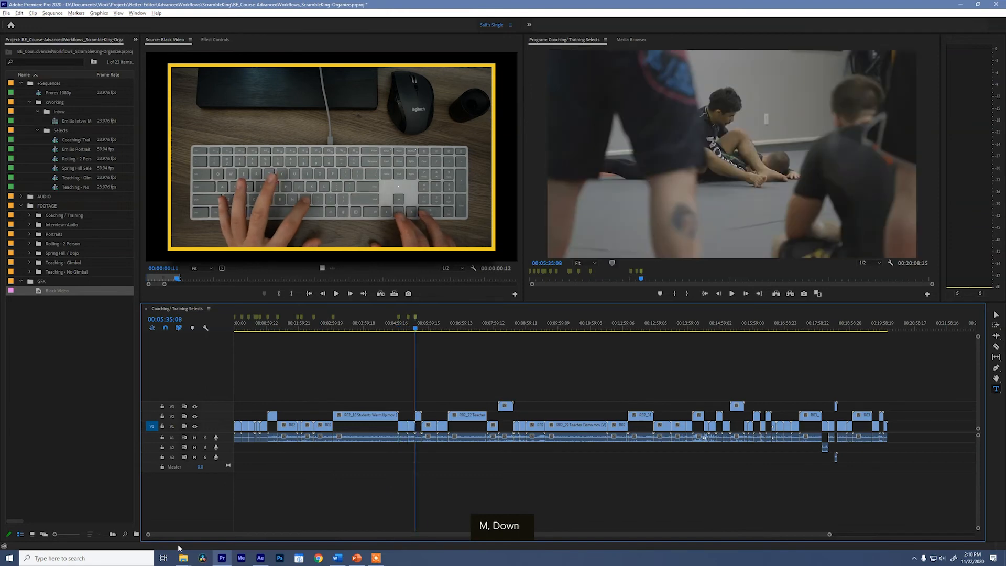
key(Down)
key(m)
key(Down)
key(m)
key(Down)
key(m)
key(Down)
key(m)
key(Down)
key(m)
key(Down)
key(m)
key(Down)
key(m)
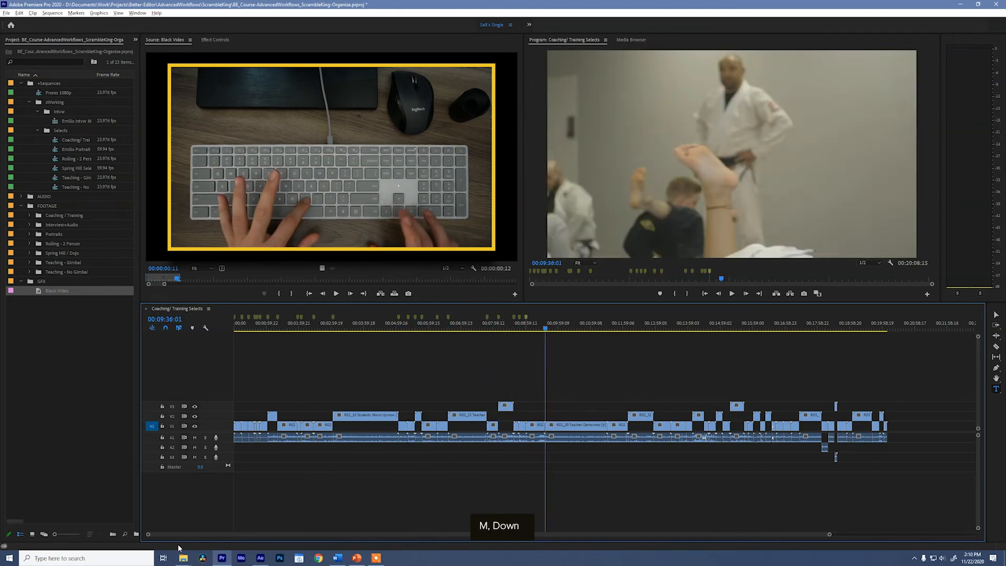
key(Down)
key(m)
key(Down)
key(m)
key(Down)
key(m)
key(Down)
key(m)
key(Down)
key(m)
key(Down)
key(m)
key(Down)
key(m)
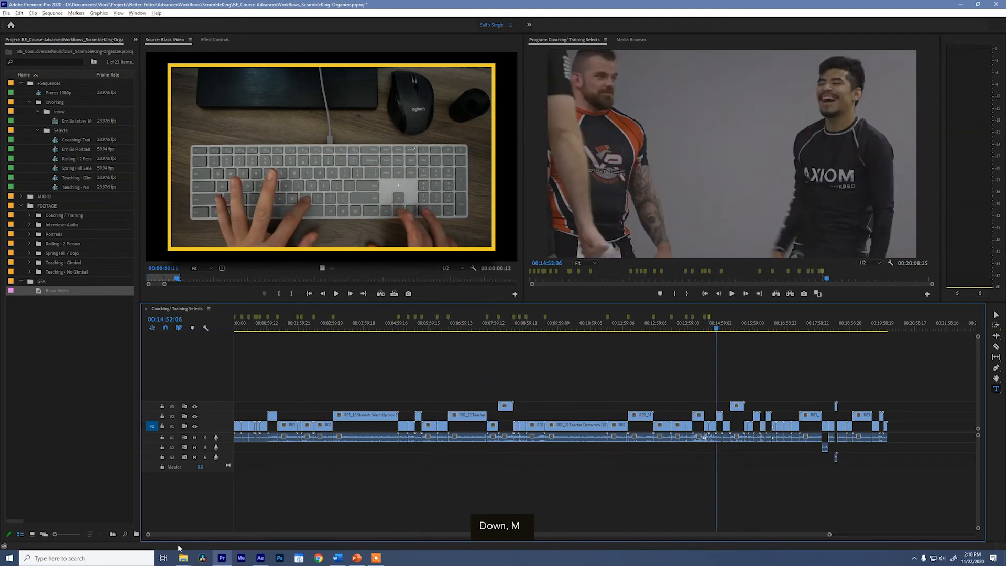
key(Down)
key(m)
key(Down)
key(m)
key(Down)
key(m)
key(Down)
key(m)
key(Down)
key(m)
key(Down)
key(m)
key(Down)
key(m)
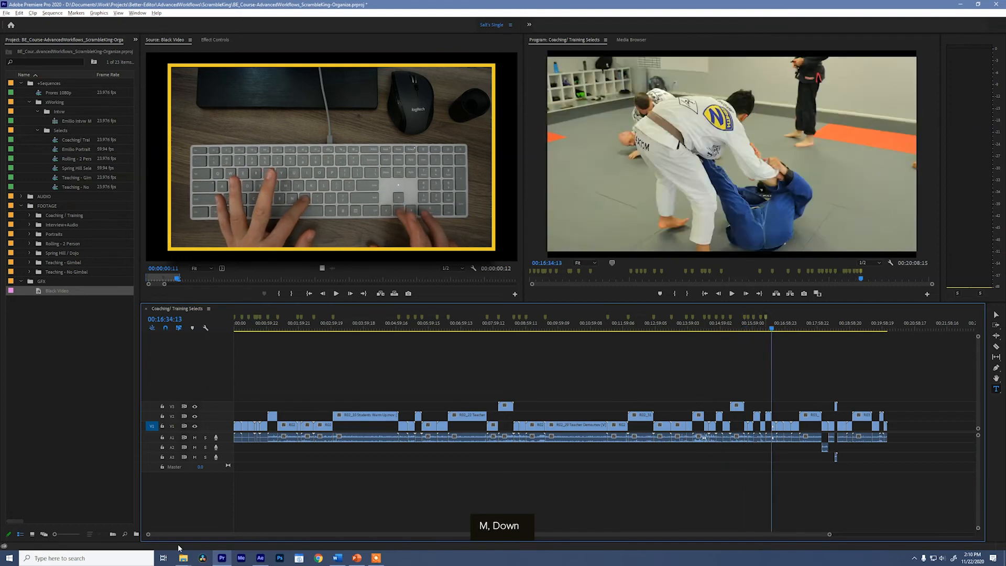
key(Down)
key(m)
key(Down)
key(m)
key(Down)
key(m)
key(Down)
key(m)
key(Down)
key(m)
key(Down)
key(m)
key(Down)
key(m)
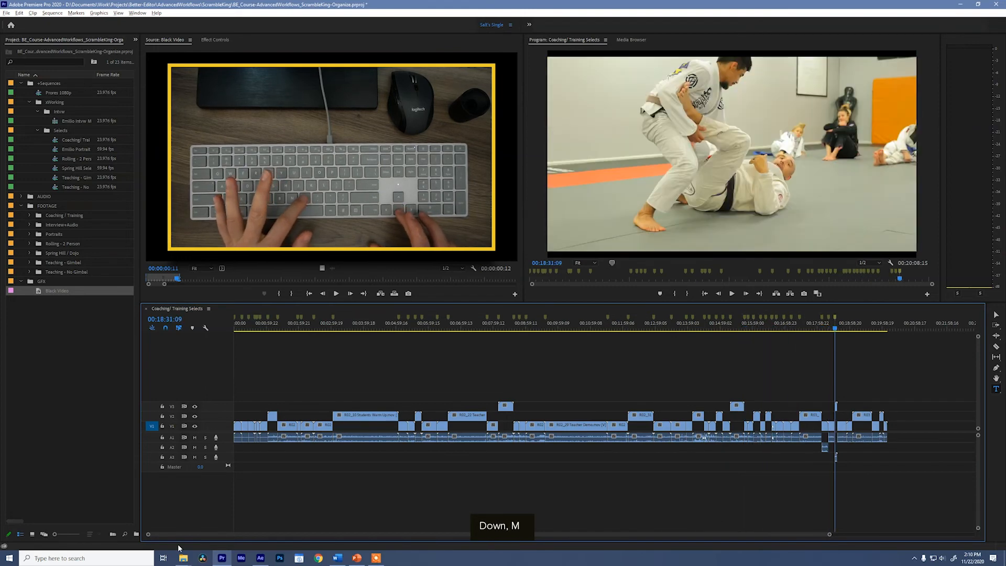
key(Down)
key(m)
key(Down)
key(m)
key(Down)
key(m)
key(Down)
key(m)
key(Down)
key(m)
key(Down)
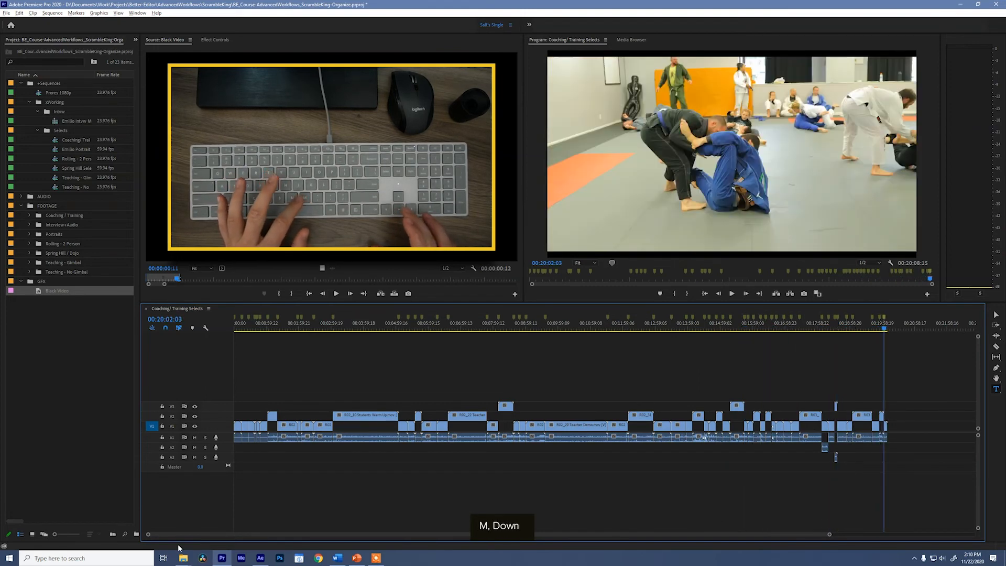
key(Home)
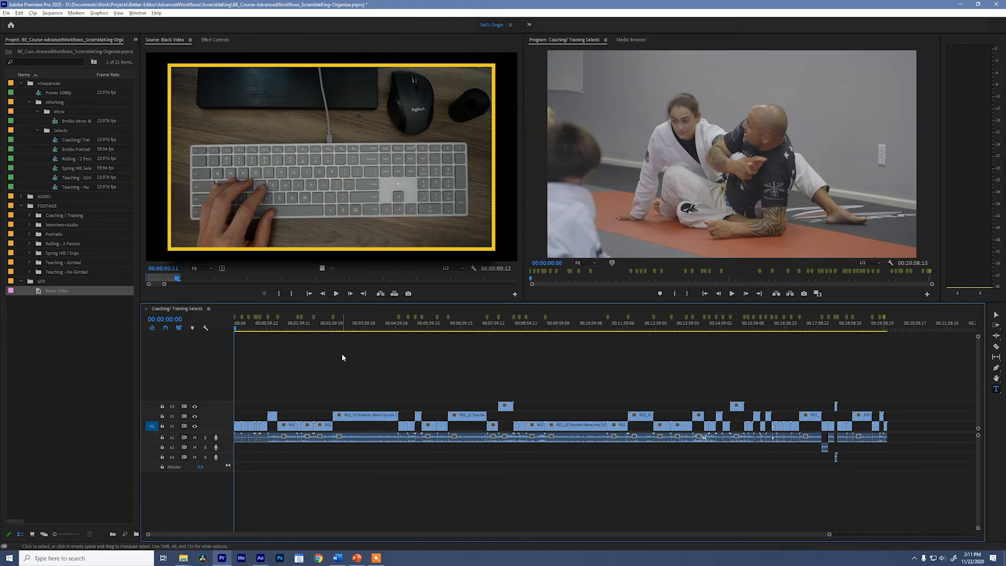
Nudge the first V2 clip up to V4 to create an empty V4 track, and return the clip to V2.
click(272, 416)
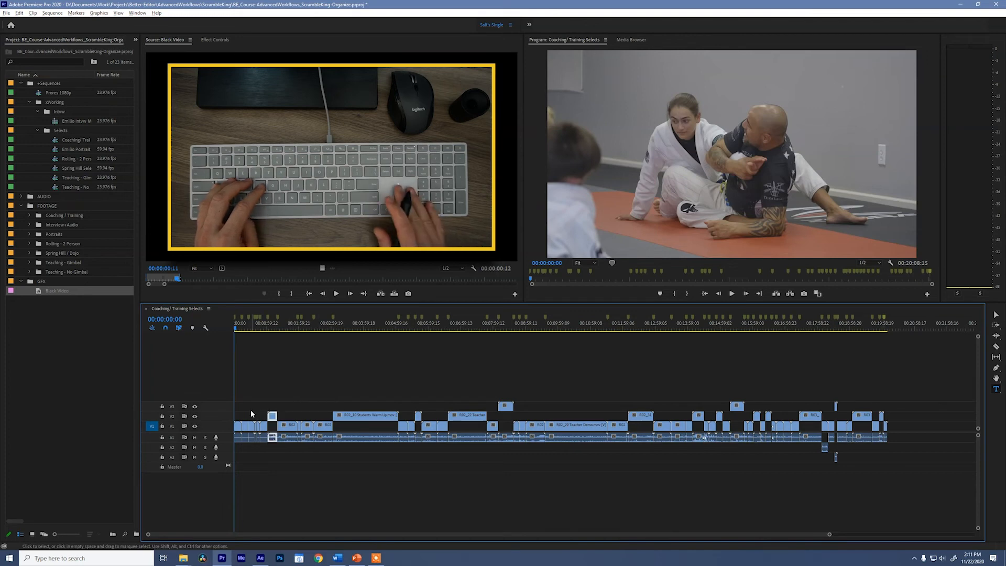
key(alt+Up)
key(alt+Up)
key(alt+Up)
key(alt+Down)
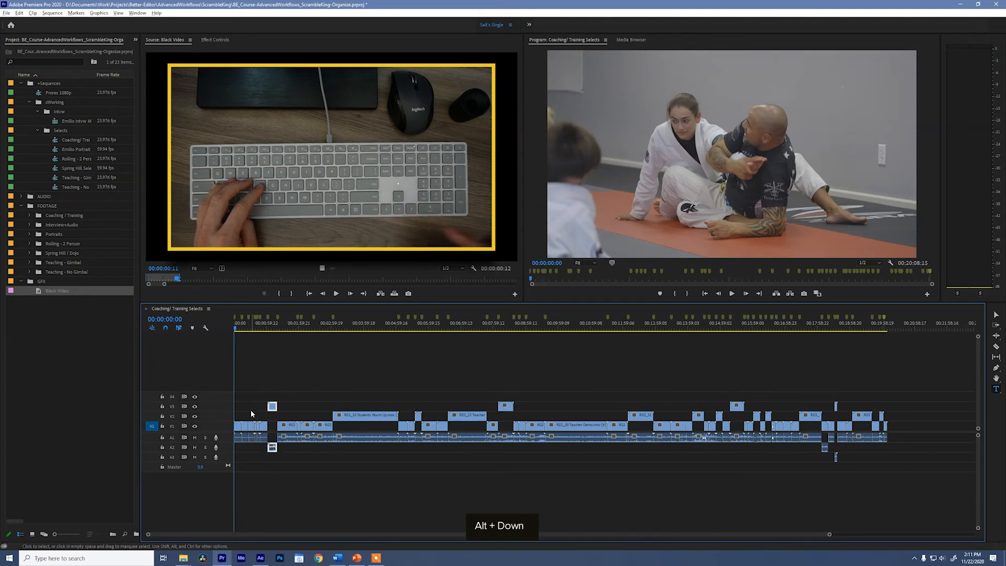
key(alt+Down)
key(ctrl+z)
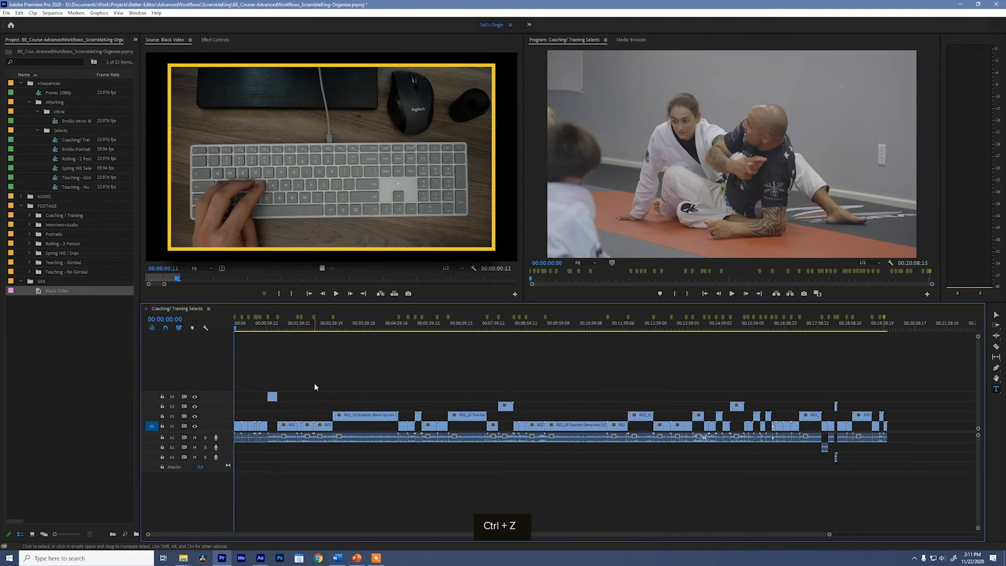
key(alt+Up)
key(alt+Down)
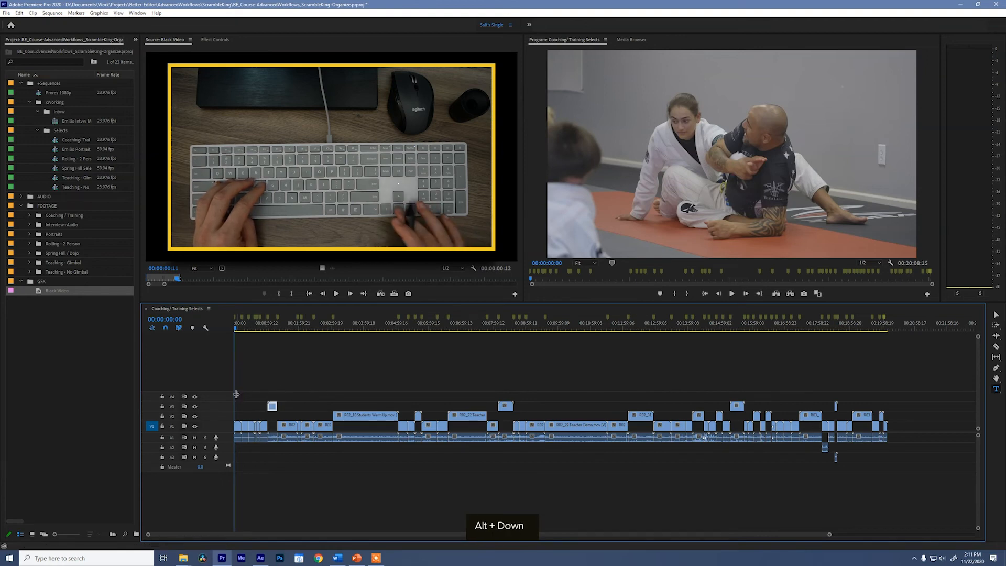
key(alt+Down)
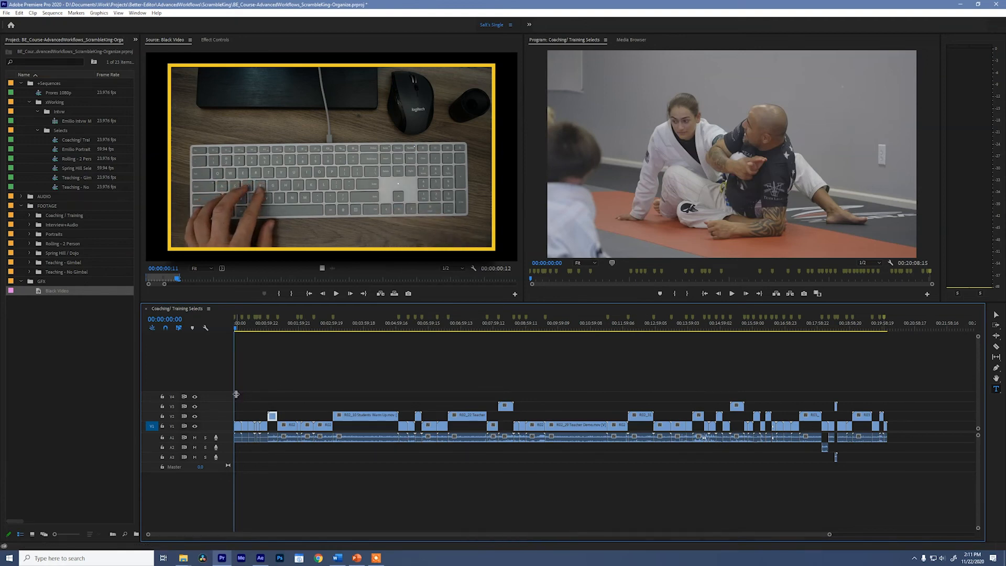
Insert the black video on V4 at every cut through the end of the Coaching/ Training Selects sequence, and save the project.
click(152, 396)
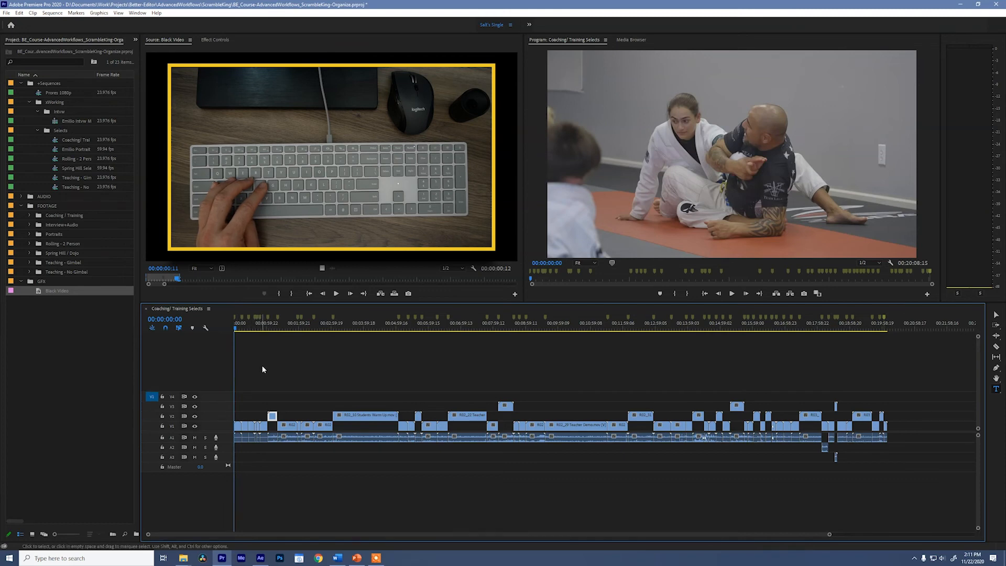
key(Down)
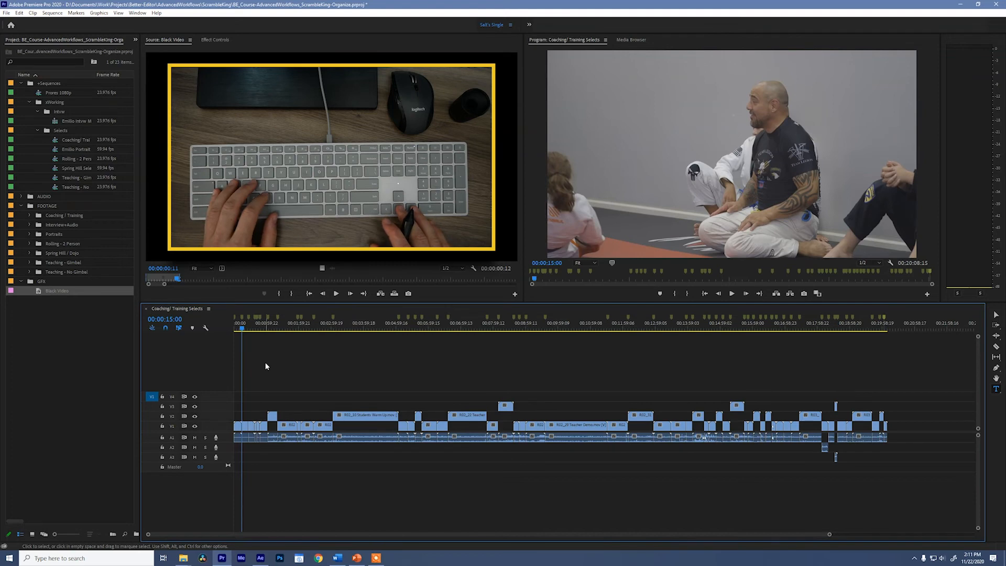
key(v)
key(Down)
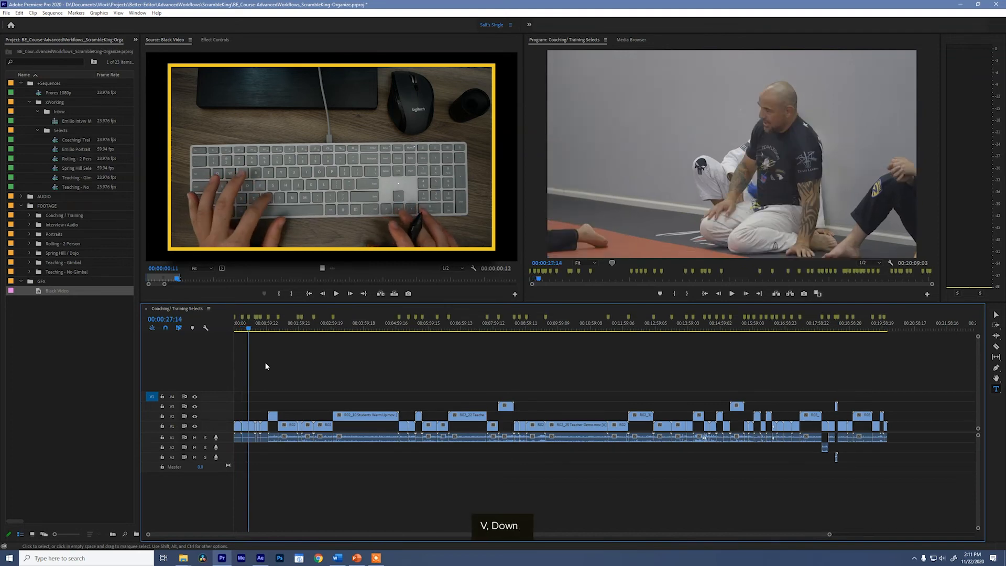
key(v)
key(Down)
key(v)
key(Down)
key(v)
key(Down)
key(v)
key(Down)
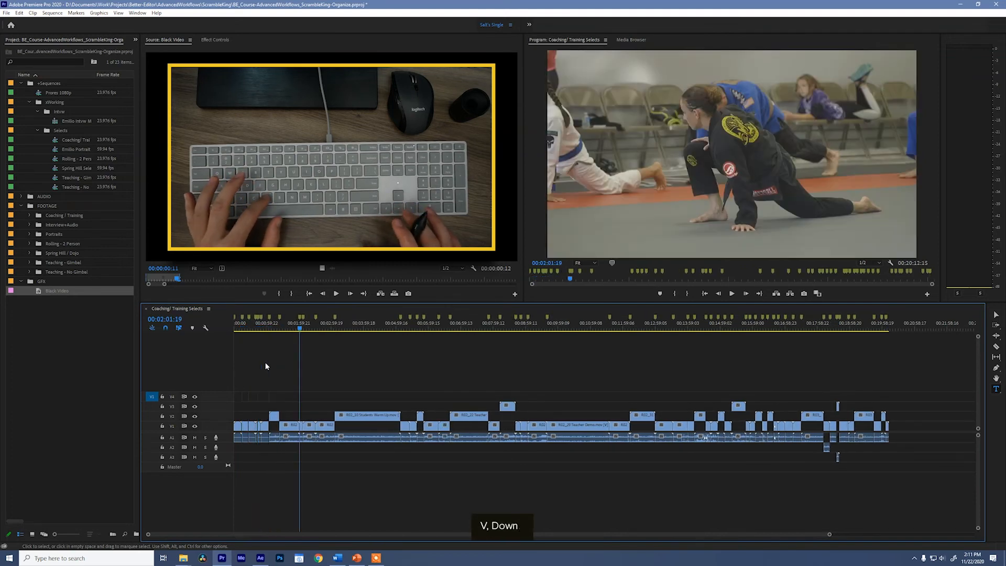
key(Down)
key(v)
key(Down)
key(Down)
key(v)
key(Down)
key(v)
key(Down)
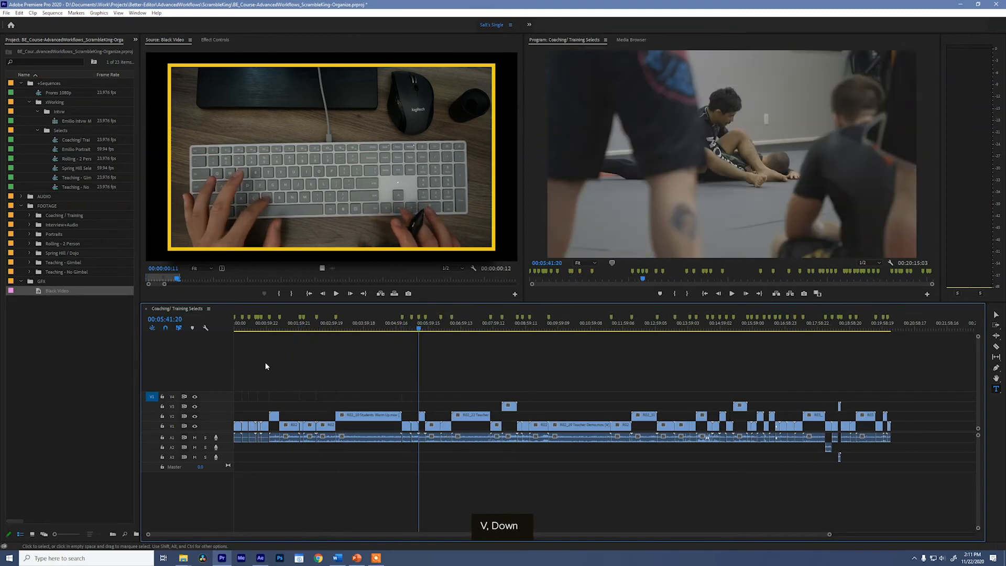
key(v)
key(Down)
key(v)
key(Down)
key(v)
key(Down)
key(v)
key(Down)
key(v)
key(Down)
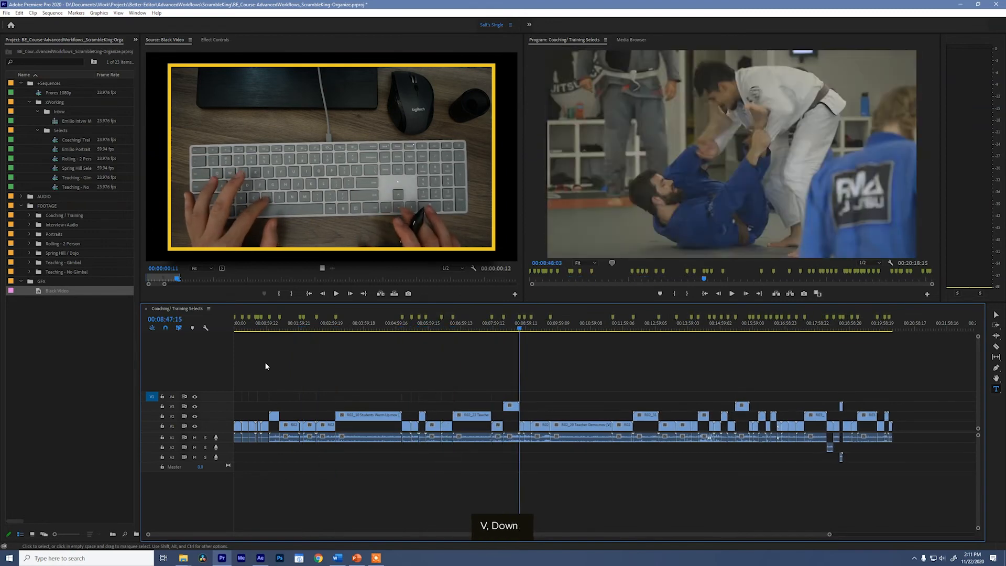
key(v)
key(Down)
key(v)
key(Down)
key(v)
key(Down)
key(v)
key(Down)
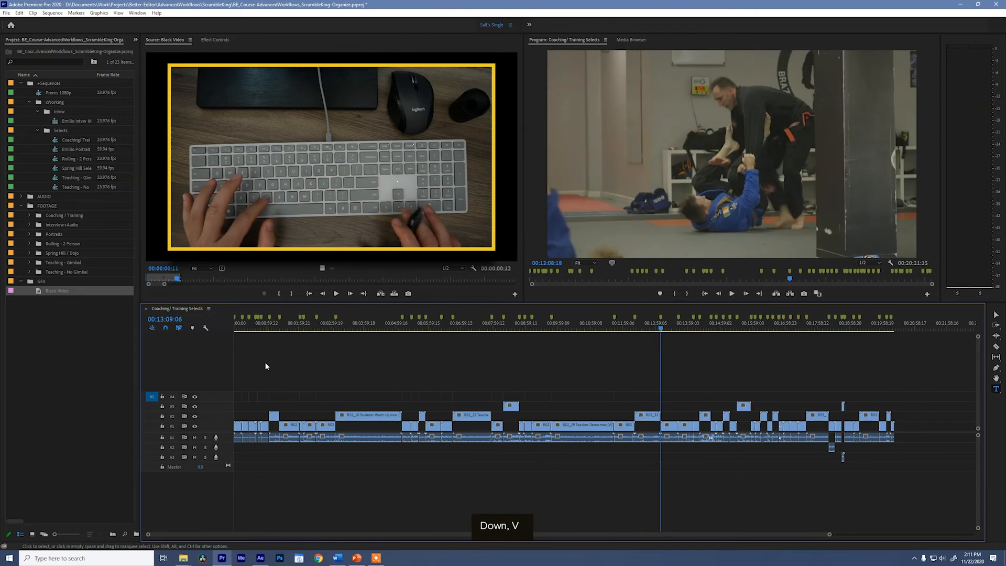
key(v)
key(Down)
key(v)
key(Down)
key(v)
key(Down)
key(v)
key(Down)
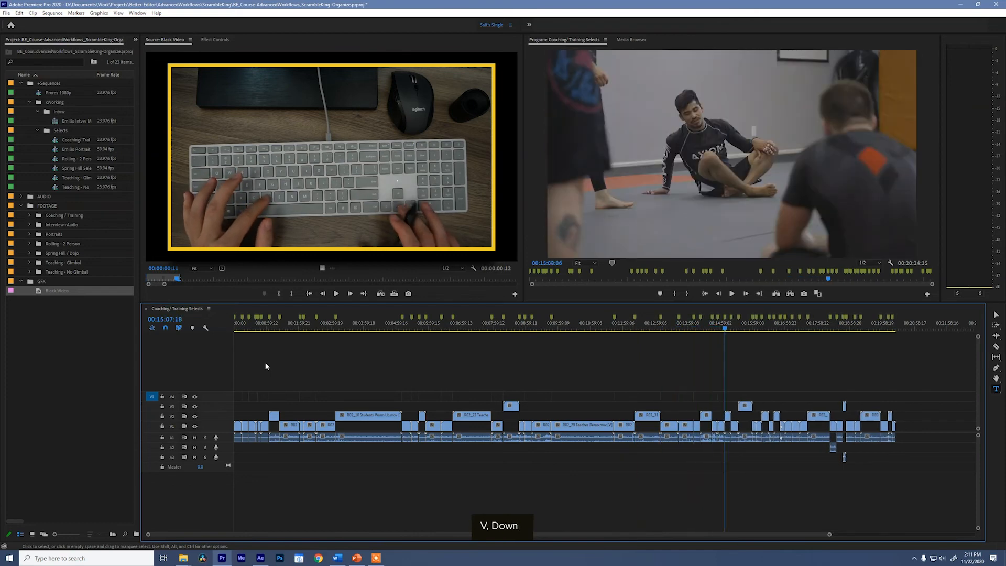
key(v)
key(Down)
key(v)
key(Down)
key(v)
key(Down)
key(v)
key(Down)
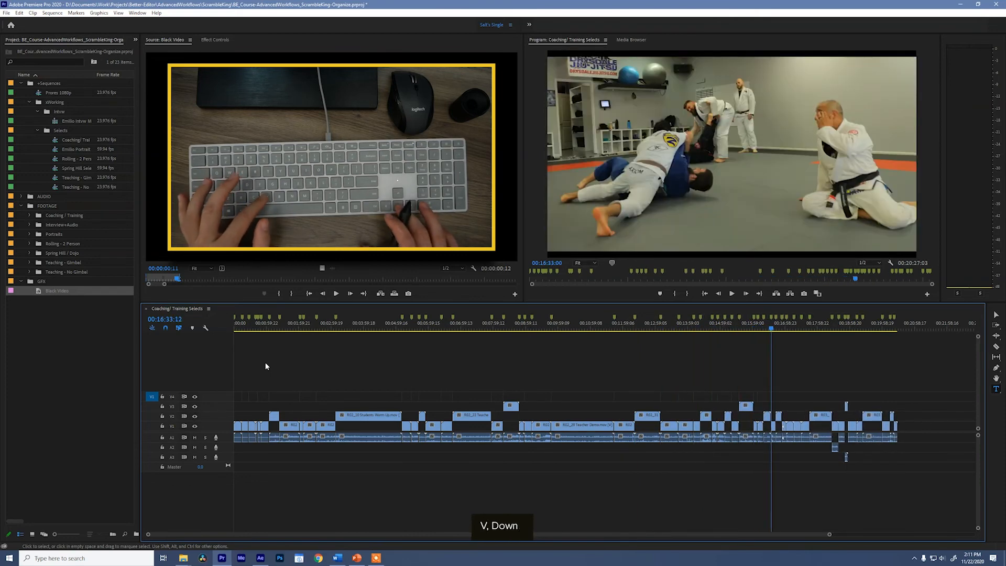
key(v)
key(Down)
key(v)
key(Down)
key(v)
key(Down)
key(v)
key(Down)
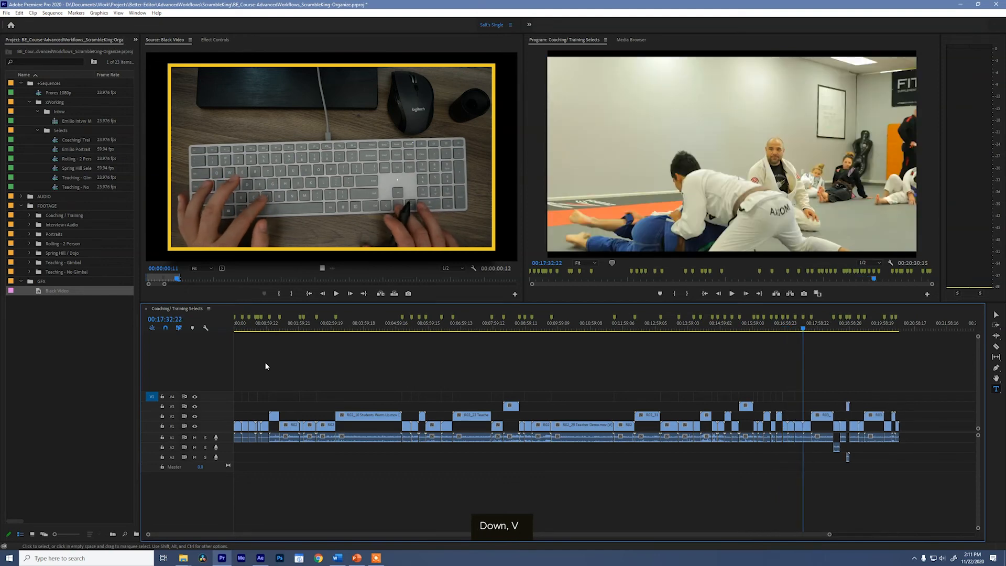
key(v)
key(Down)
key(v)
key(Down)
key(v)
key(Down)
key(v)
key(Down)
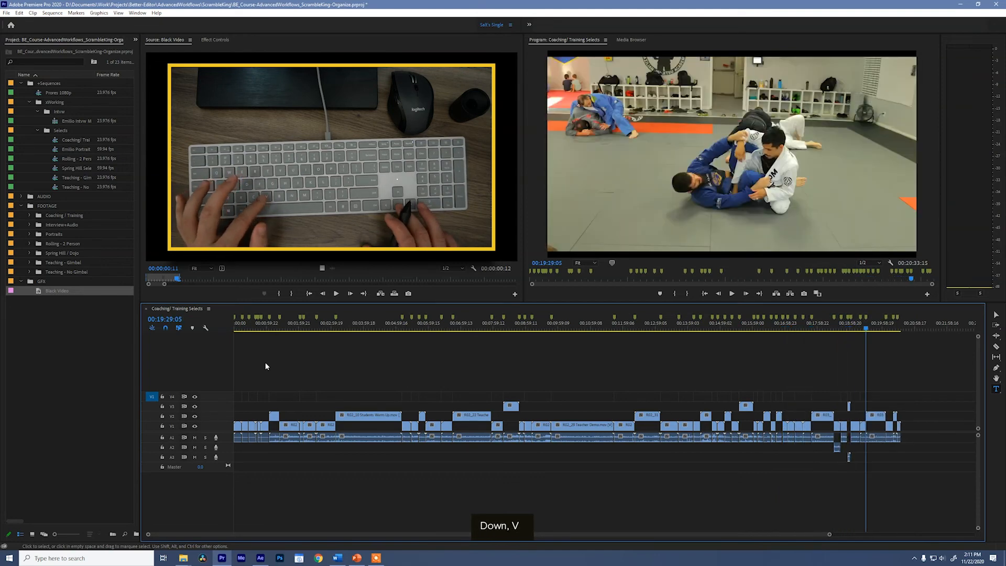
key(v)
key(Down)
key(v)
key(Down)
key(v)
key(Down)
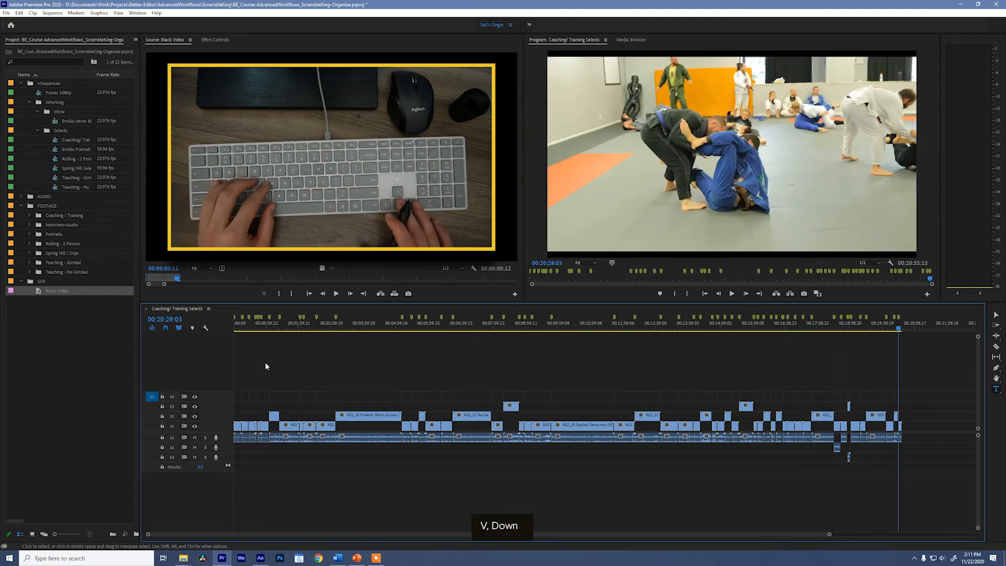
key(Down)
key(v)
key(Down)
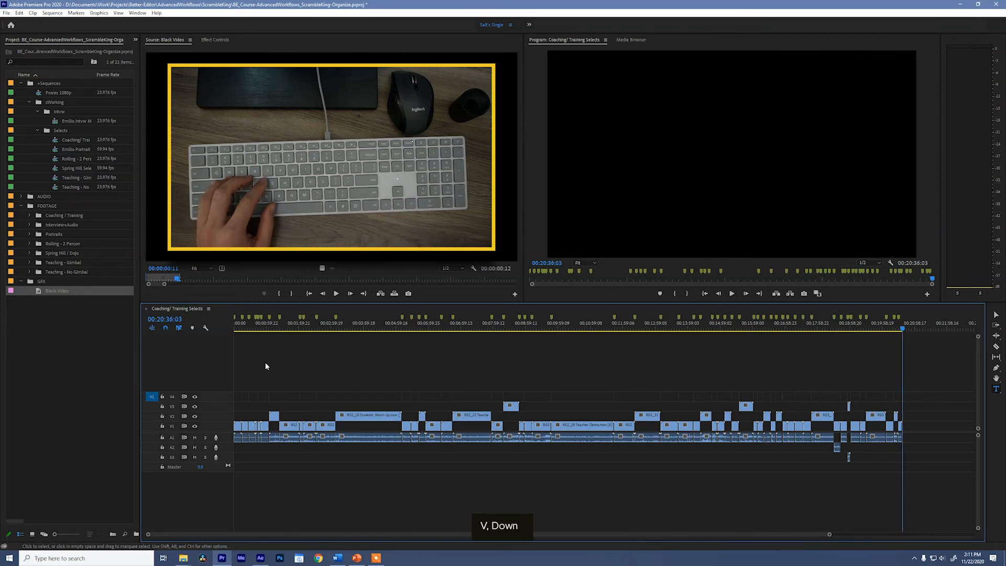
key(ctrl+s)
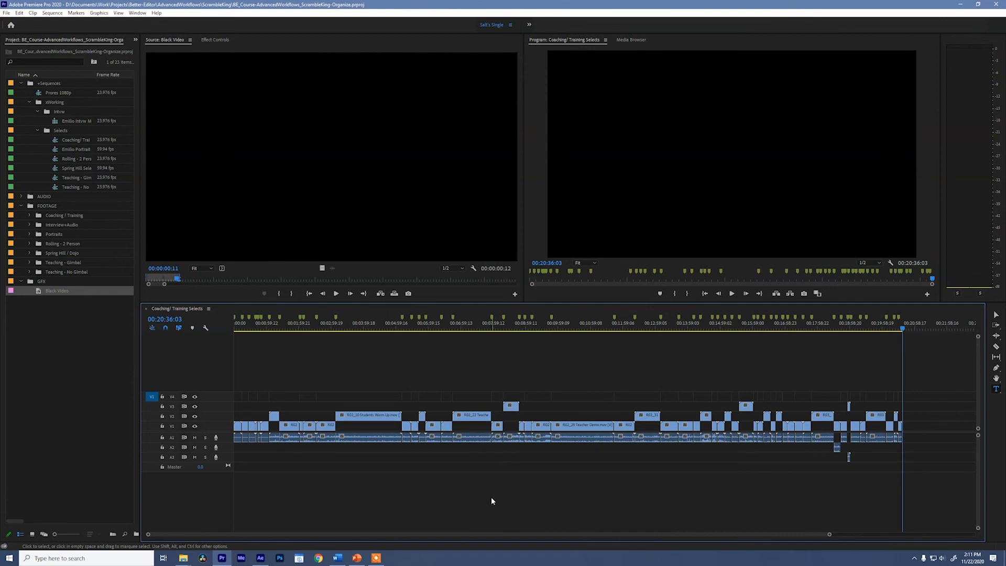
Switch to After Effects and start importing the Premiere project BE_Course-AdvancedWorkflows_ScrambleKing-Organize.prproj.
key(alt+Tab)
key(Tab)
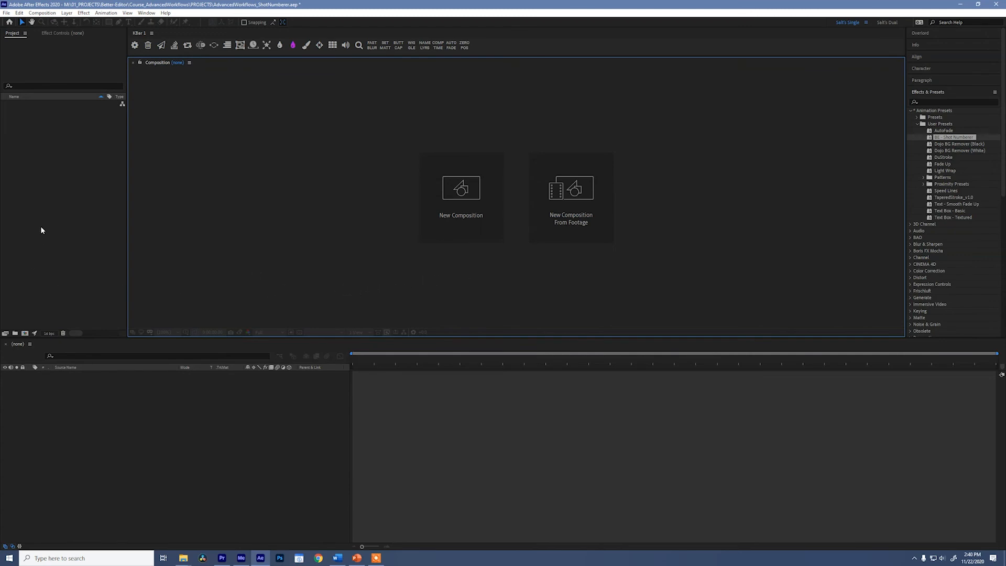
click(65, 218)
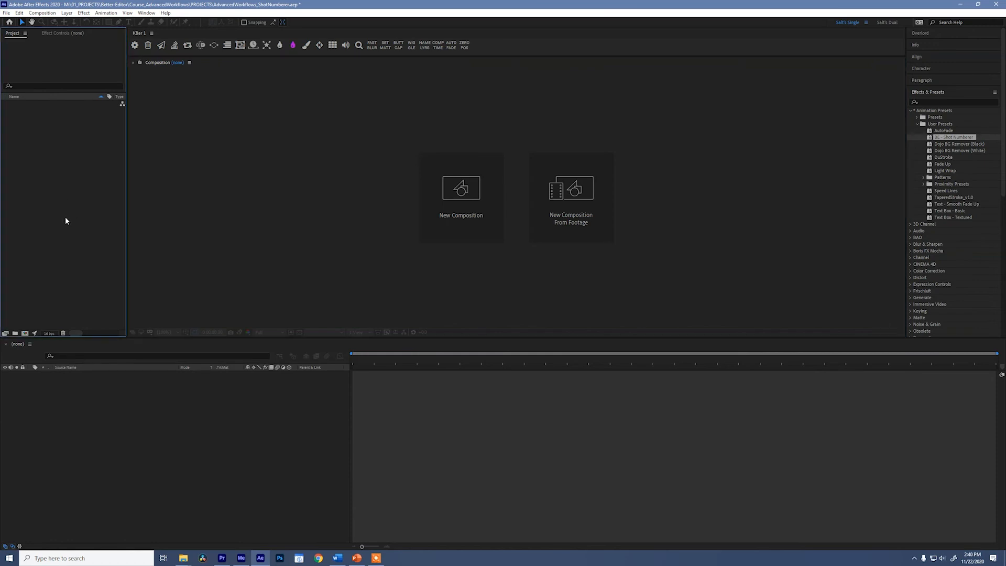
right_click(52, 162)
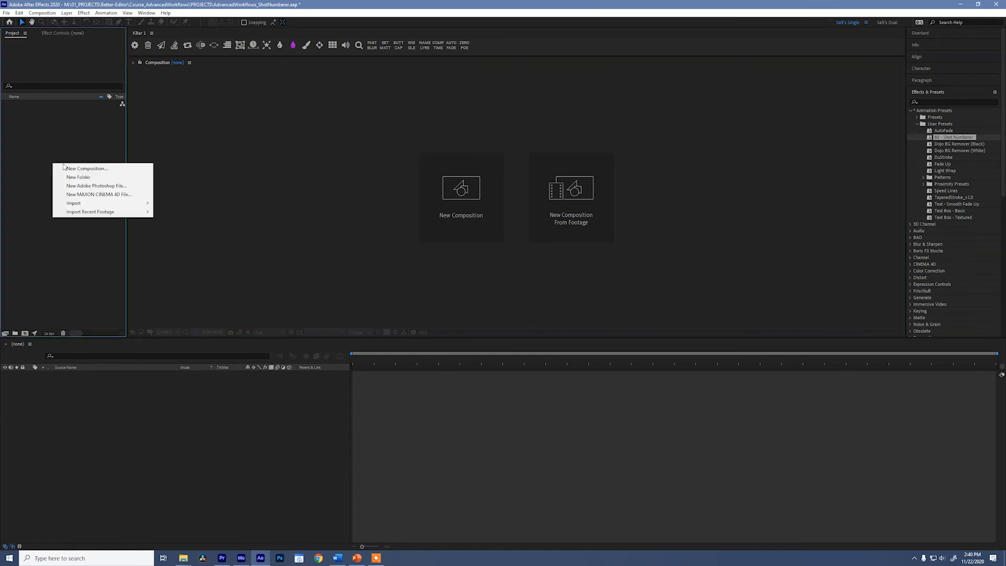
mouse_move(87, 204)
click(180, 203)
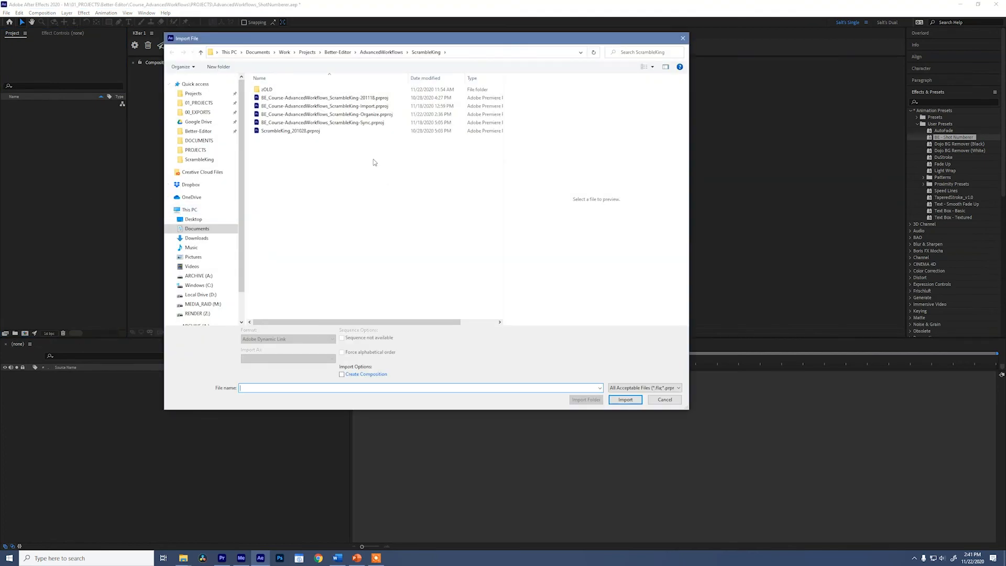
click(369, 115)
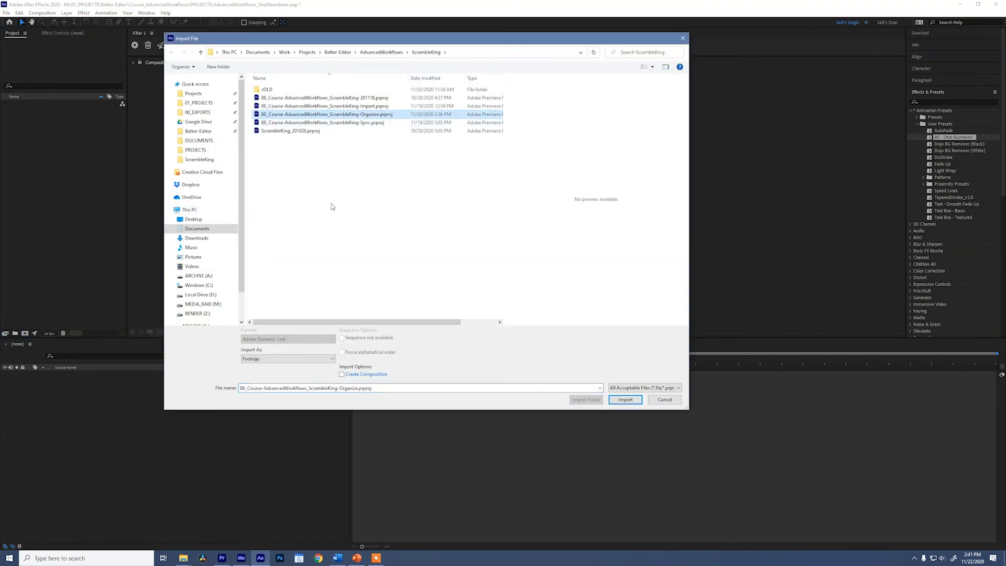
click(626, 400)
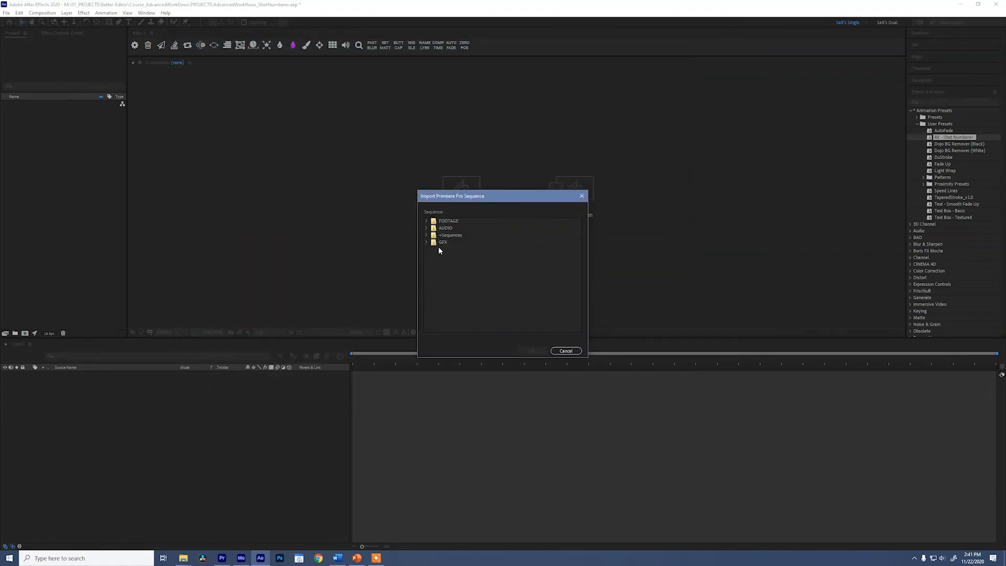
Import the Coaching/ Training Selects sequence from the Selects folder and create a new composition from it.
click(427, 236)
click(430, 242)
double_click(441, 251)
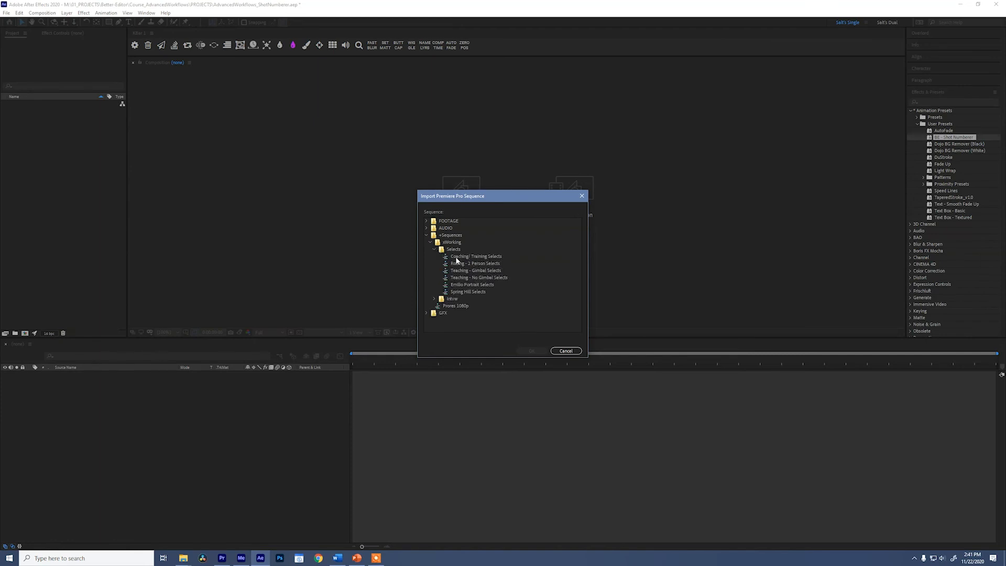
click(456, 258)
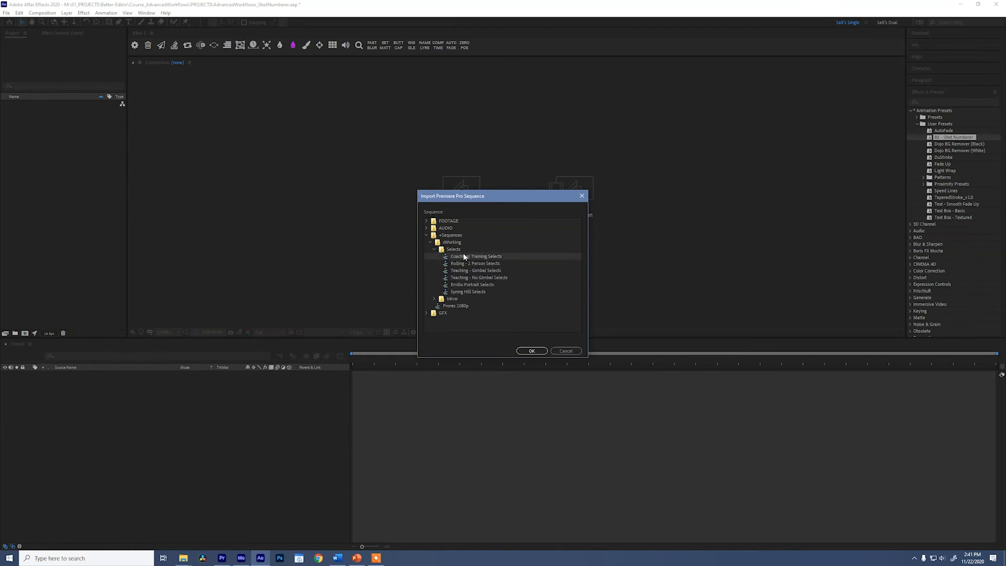
click(528, 351)
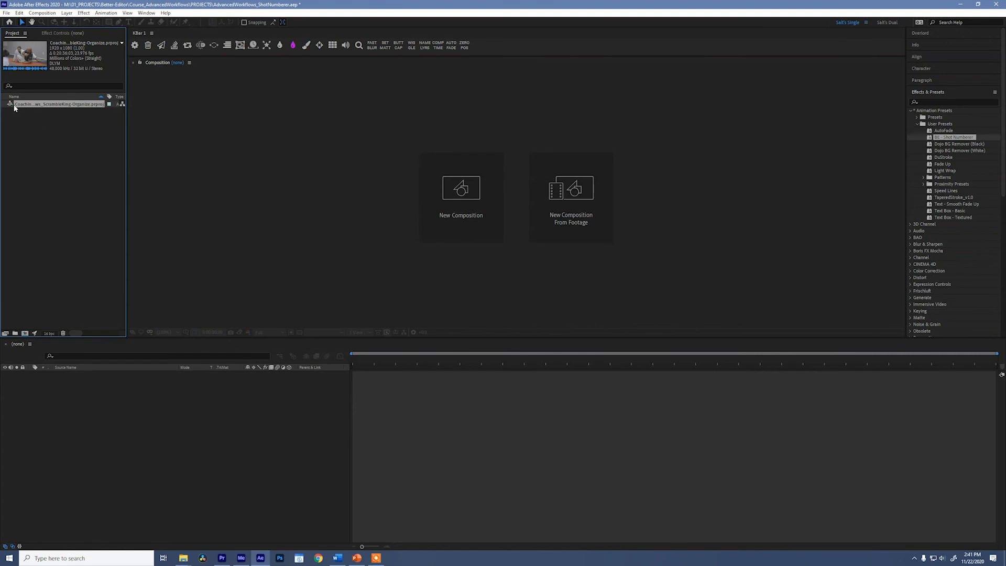
drag(8, 105, 25, 334)
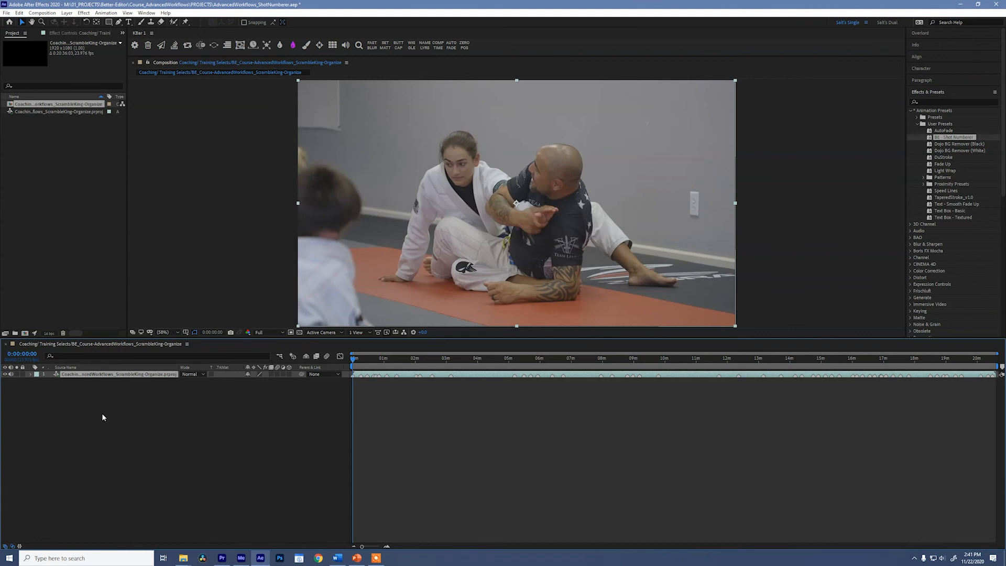
Create an empty text layer above the footage and apply the BE - Shot Numberer user preset to it.
click(145, 414)
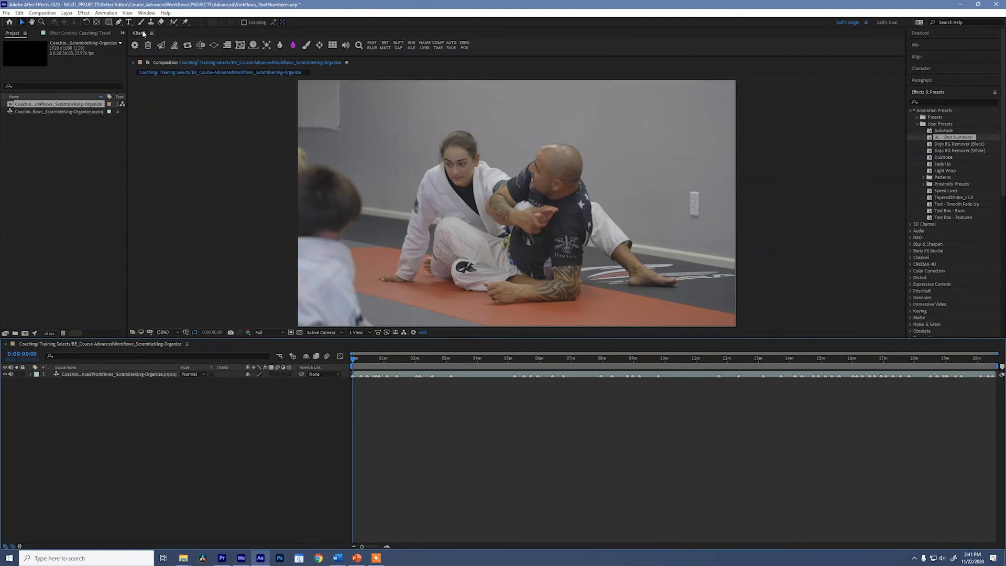
click(129, 22)
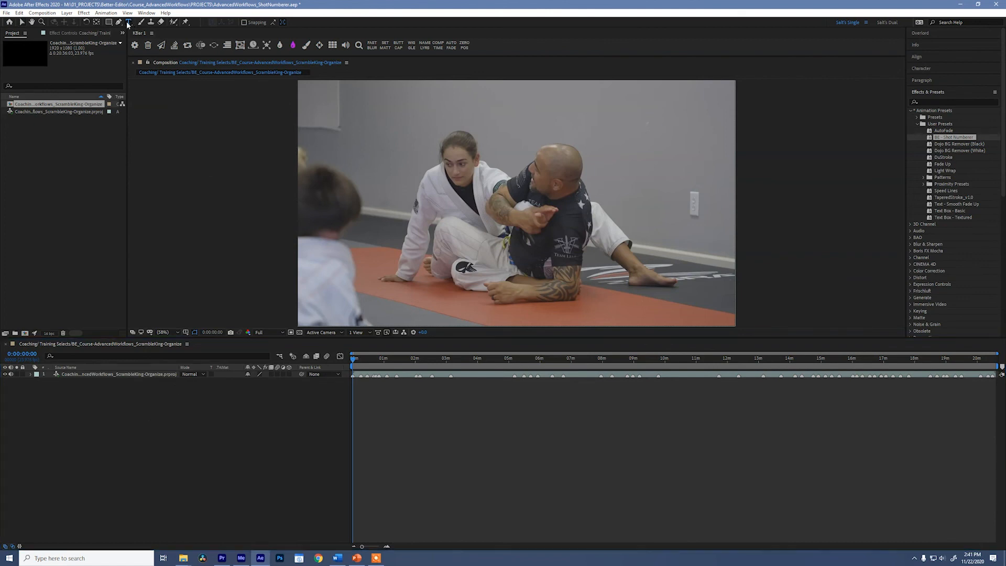
click(329, 121)
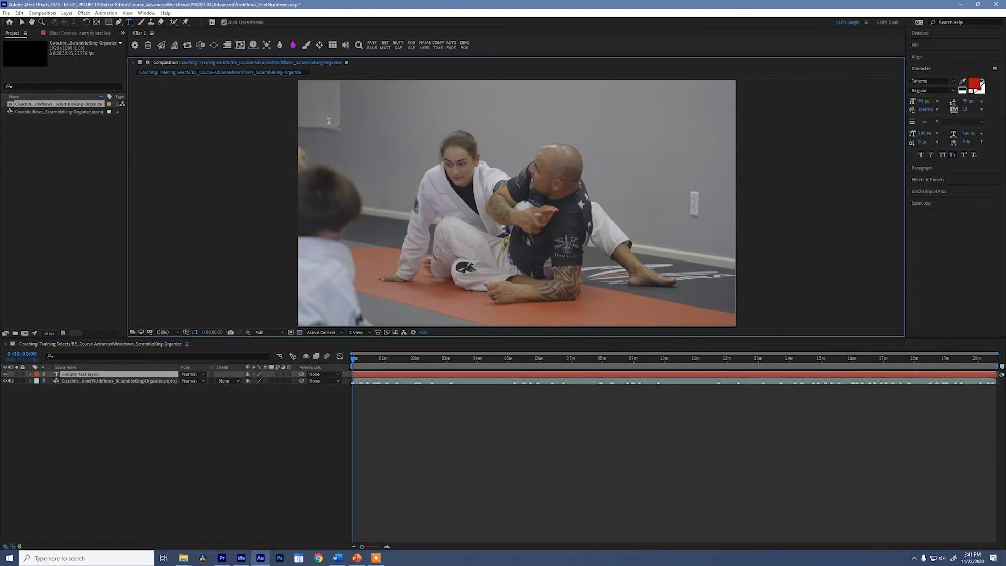
click(62, 376)
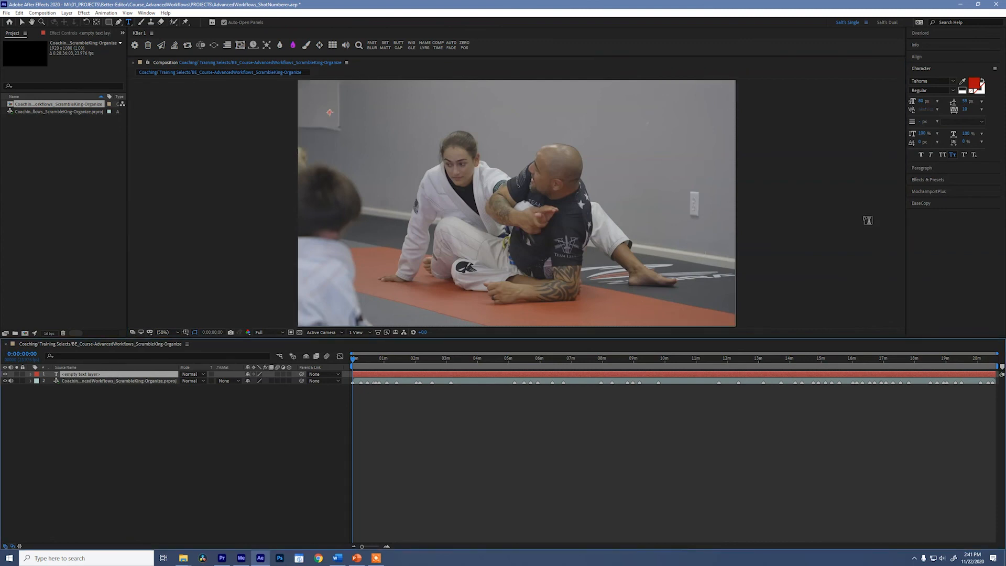
click(956, 181)
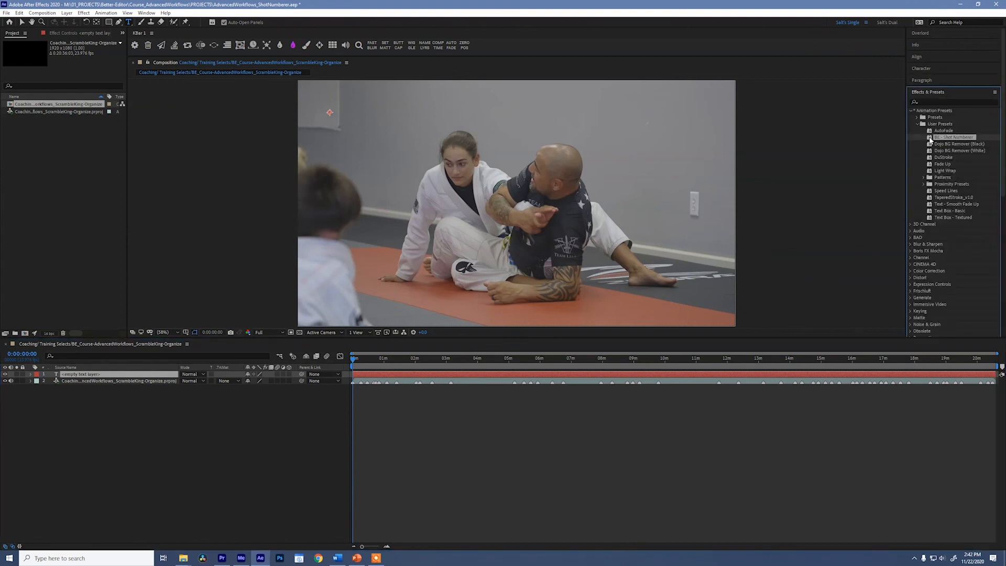
drag(930, 140, 126, 378)
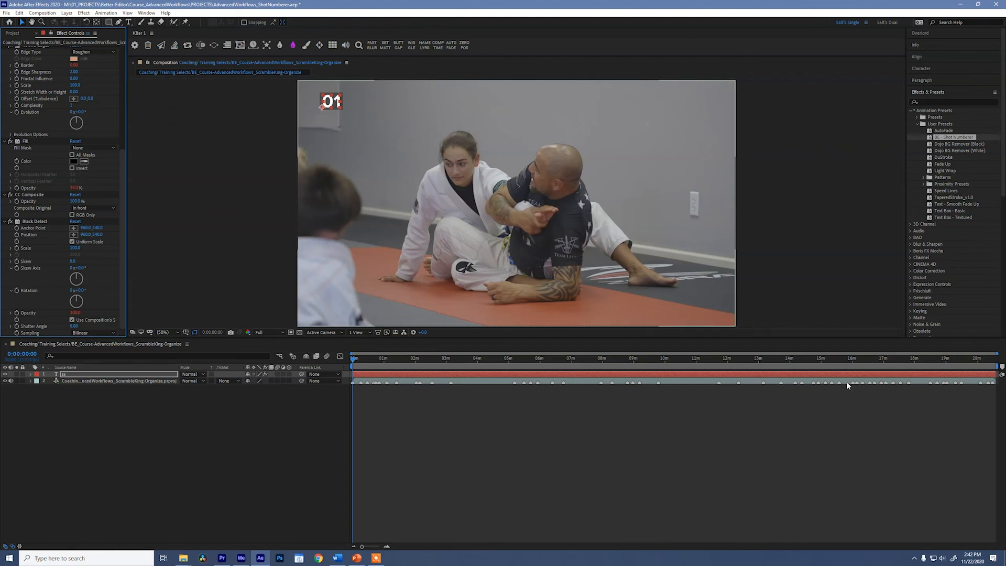
Compare the text and footage layers, and scrub to 0:01:14:00 with the text layer selected to check the shot numbering.
click(74, 374)
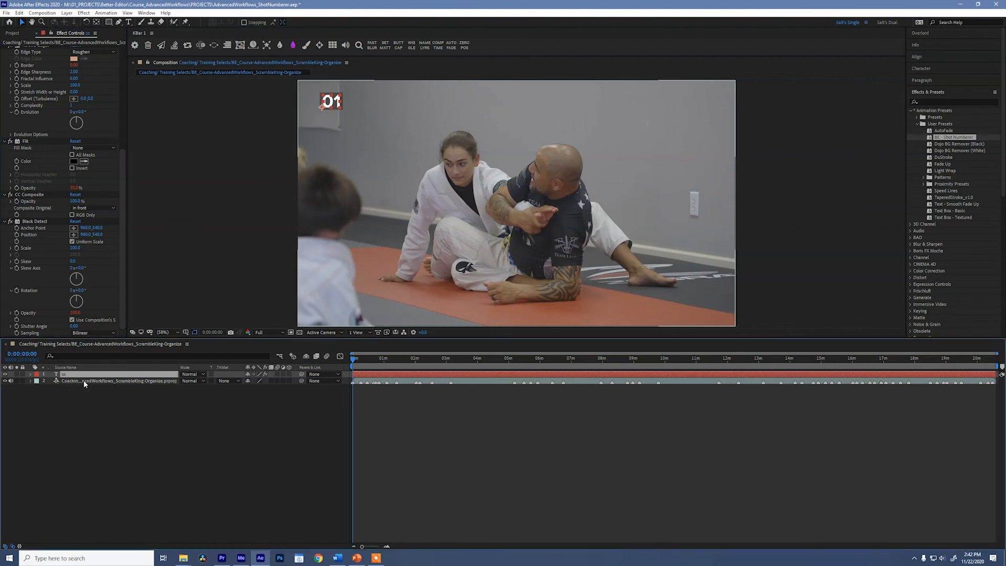
click(84, 381)
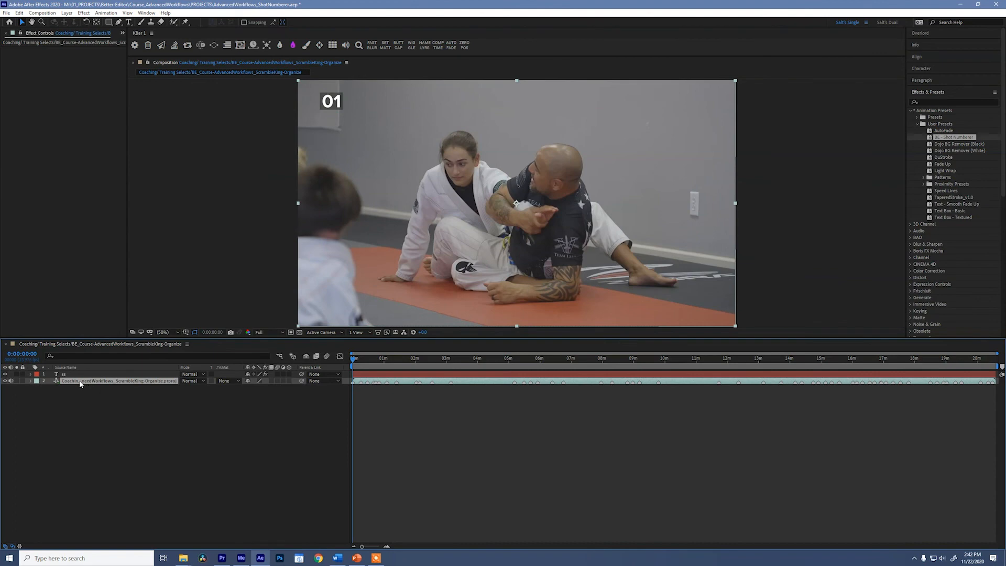
click(76, 374)
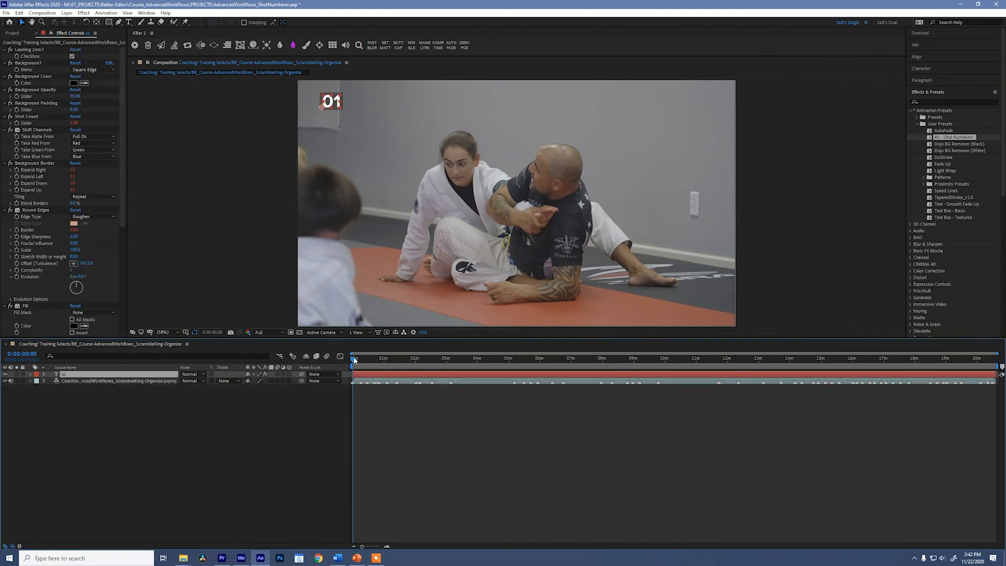
drag(355, 359, 391, 361)
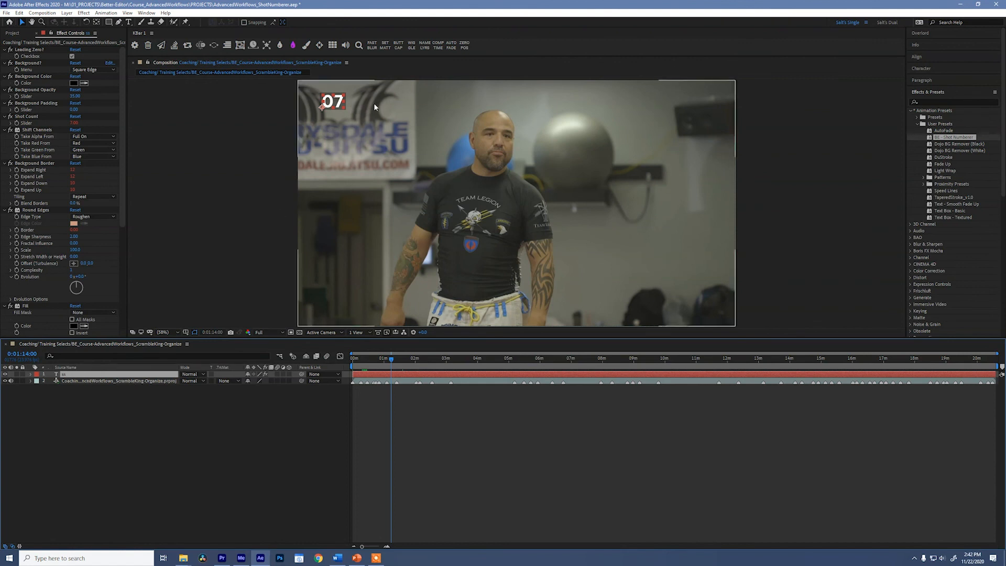
Move the shot number slightly closer to the left edge of the frame, keeping its original size.
drag(342, 103, 330, 167)
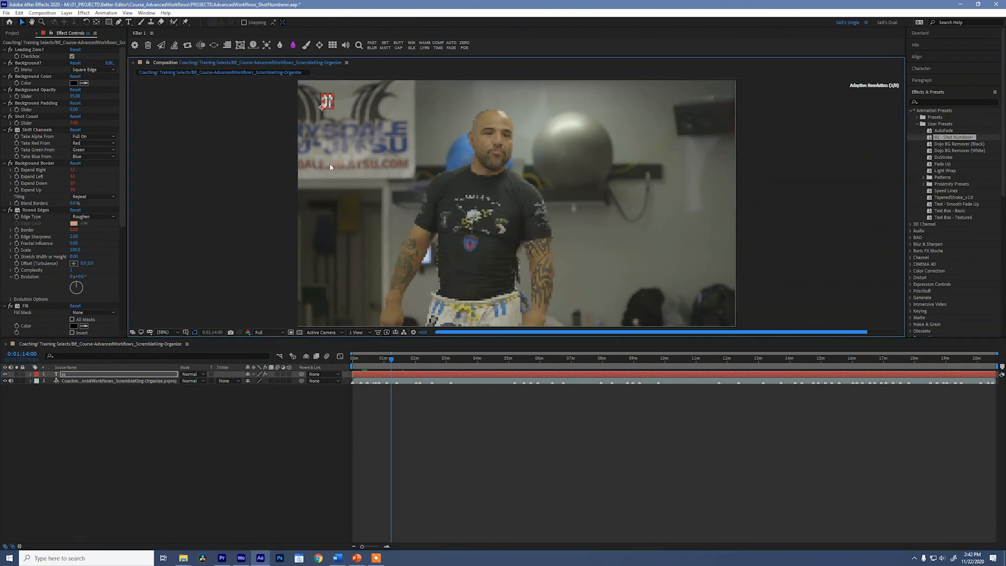
key(ctrl+z)
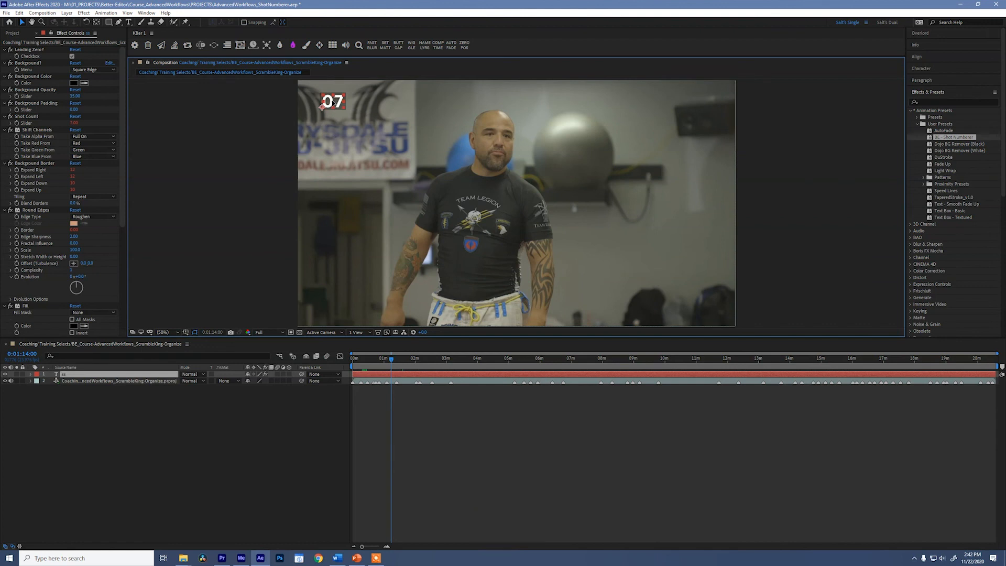
drag(322, 107, 313, 108)
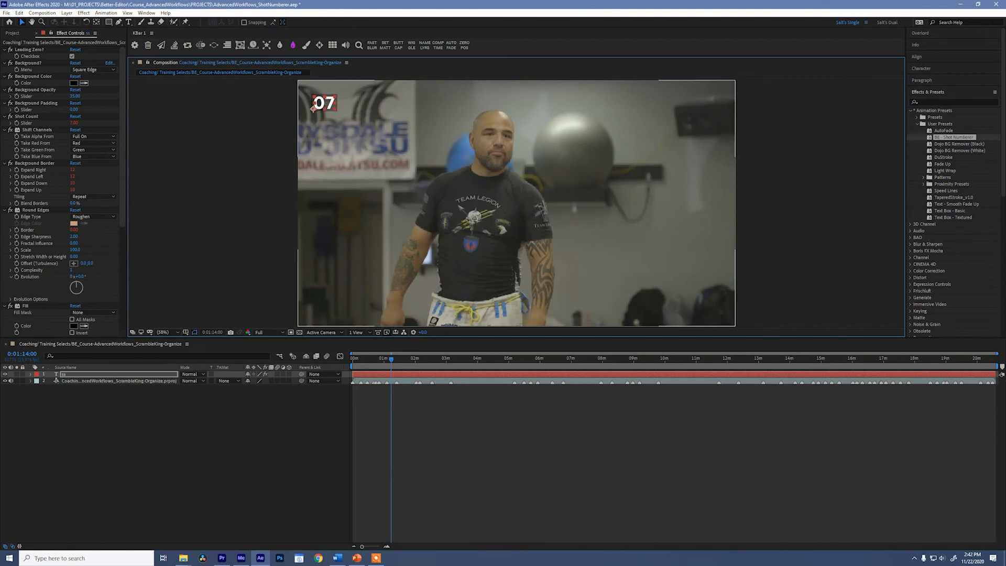
Change the shot number's font to Arial Bold.
click(938, 67)
click(944, 81)
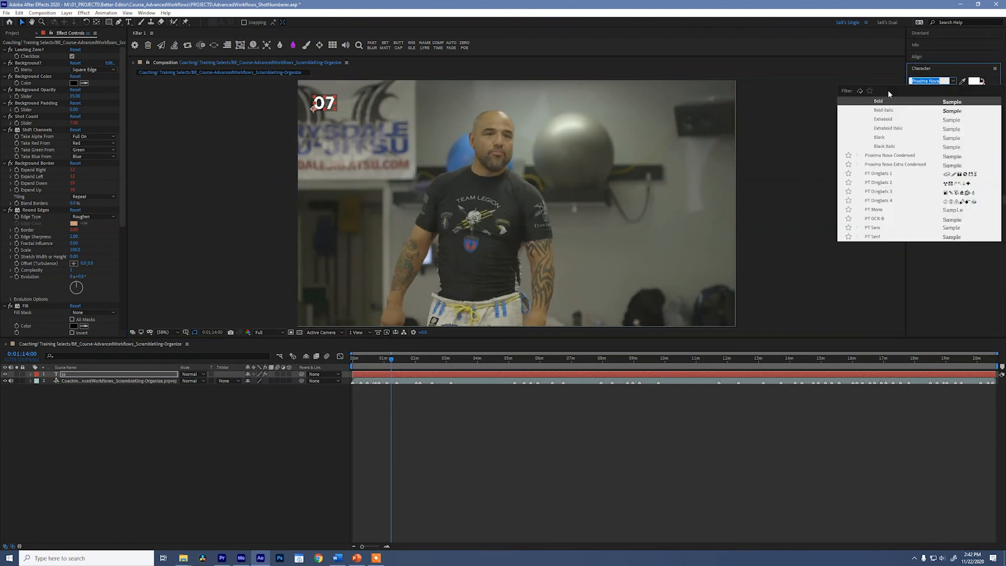
text(Arial)
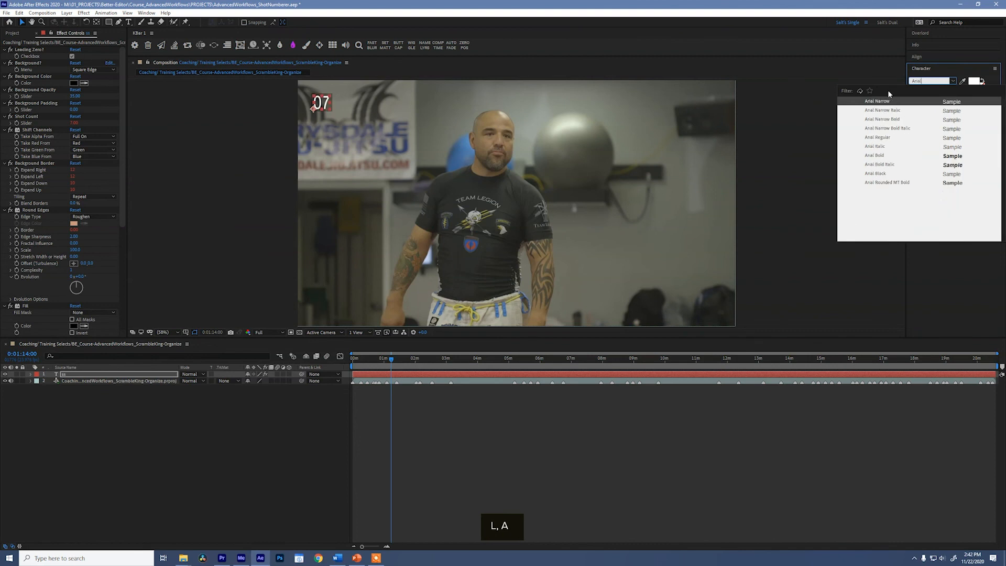
key(Down)
key(Down)
key(Down)
key(Down)
key(Down)
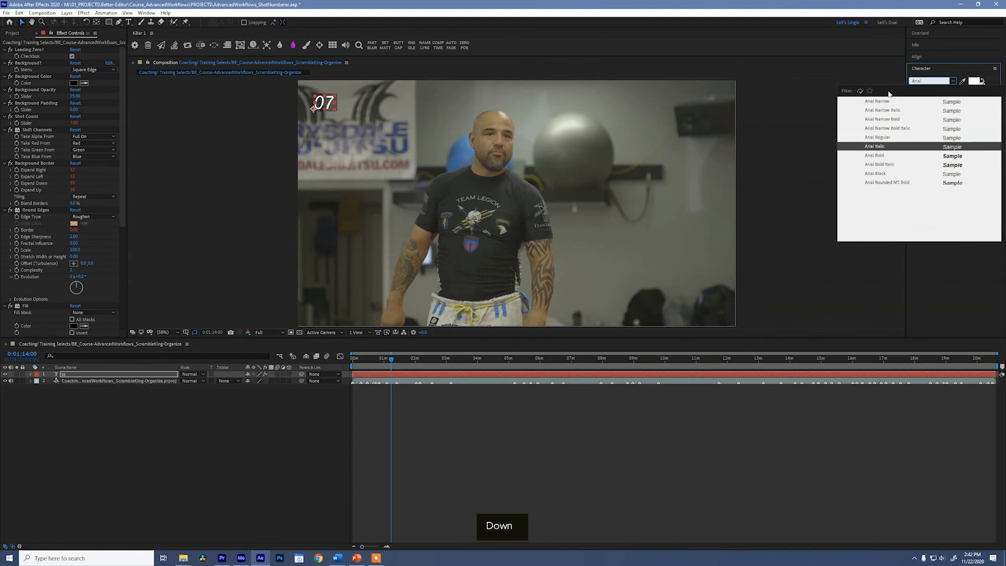
key(Down)
key(Down)
key(Down)
key(Return)
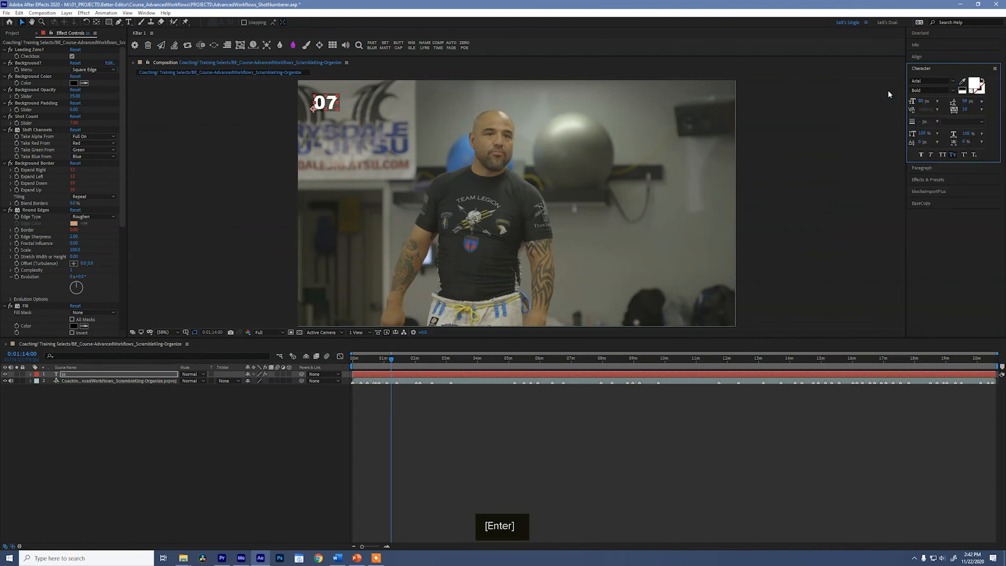
Try a red fill colour on the shot number text and undo the change.
click(974, 85)
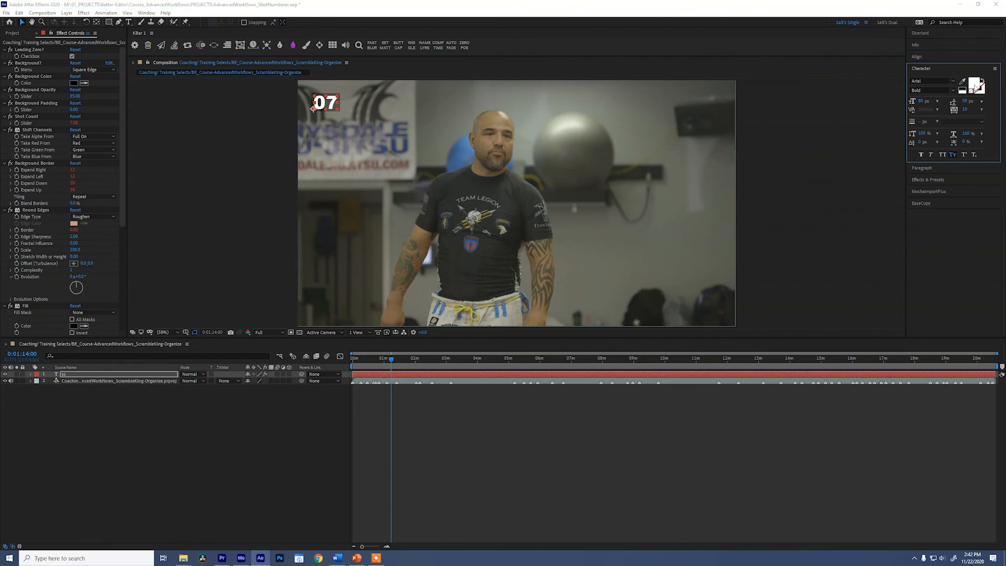
click(495, 243)
click(583, 232)
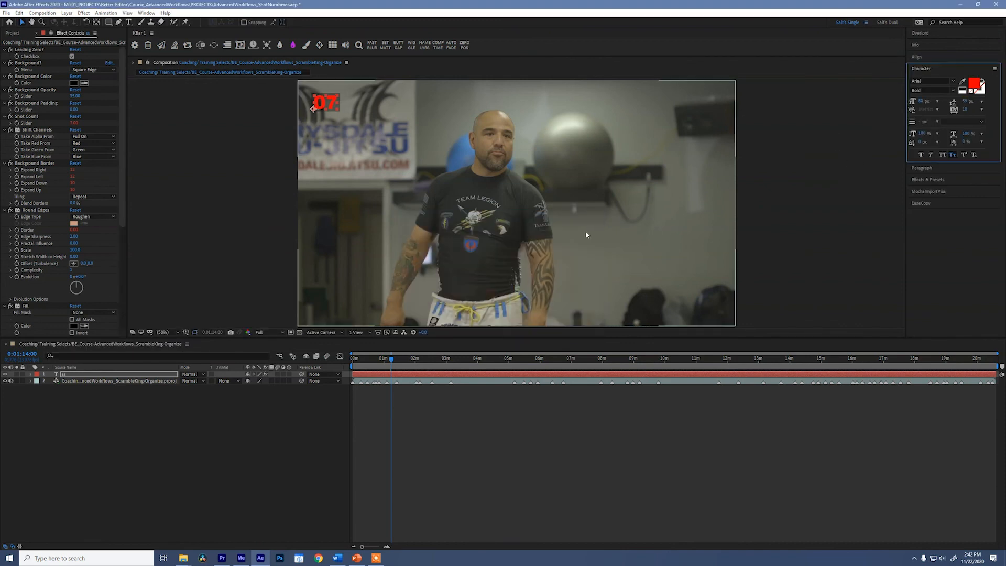
key(ctrl+z)
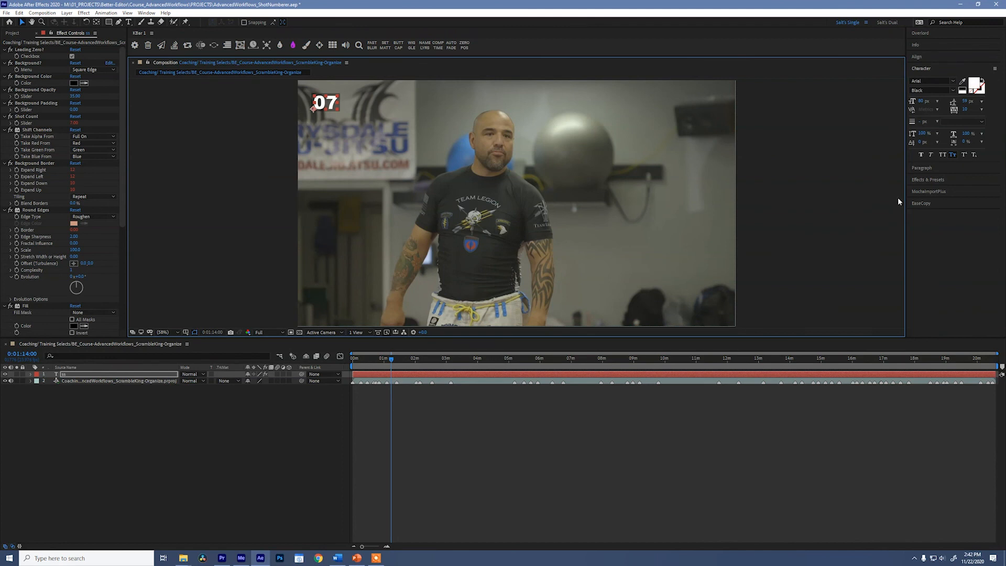
Try the None and Round Edge backgrounds and numbering without the leading zero, and restore the leading zero and Square Edge background.
click(78, 375)
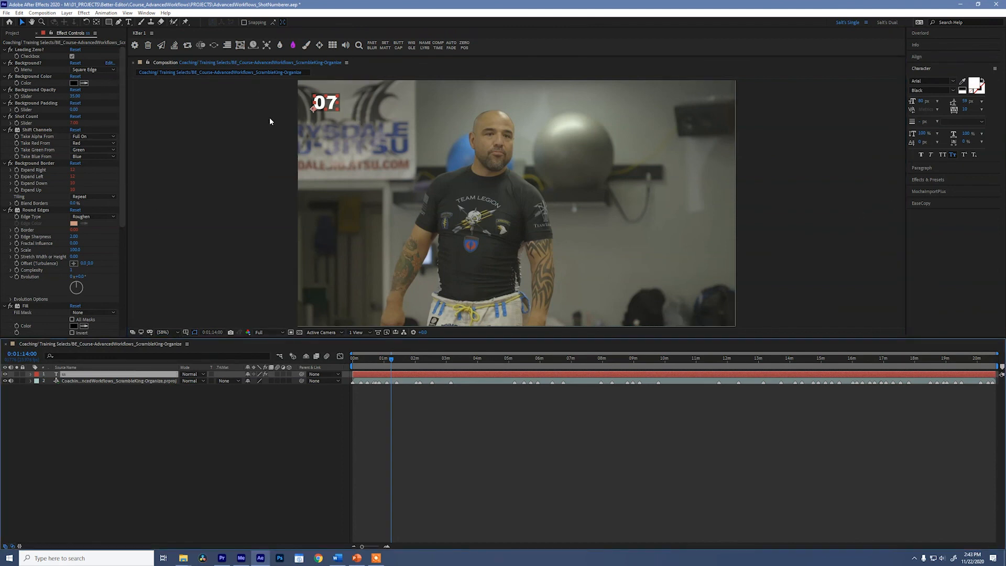
click(94, 69)
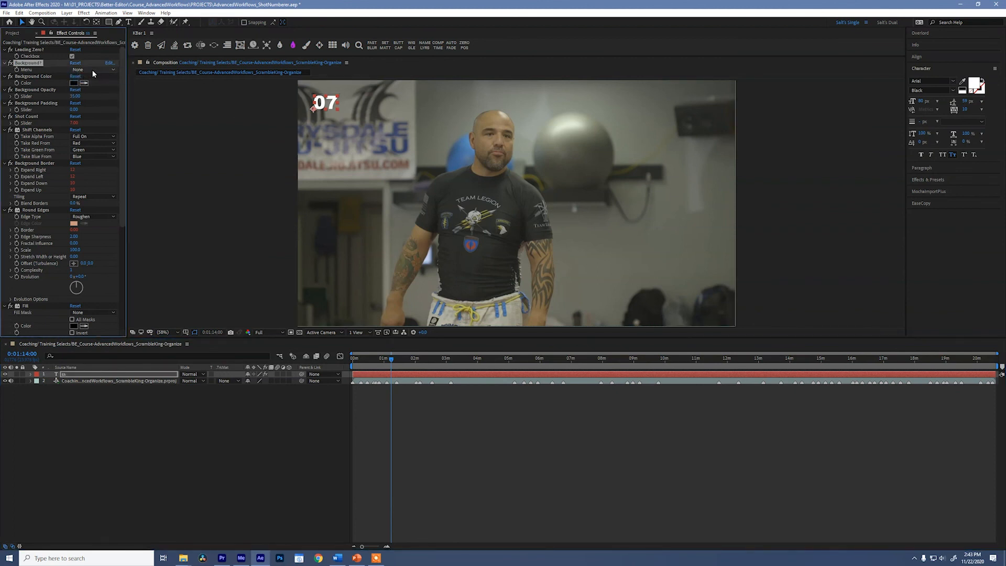
click(102, 89)
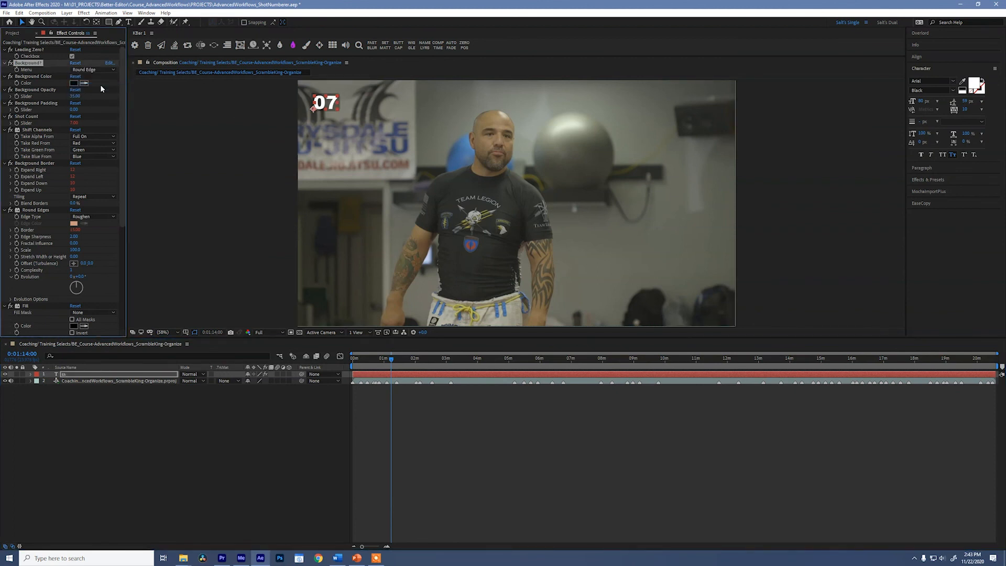
click(73, 56)
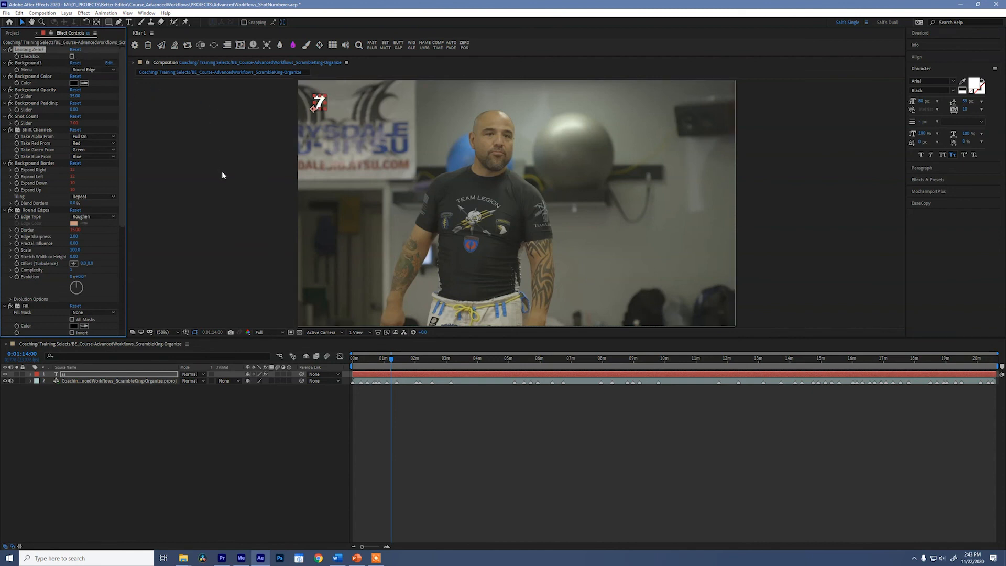
click(72, 56)
click(94, 69)
click(89, 80)
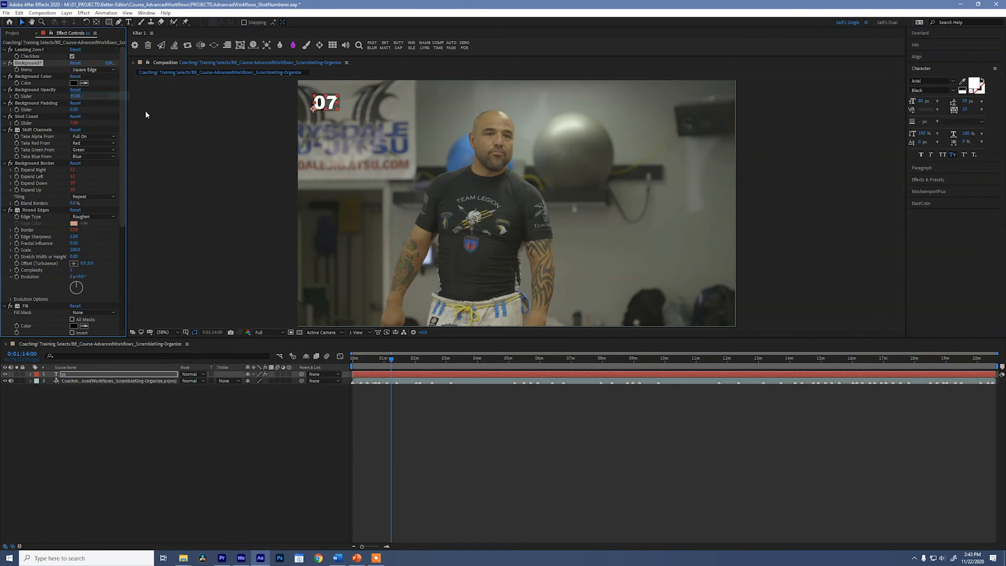
Check the shot numbering at 0:06:52:07, and send the composition through the Render Queue to Adobe Media Encoder.
click(296, 425)
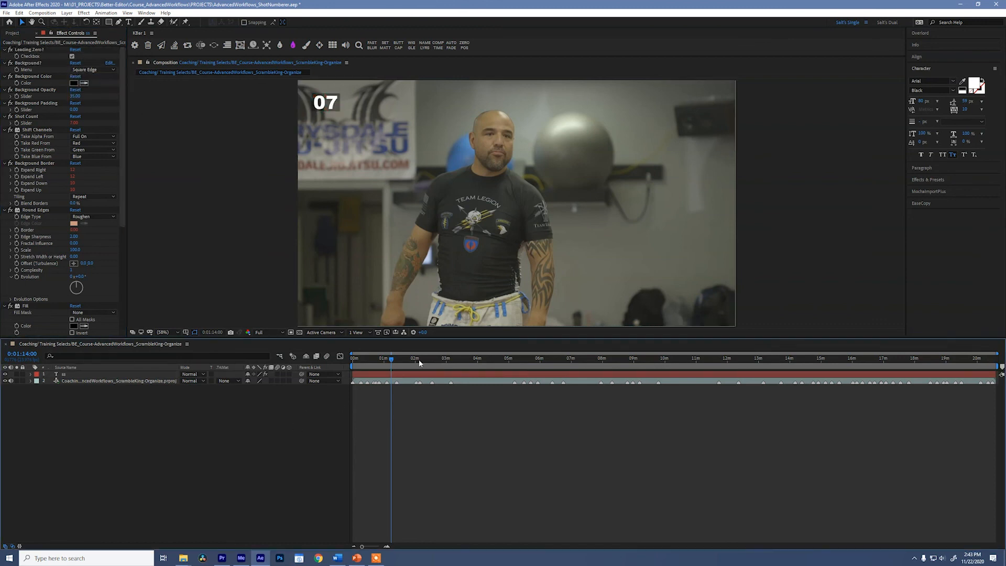
drag(391, 358, 424, 359)
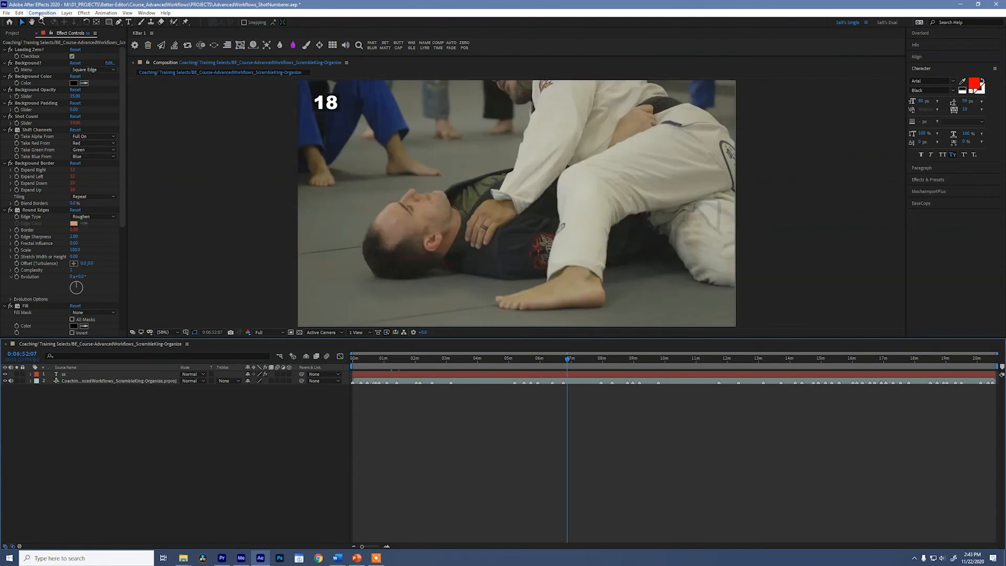
click(42, 13)
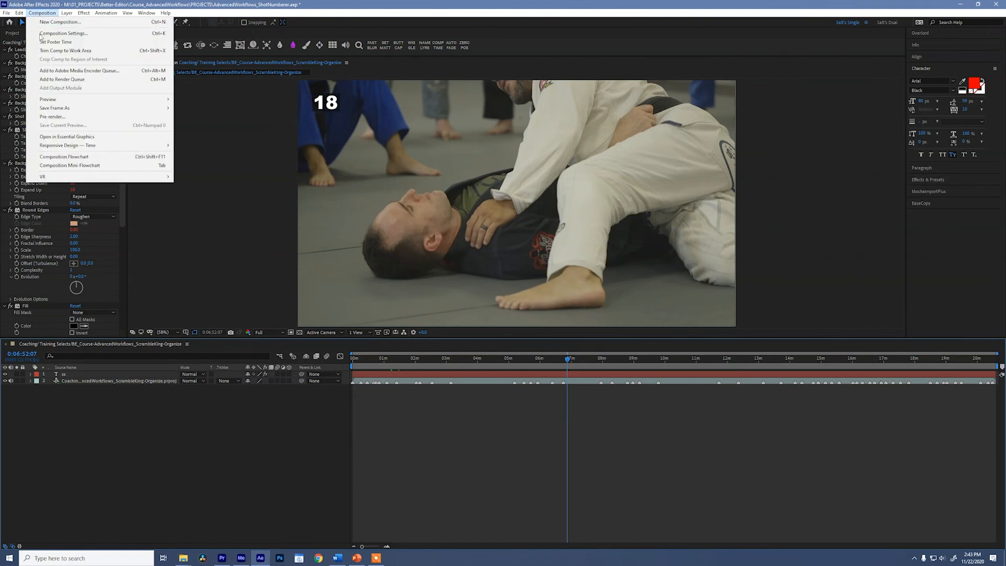
click(62, 79)
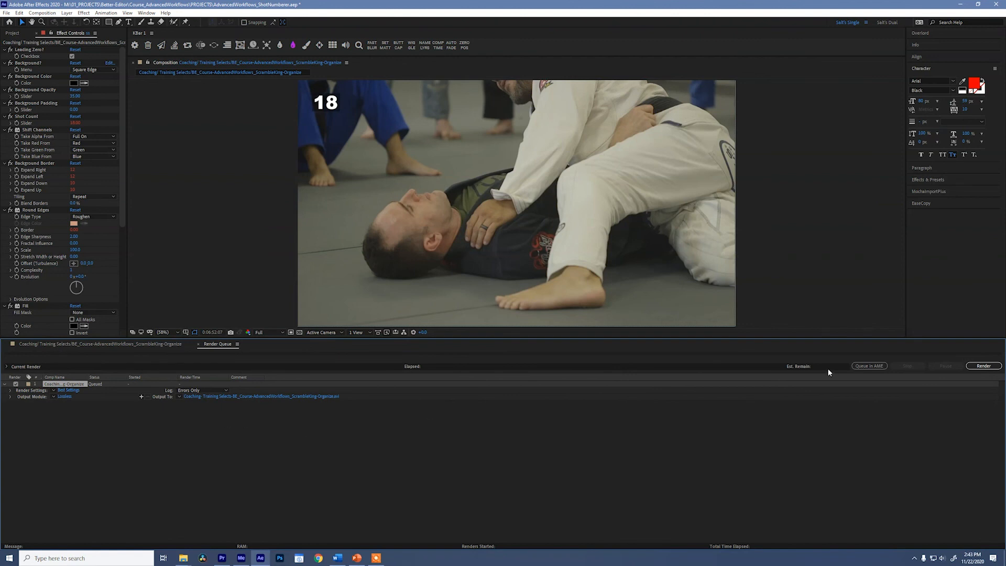
click(869, 366)
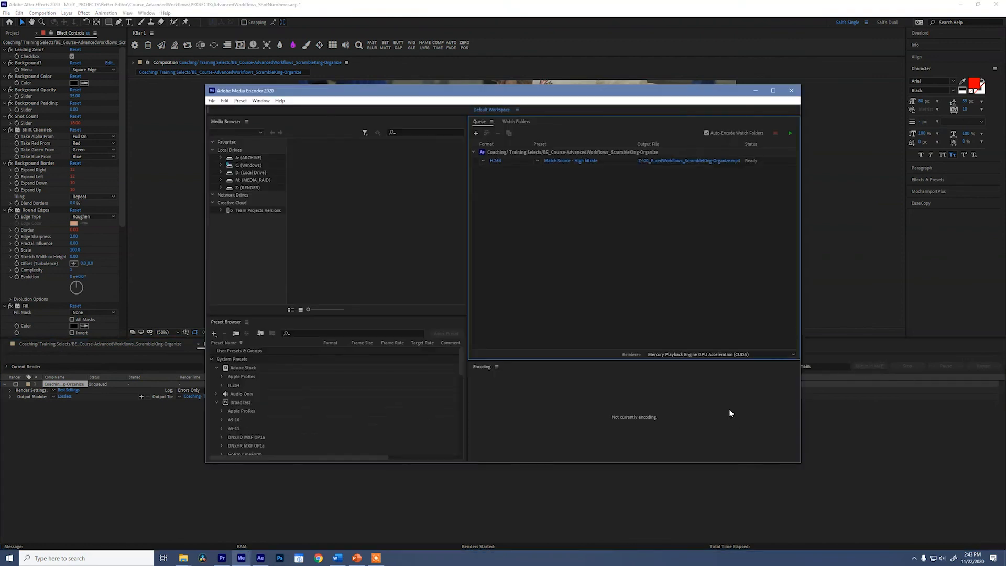
Open the queued H.264 job's export settings, examine the effects options down to Name Overlay, and close the settings.
click(520, 152)
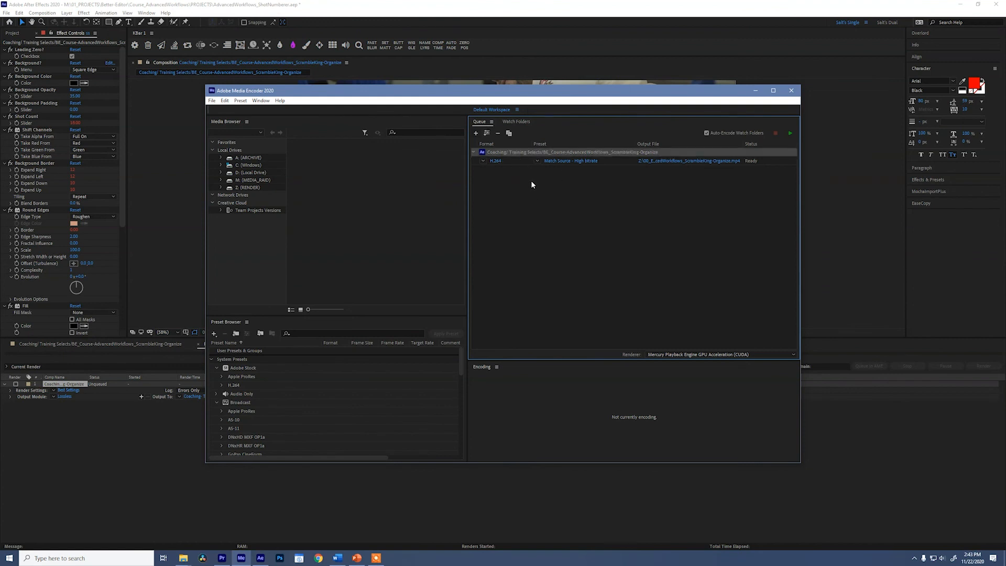
click(559, 162)
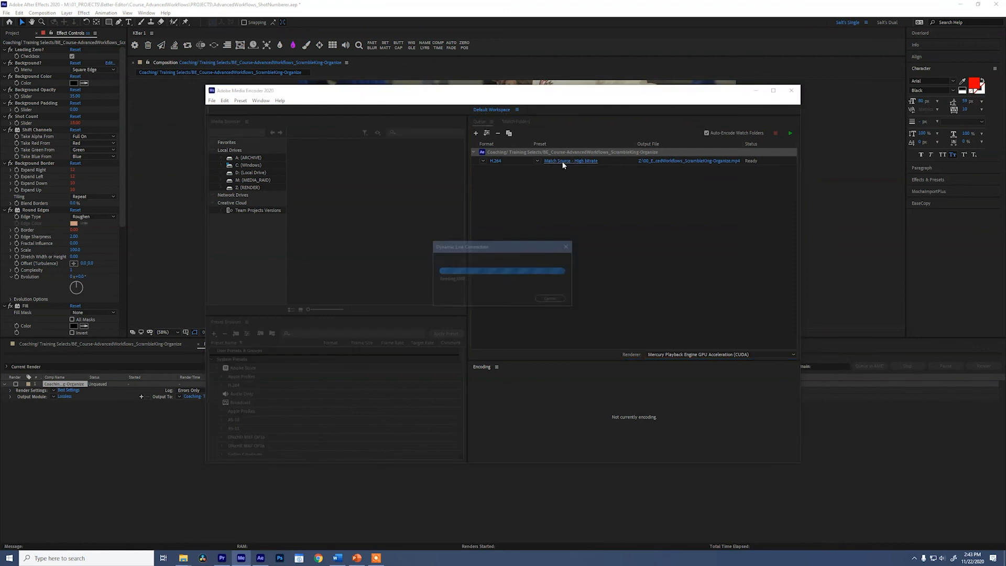
click(564, 264)
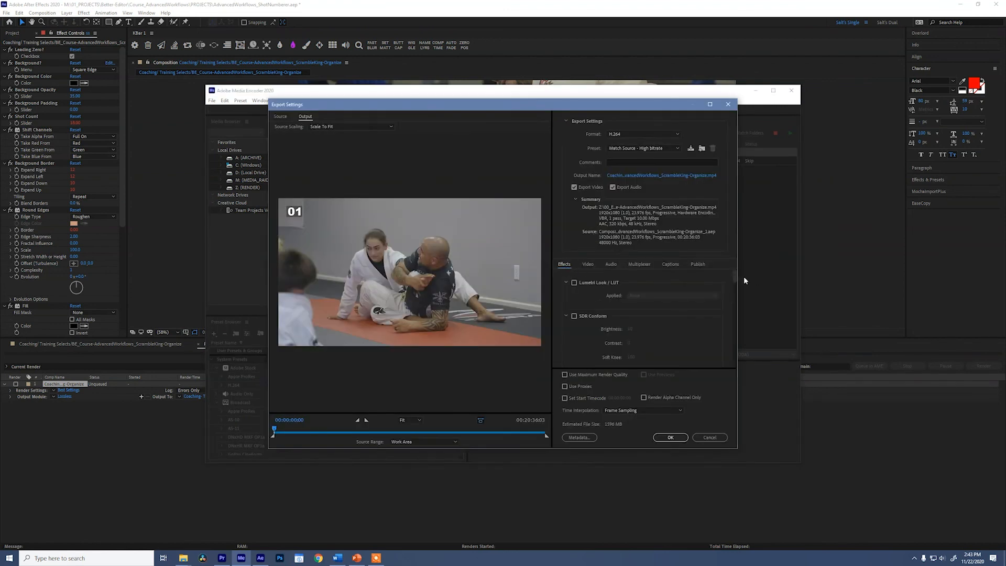
drag(734, 278, 734, 306)
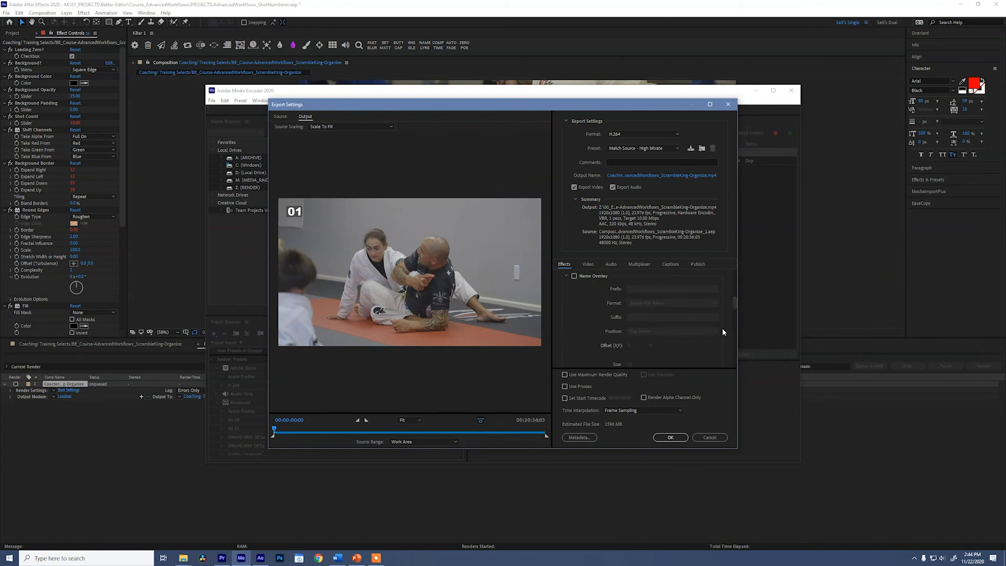
click(669, 439)
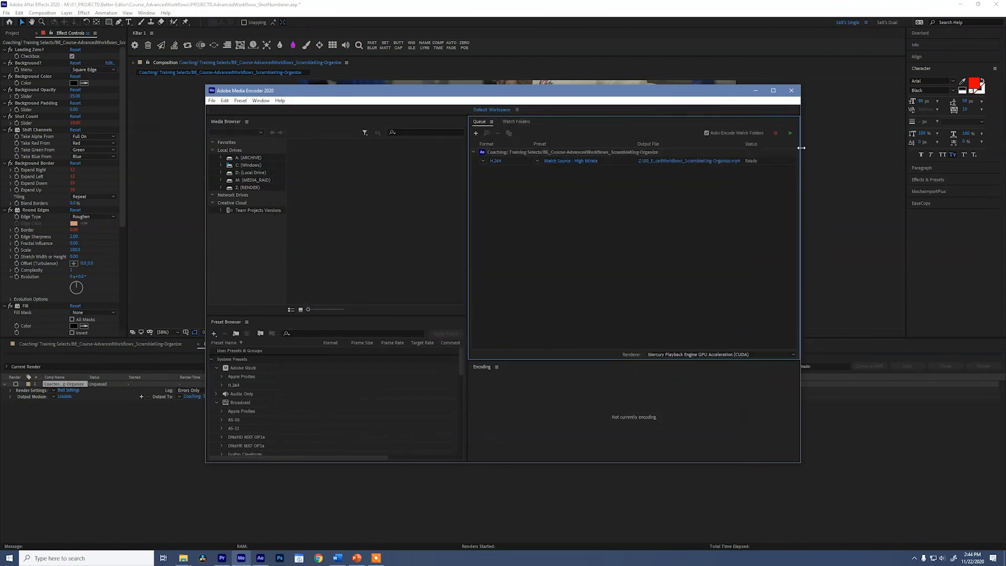